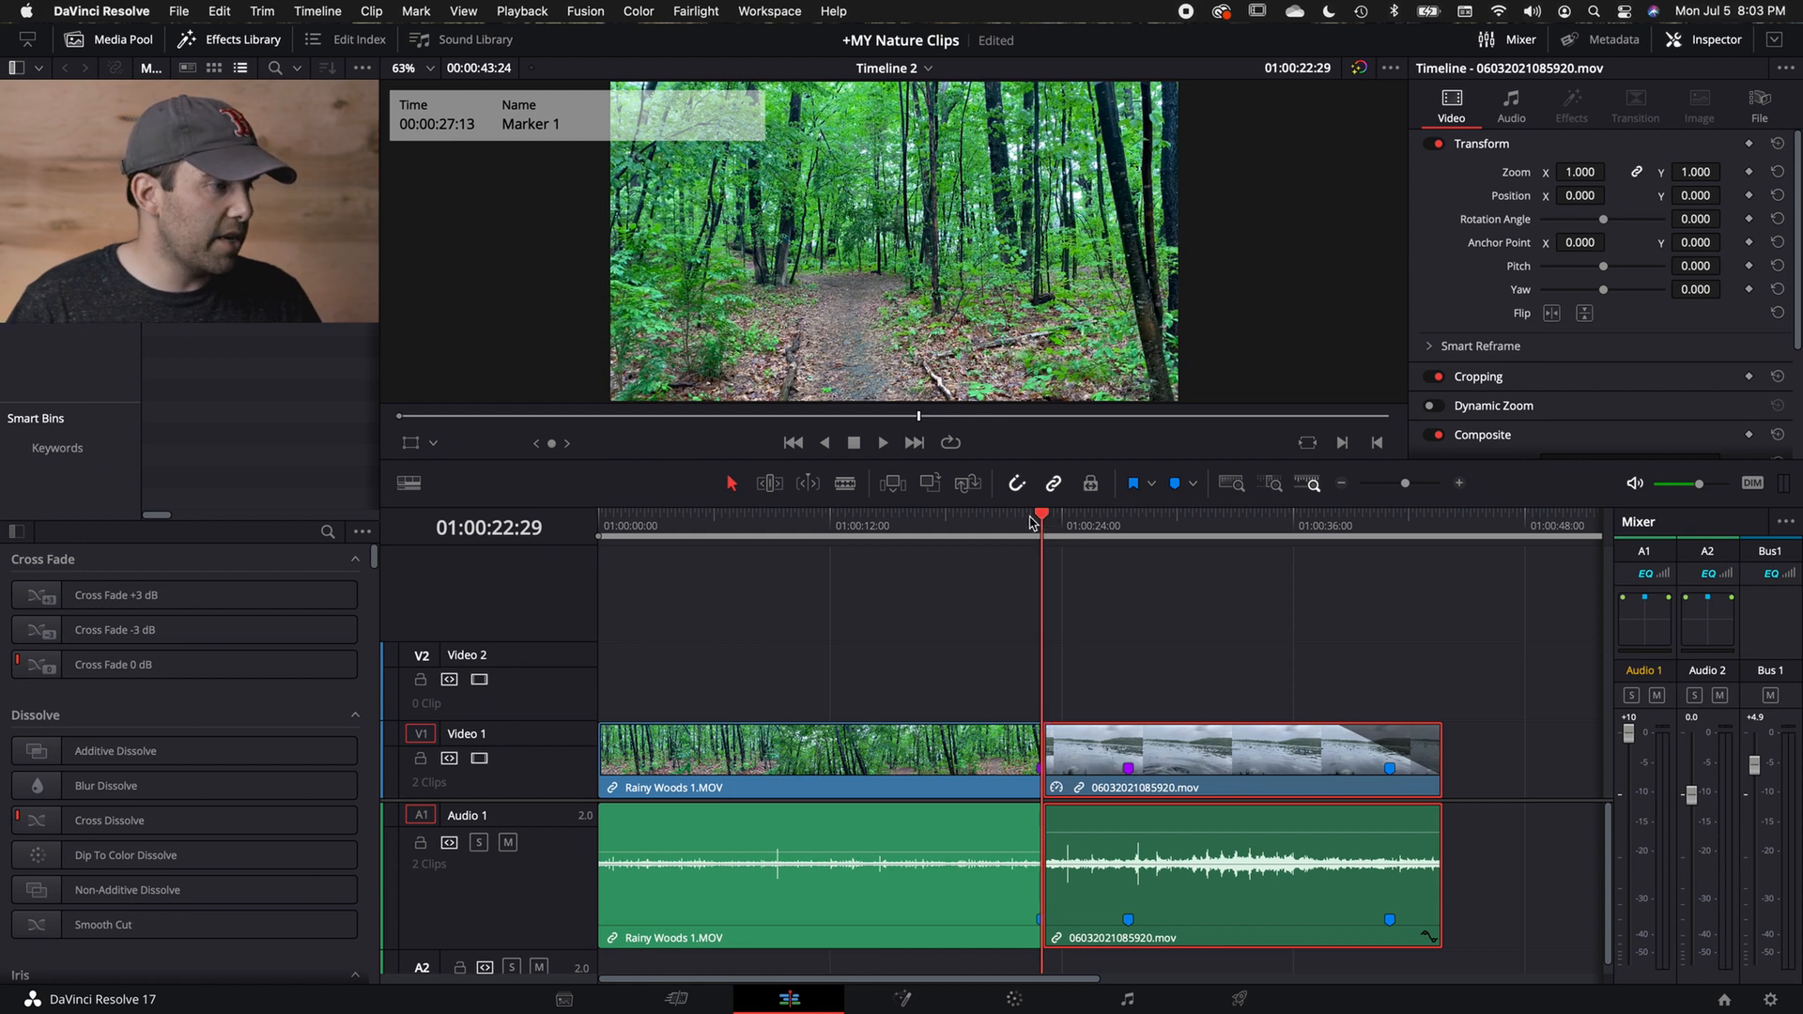
Add a Non-Additive Dissolve at the cut between Rainy Woods 1.MOV and the lake clip, and play through it.
drag(1043, 522, 972, 531)
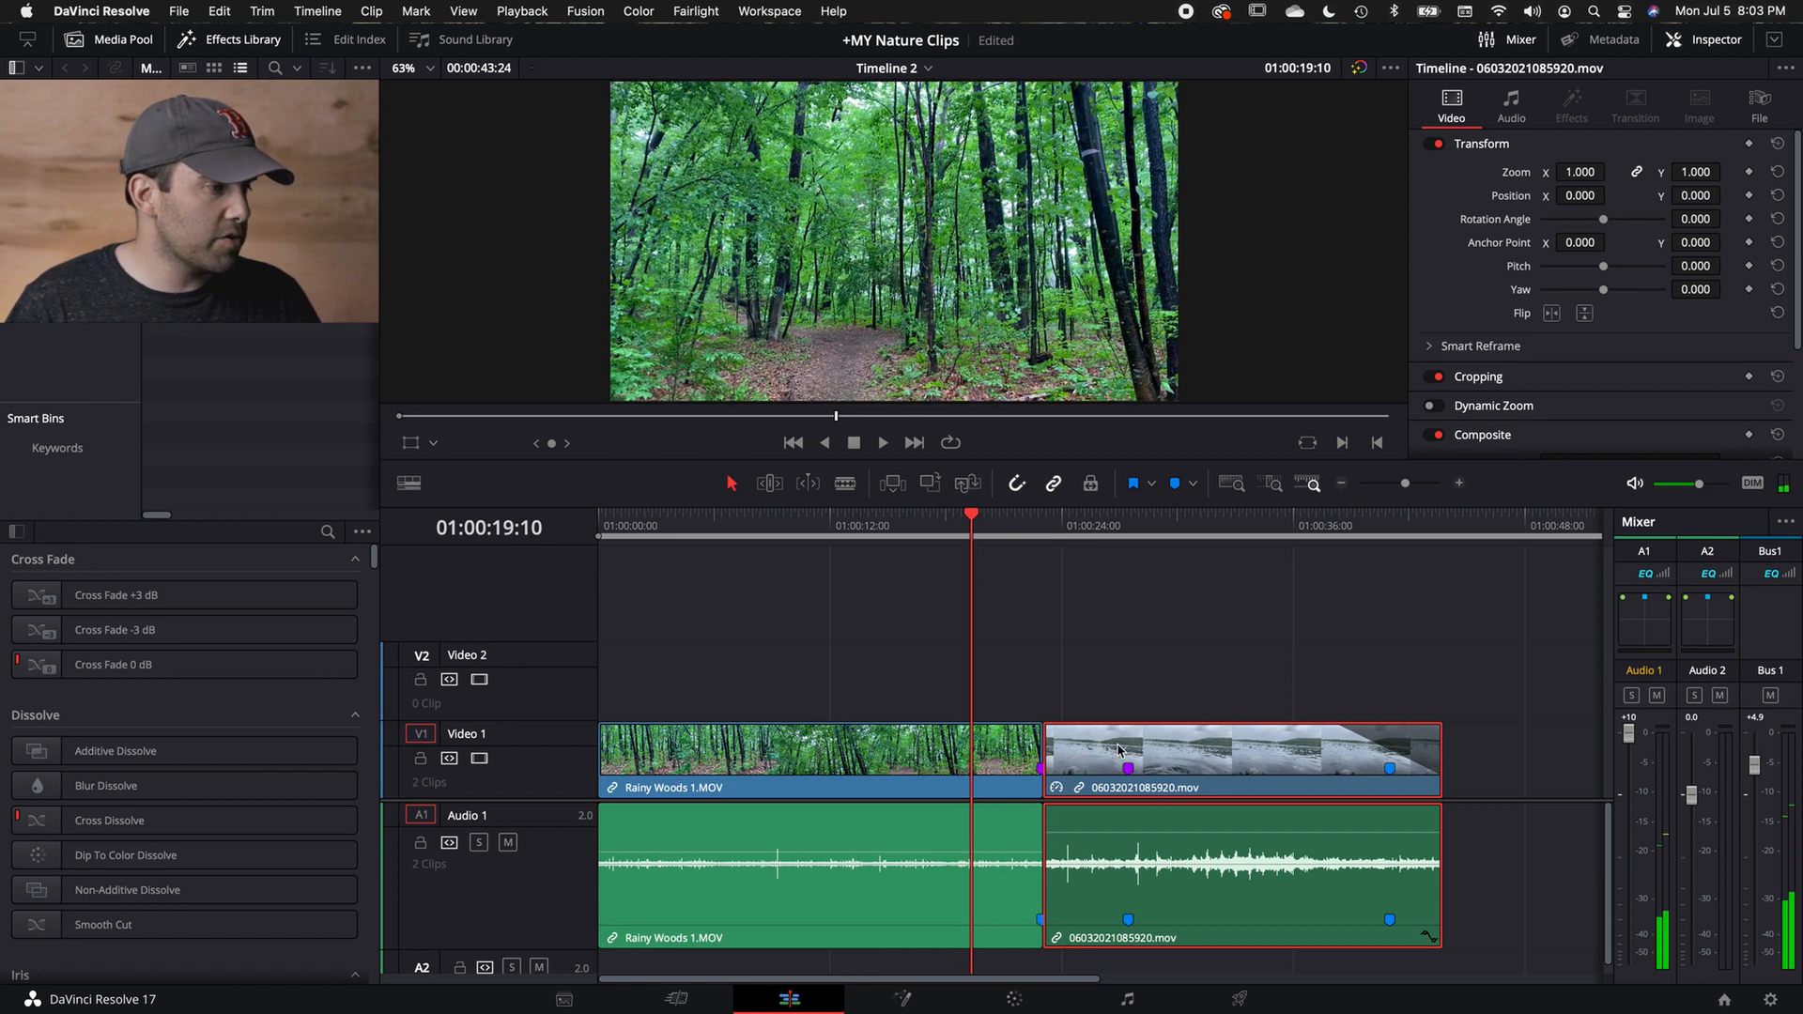
click(899, 753)
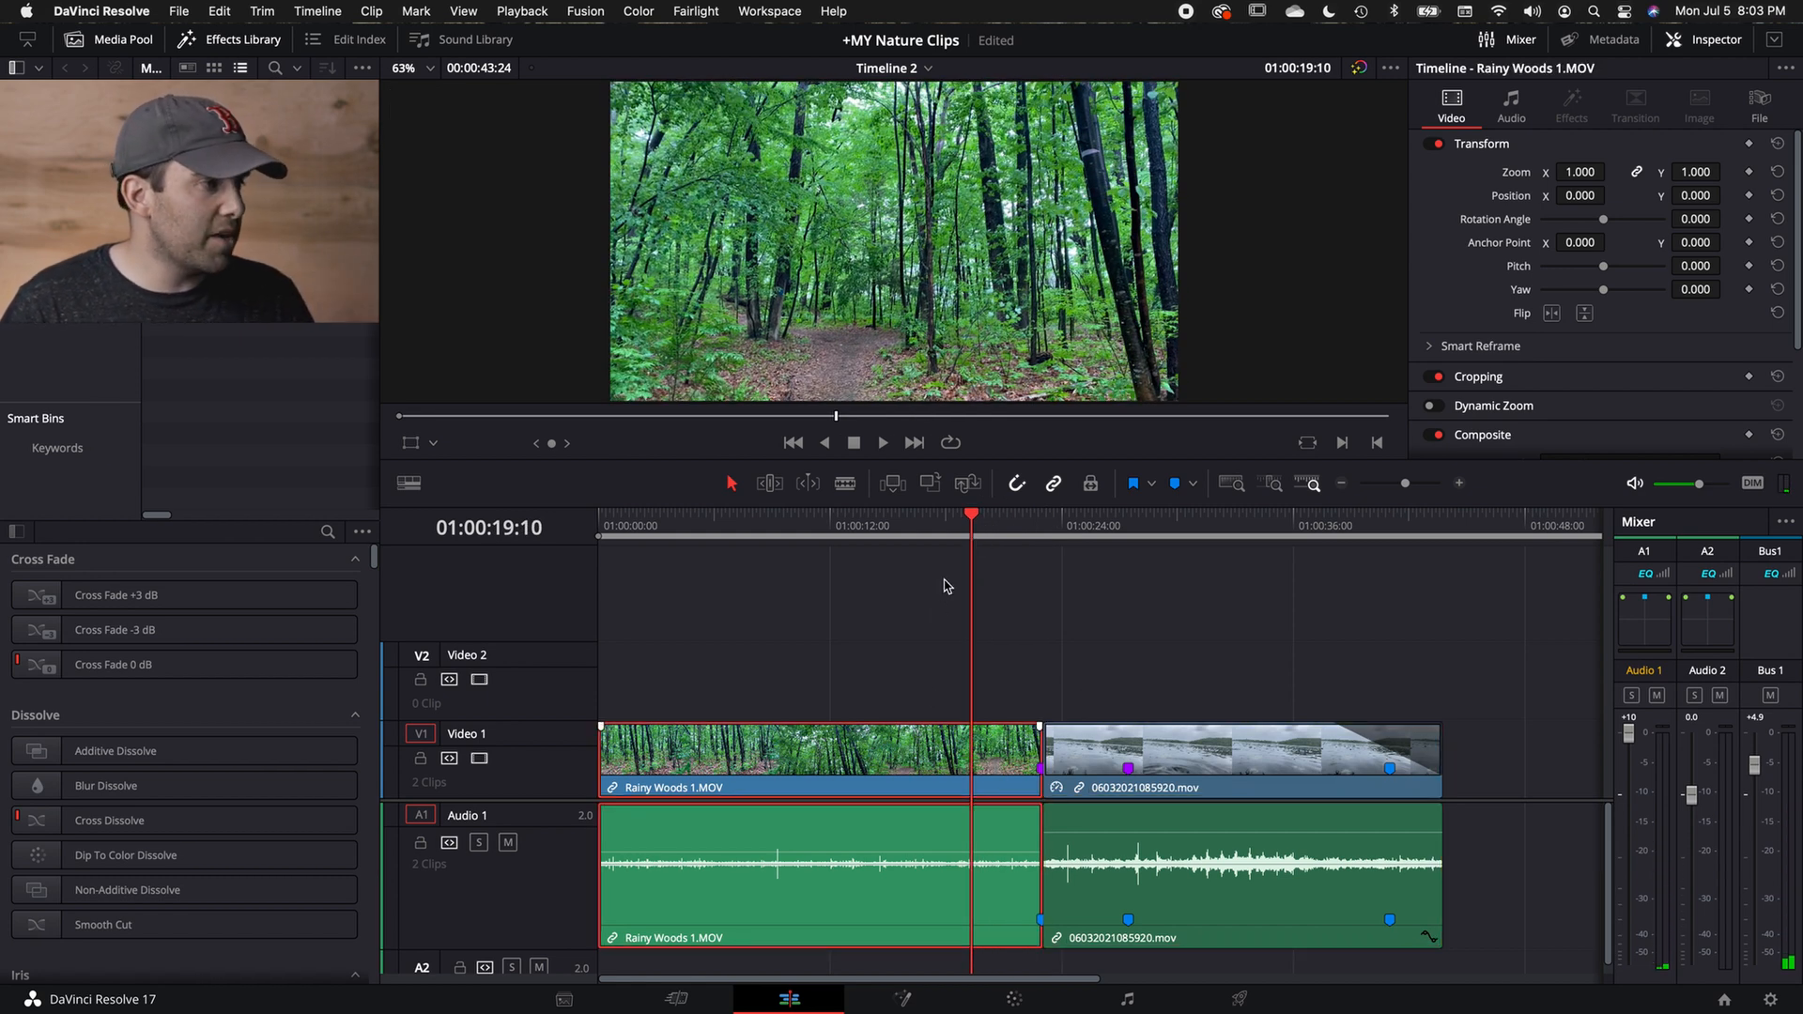
drag(979, 520, 981, 606)
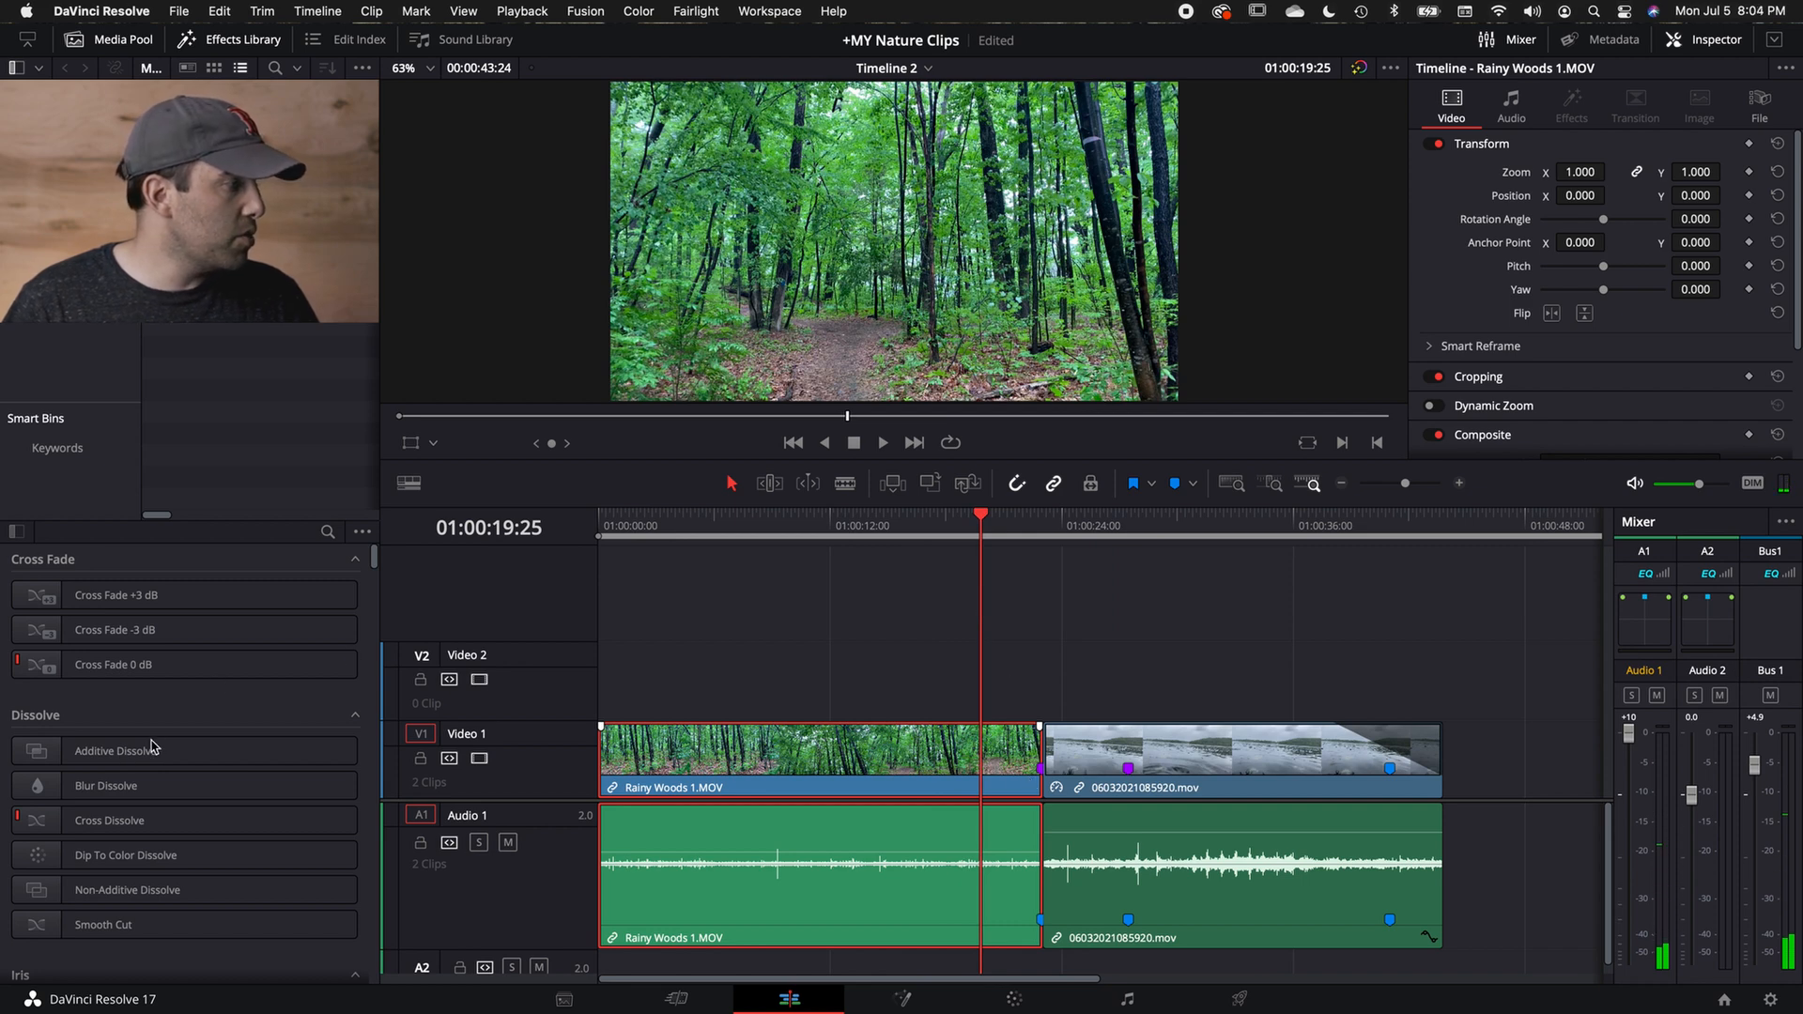
drag(90, 895, 1039, 755)
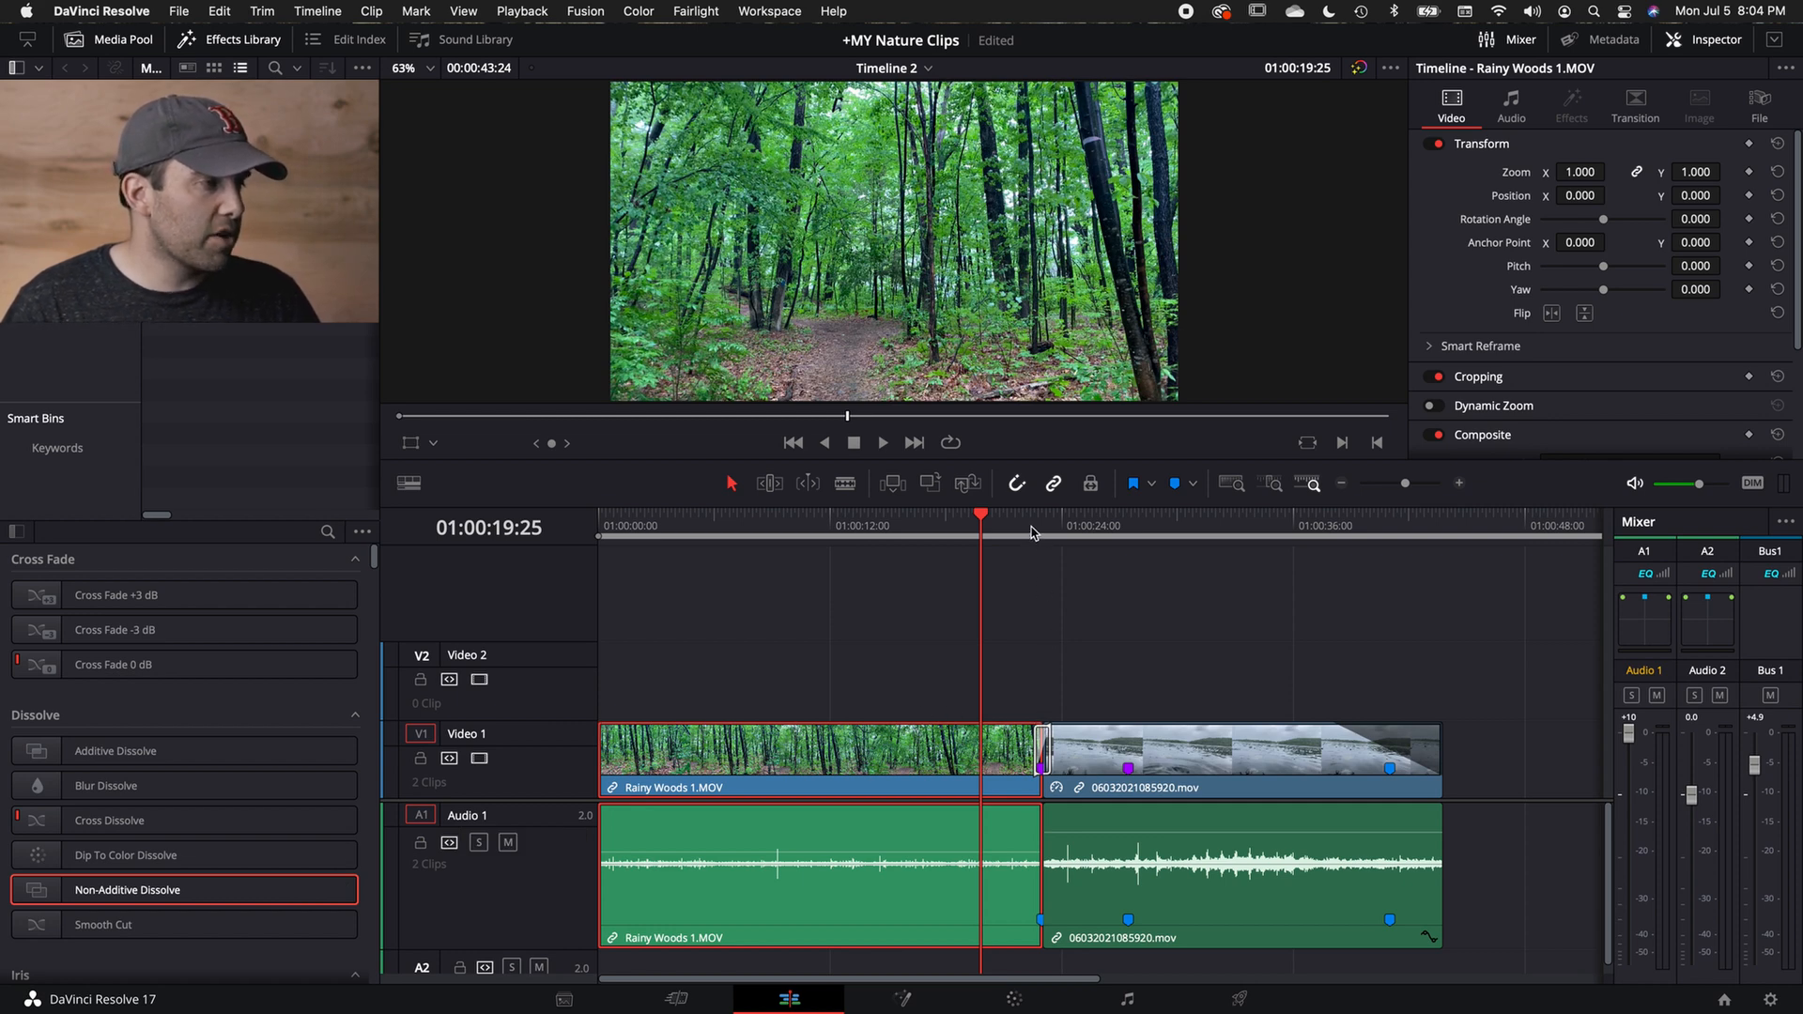
click(1031, 533)
key(space)
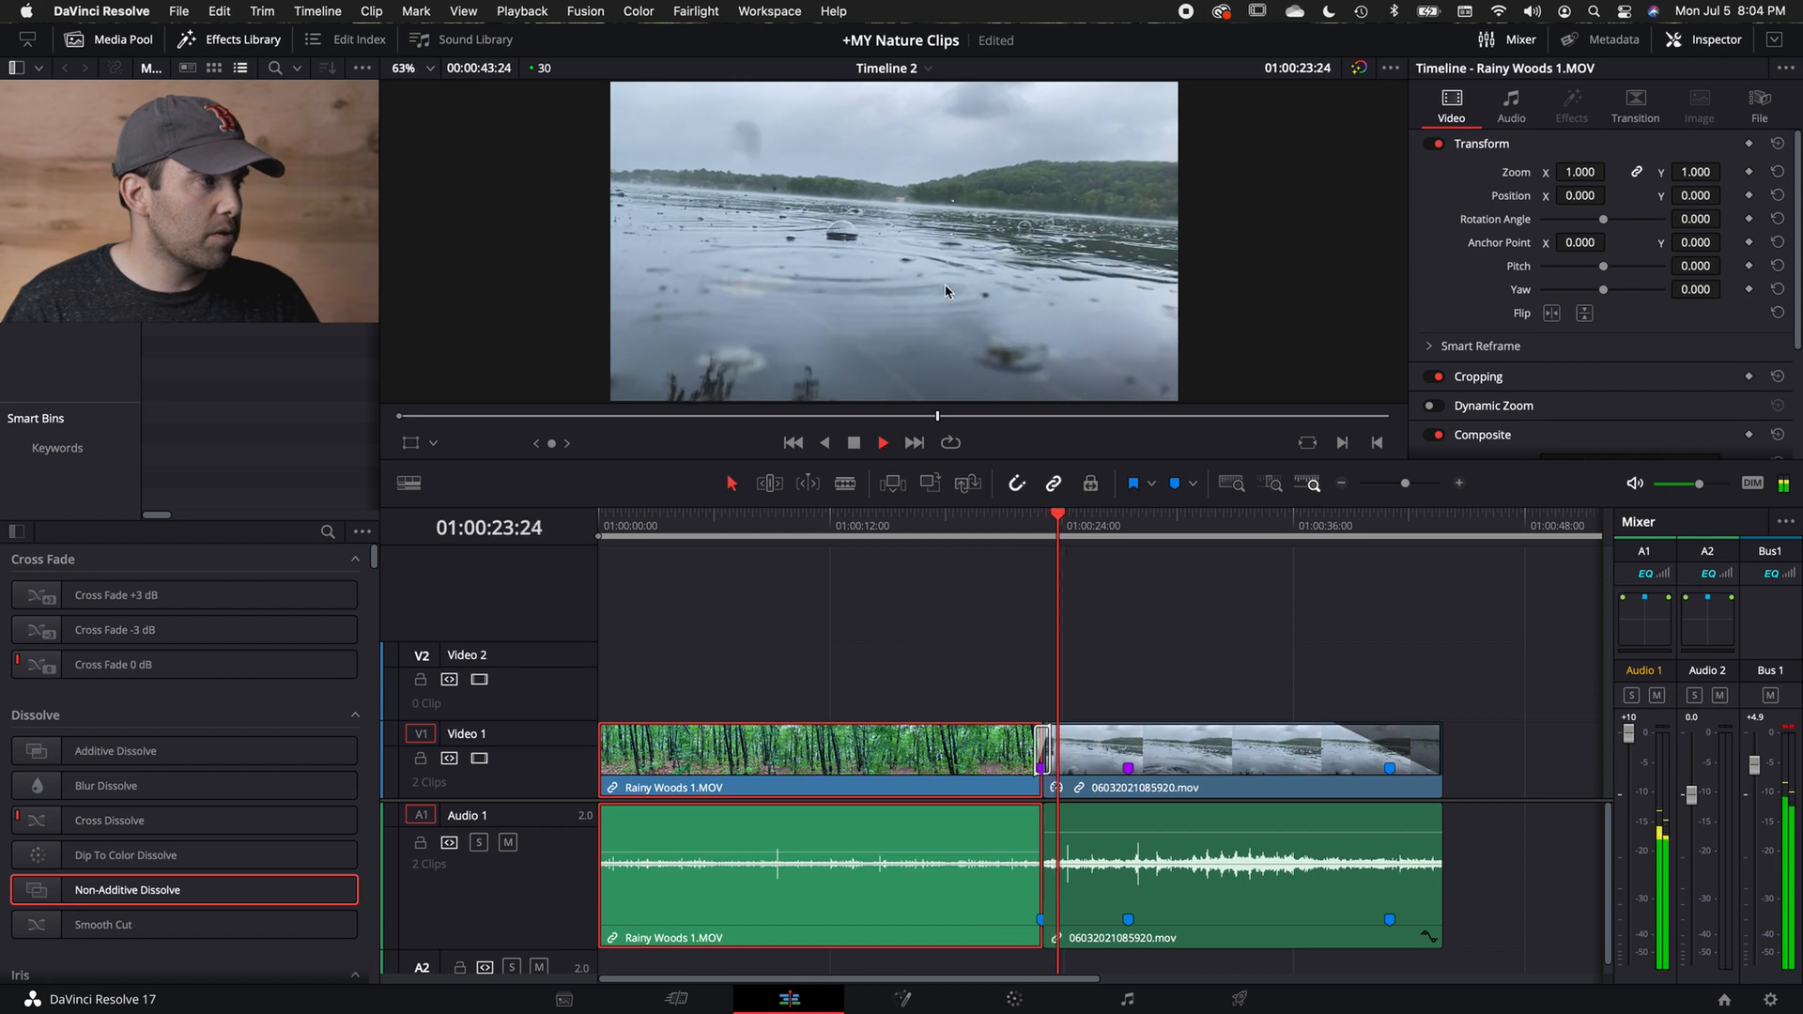
key(space)
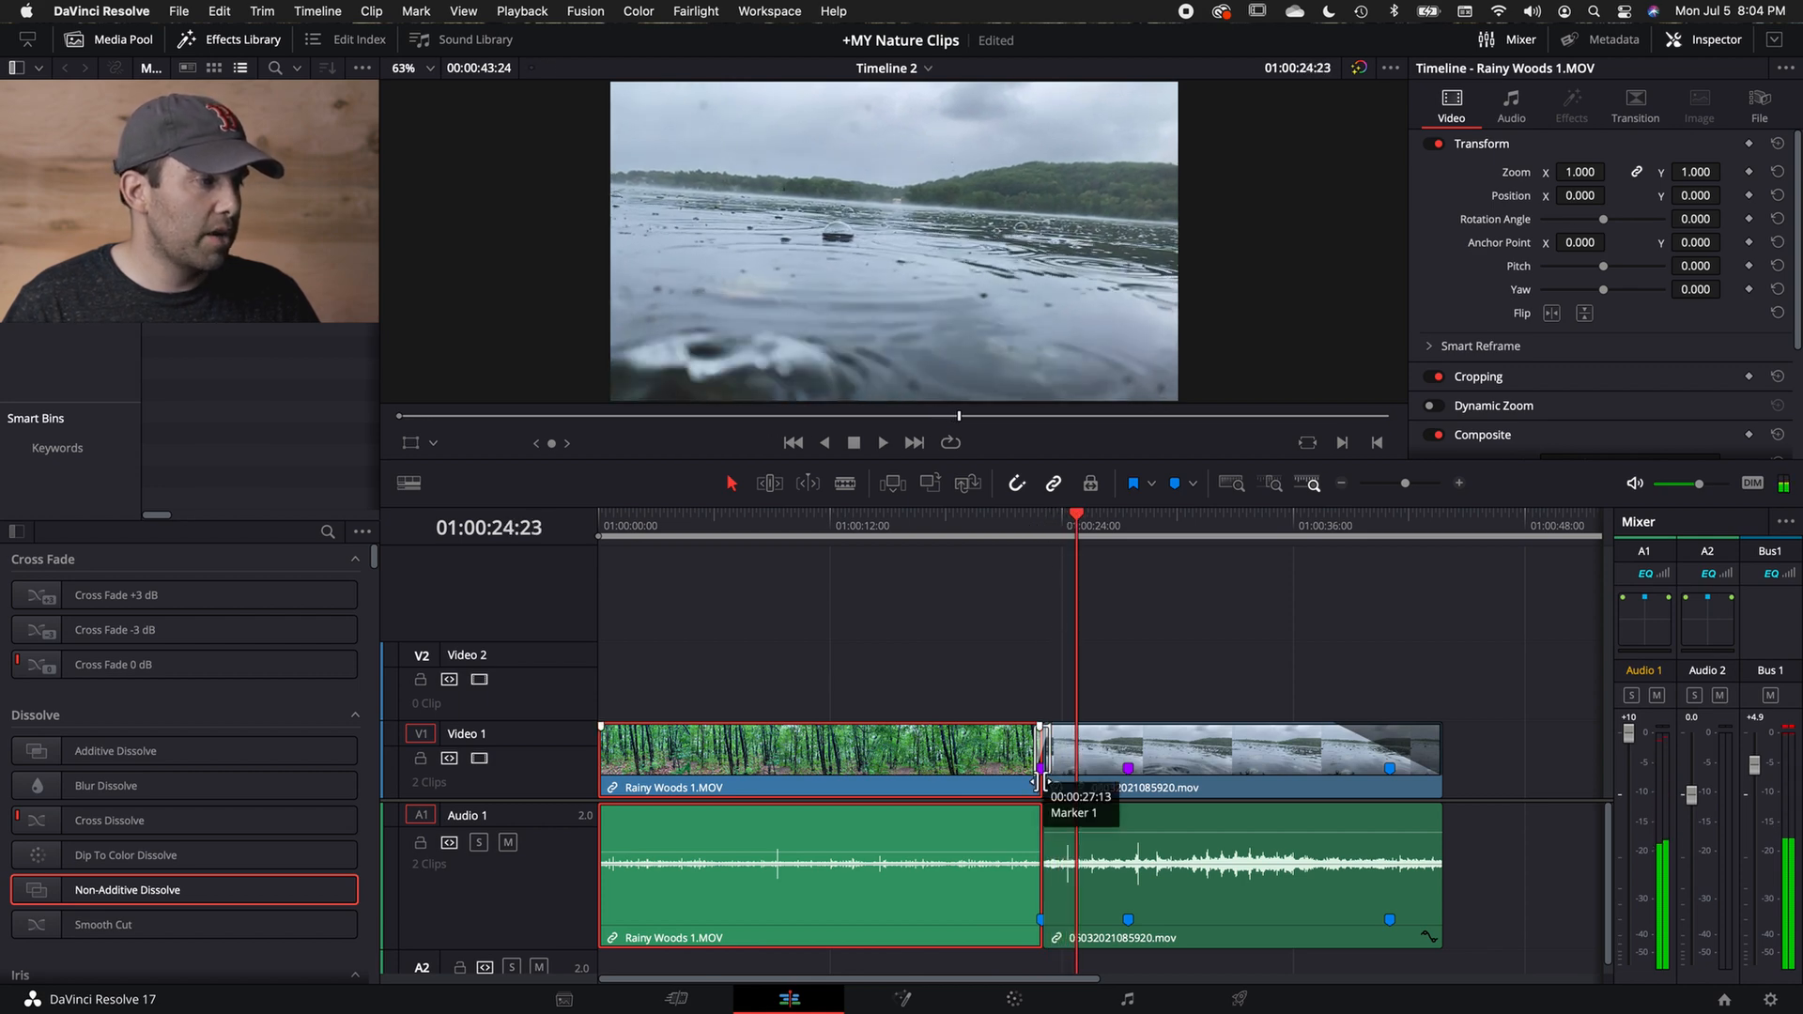
Lengthen the Non-Additive Dissolve between the two clips to 5.5 seconds and play through the transition.
drag(1037, 749, 989, 749)
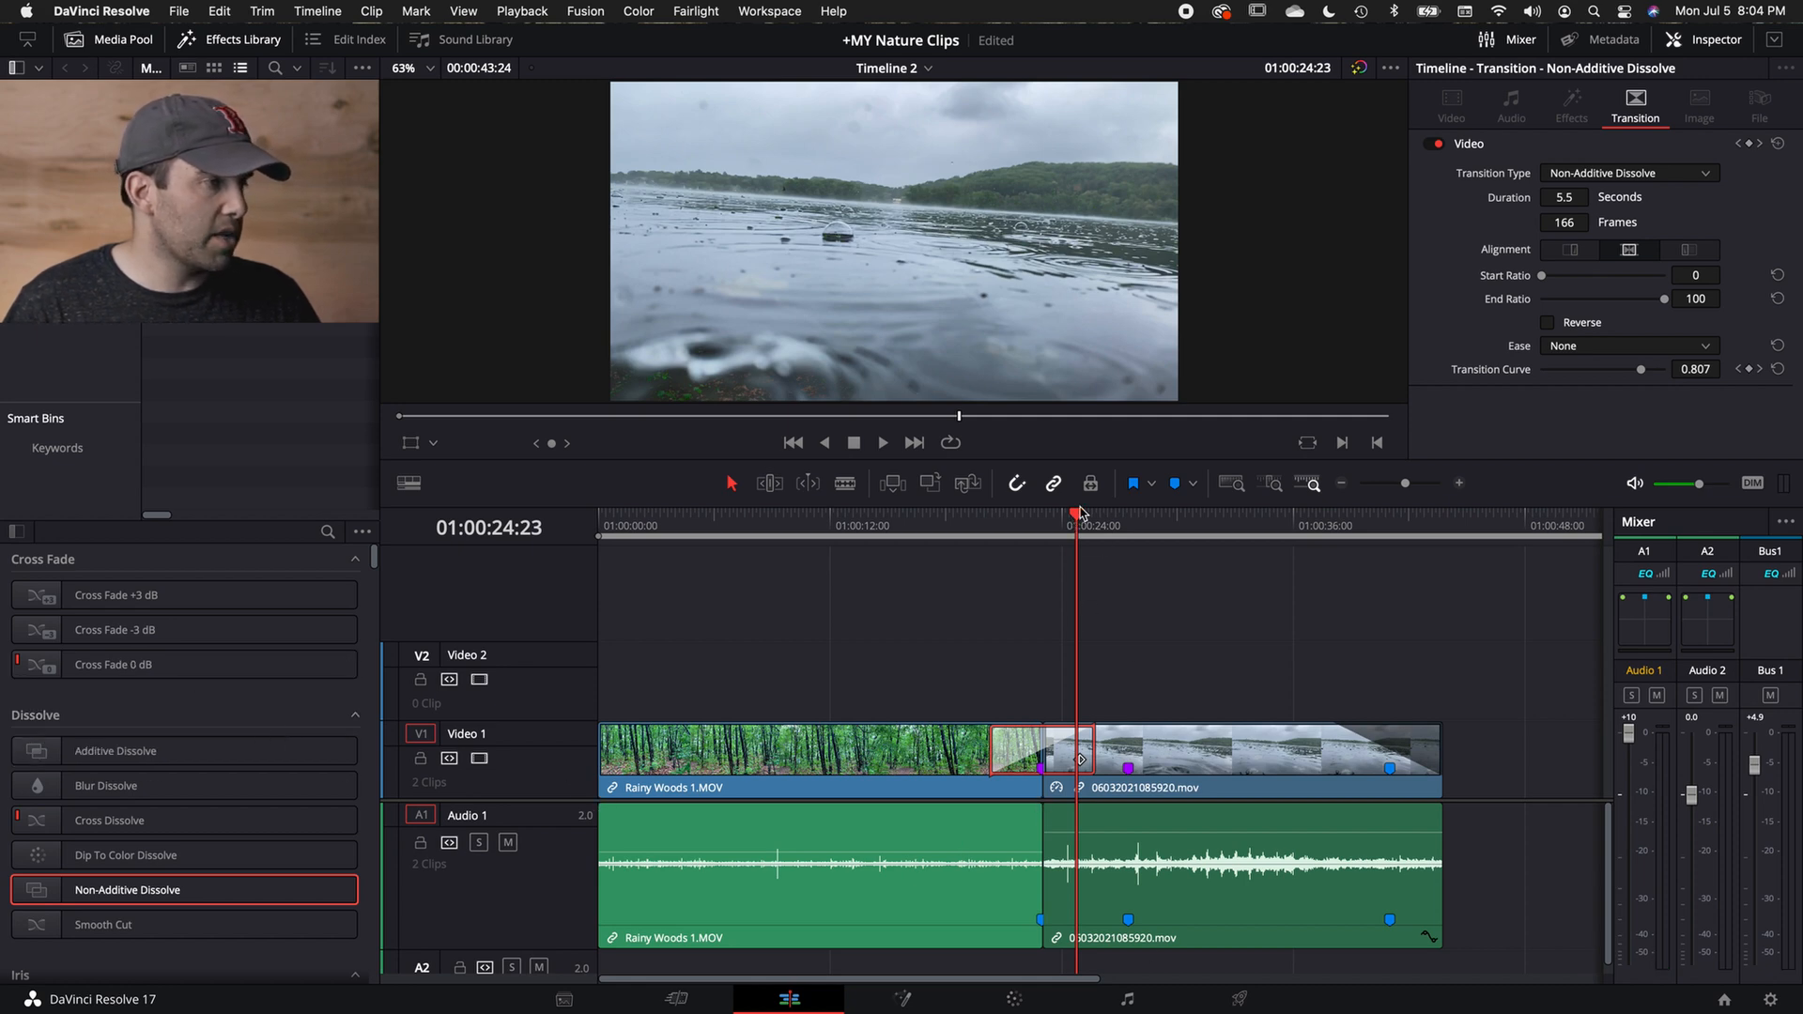
drag(1076, 518, 950, 526)
key(space)
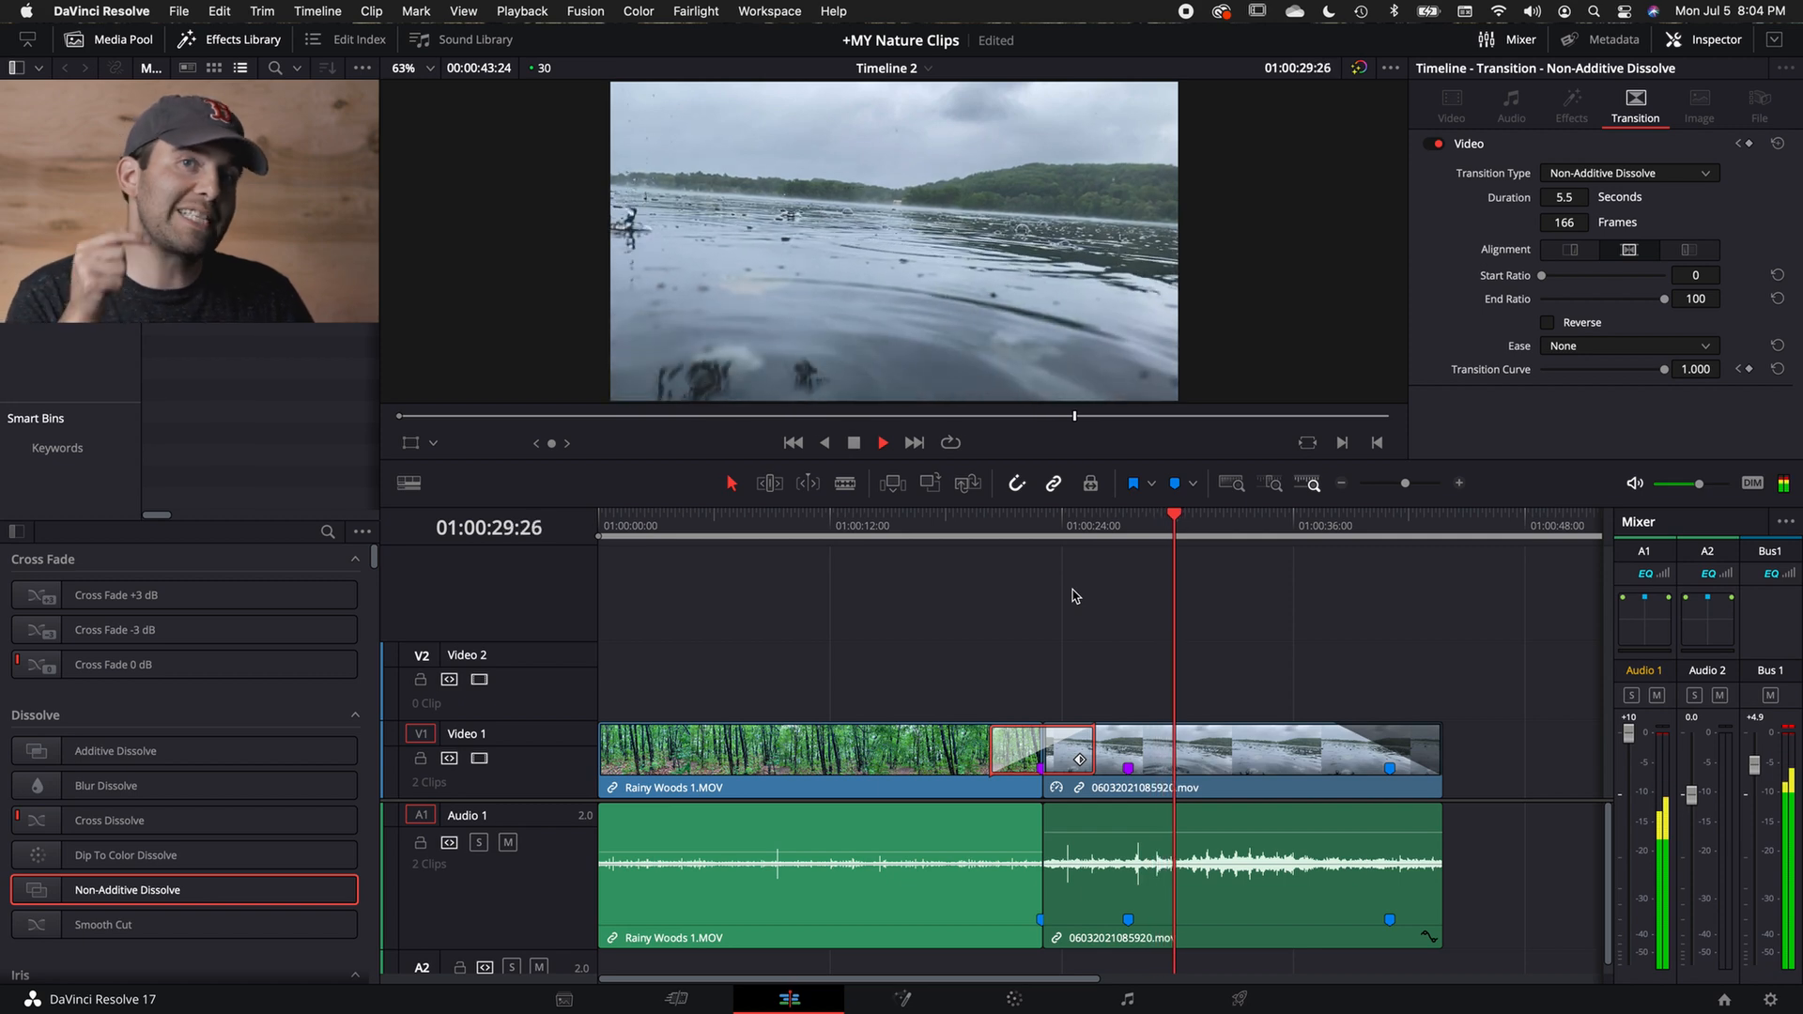
key(space)
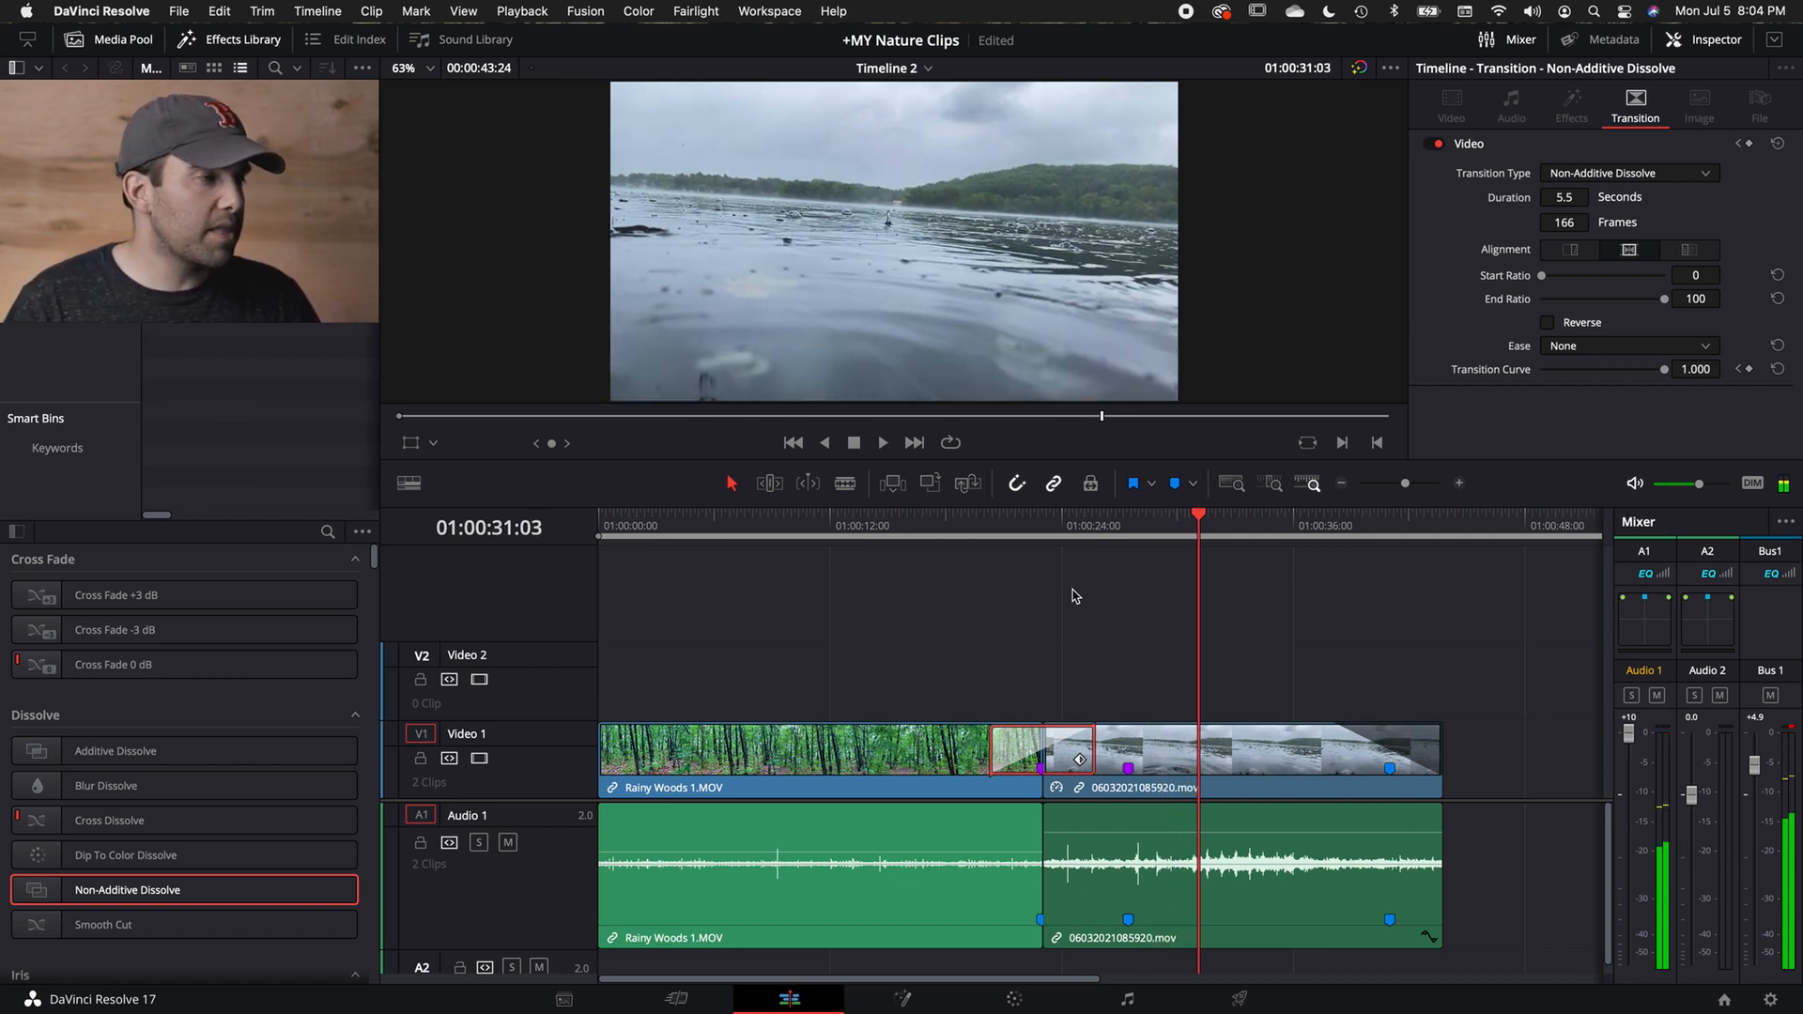
drag(1071, 519, 967, 557)
key(space)
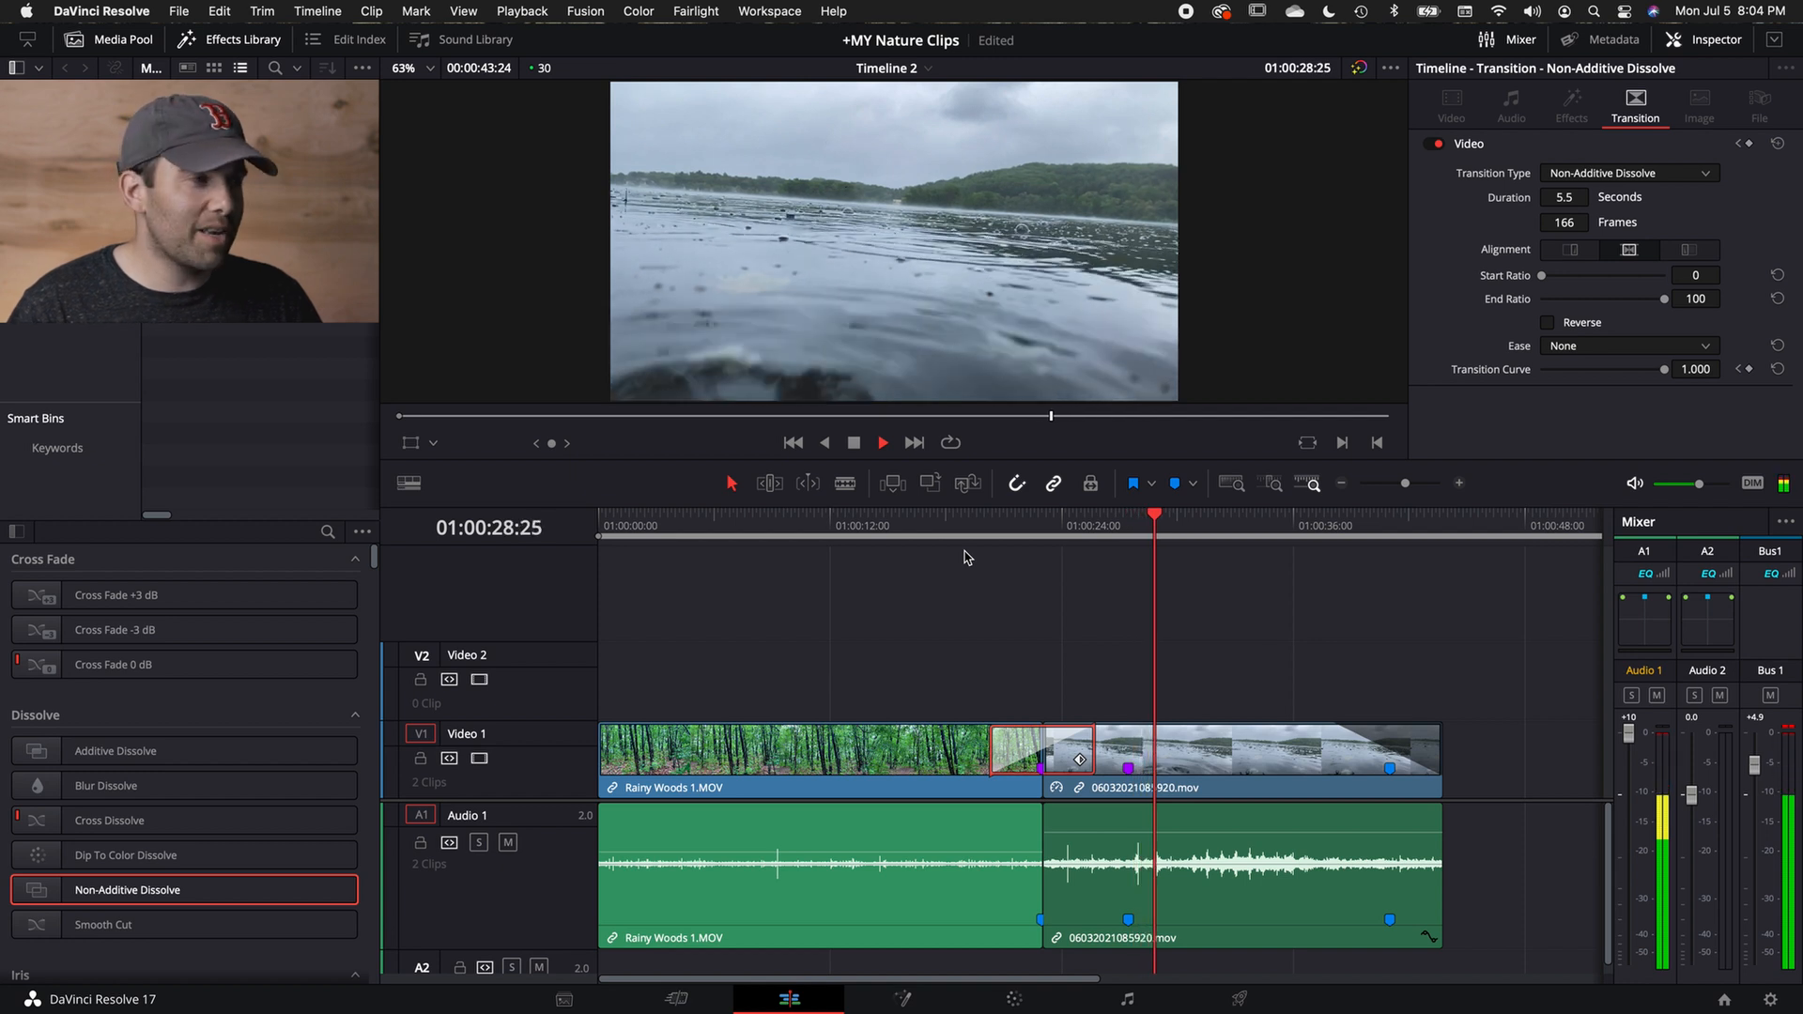
key(space)
Delete the dissolve and slide the lake clip later on the timeline, leaving a gap of about 13 seconds after Rainy Woods 1.MOV.
click(1132, 770)
click(1062, 754)
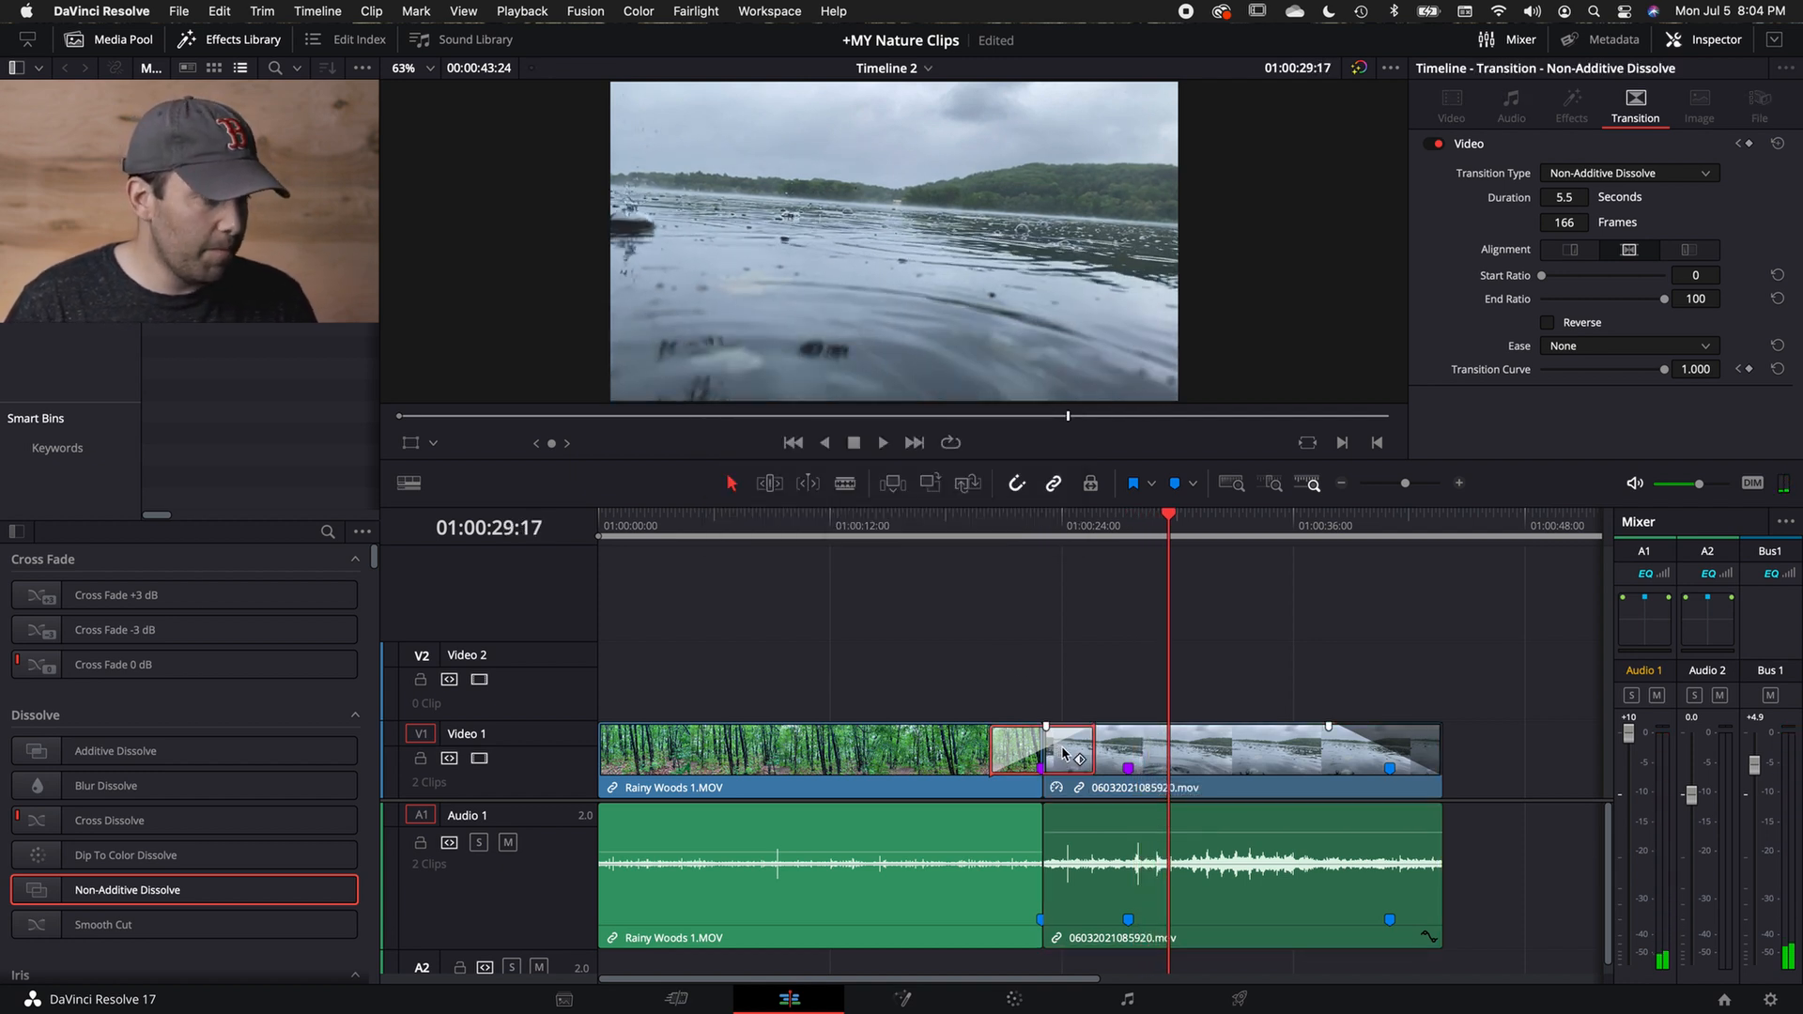
key(BackSpace)
drag(1094, 740, 1341, 759)
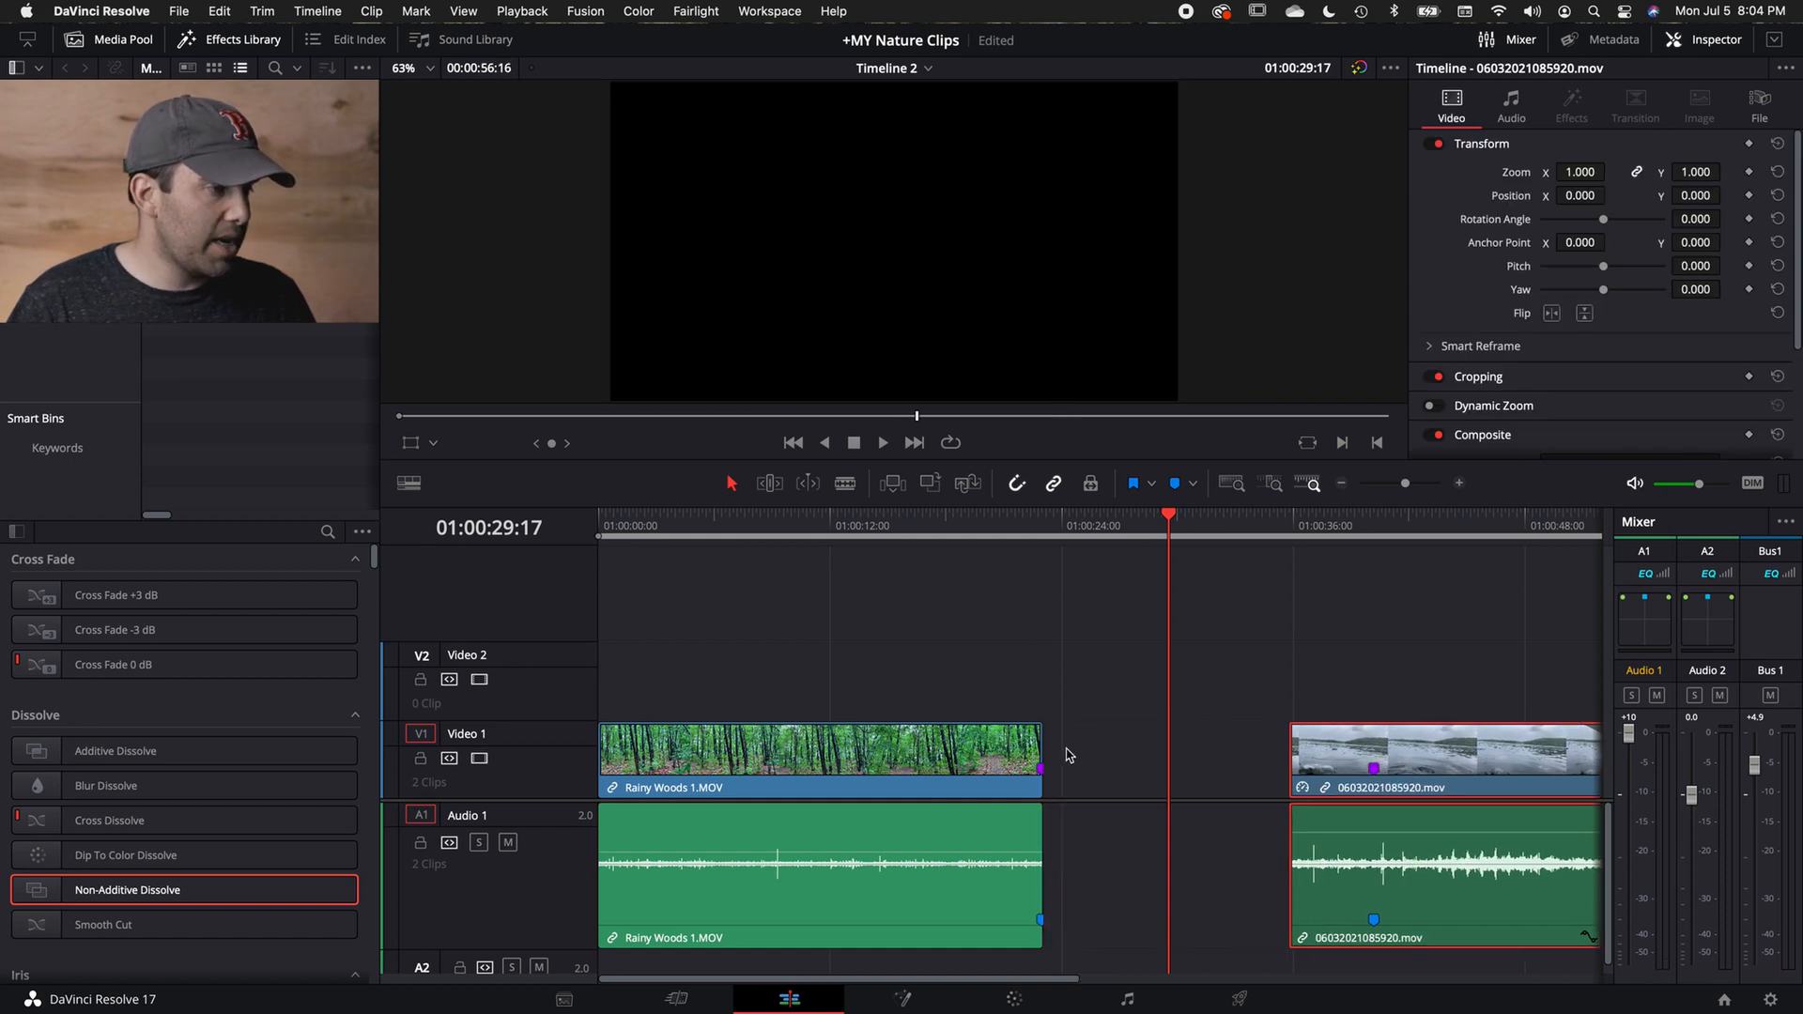
Extend the end of Rainy Woods 1.MOV by about 3:18, as far as its source footage allows.
drag(1046, 742, 1231, 764)
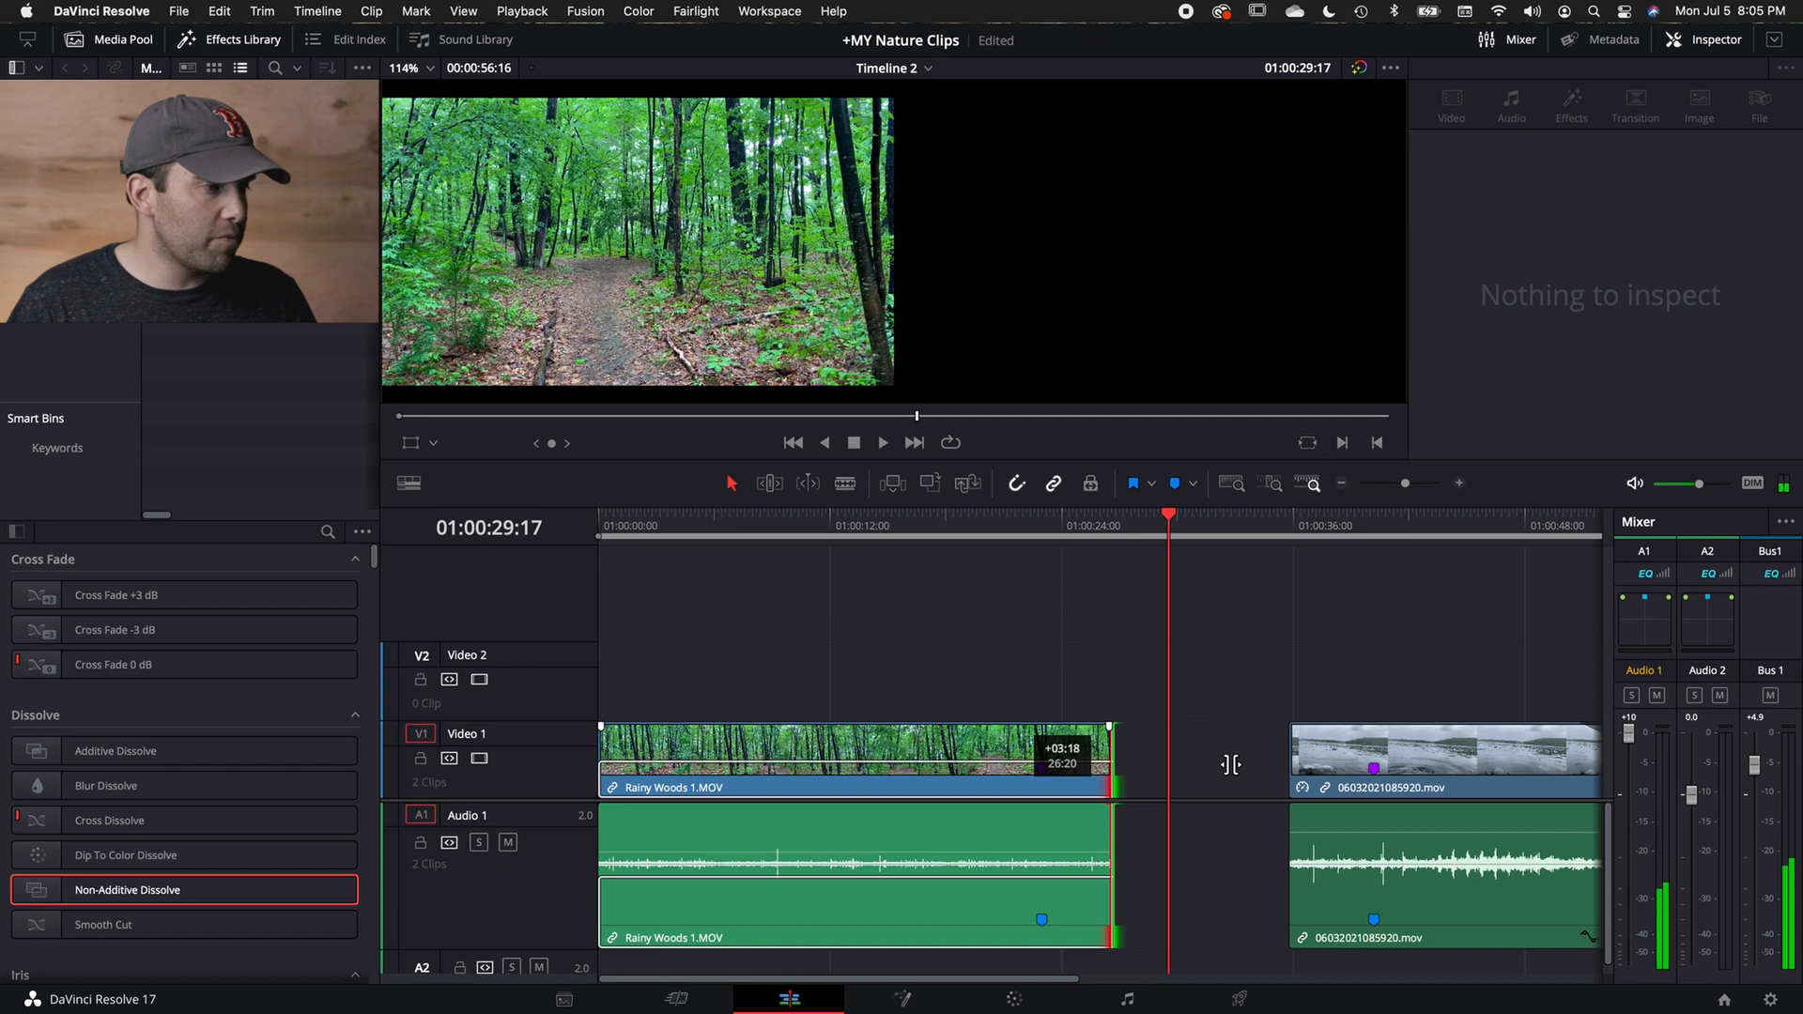
drag(1123, 776, 1078, 765)
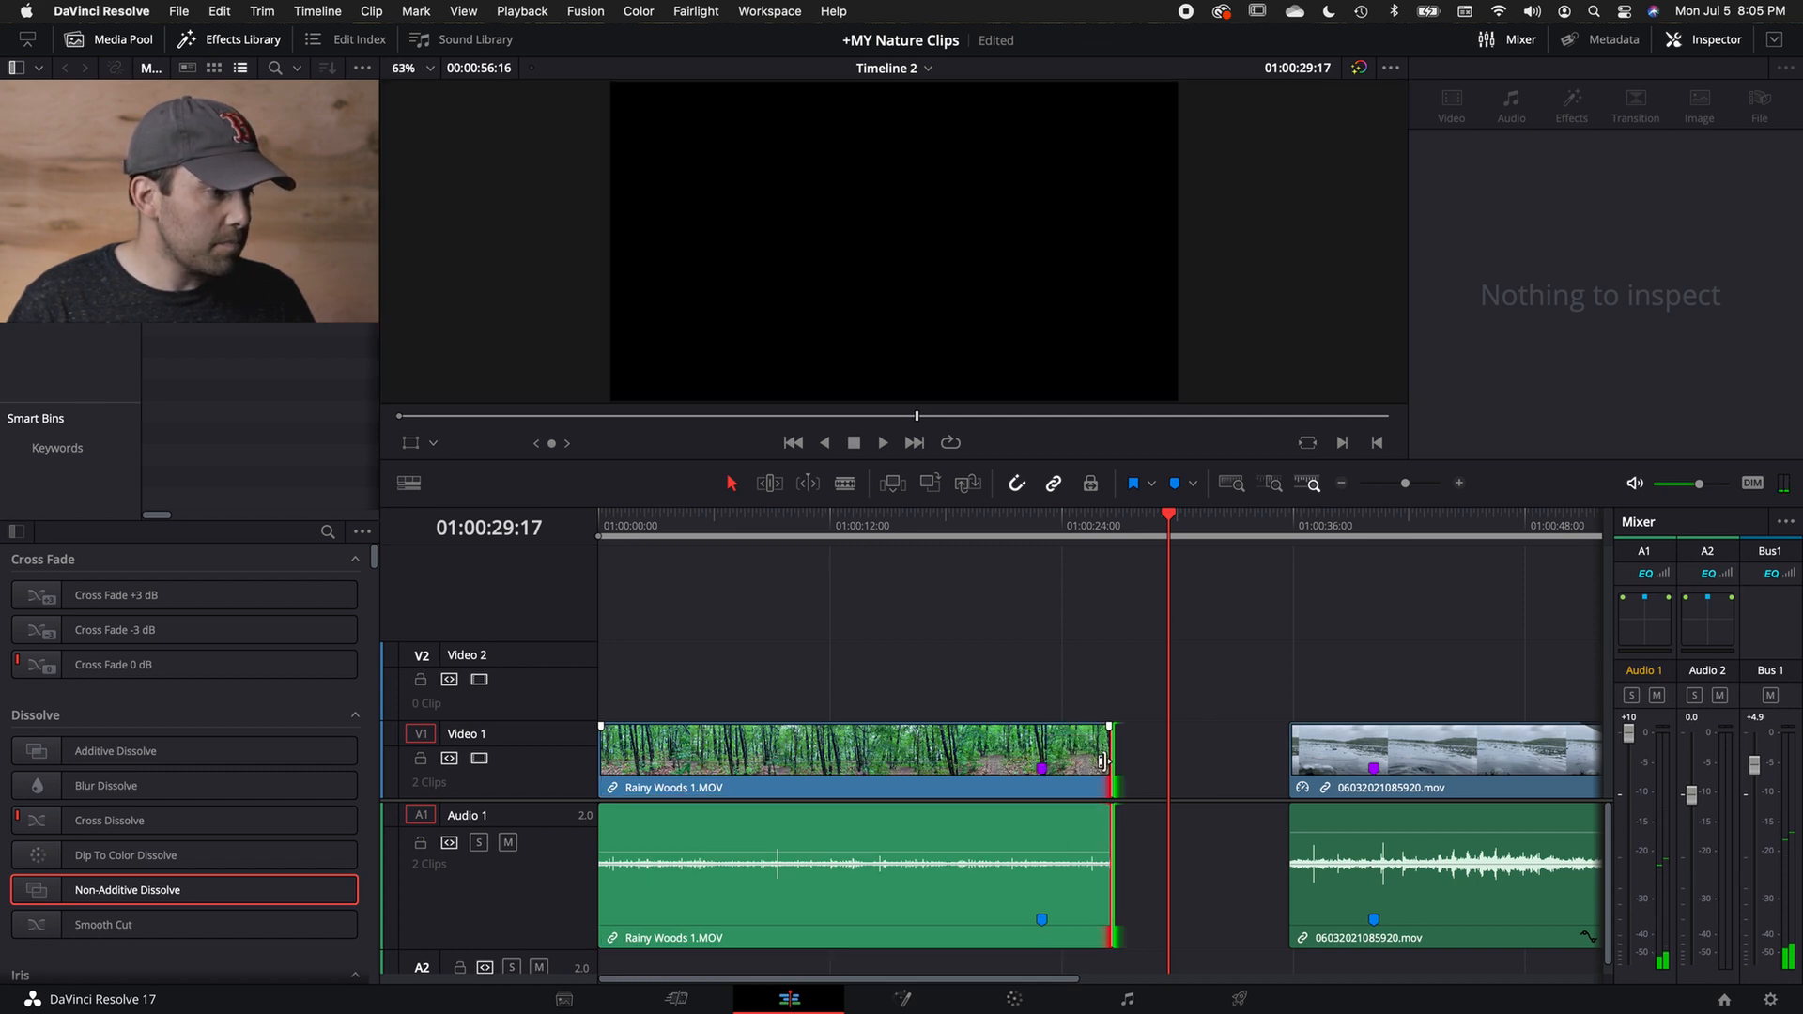
key(super+equal)
key(super+equal)
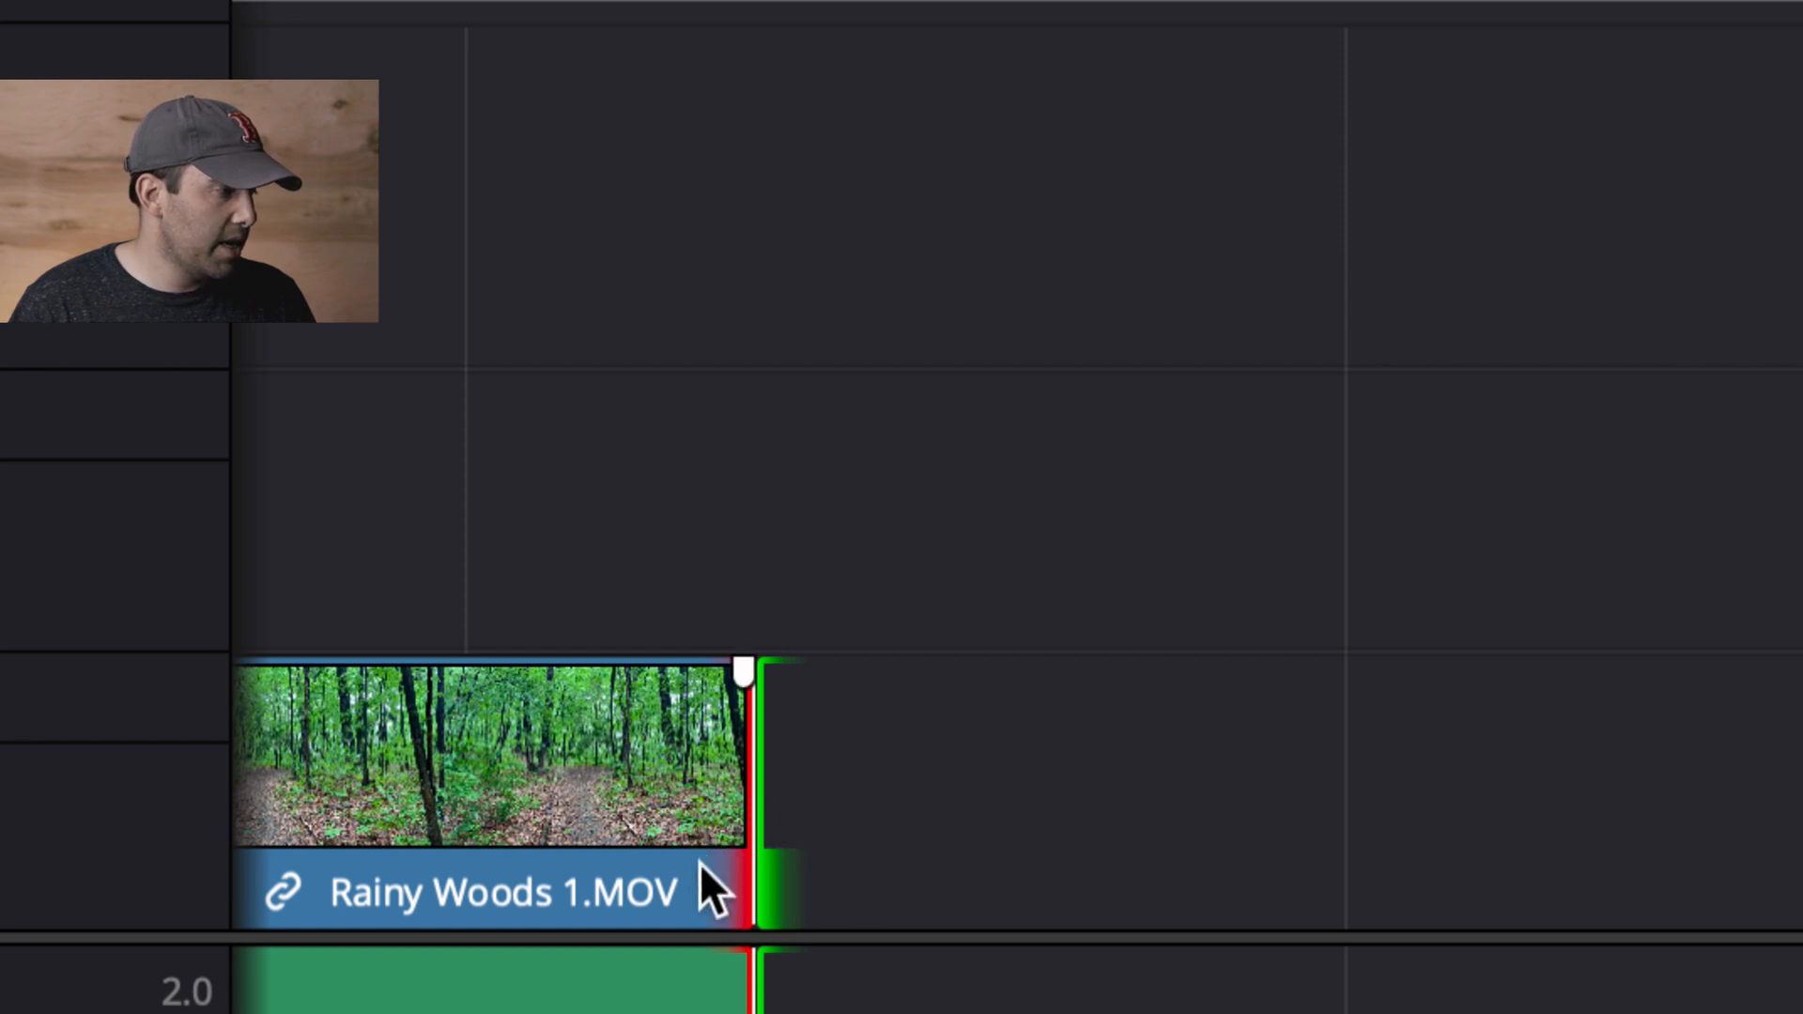
drag(708, 869, 933, 888)
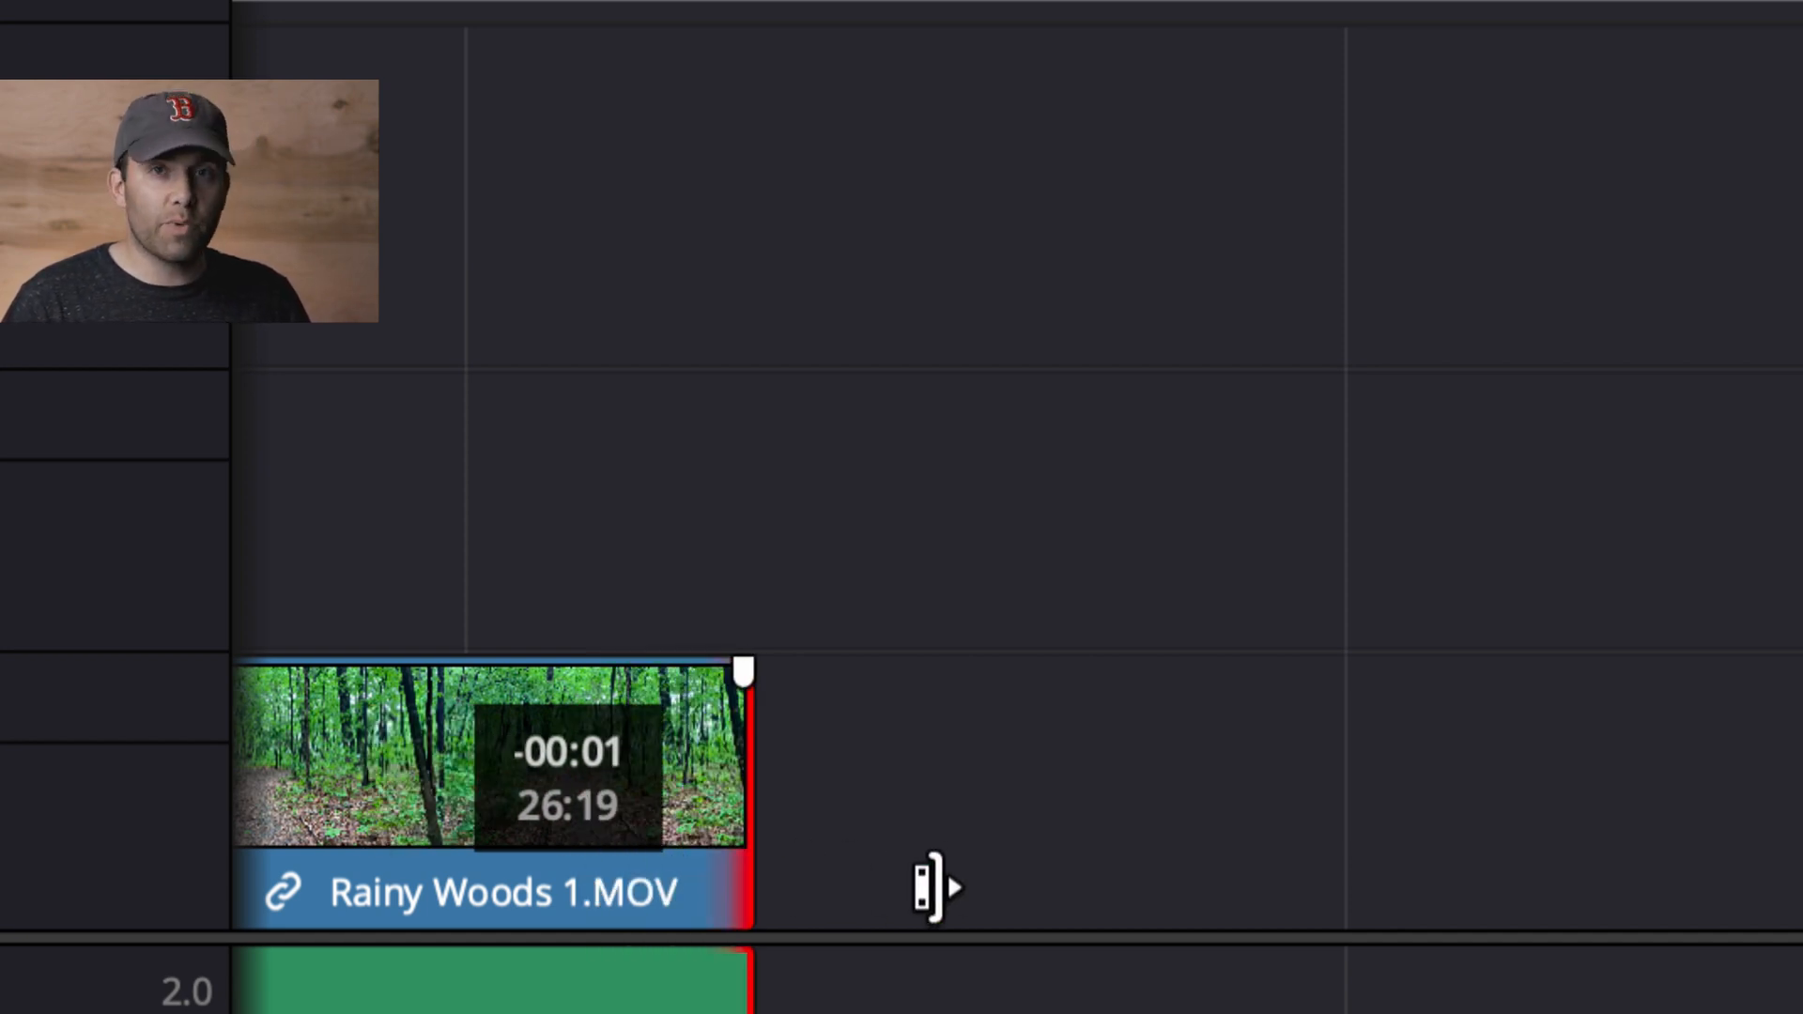
drag(933, 887, 748, 879)
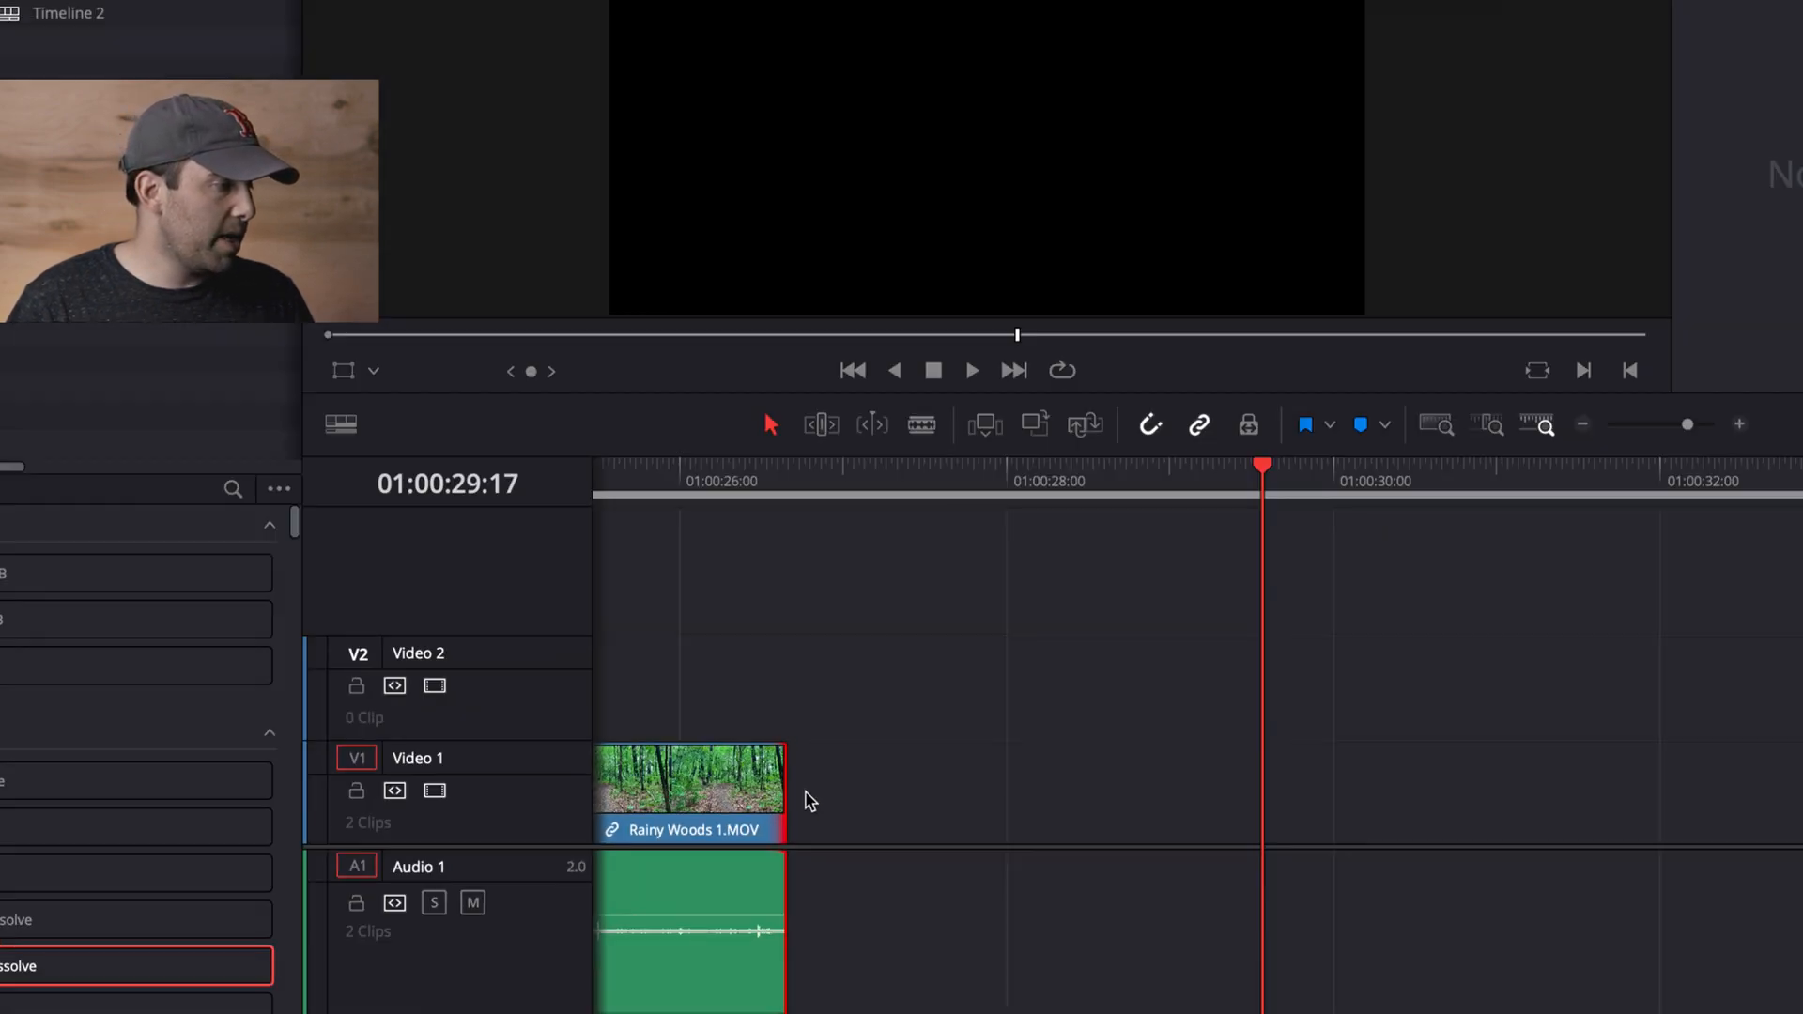
Place the playhead at 01:00:25:04 and move the lake clip back against the end of Rainy Woods 1.MOV.
drag(704, 532, 664, 545)
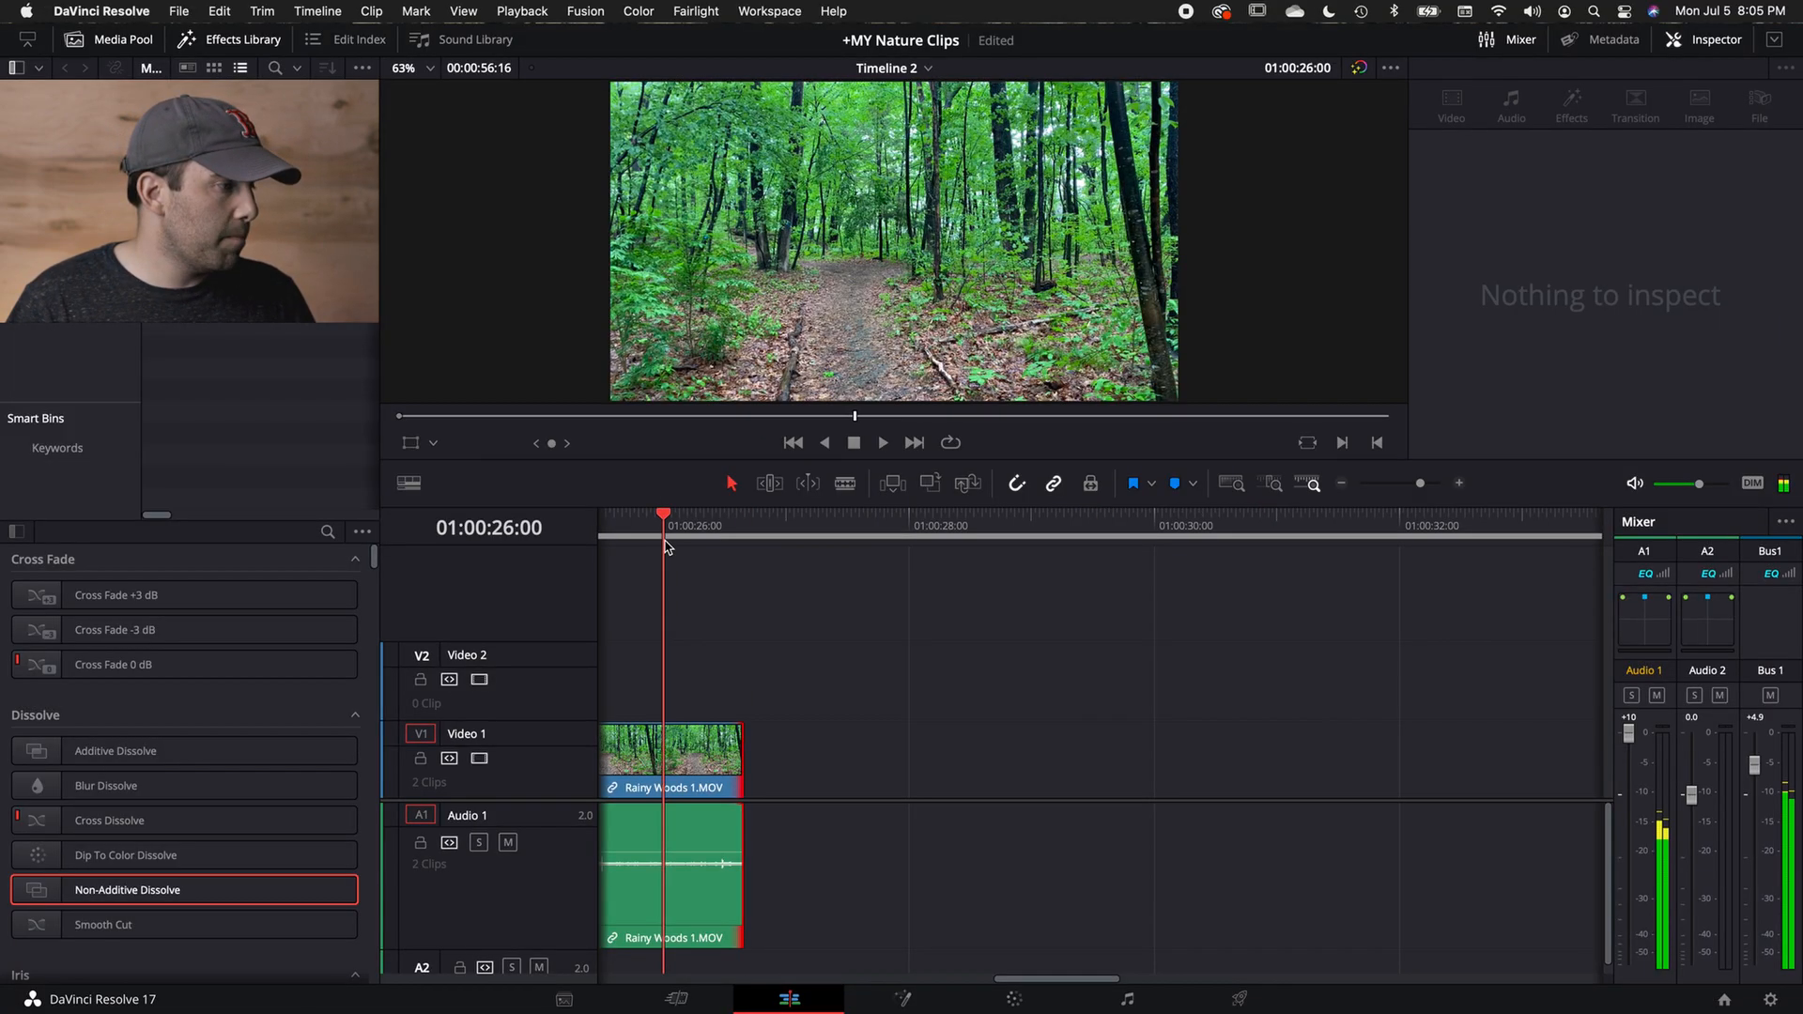
key(super+minus)
key(shift+z)
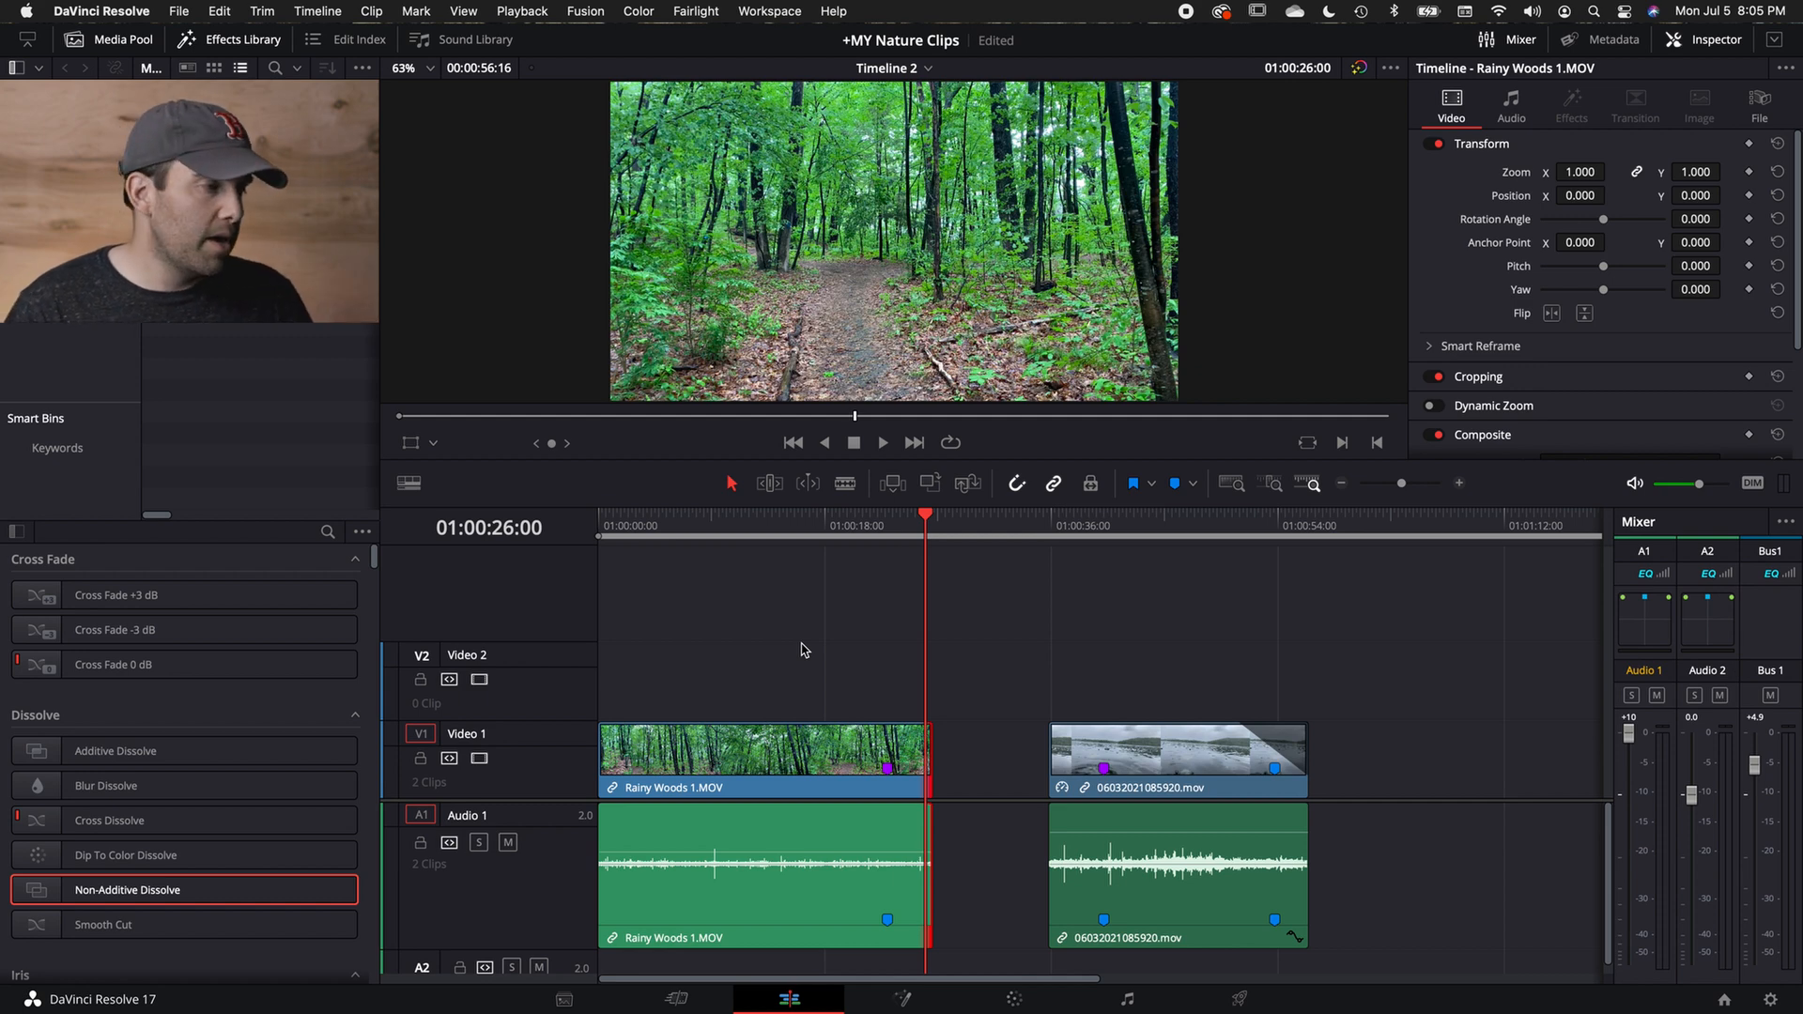
mouse_move(926, 534)
mouse_down()
mouse_move(849, 533)
mouse_move(917, 538)
mouse_up()
click(1127, 742)
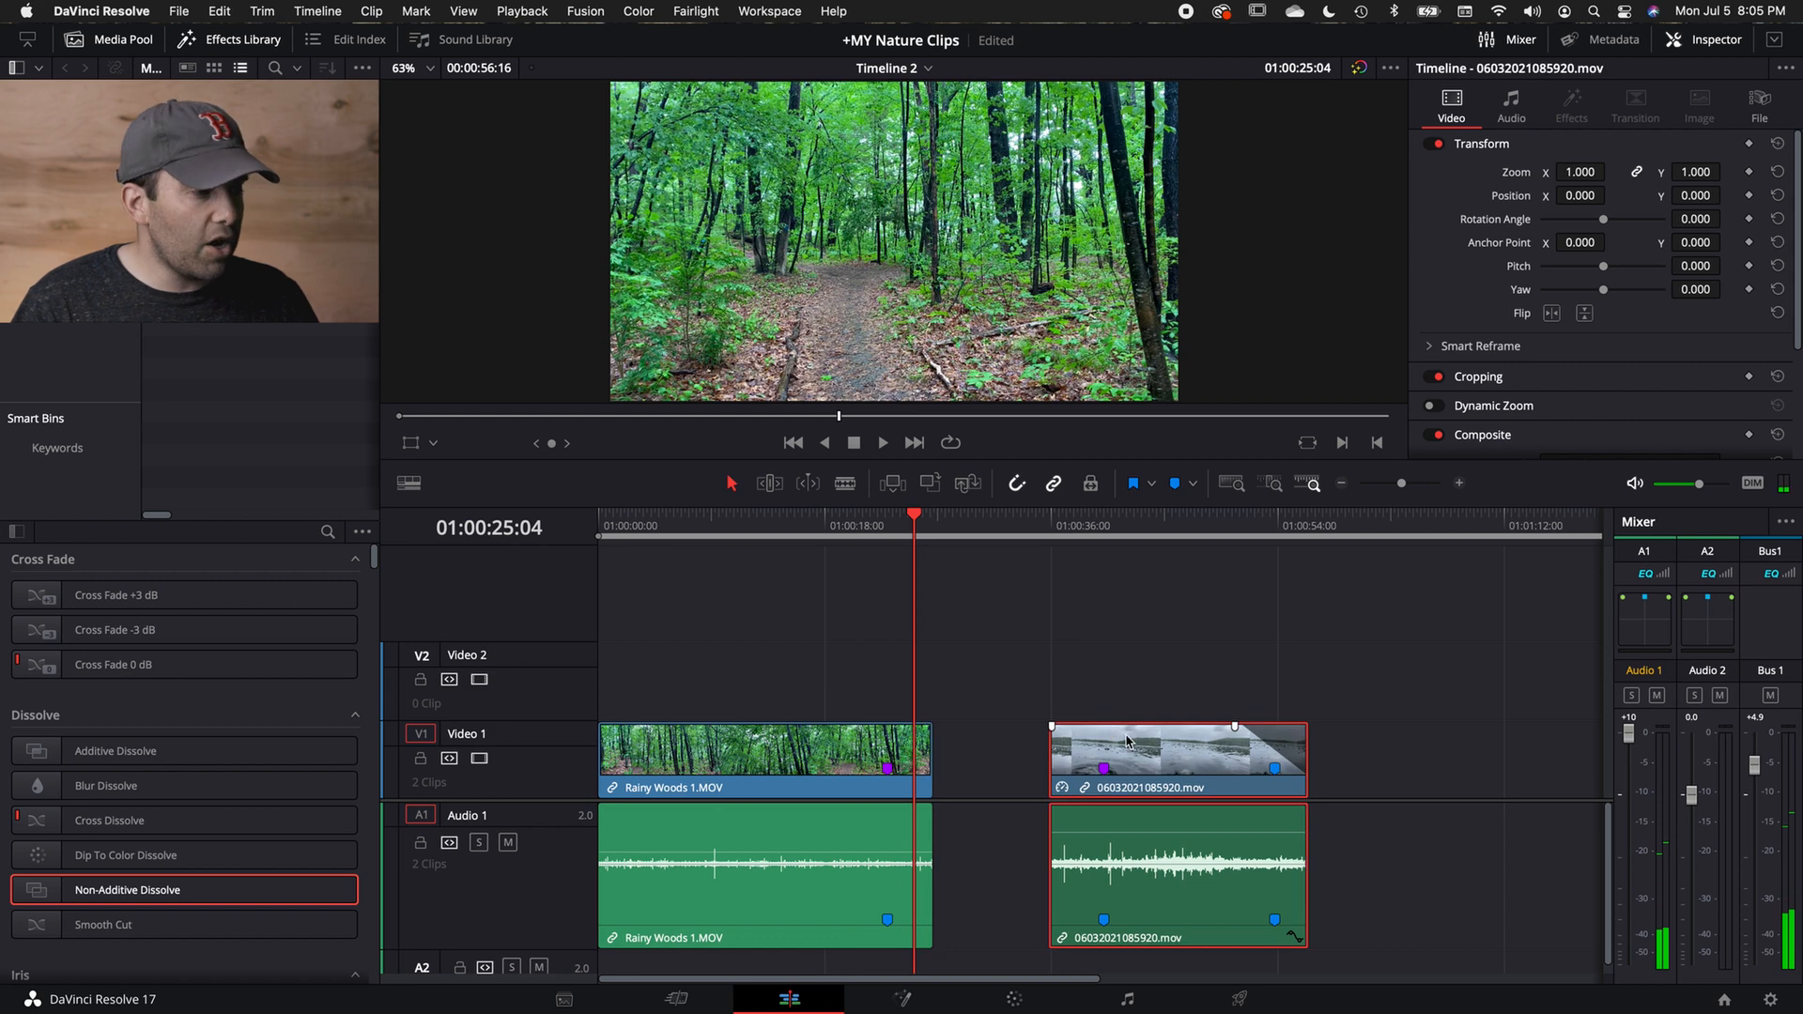
drag(1128, 742, 1030, 751)
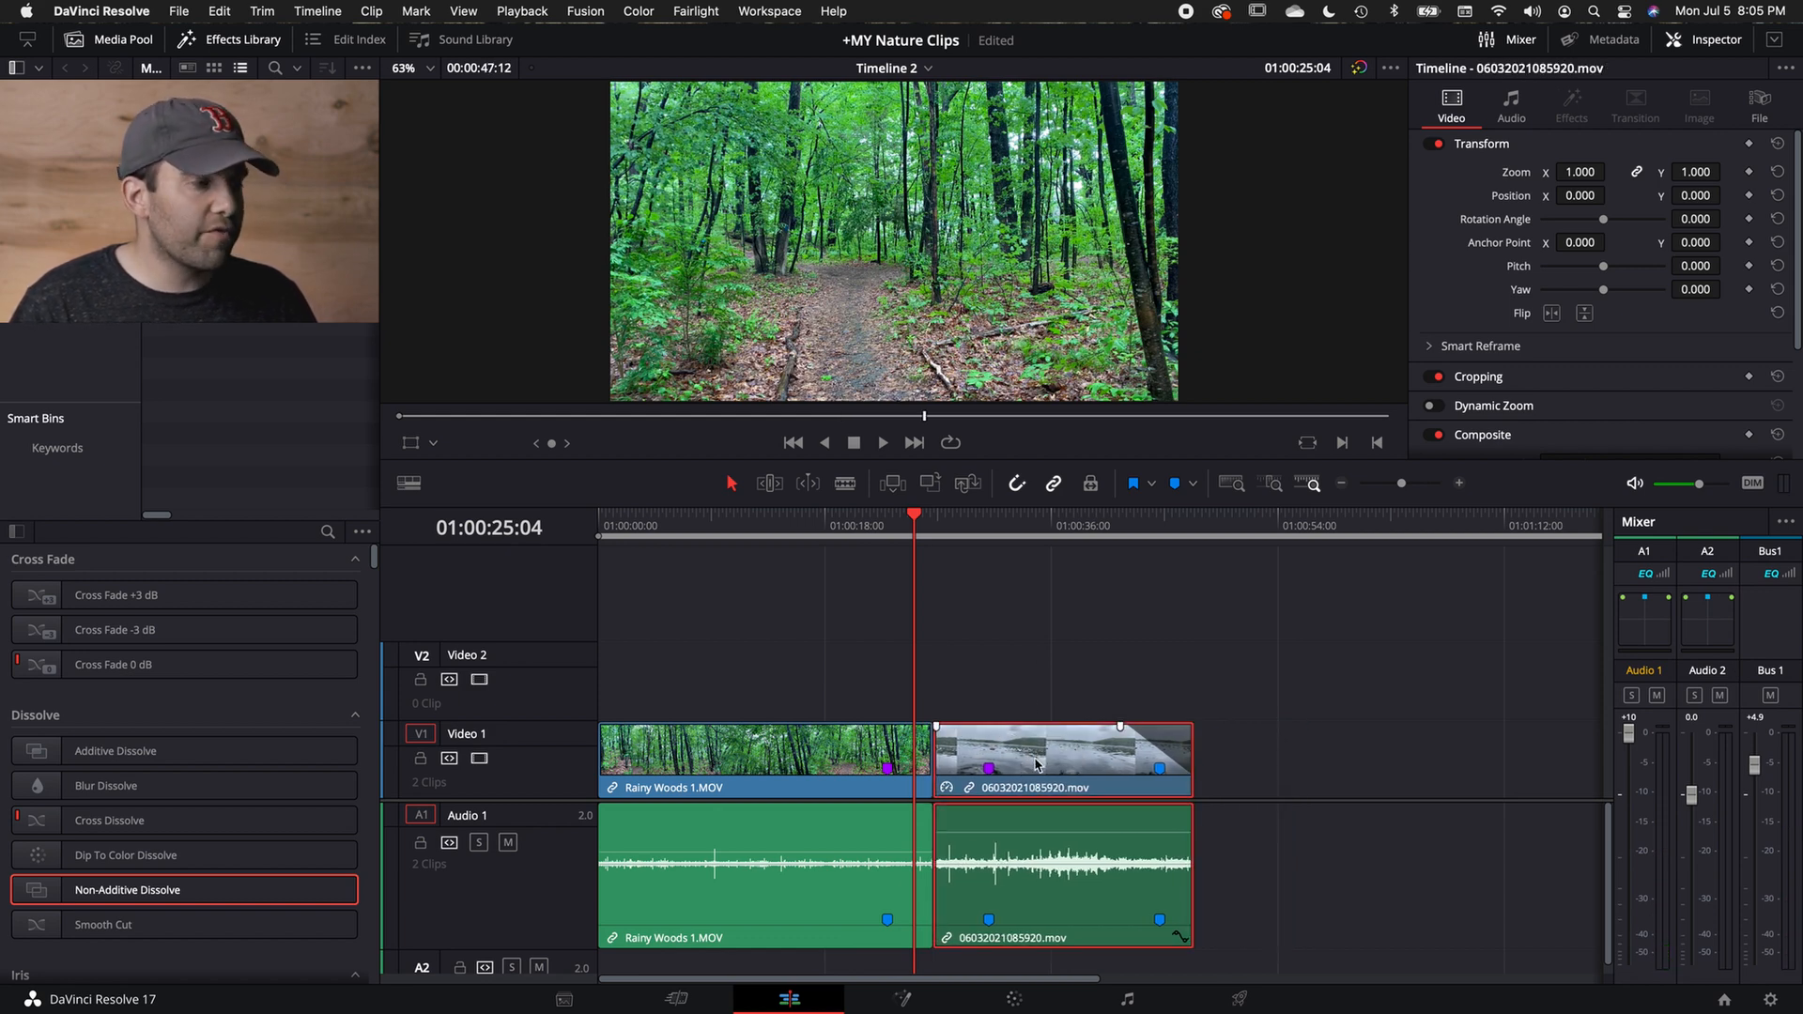
Slide the lake clip away from Rainy Woods 1.MOV and bring it back against the end of that clip.
drag(986, 751, 1113, 761)
click(1153, 749)
key(super+z)
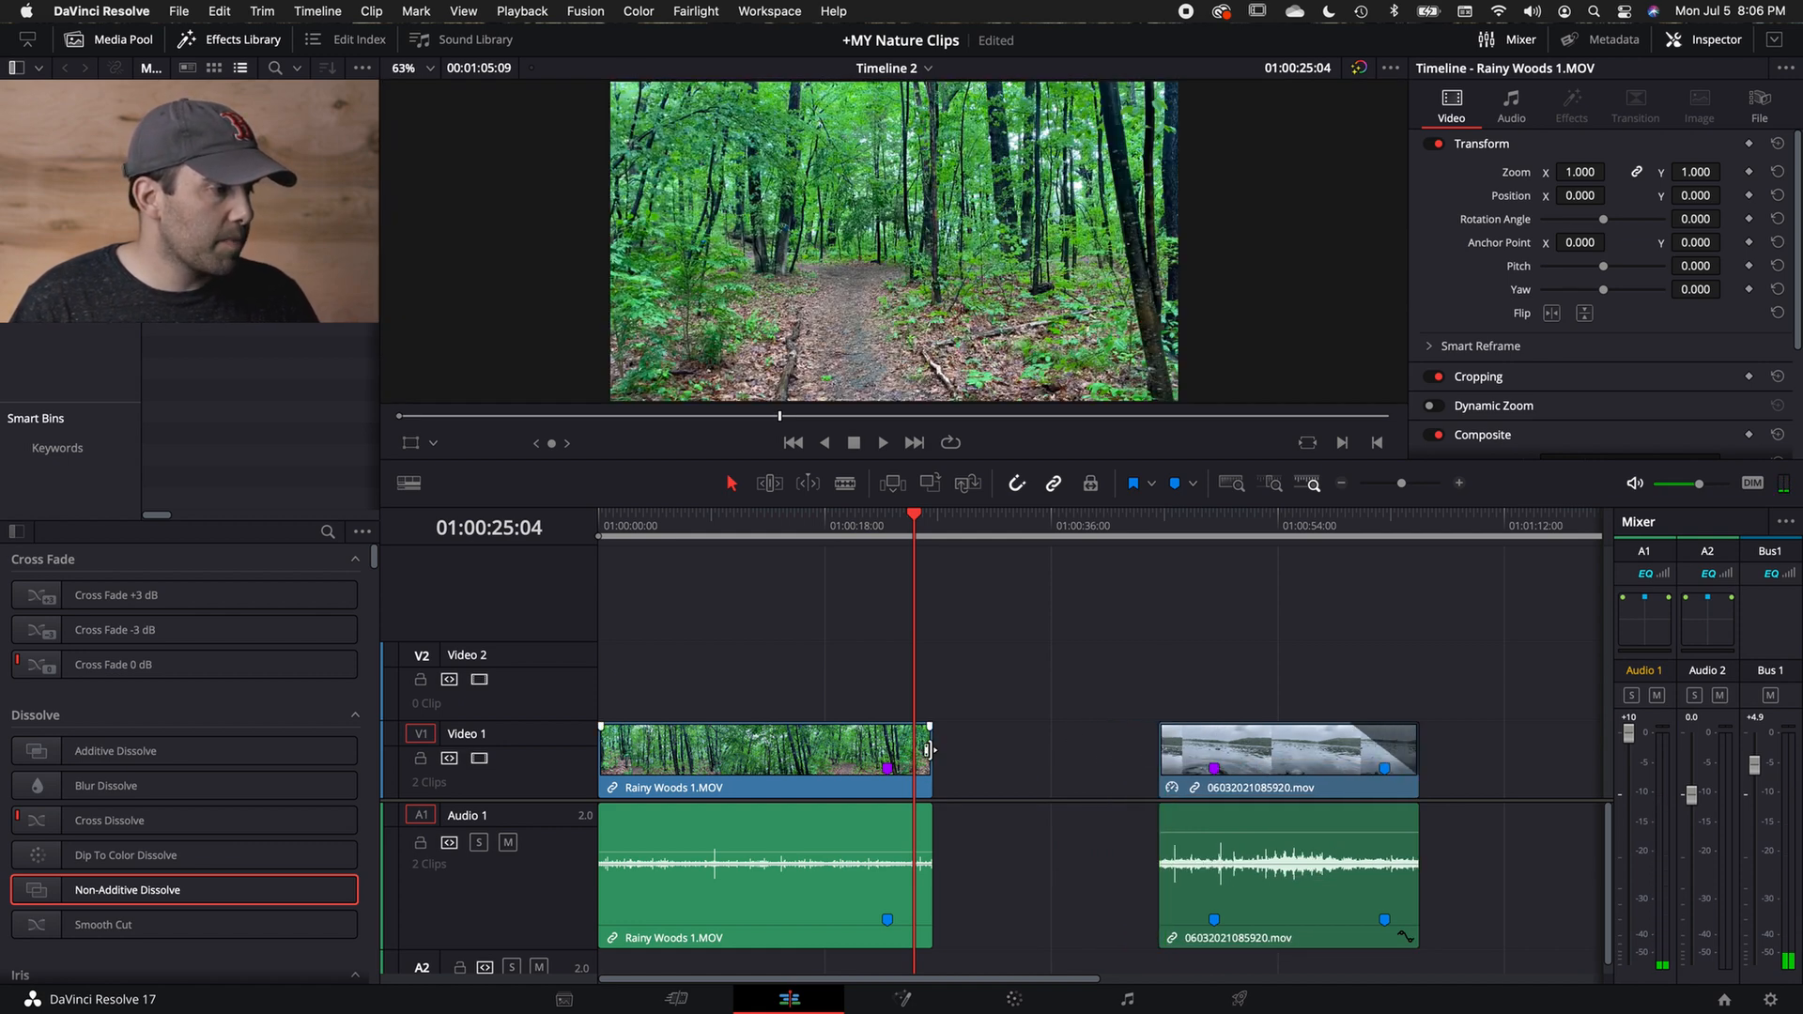
drag(1231, 756, 1007, 759)
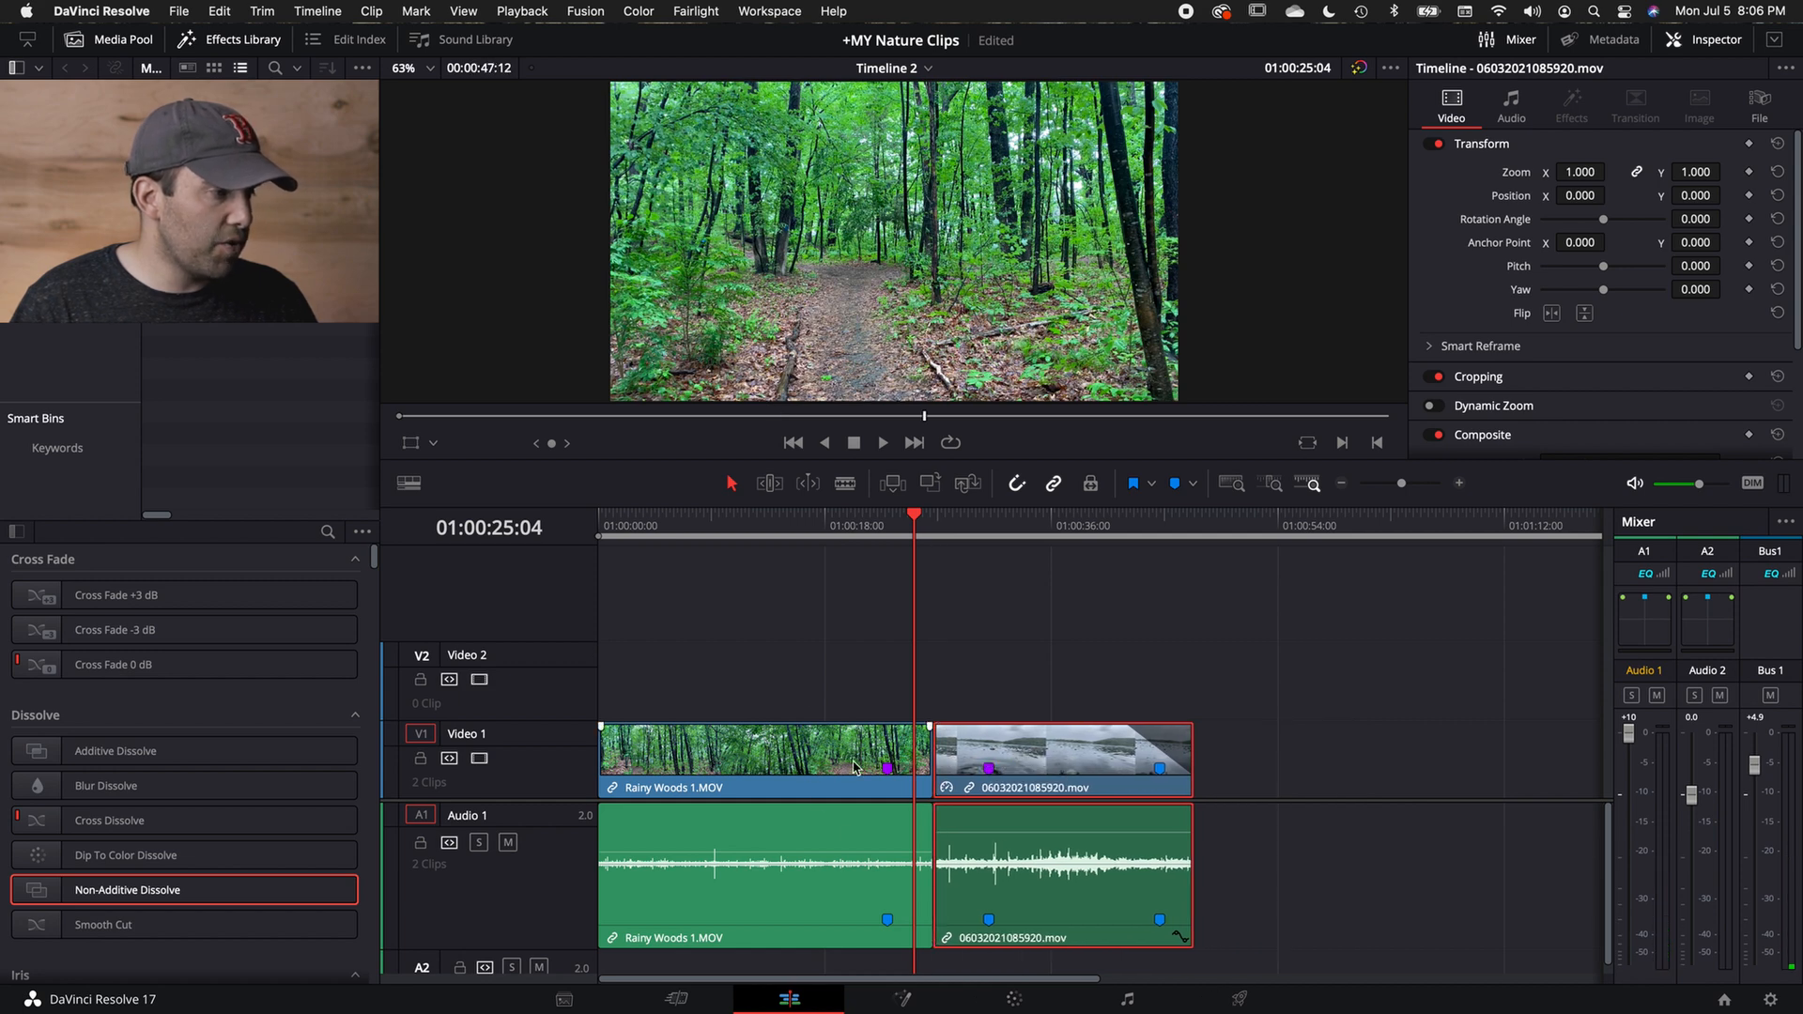
Try to place a Non-Additive Dissolve across the cut between Rainy Woods 1.MOV and the lake clip.
drag(202, 878, 935, 687)
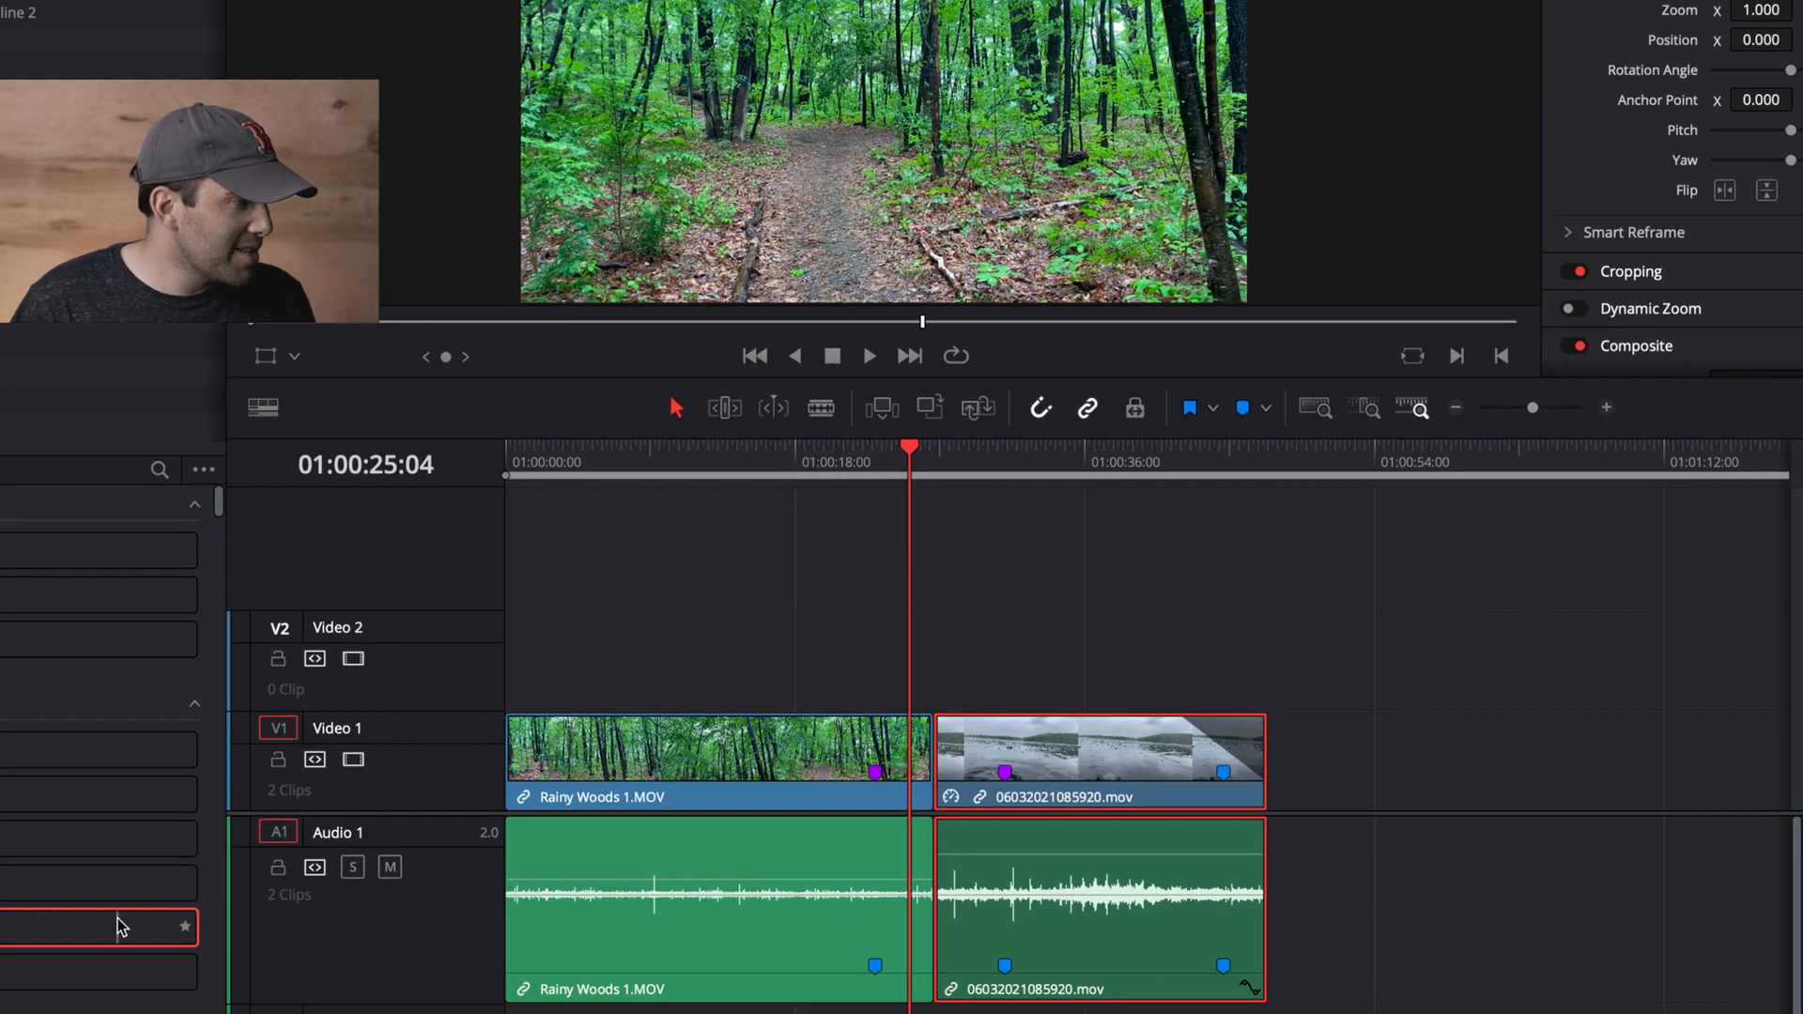
drag(121, 928, 931, 780)
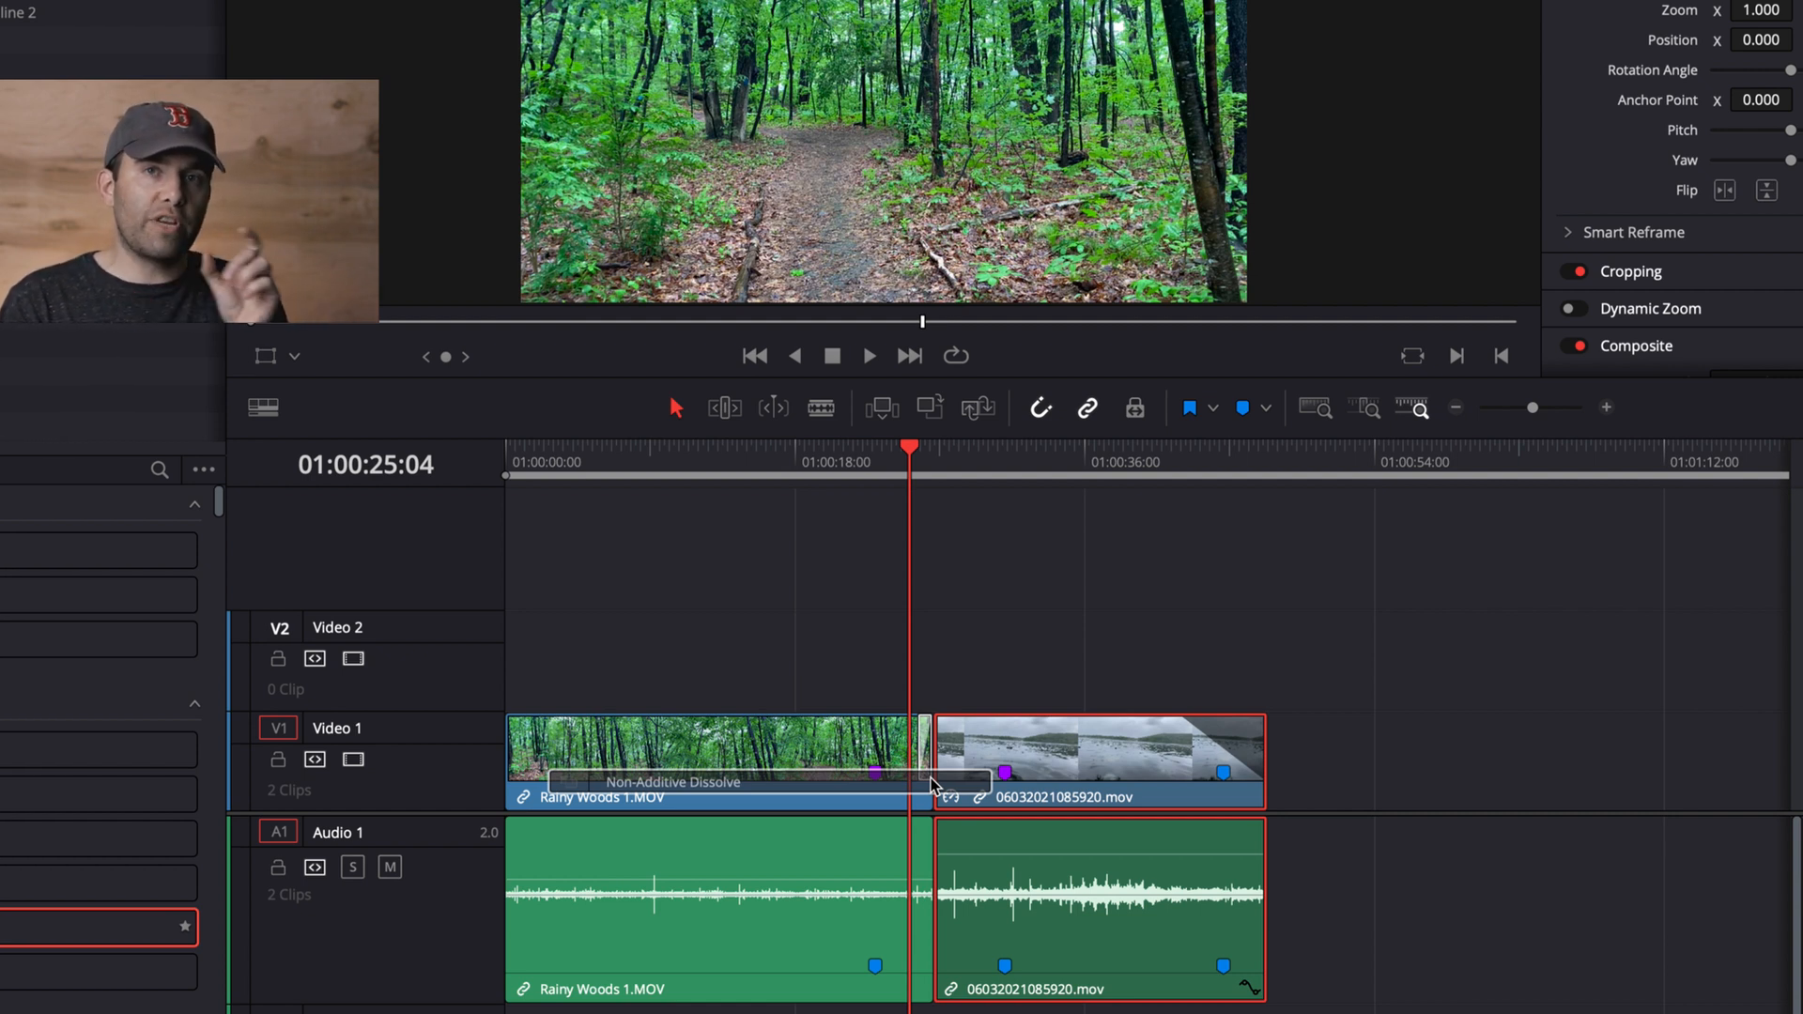
drag(932, 777, 110, 938)
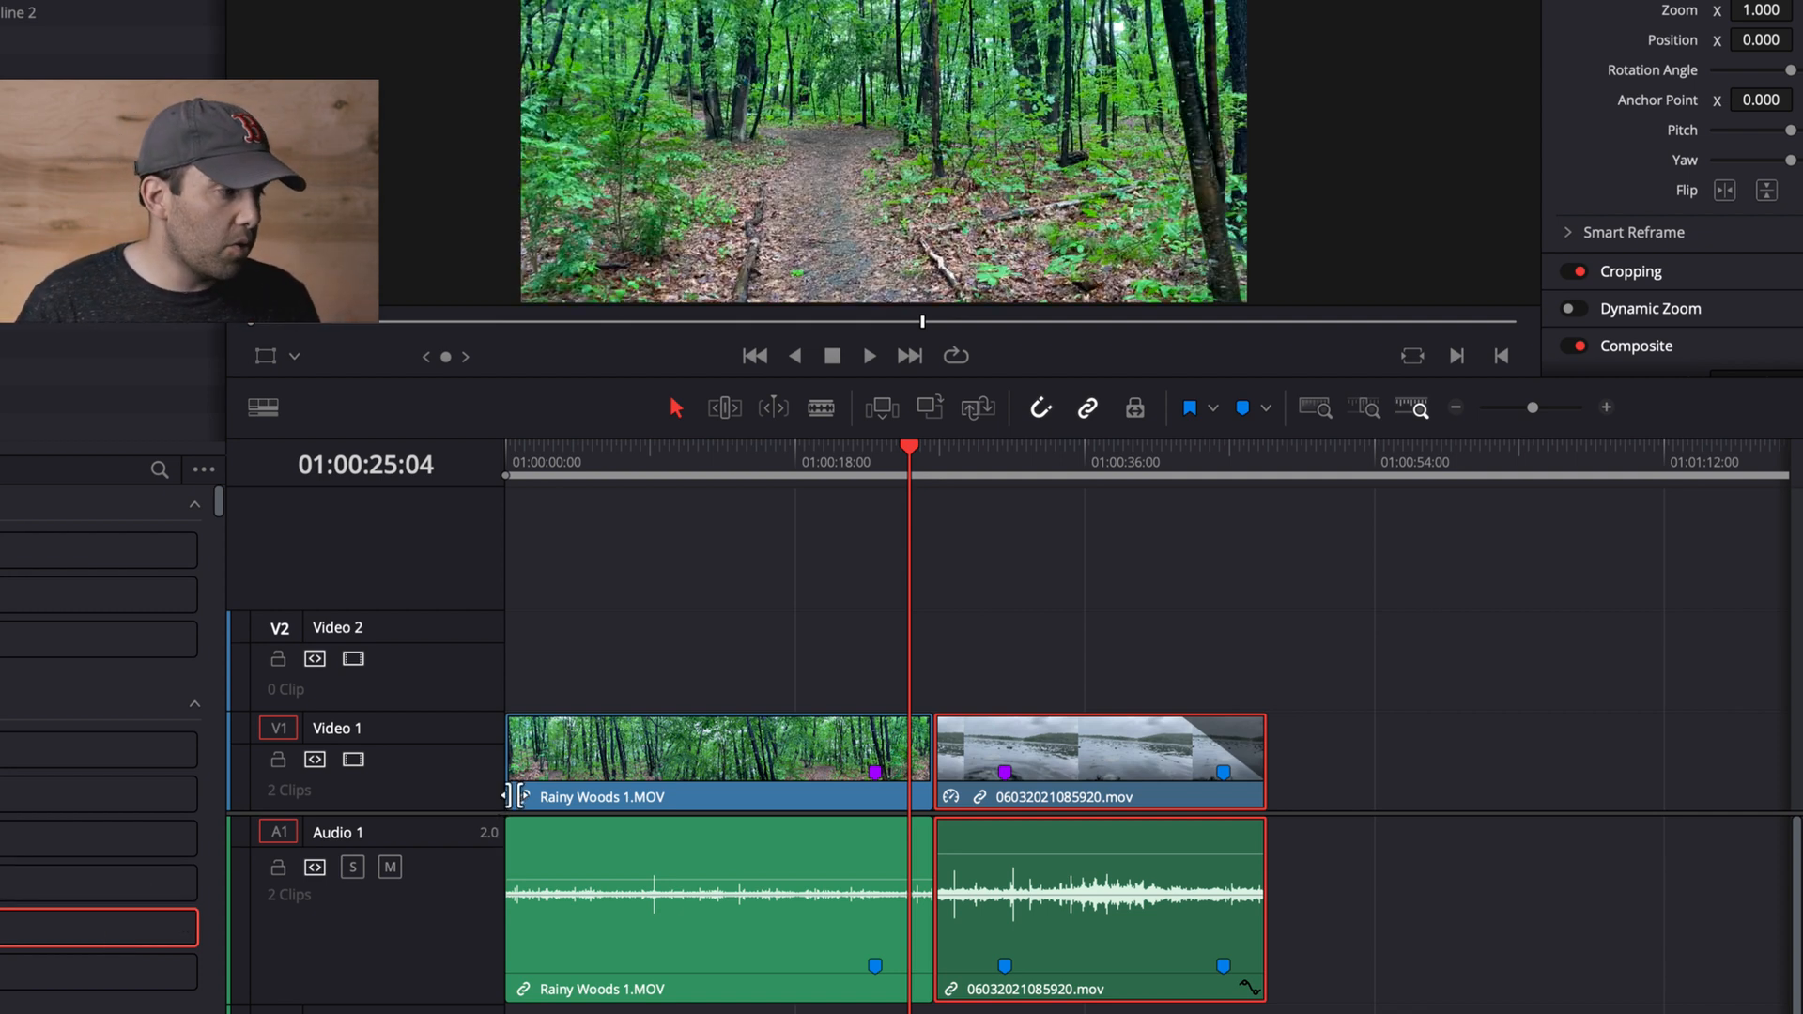
Trim the end of Rainy Woods 1.MOV to the playhead at 01:00:25:04 and close the gap to the lake clip.
click(678, 738)
drag(919, 741, 953, 757)
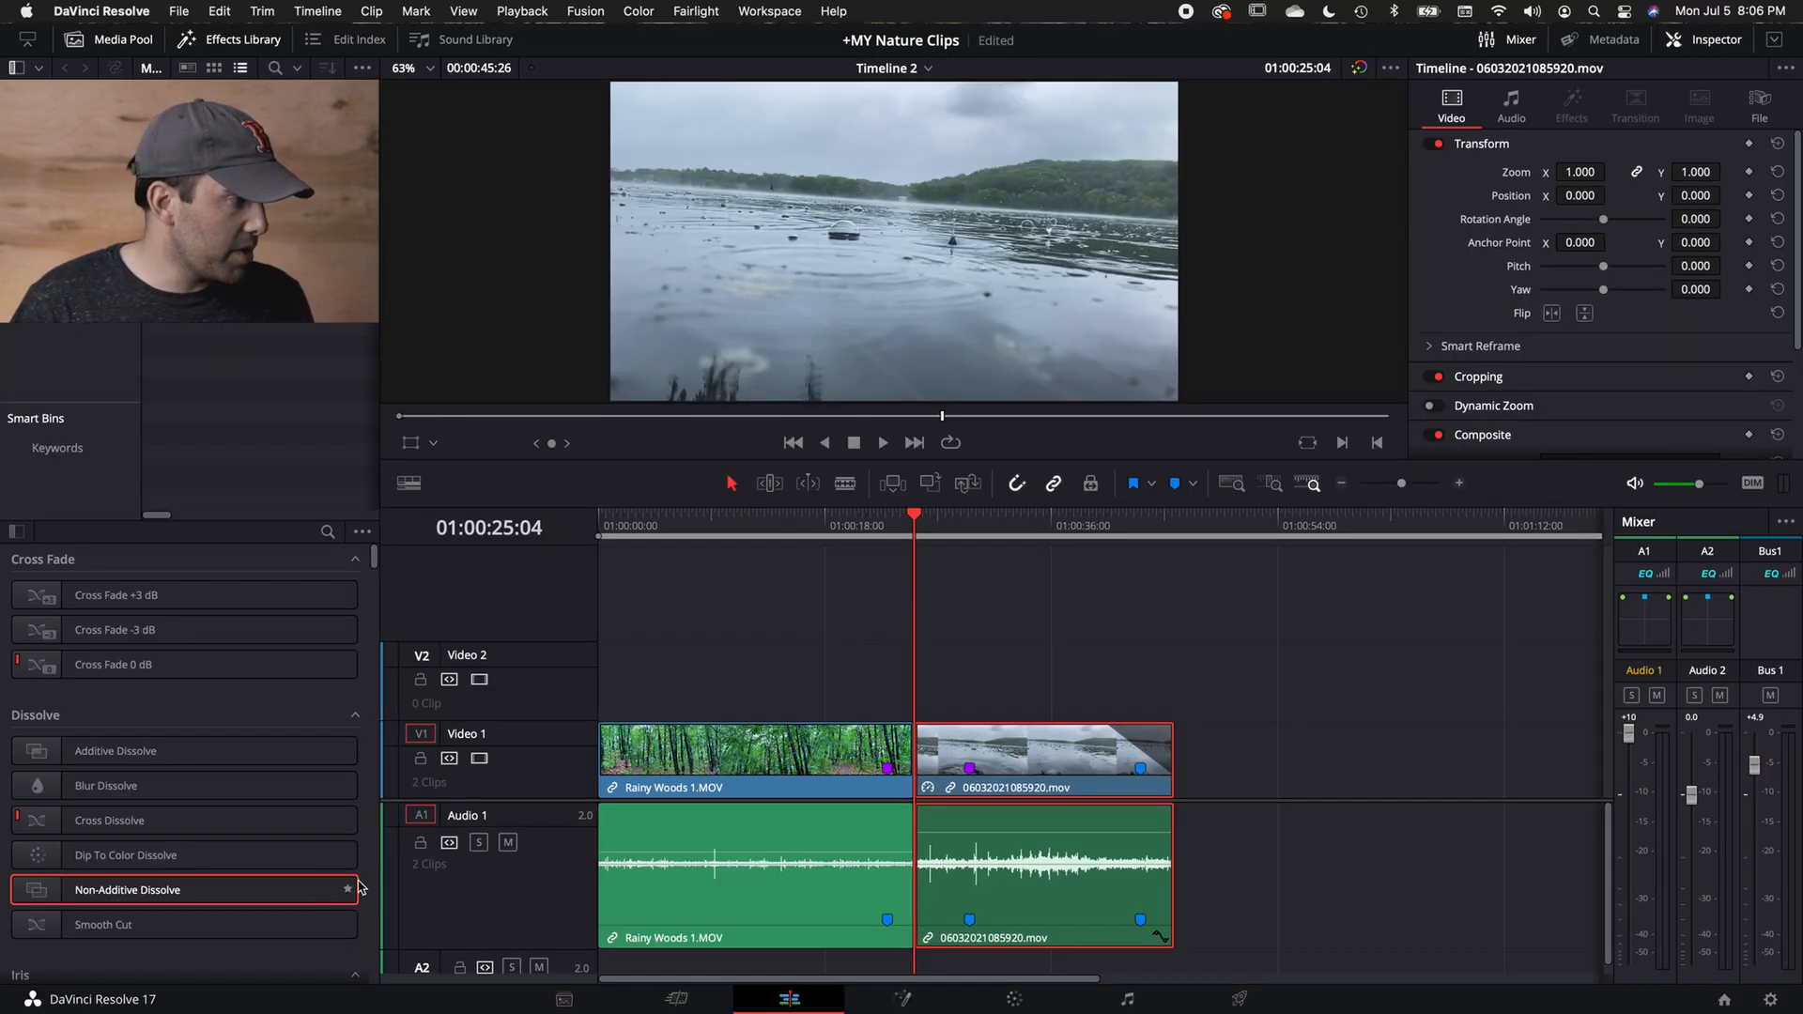
Add a Non-Additive Dissolve centered on the cut between the two clips and lengthen it to 3.1 seconds.
drag(271, 899, 923, 767)
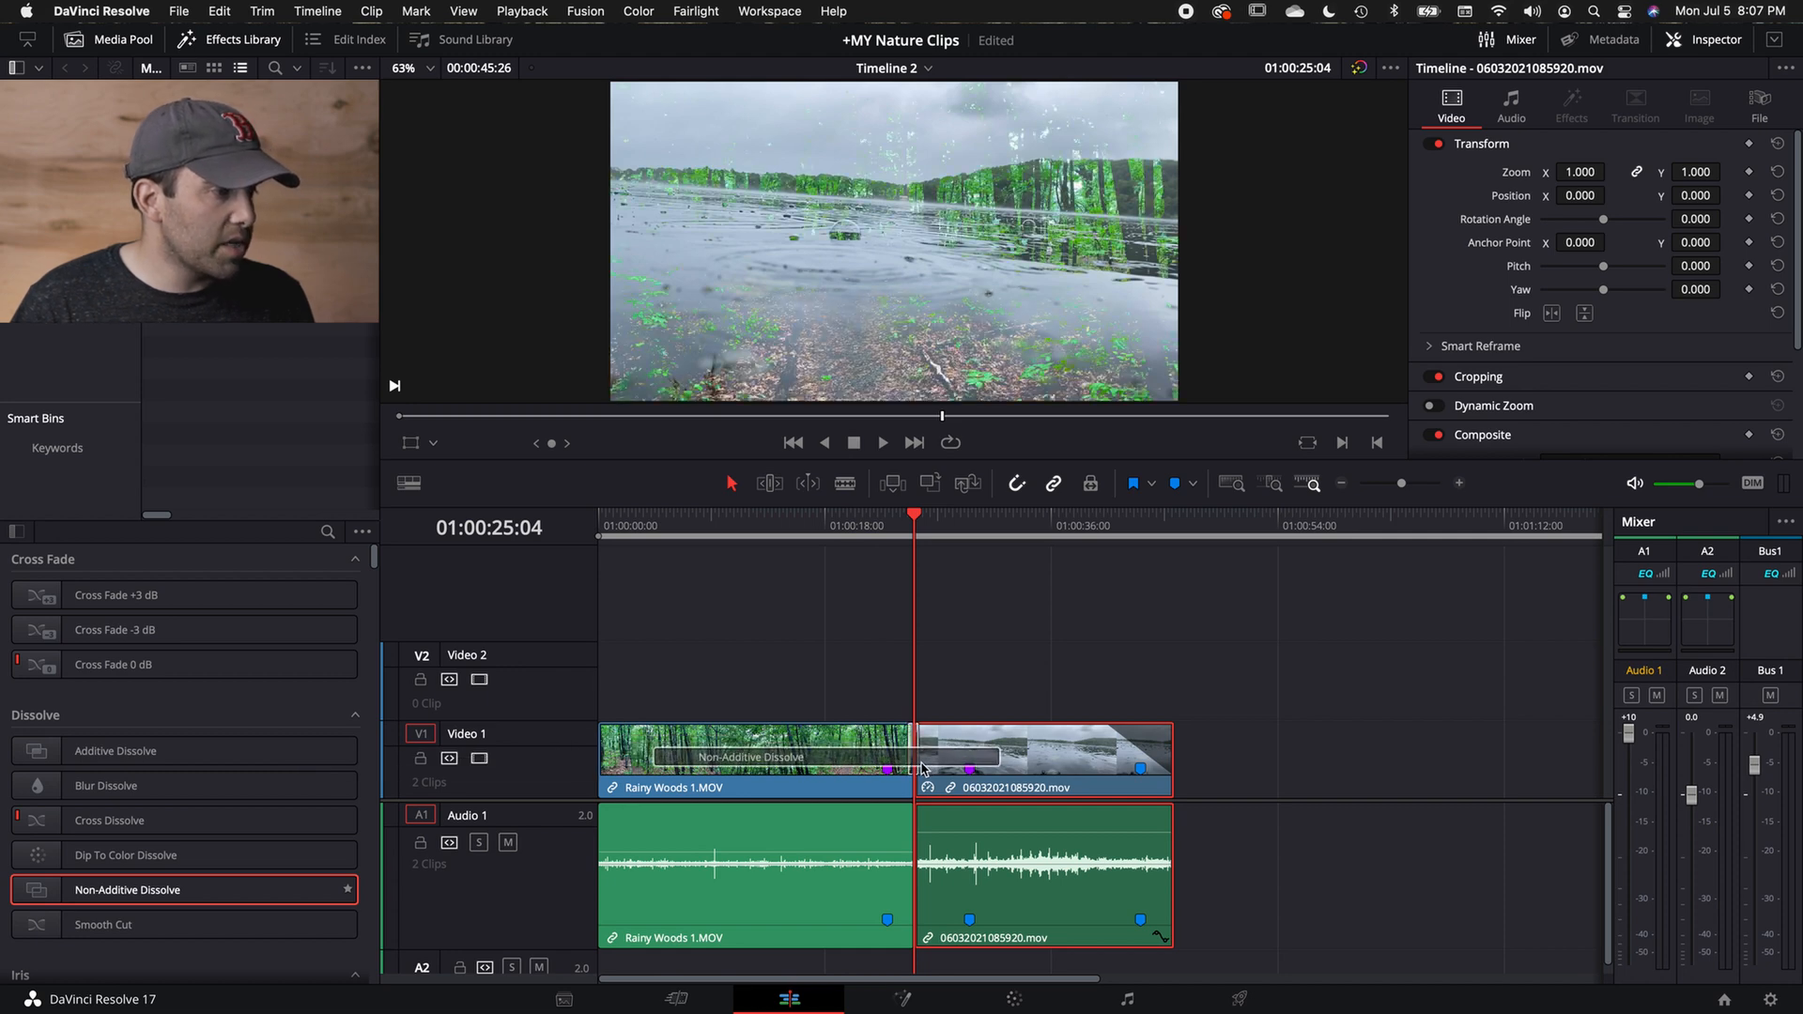
drag(922, 766, 929, 749)
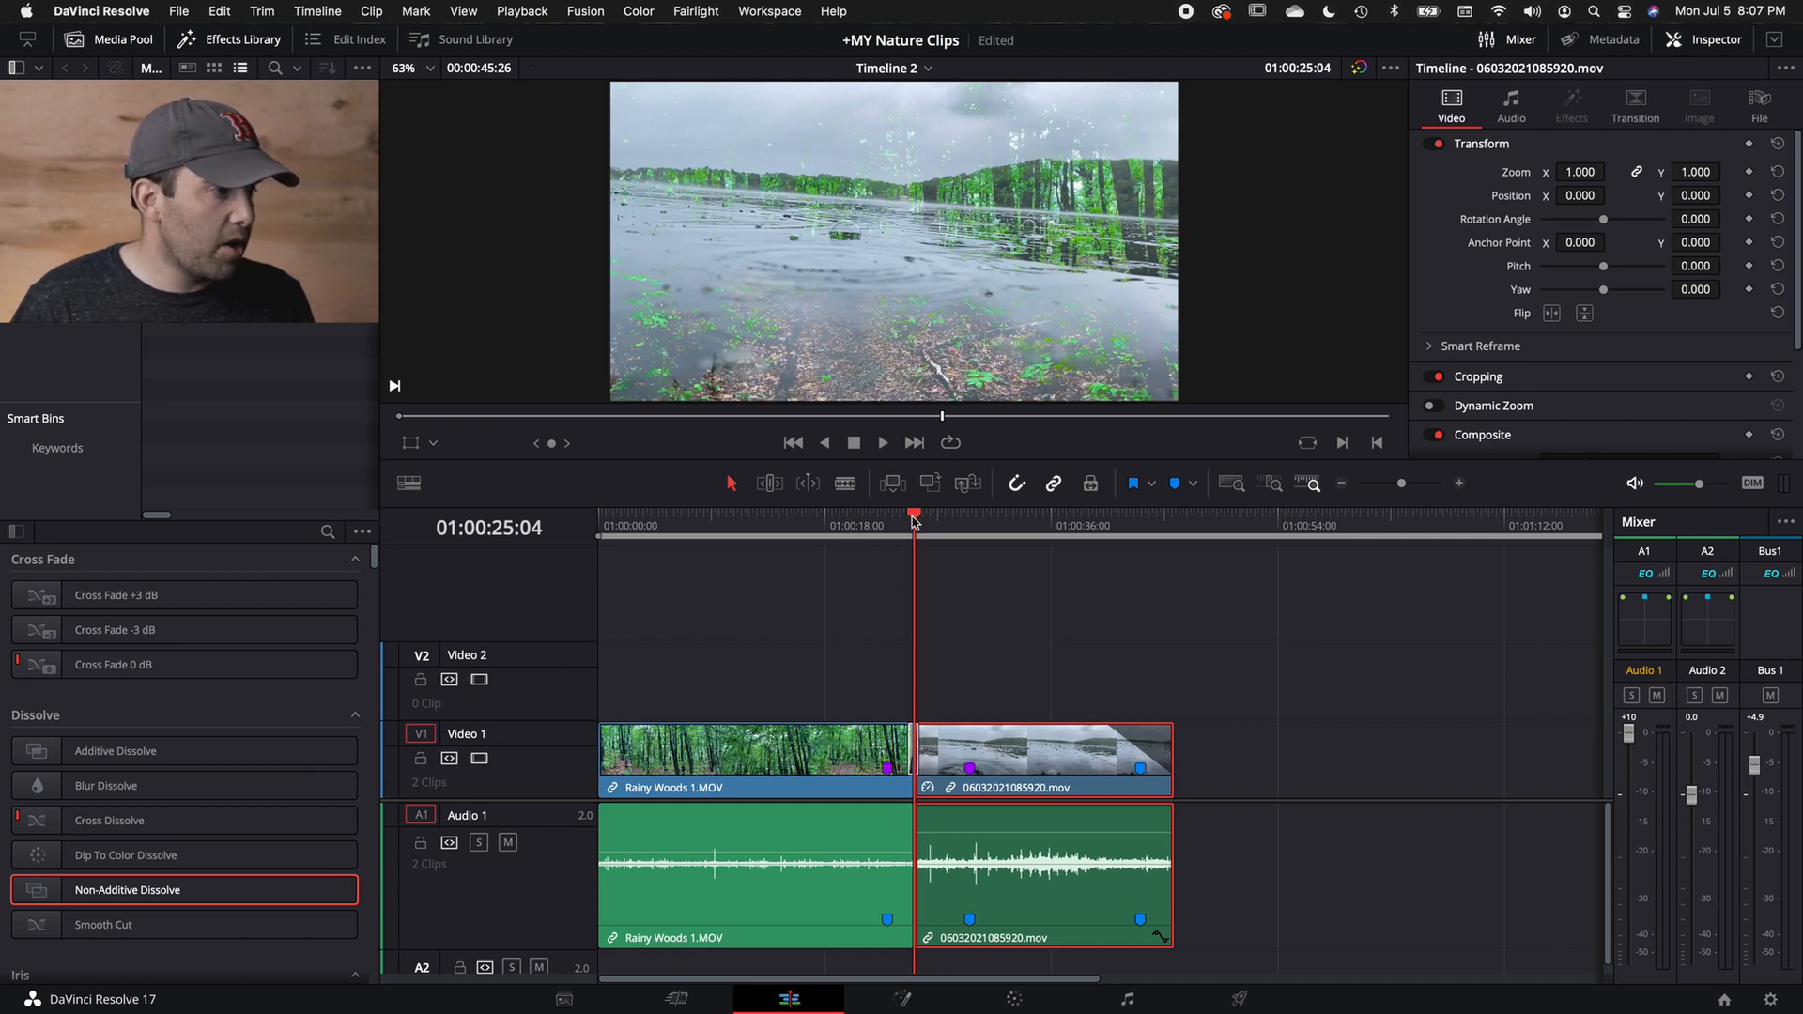
drag(914, 522, 820, 522)
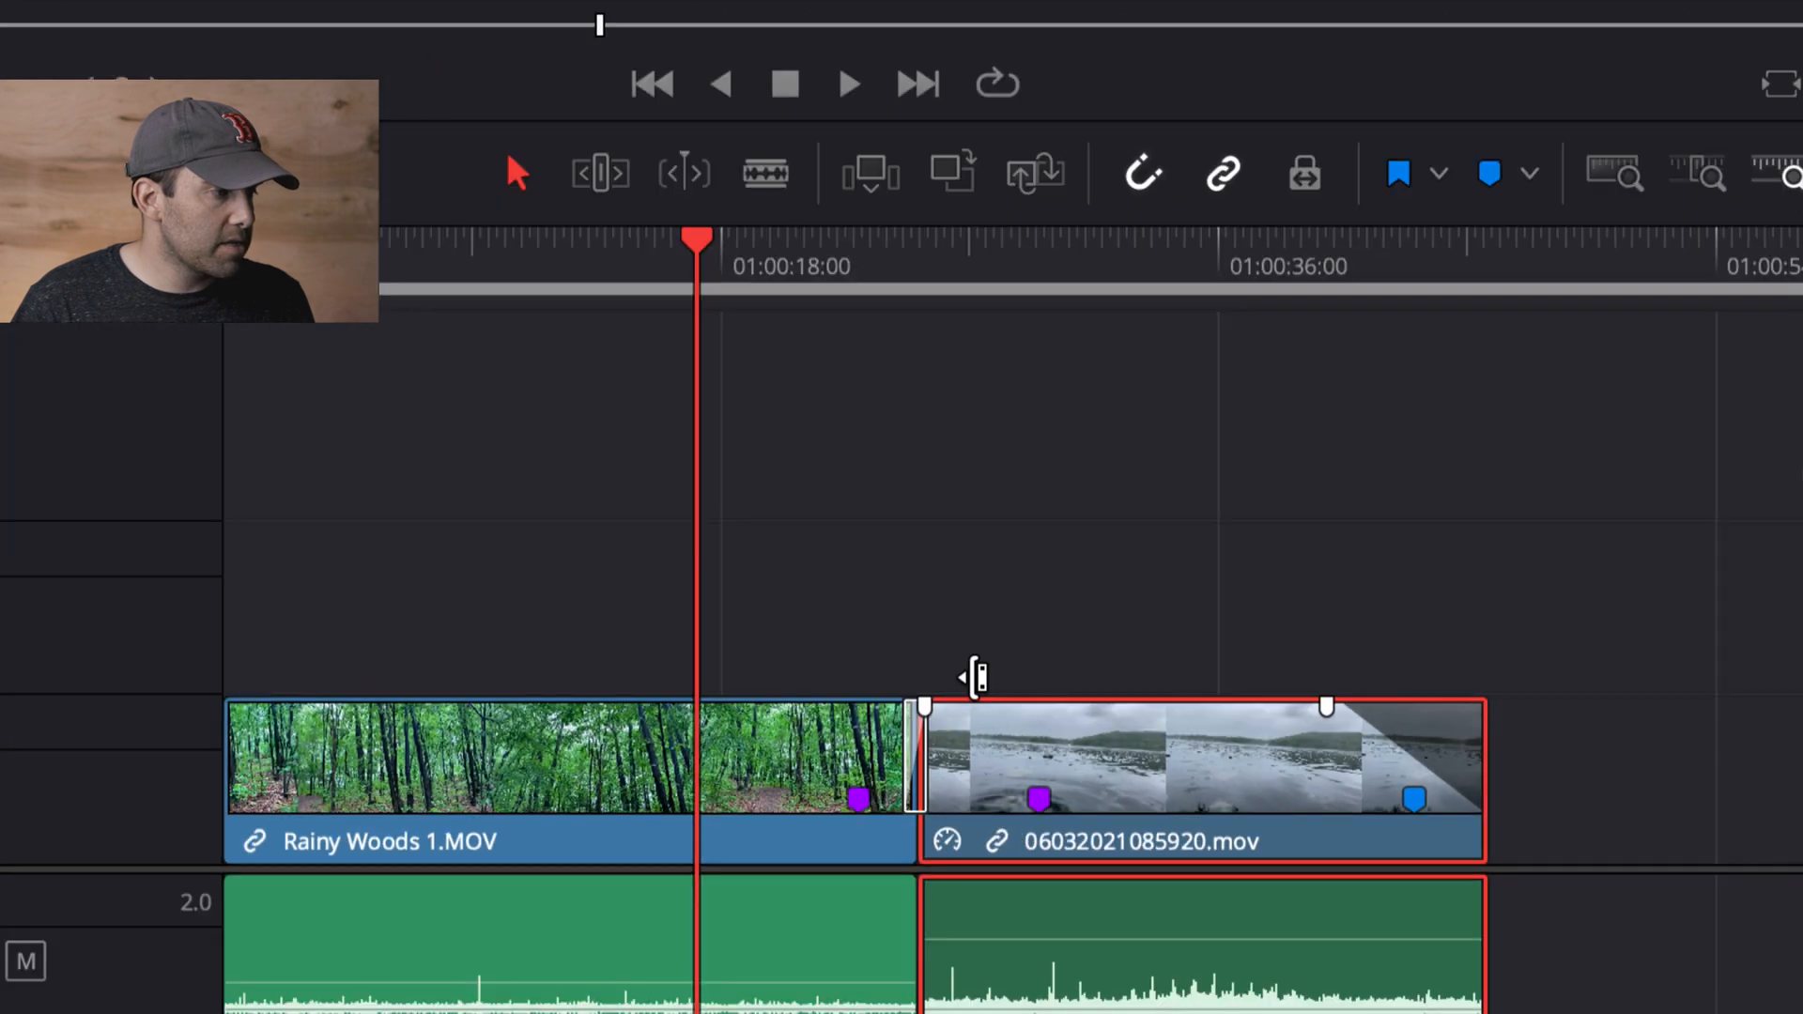
click(1033, 625)
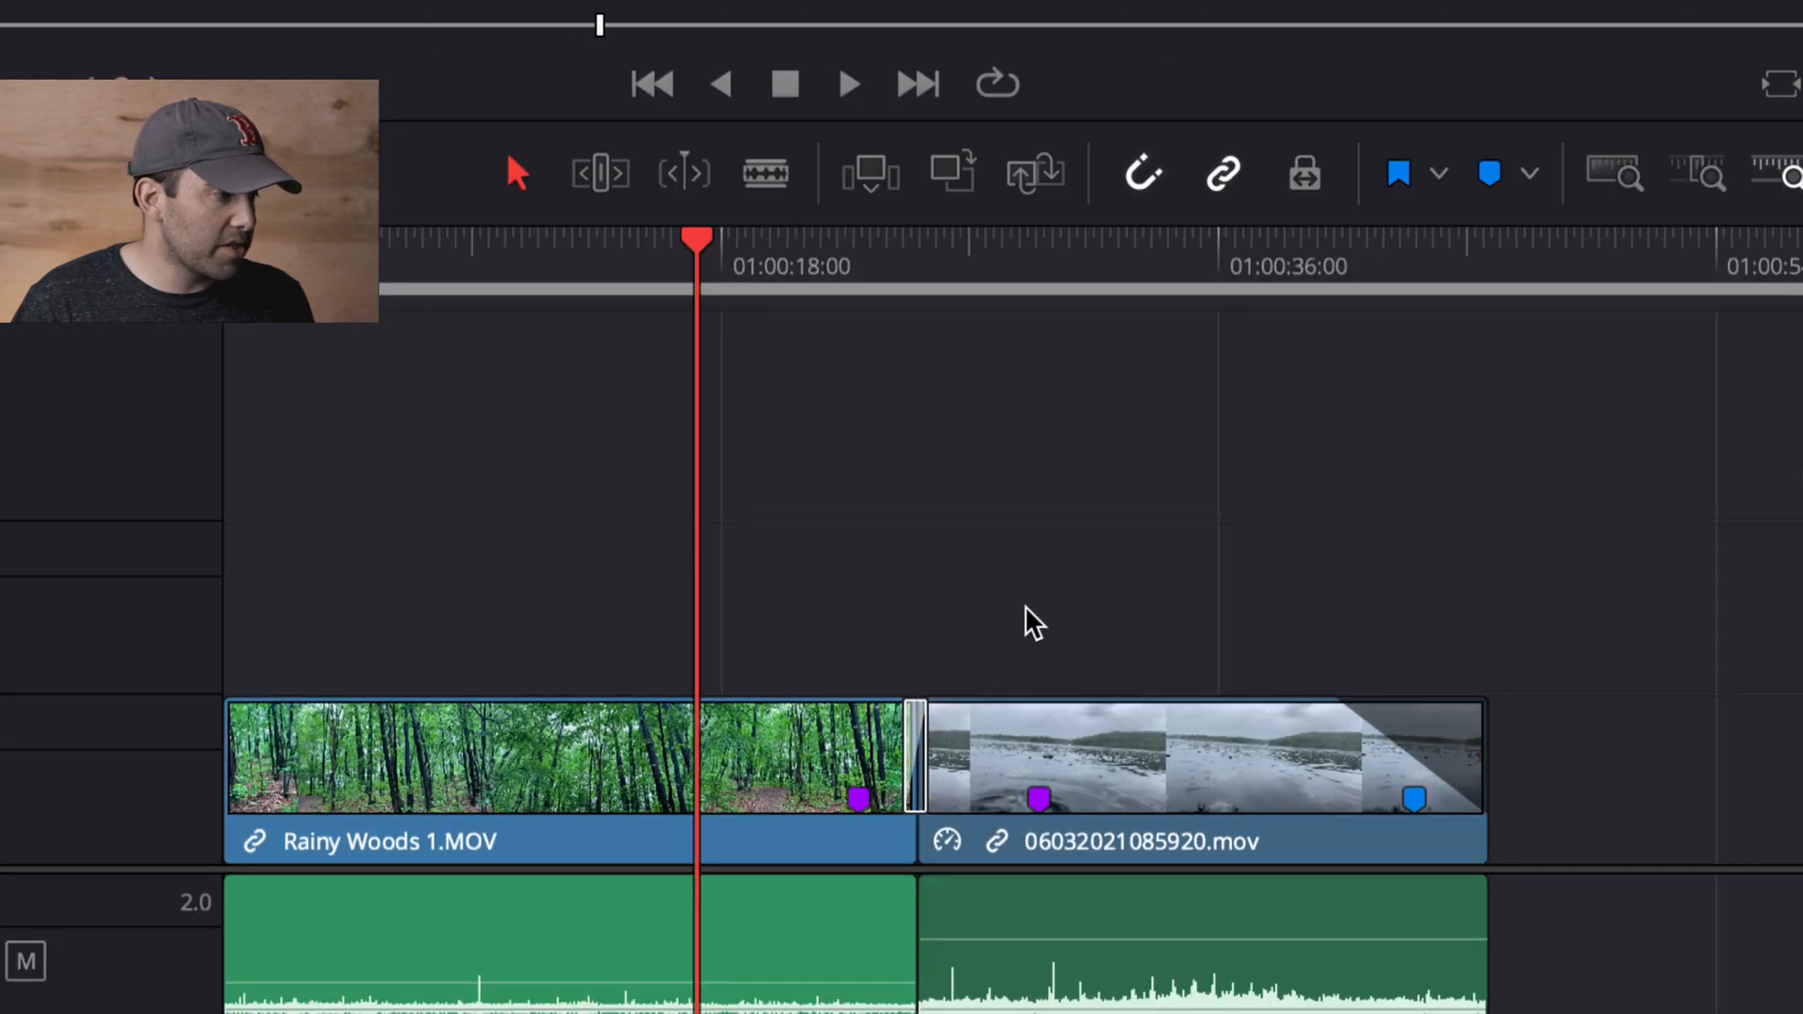
drag(922, 766, 978, 765)
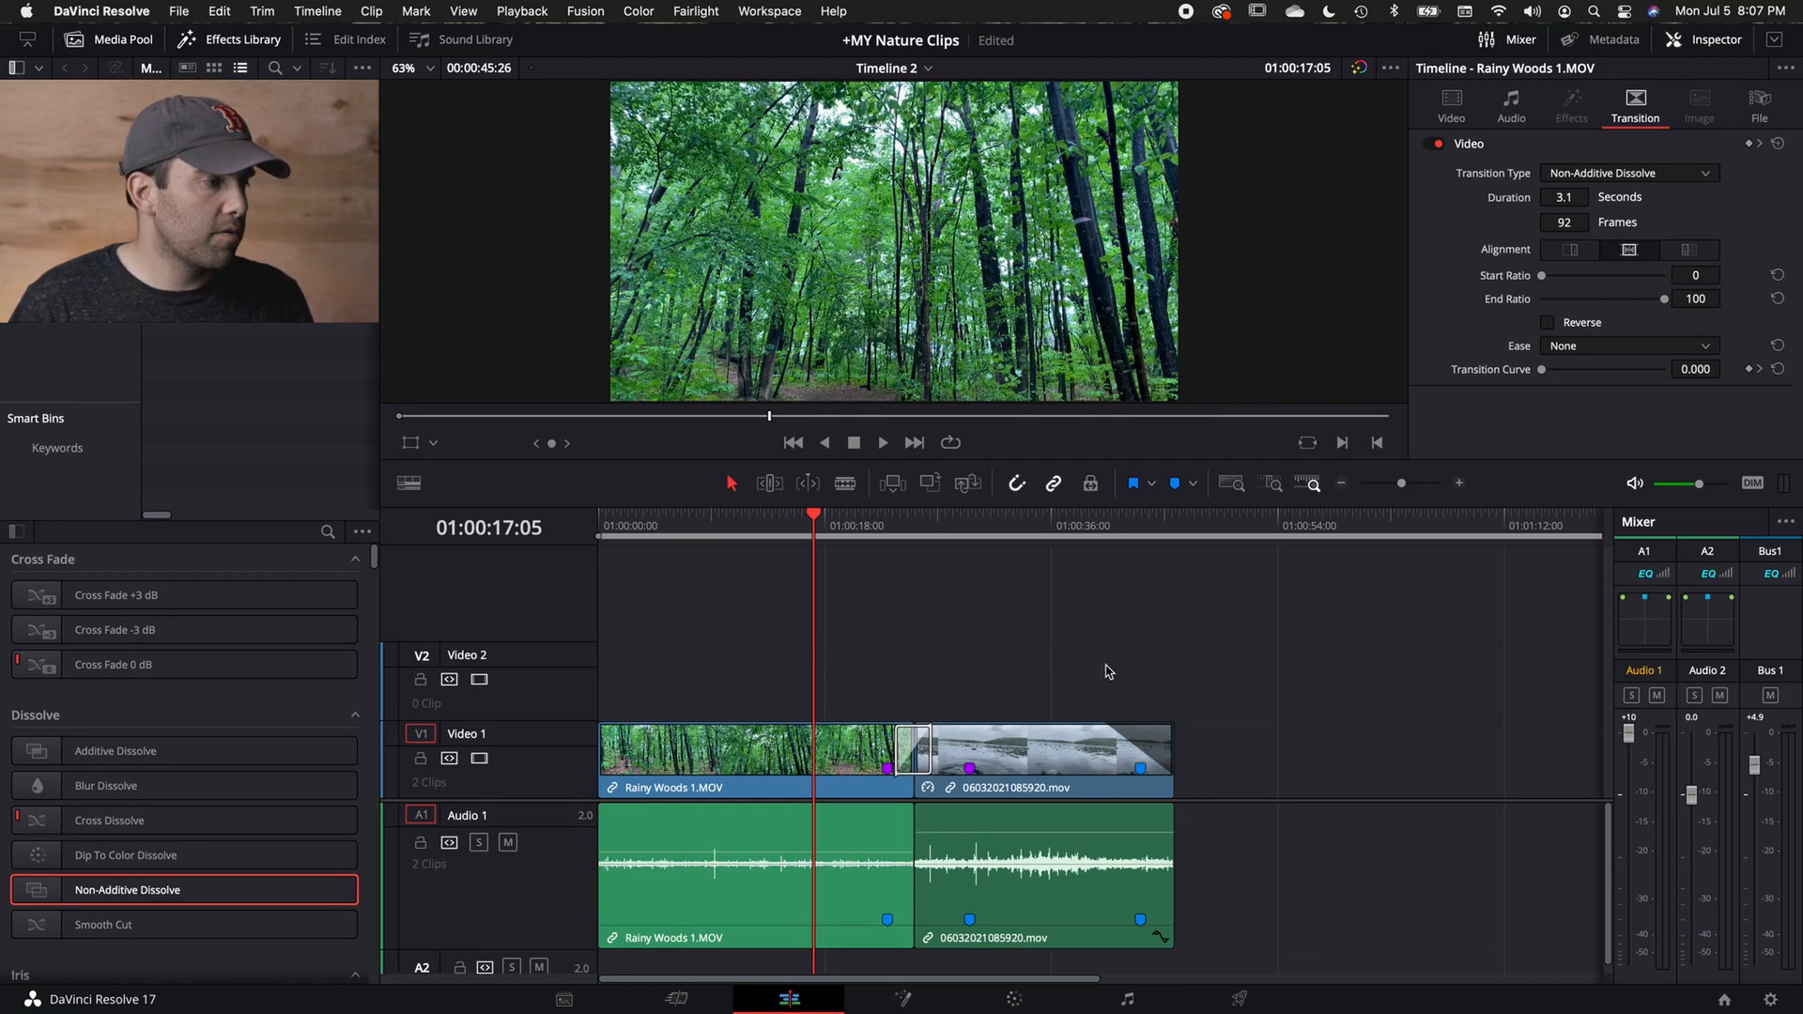
Play the timeline through the lengthened dissolve from the woods clip into the lake clip to review it.
key(space)
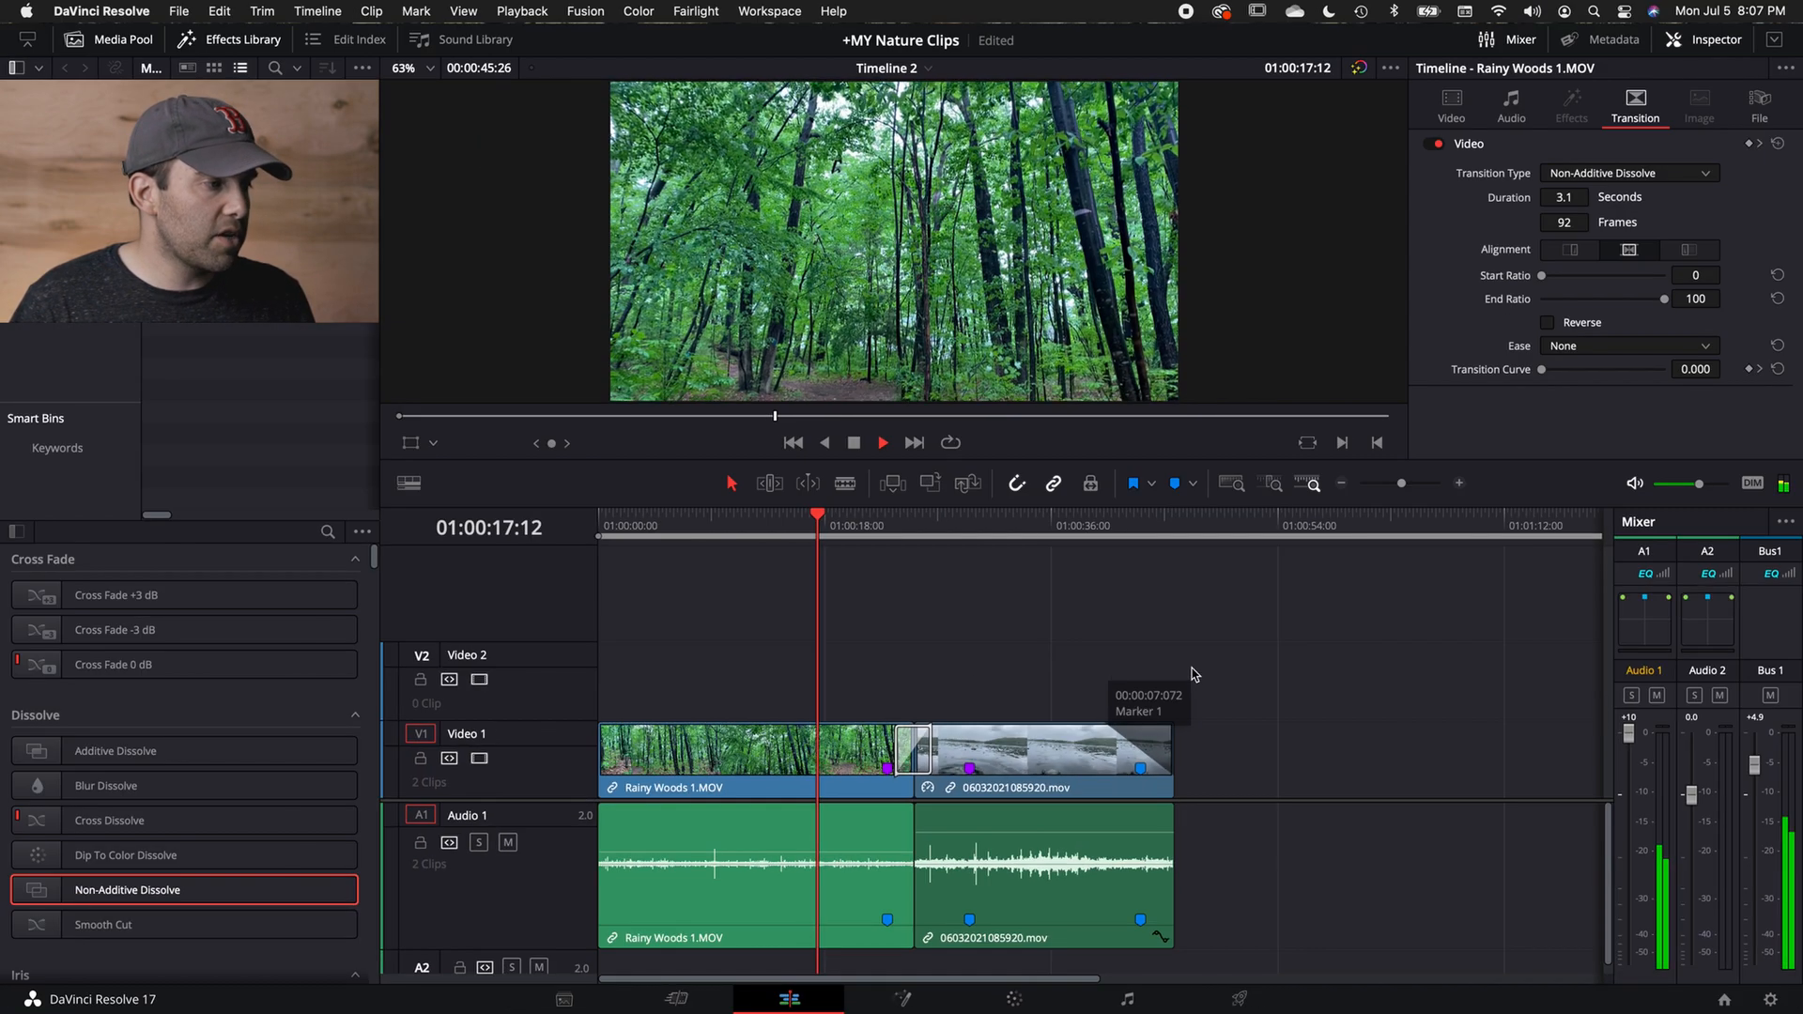
click(889, 534)
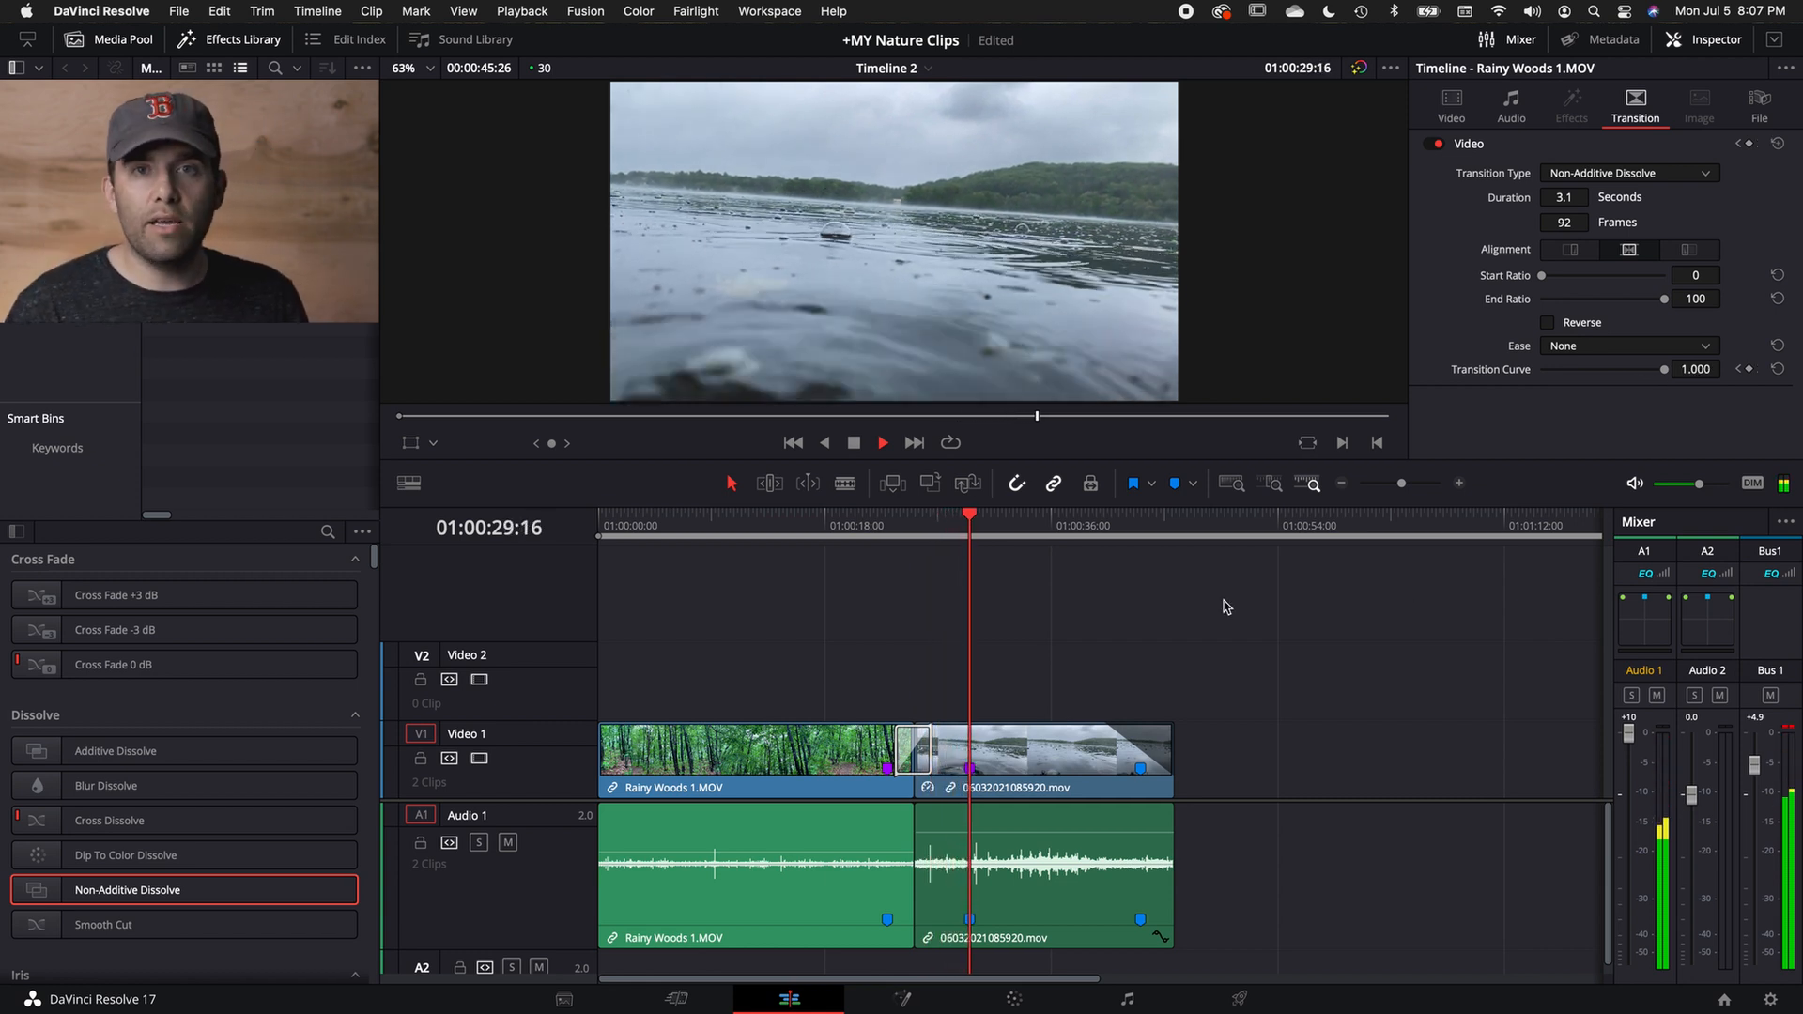
key(space)
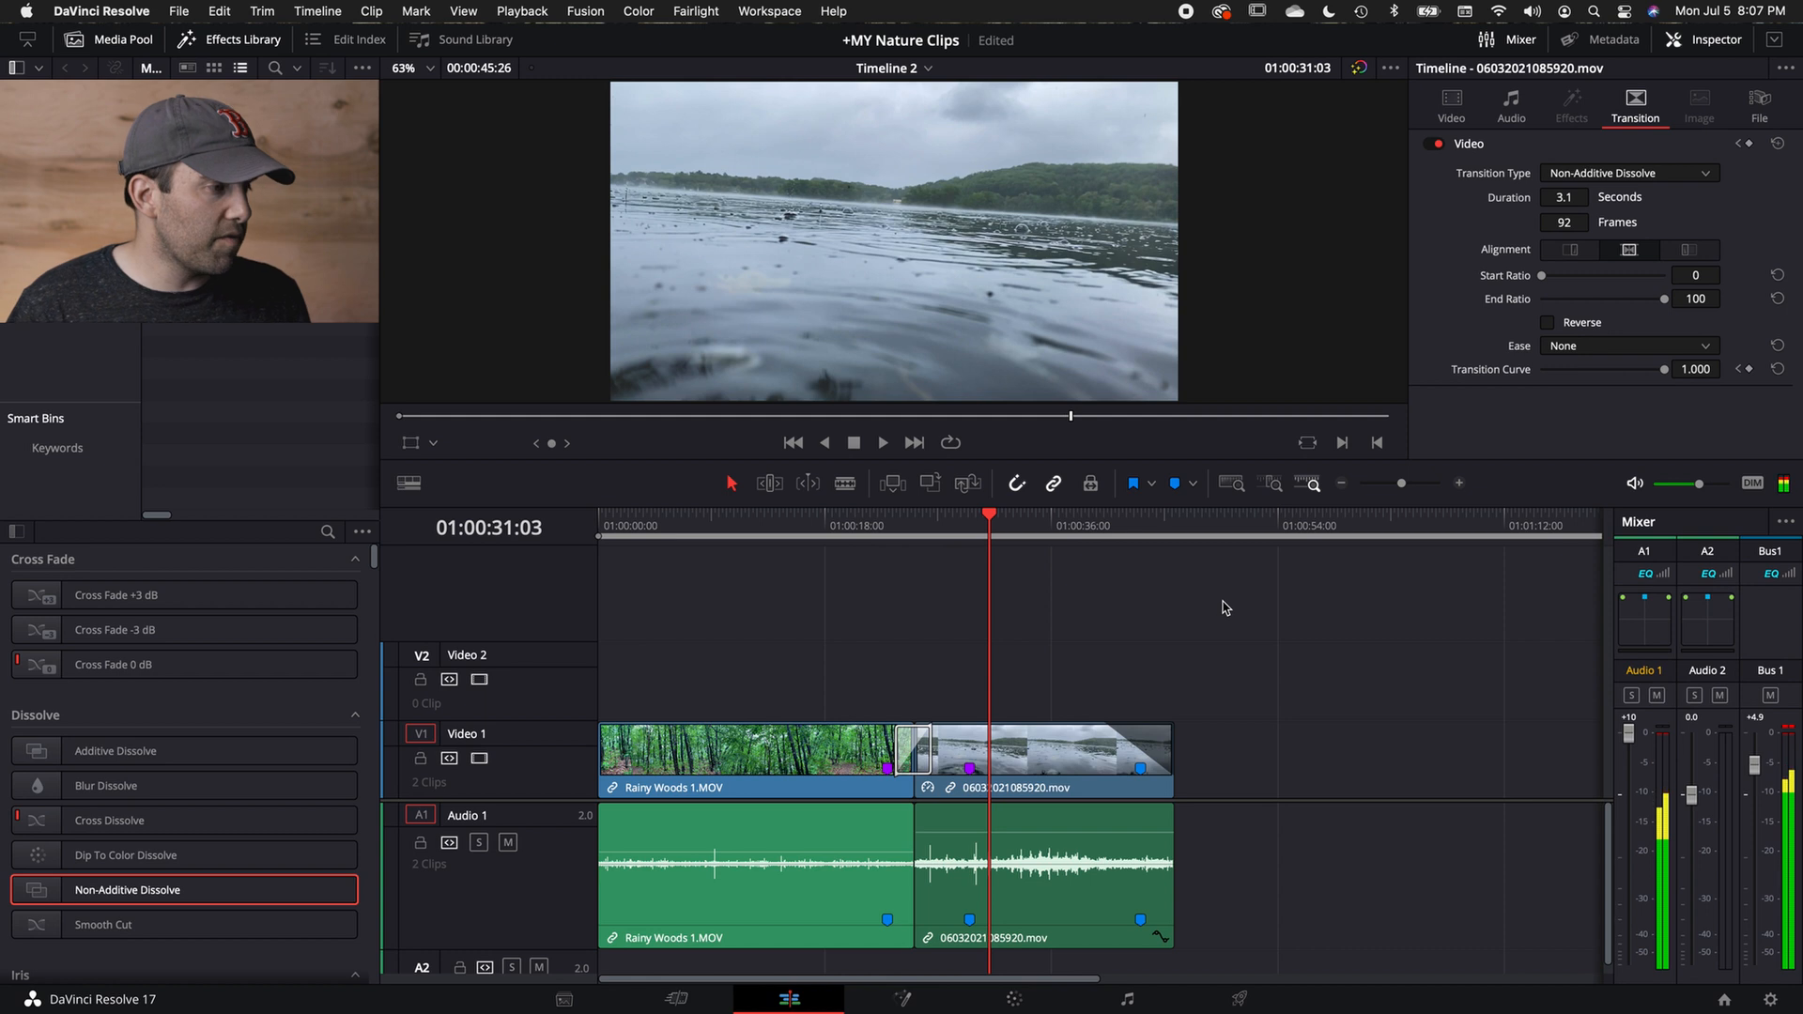
Duplicate Rainy Woods 1.MOV onto Video 2 directly above the original and reduce the audio track height to the minimum.
click(823, 764)
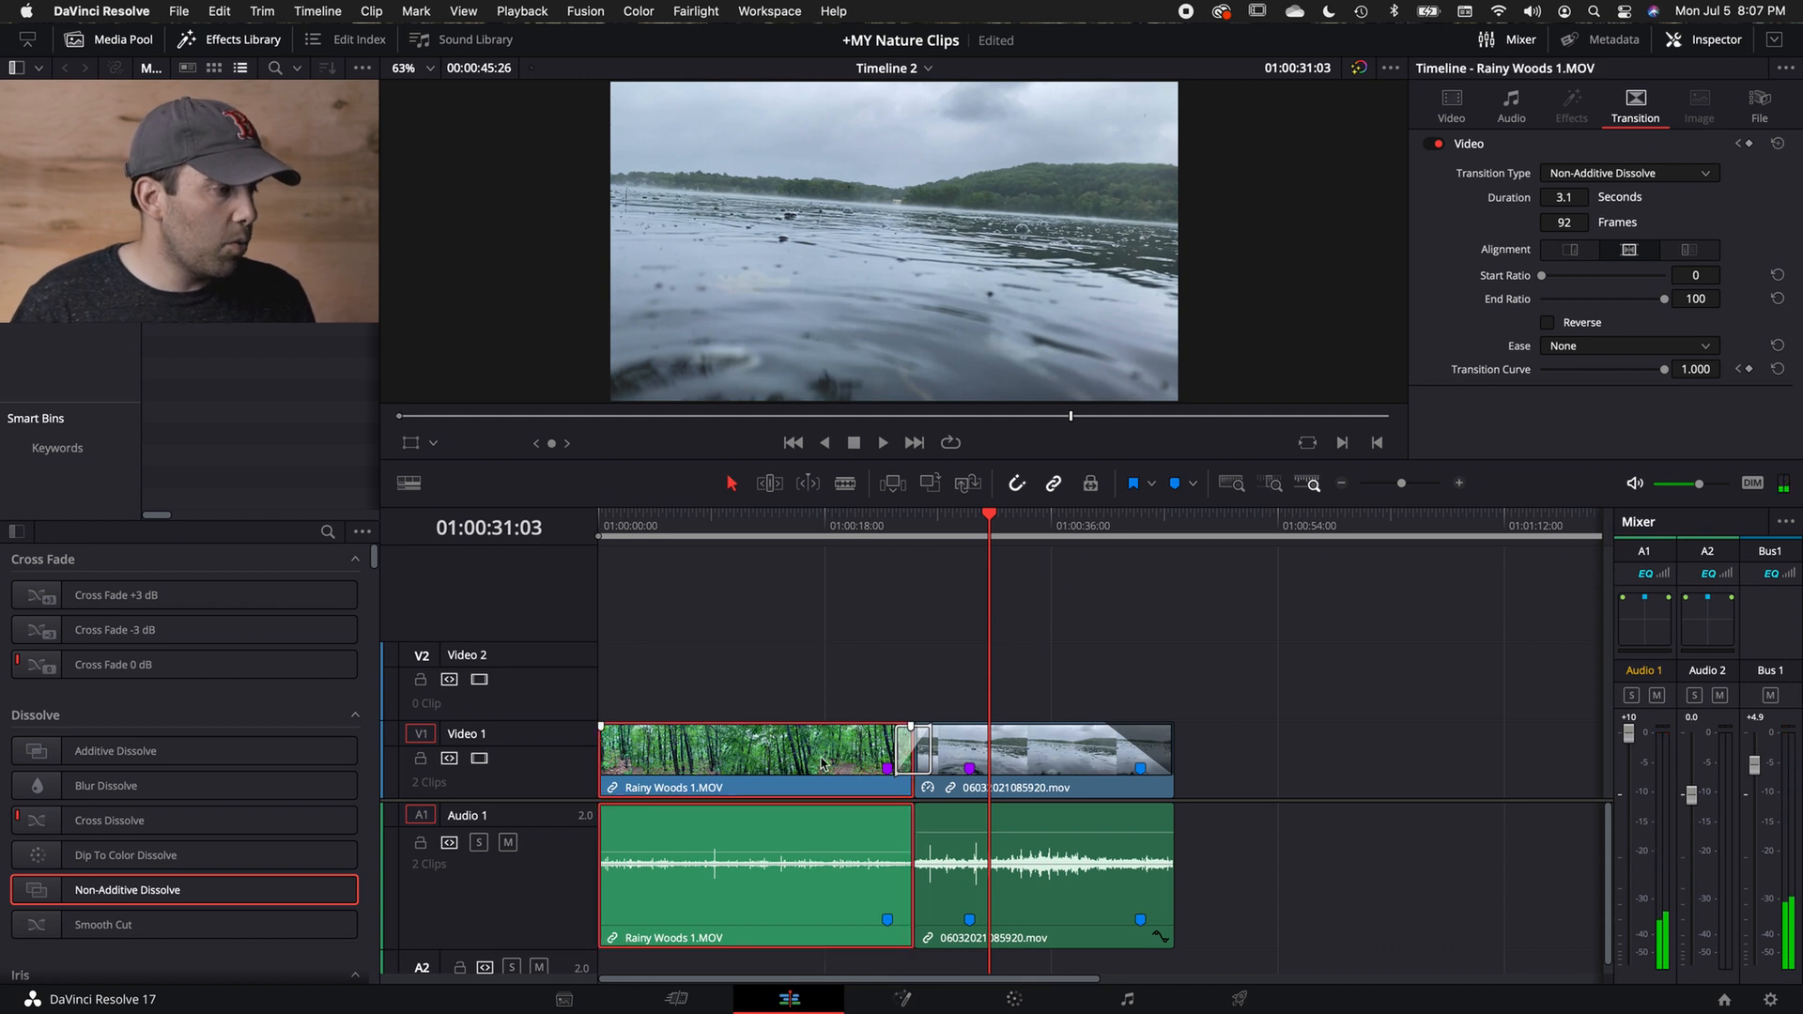
drag(822, 764, 810, 718)
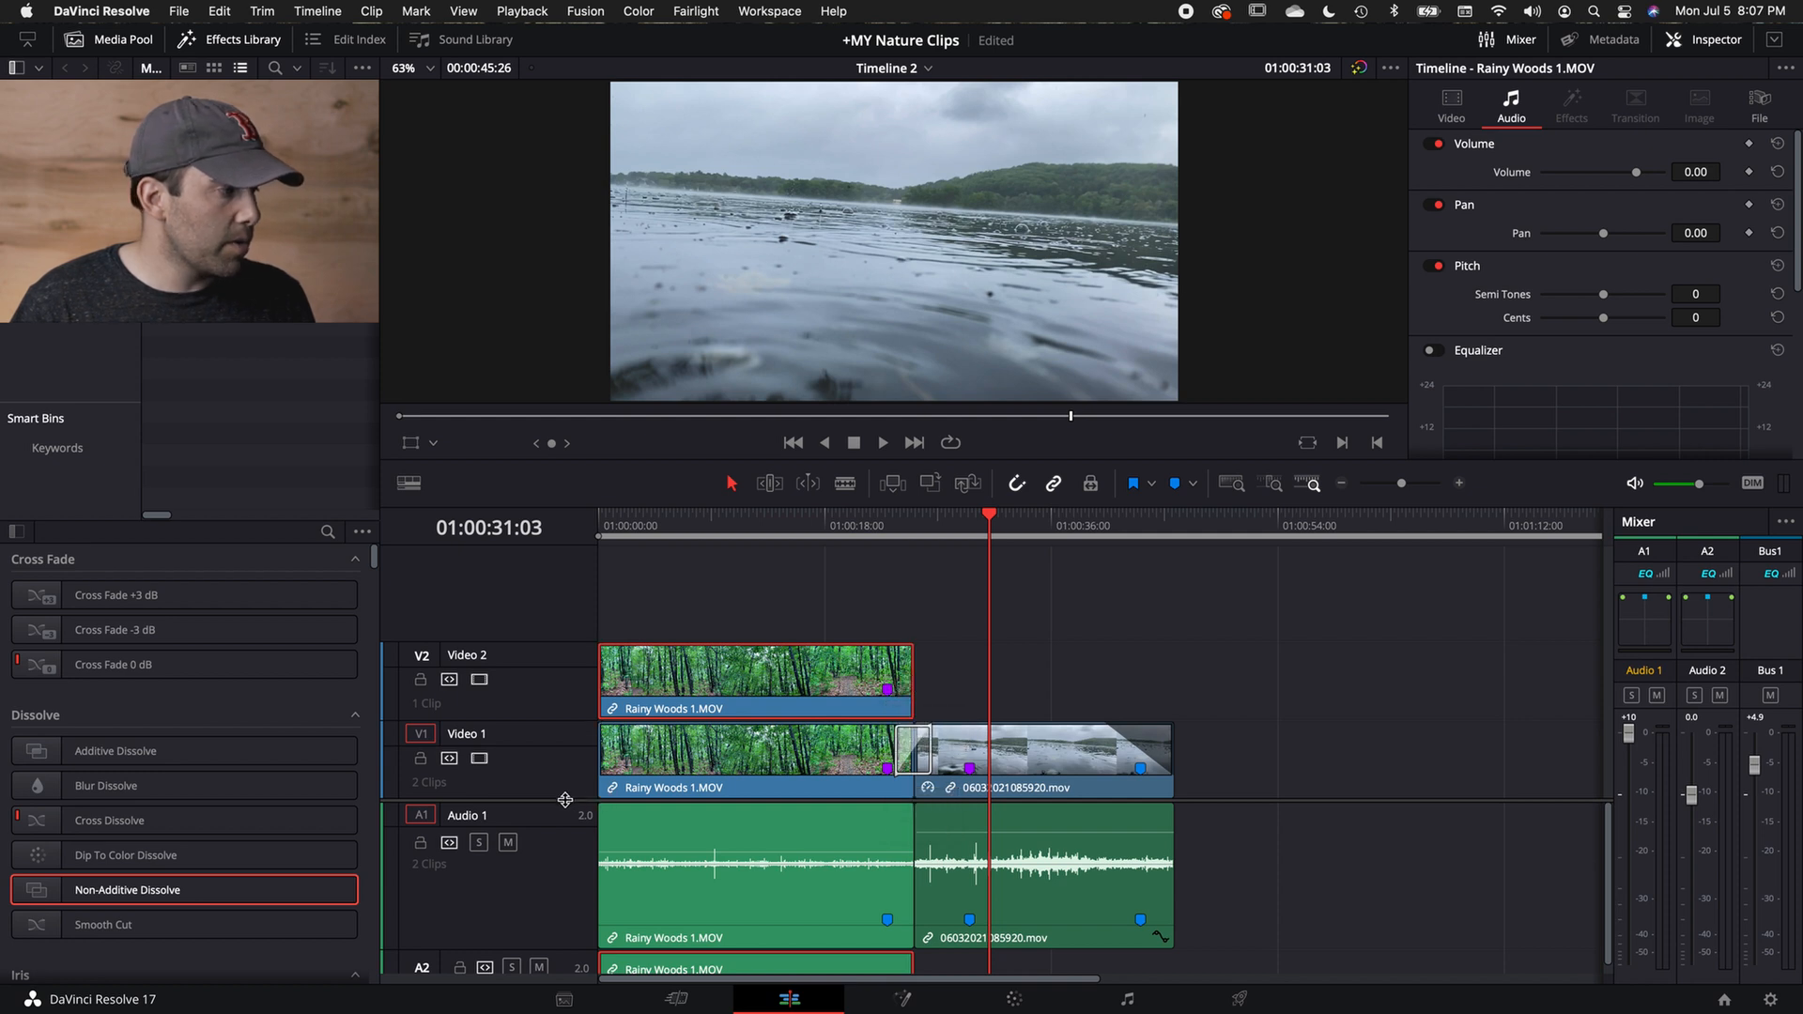
click(413, 486)
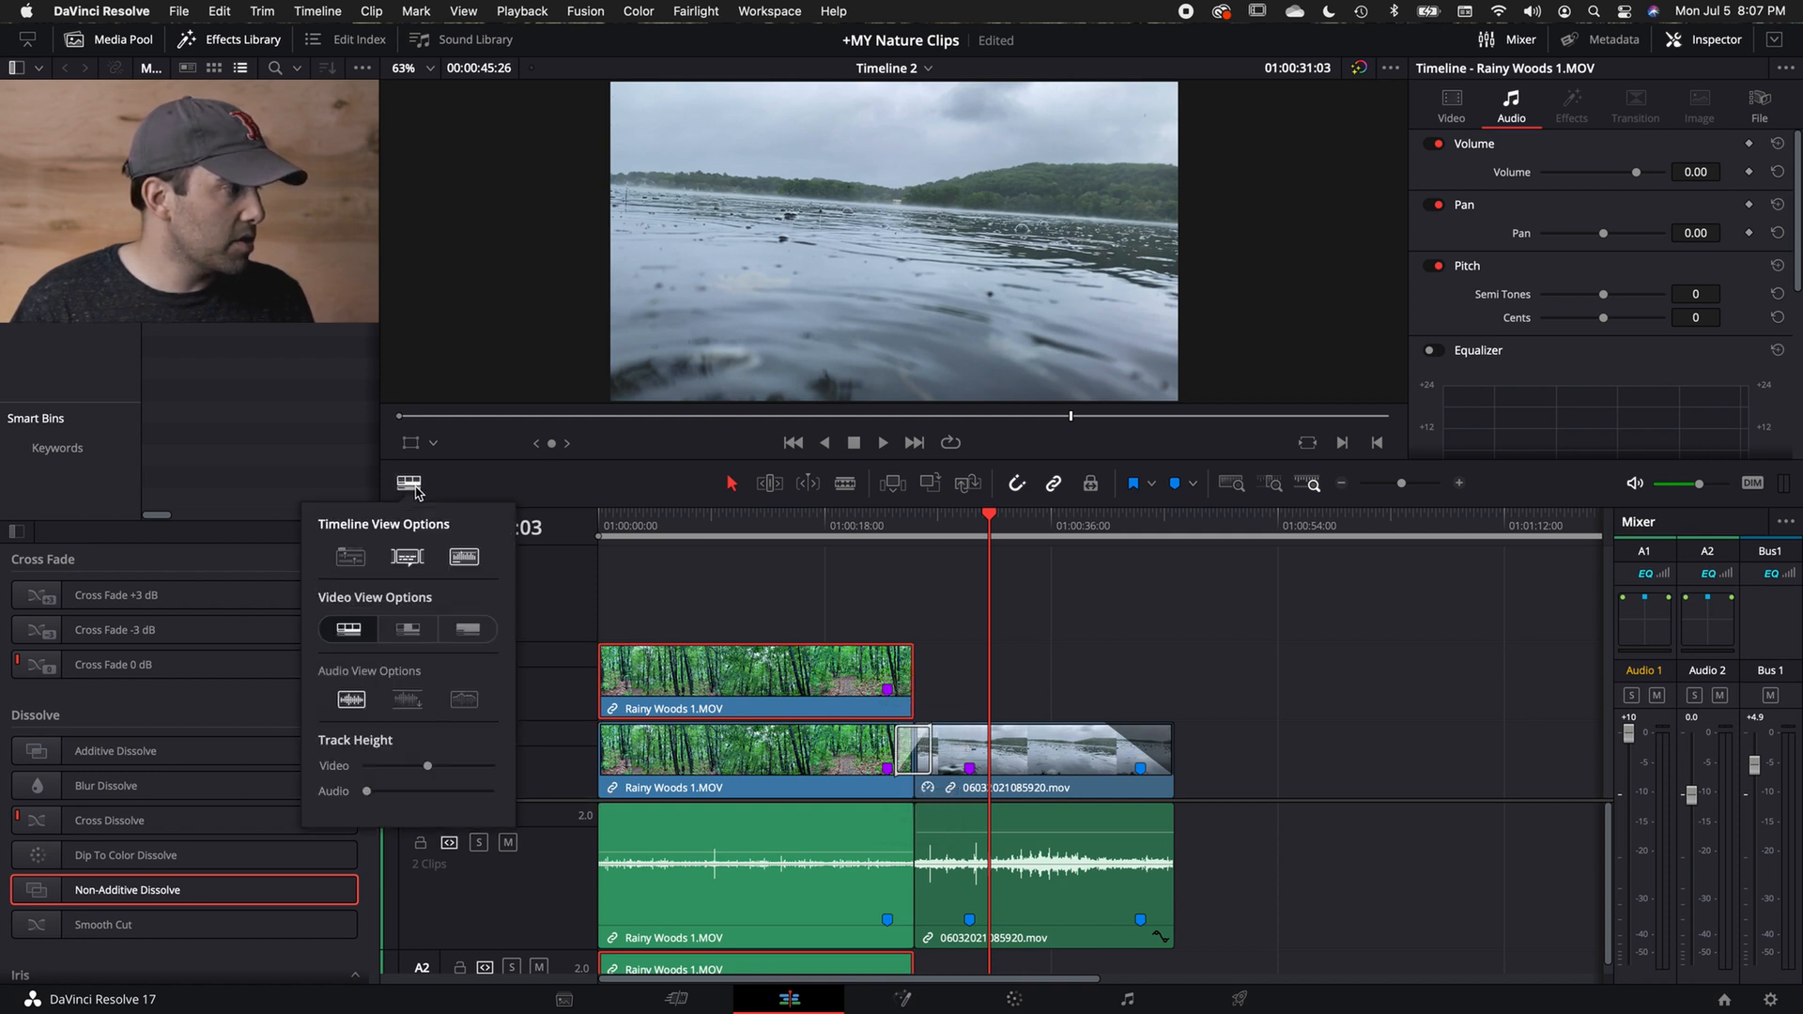
drag(368, 791, 320, 800)
click(779, 635)
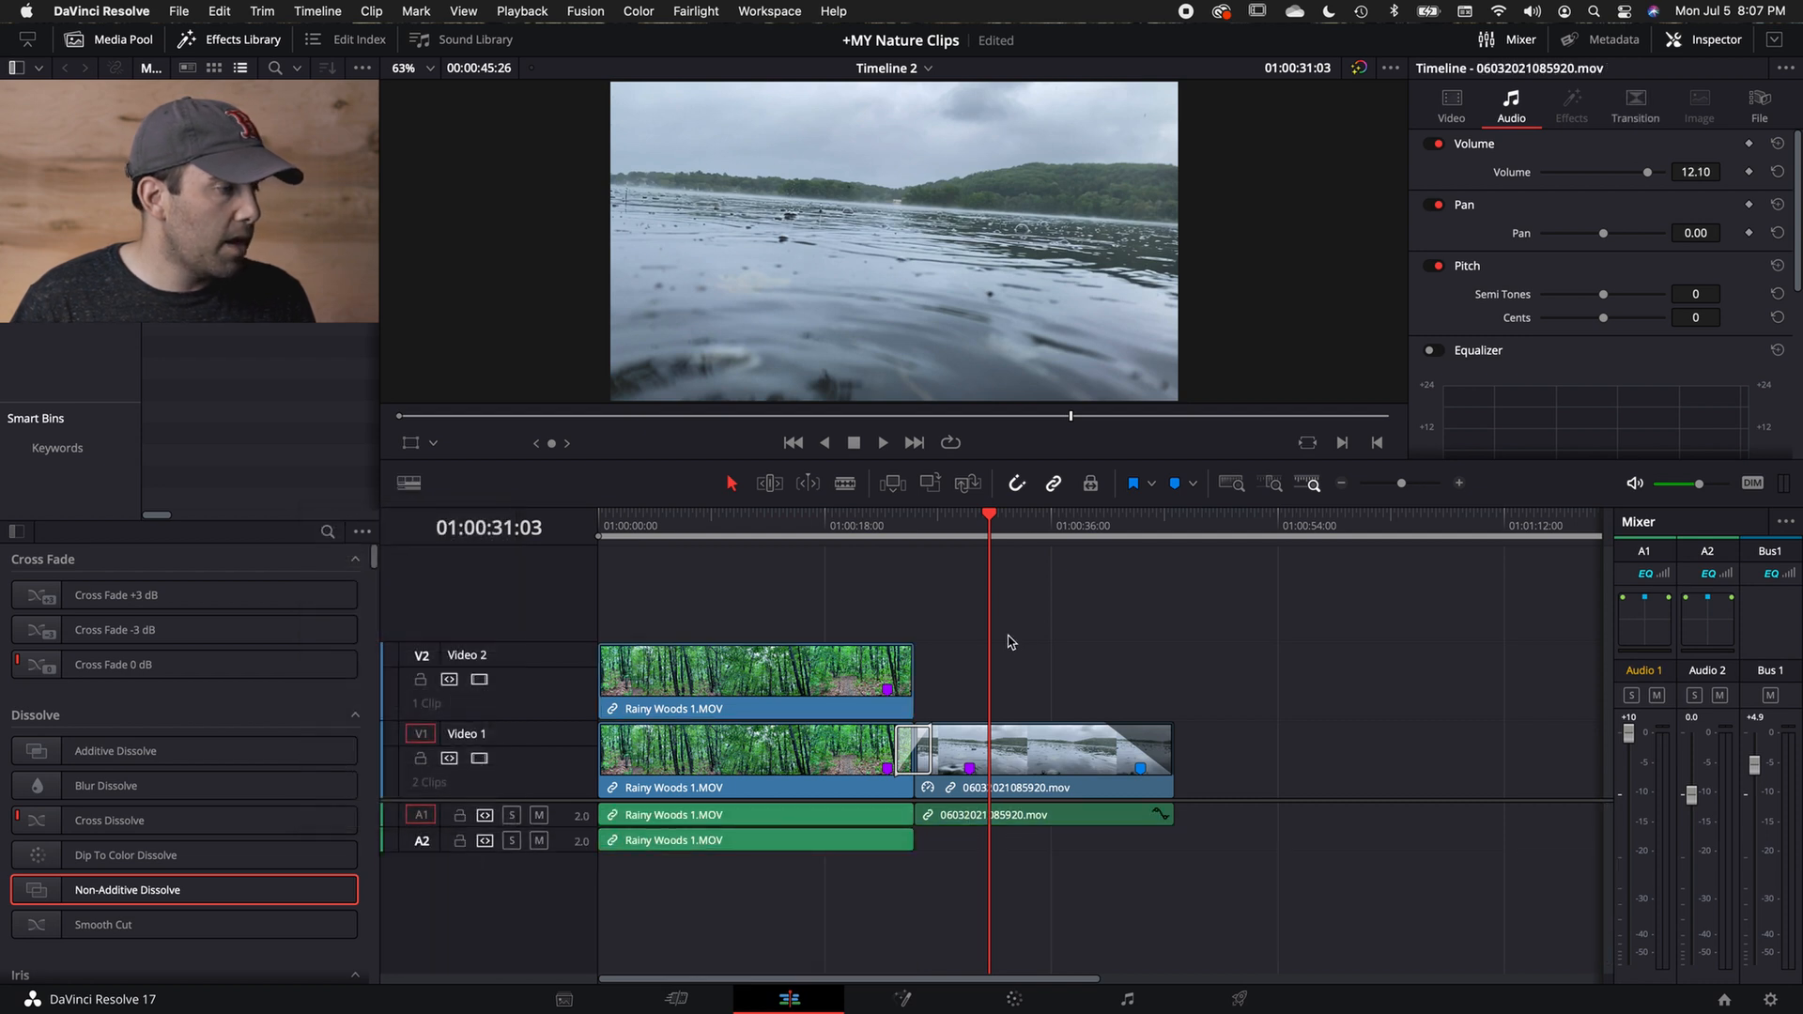
Extend the Video 2 copy of Rainy Woods 1.MOV to its source limit and compare its end with the dissolve on Video 1.
drag(912, 700, 983, 686)
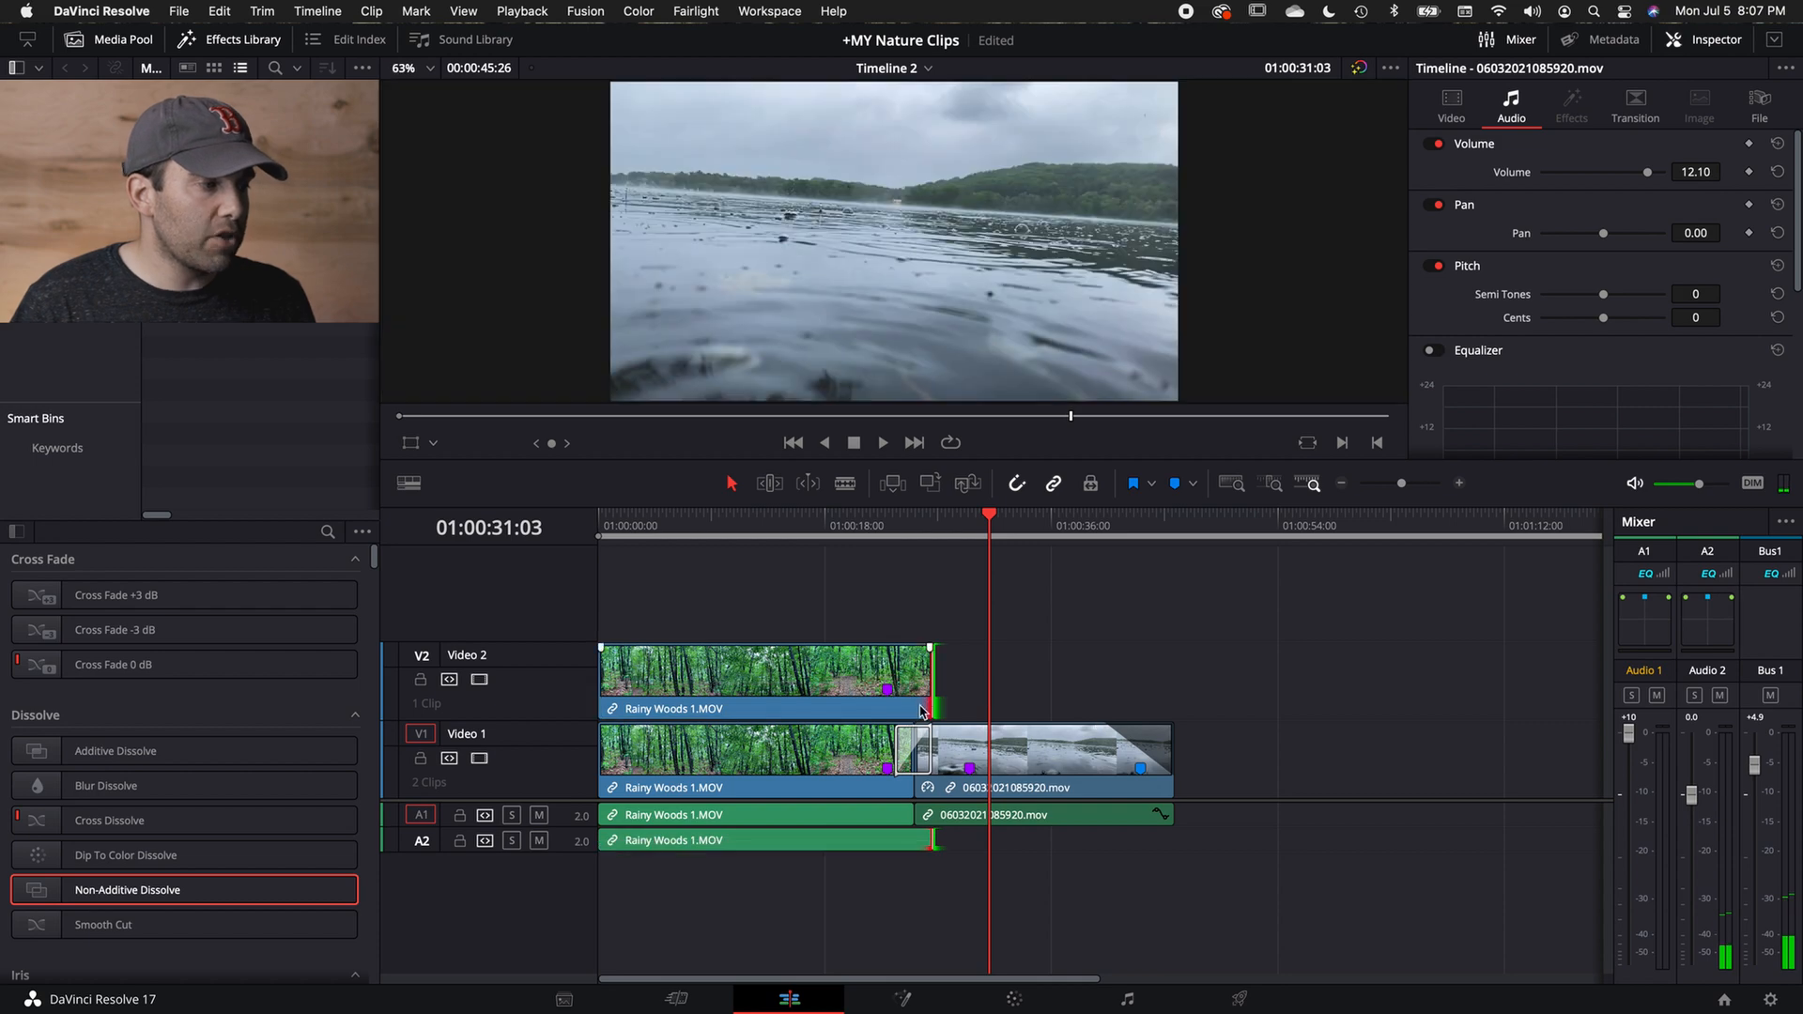
click(914, 535)
drag(910, 531, 887, 536)
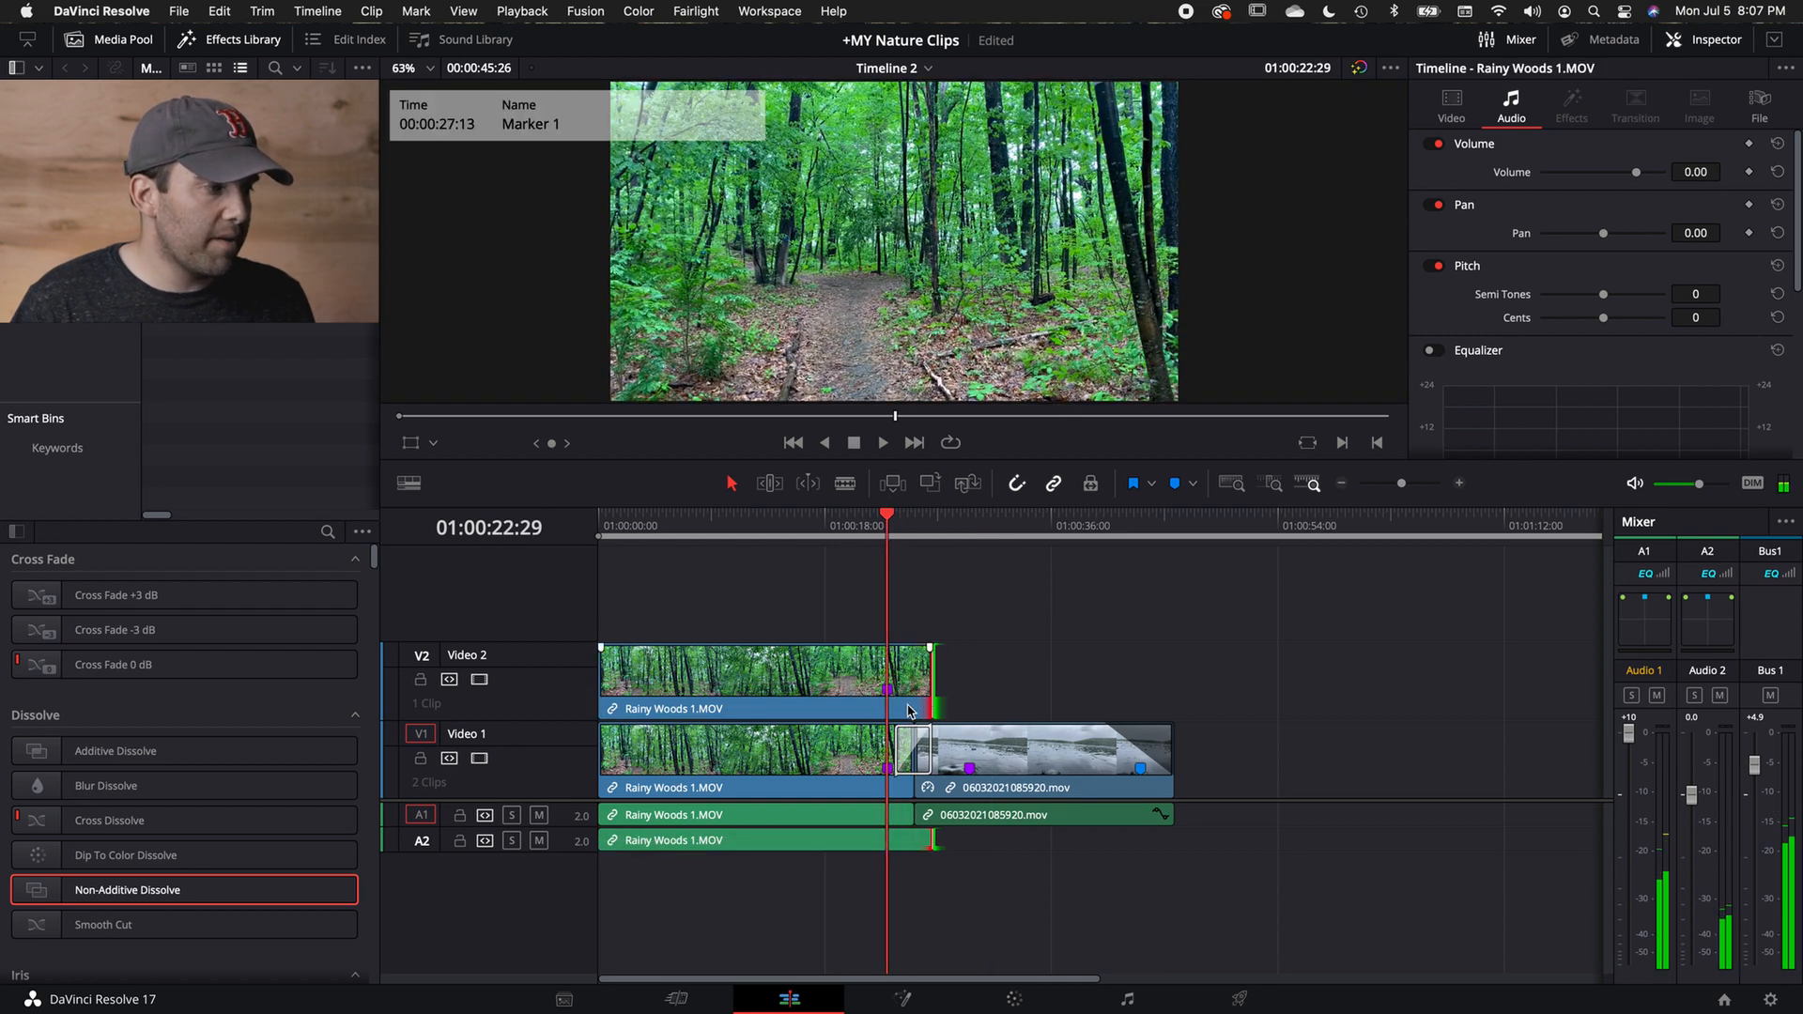
scroll(911, 705, up, 2)
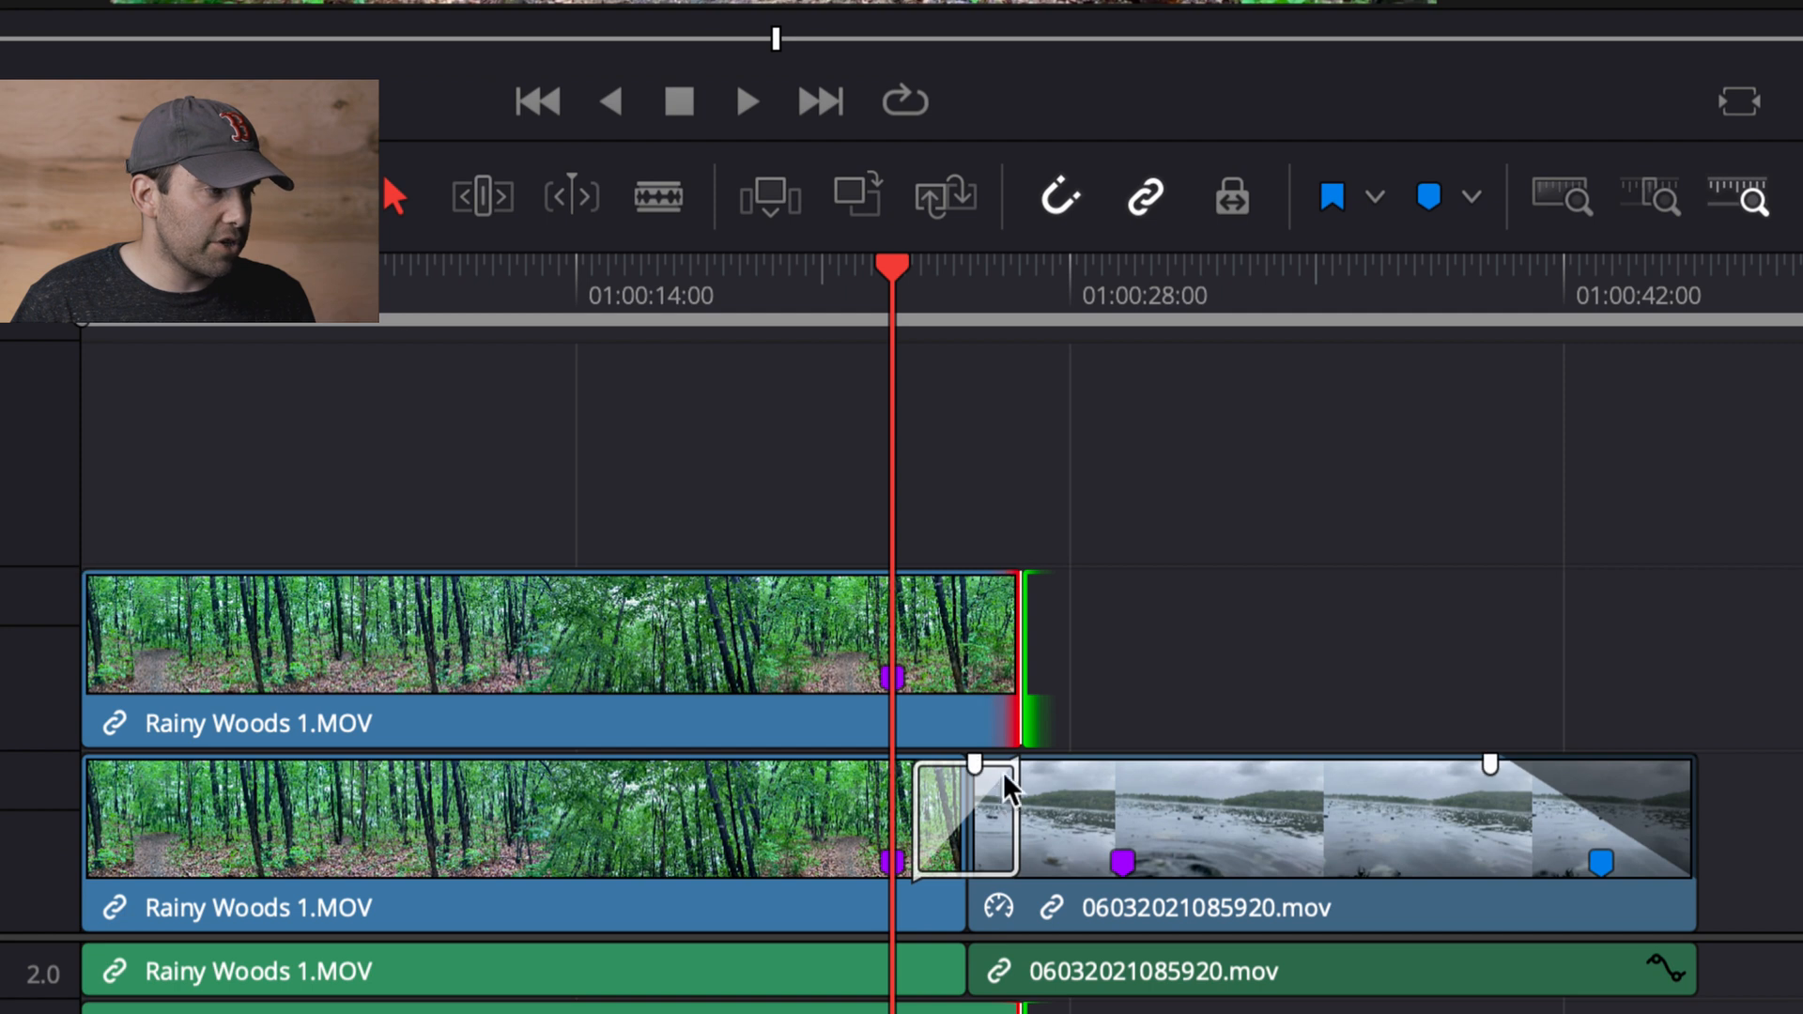
drag(1018, 657, 1139, 644)
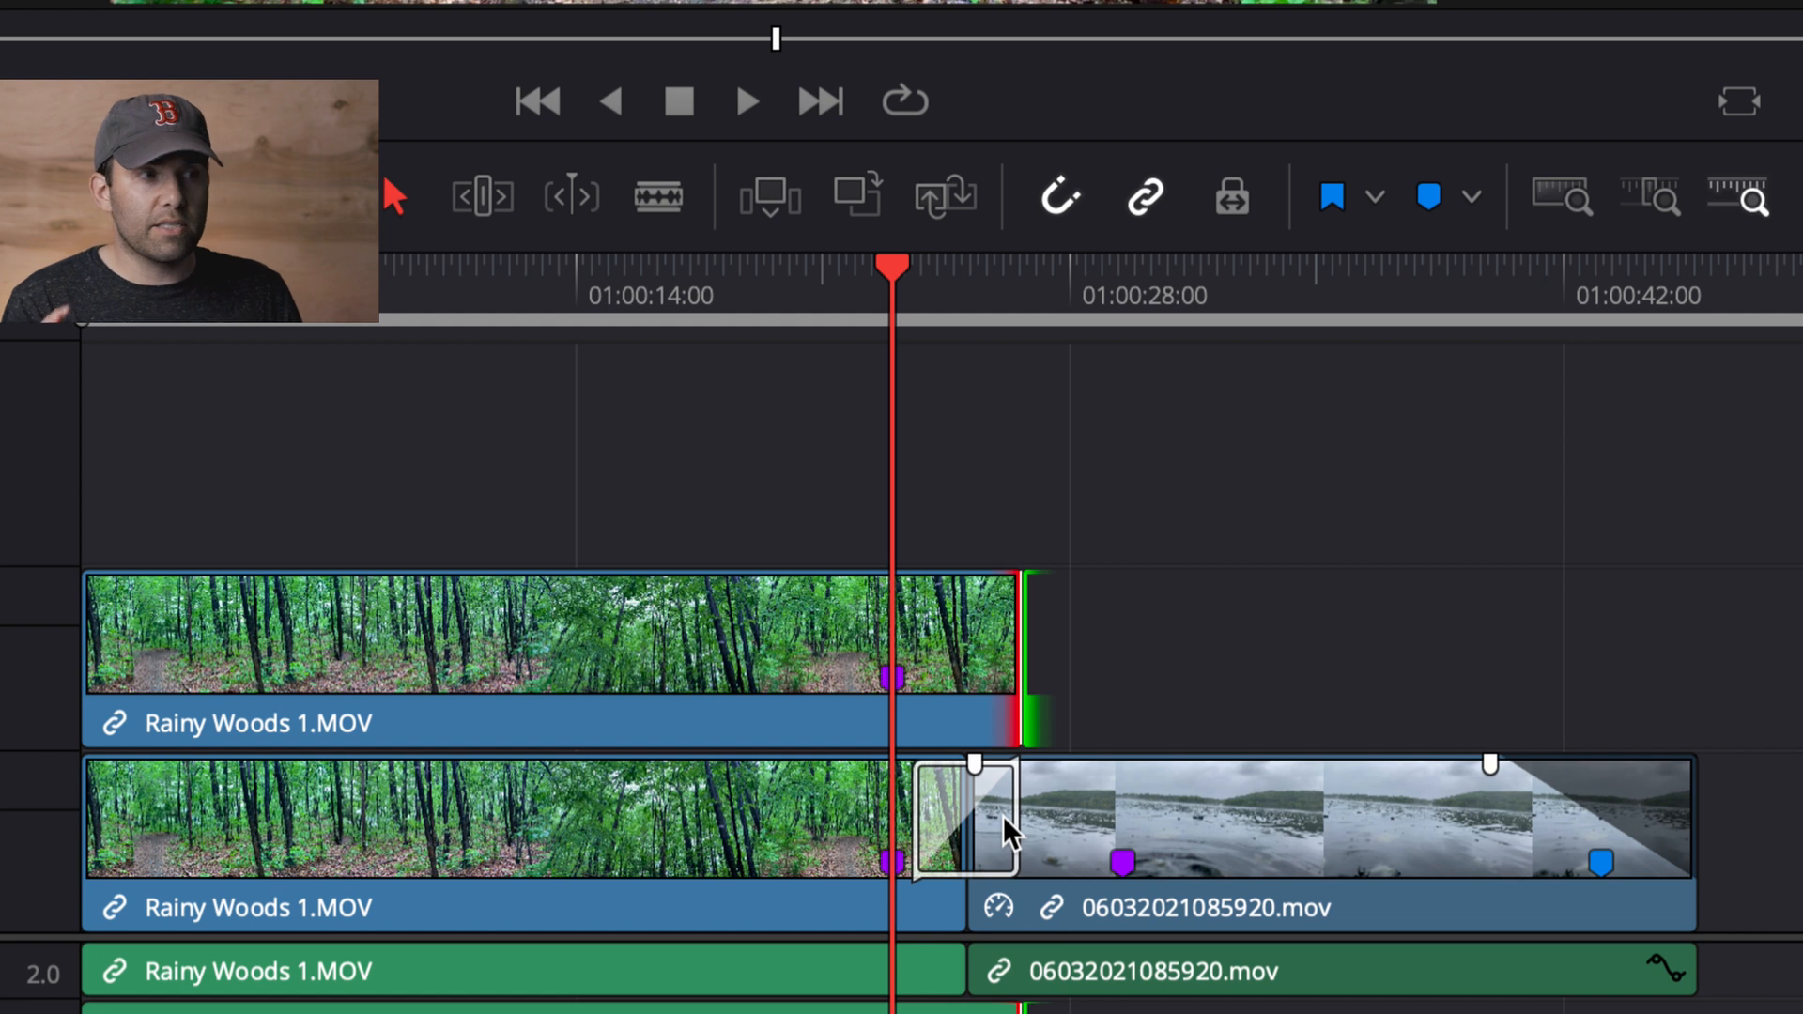
click(1007, 831)
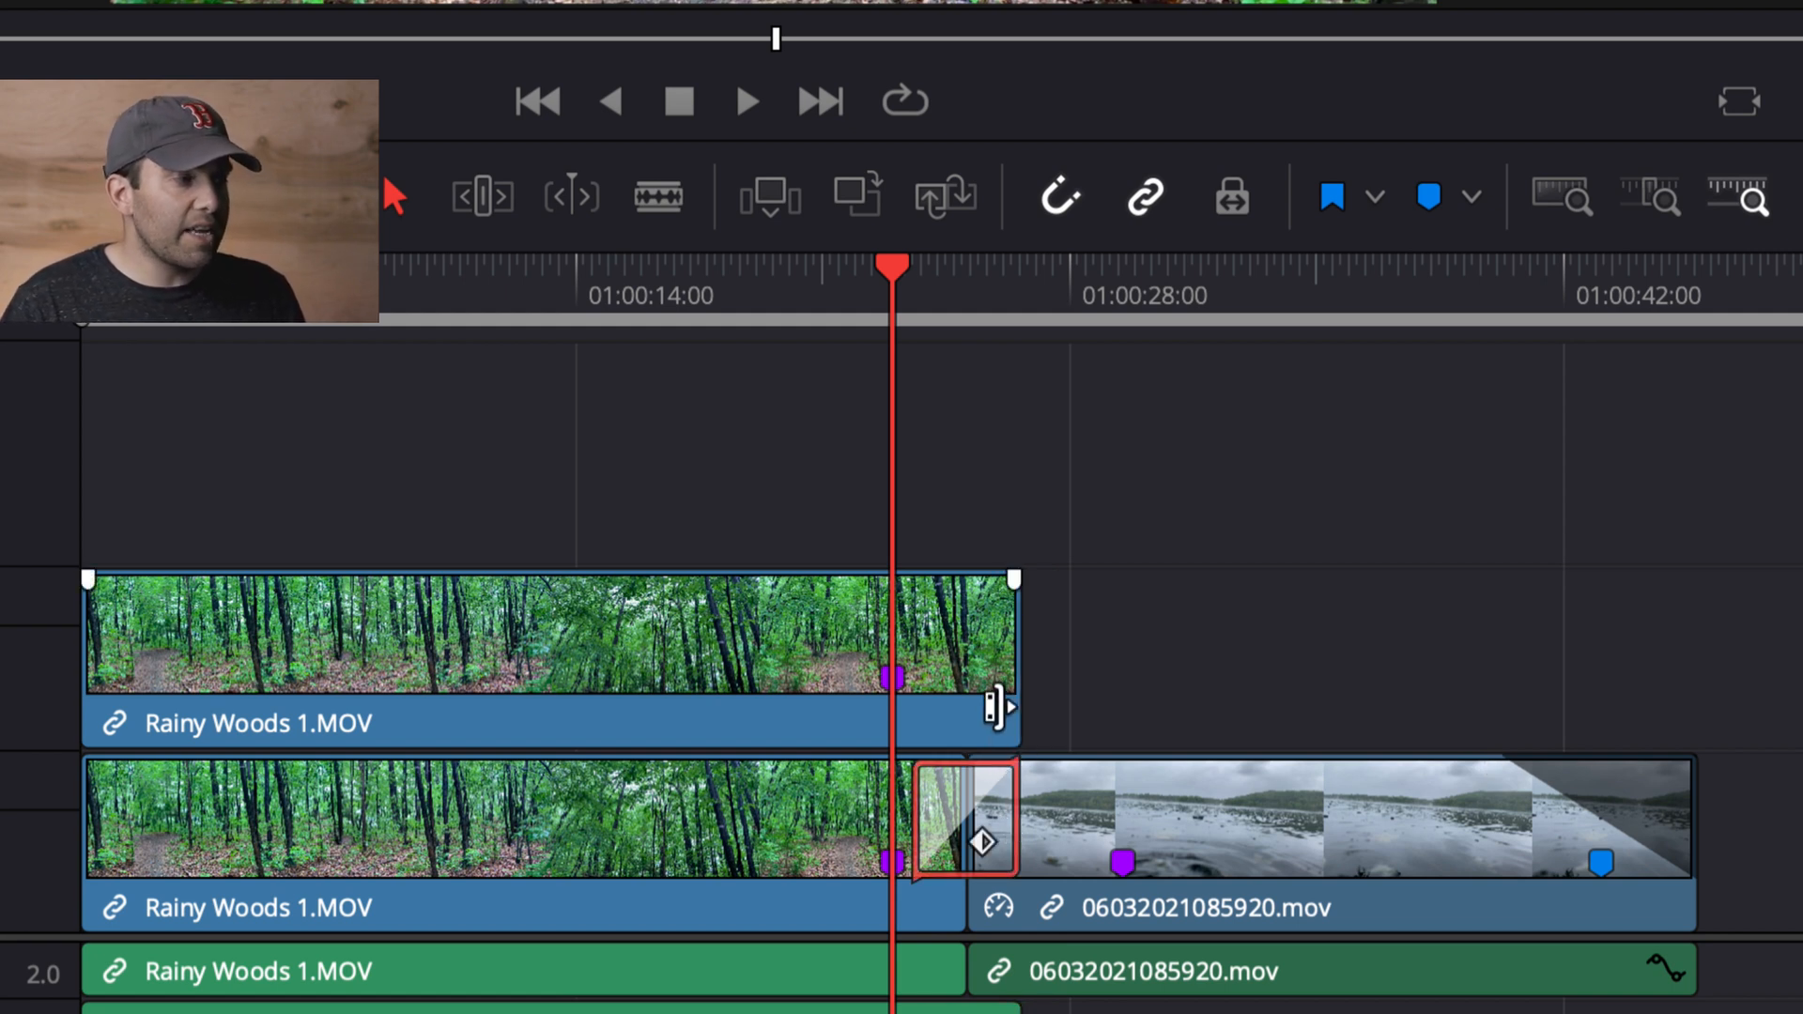
click(977, 324)
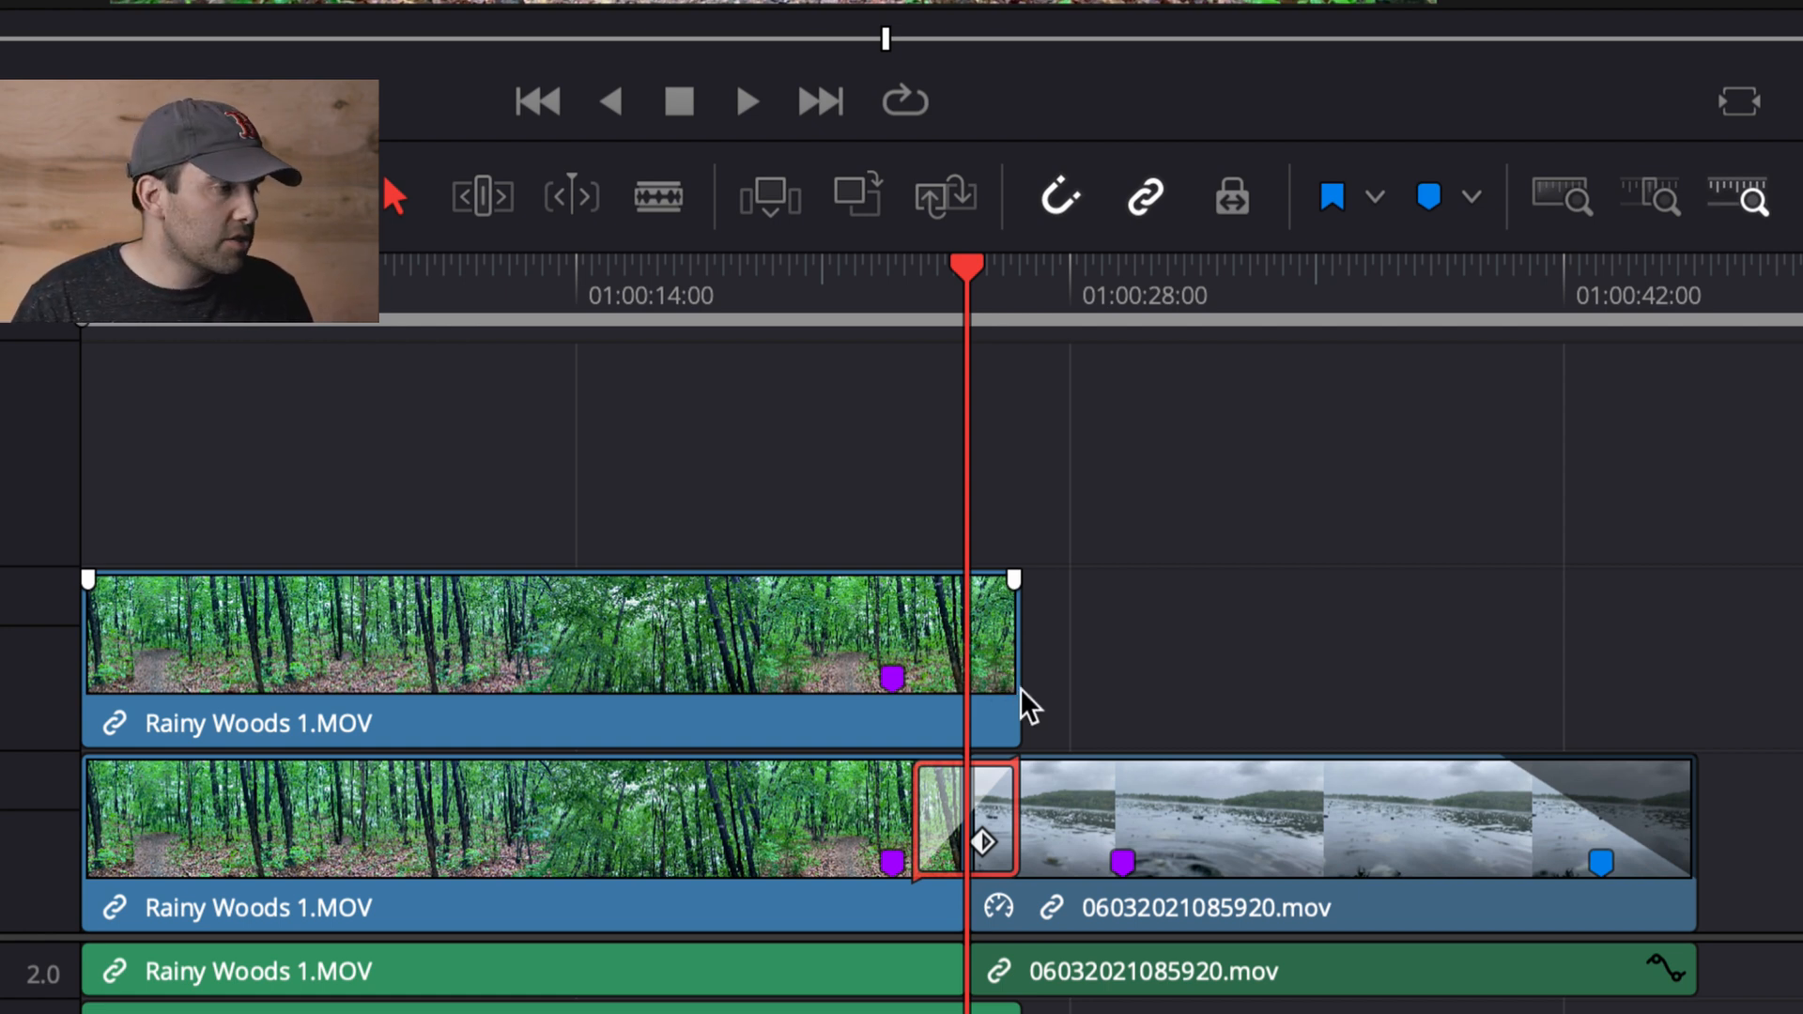
Trim the end of Rainy Woods 1.MOV on Video 1 back to about 01:00:21 and close the gap to the lake clip.
drag(942, 805, 810, 813)
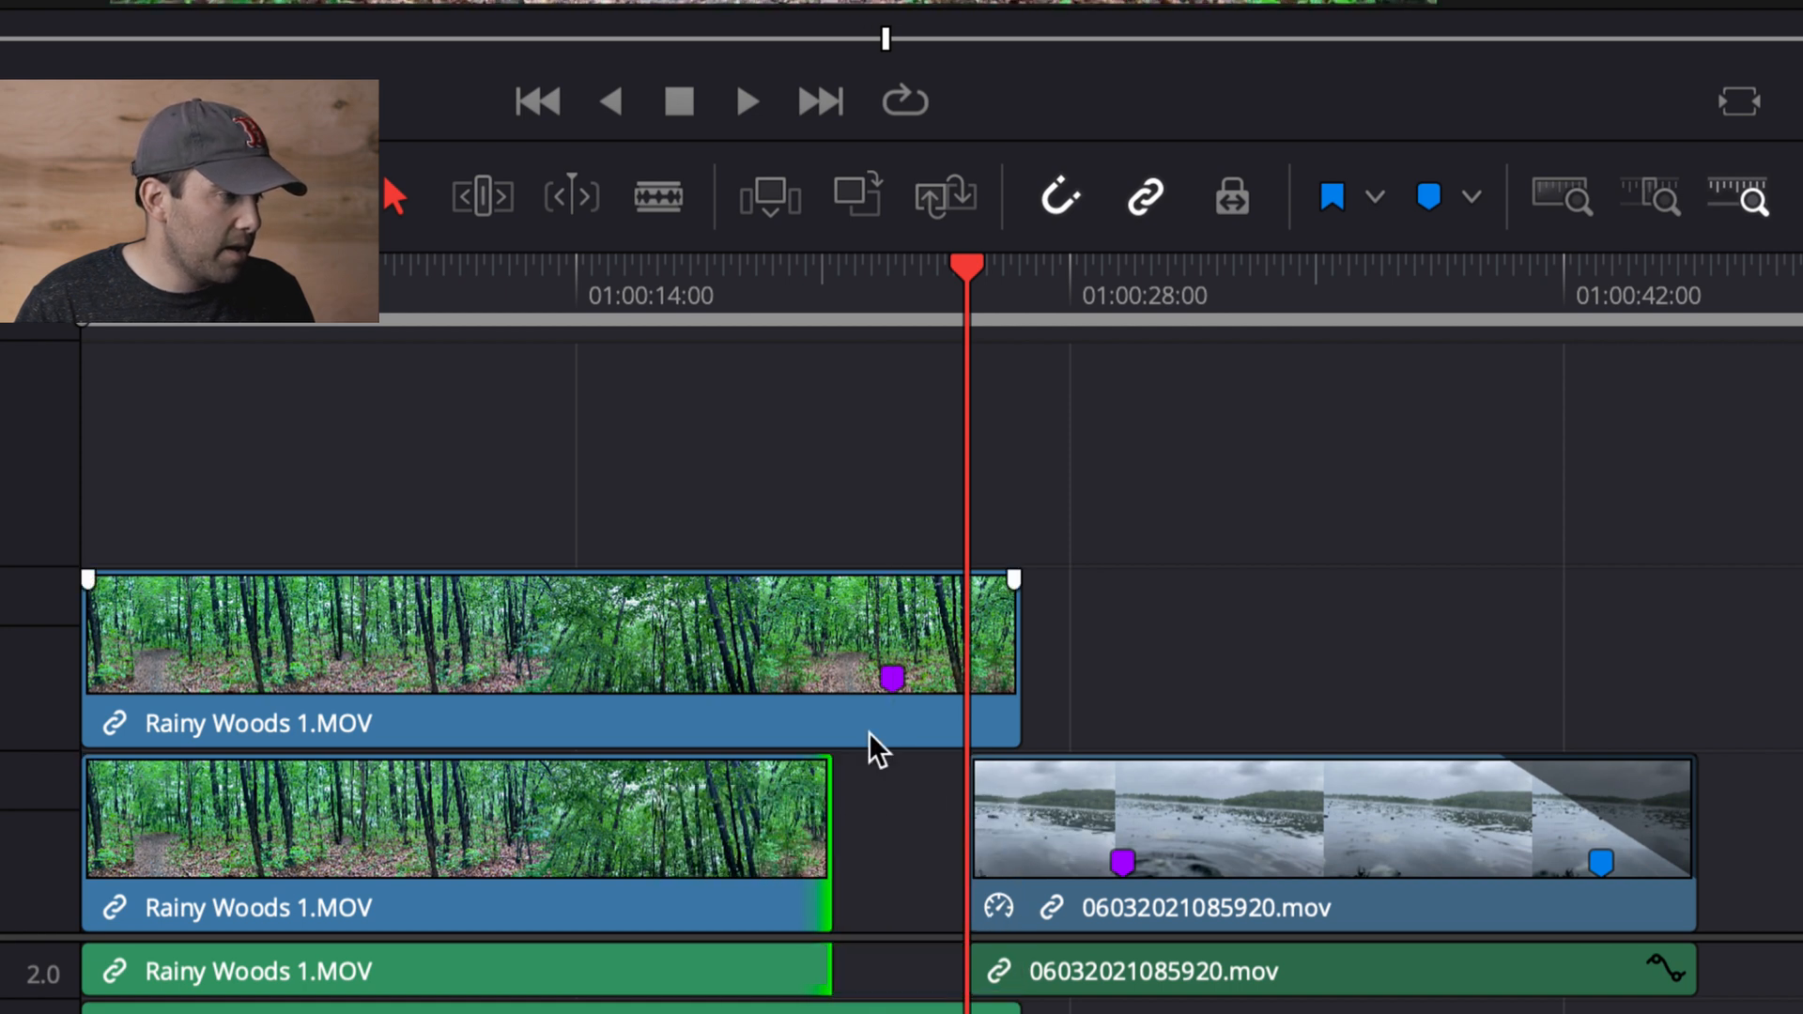
click(1059, 845)
drag(1155, 826, 1036, 832)
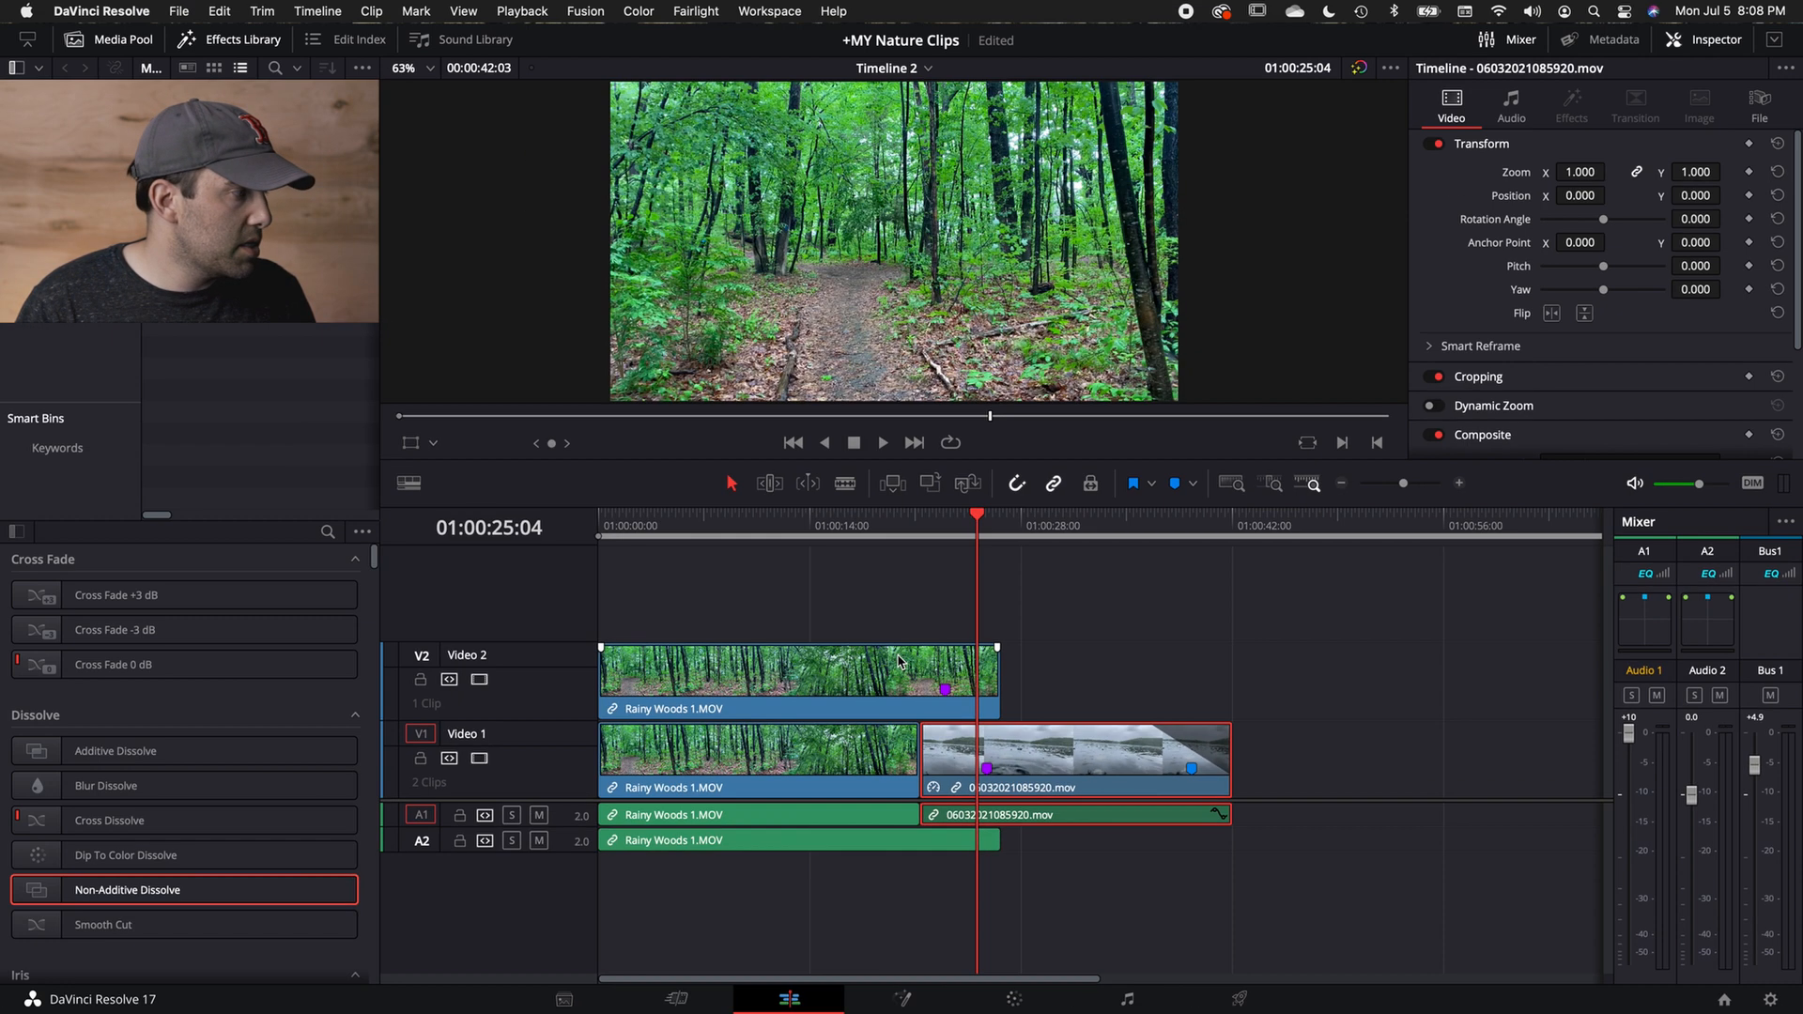
Add a Non-Additive Dissolve centered on the cut between the Video 1 clips and lengthen it to its 10.6-second limit.
drag(338, 892, 921, 757)
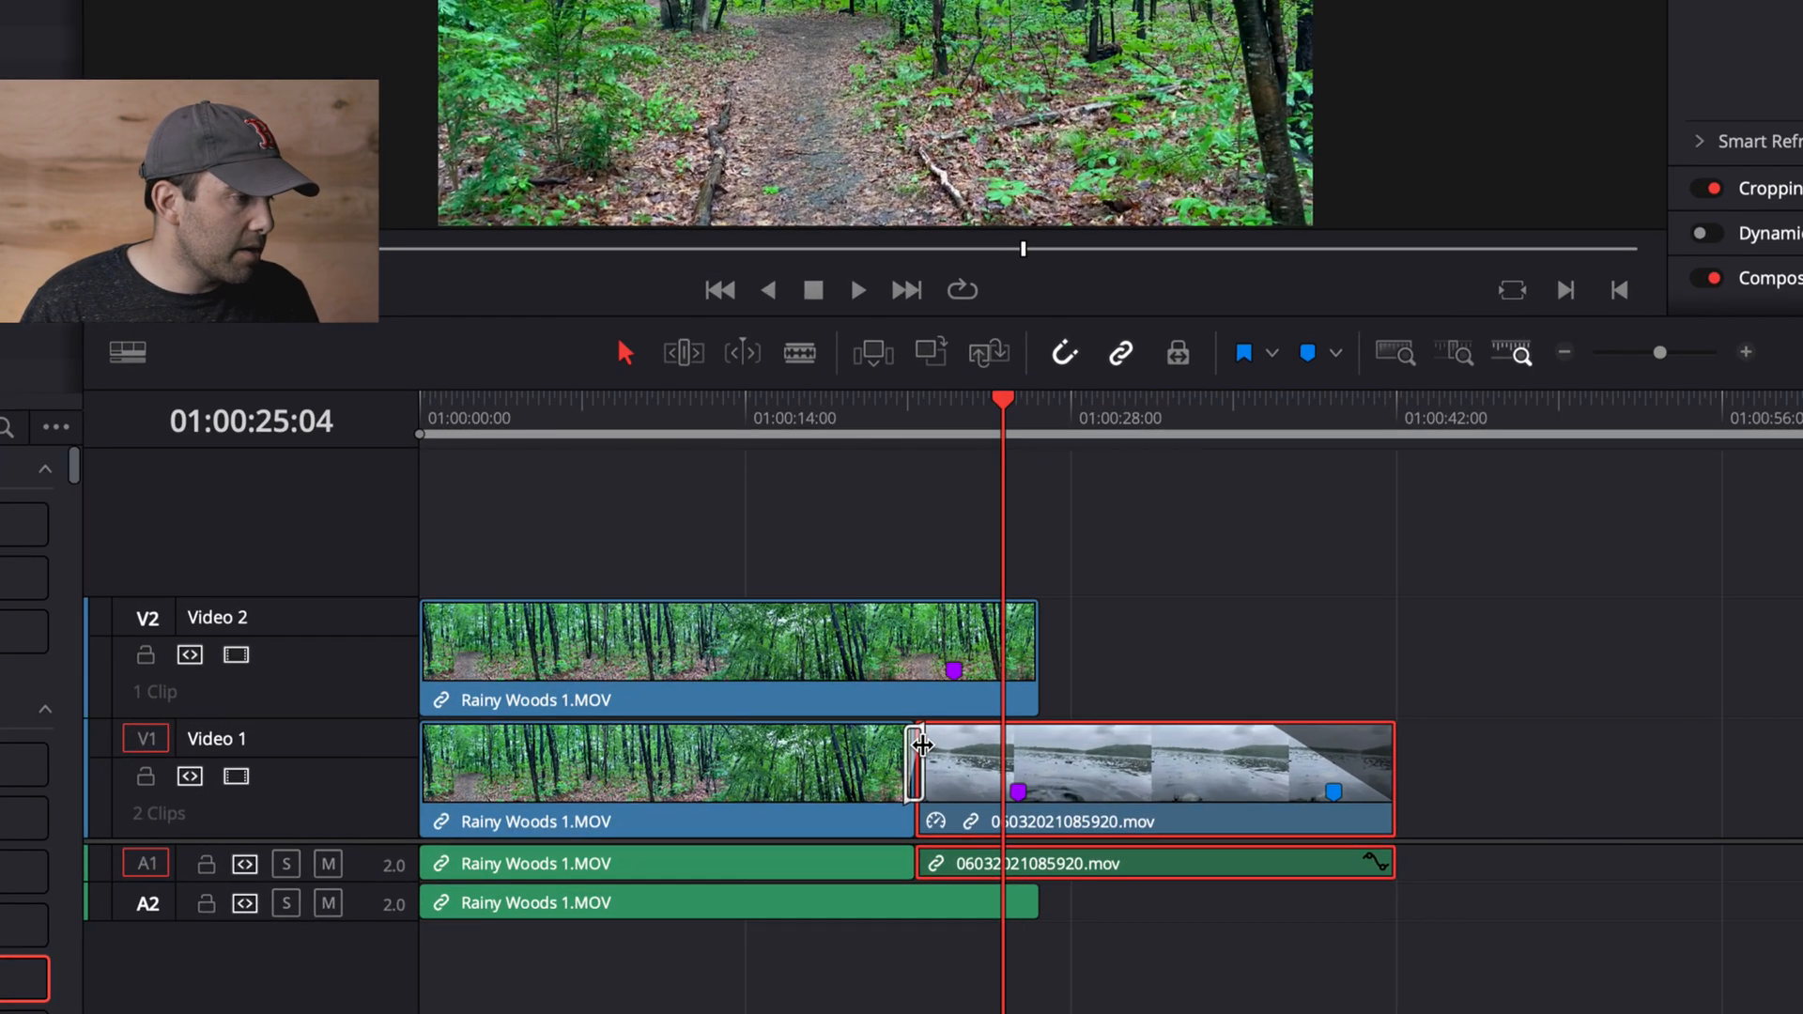
drag(930, 728, 1029, 754)
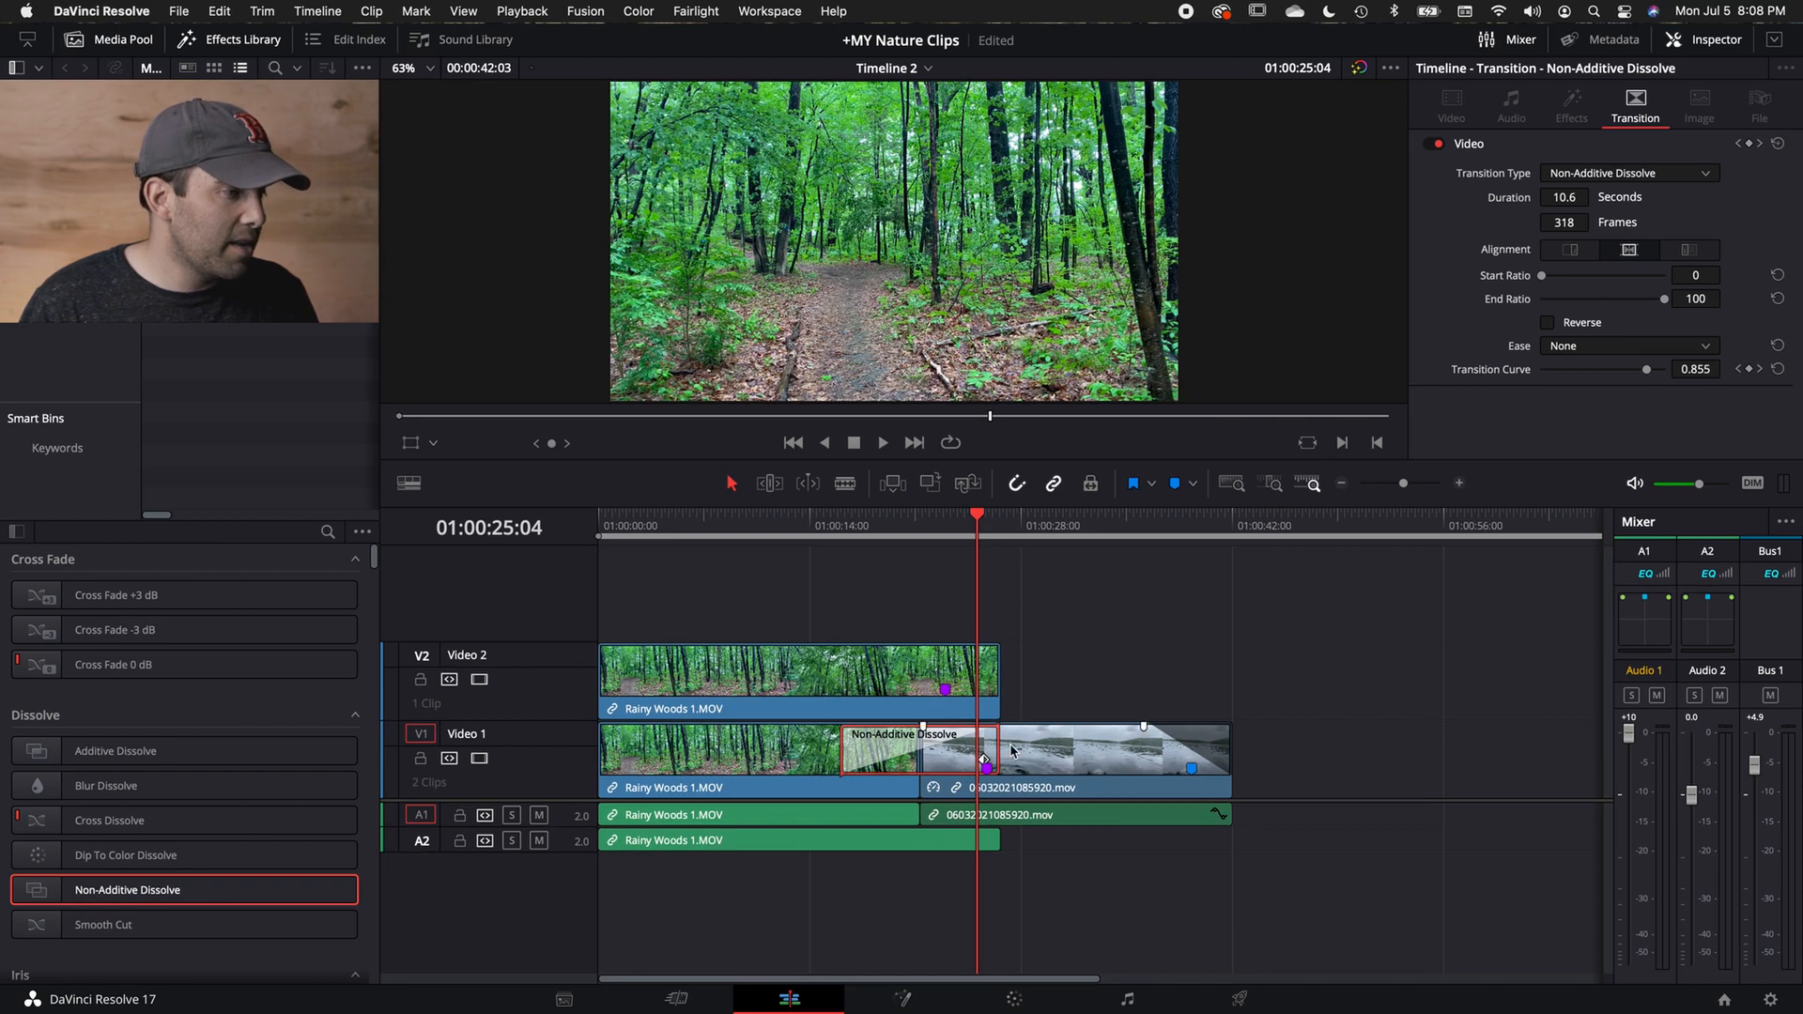
drag(998, 750, 1136, 748)
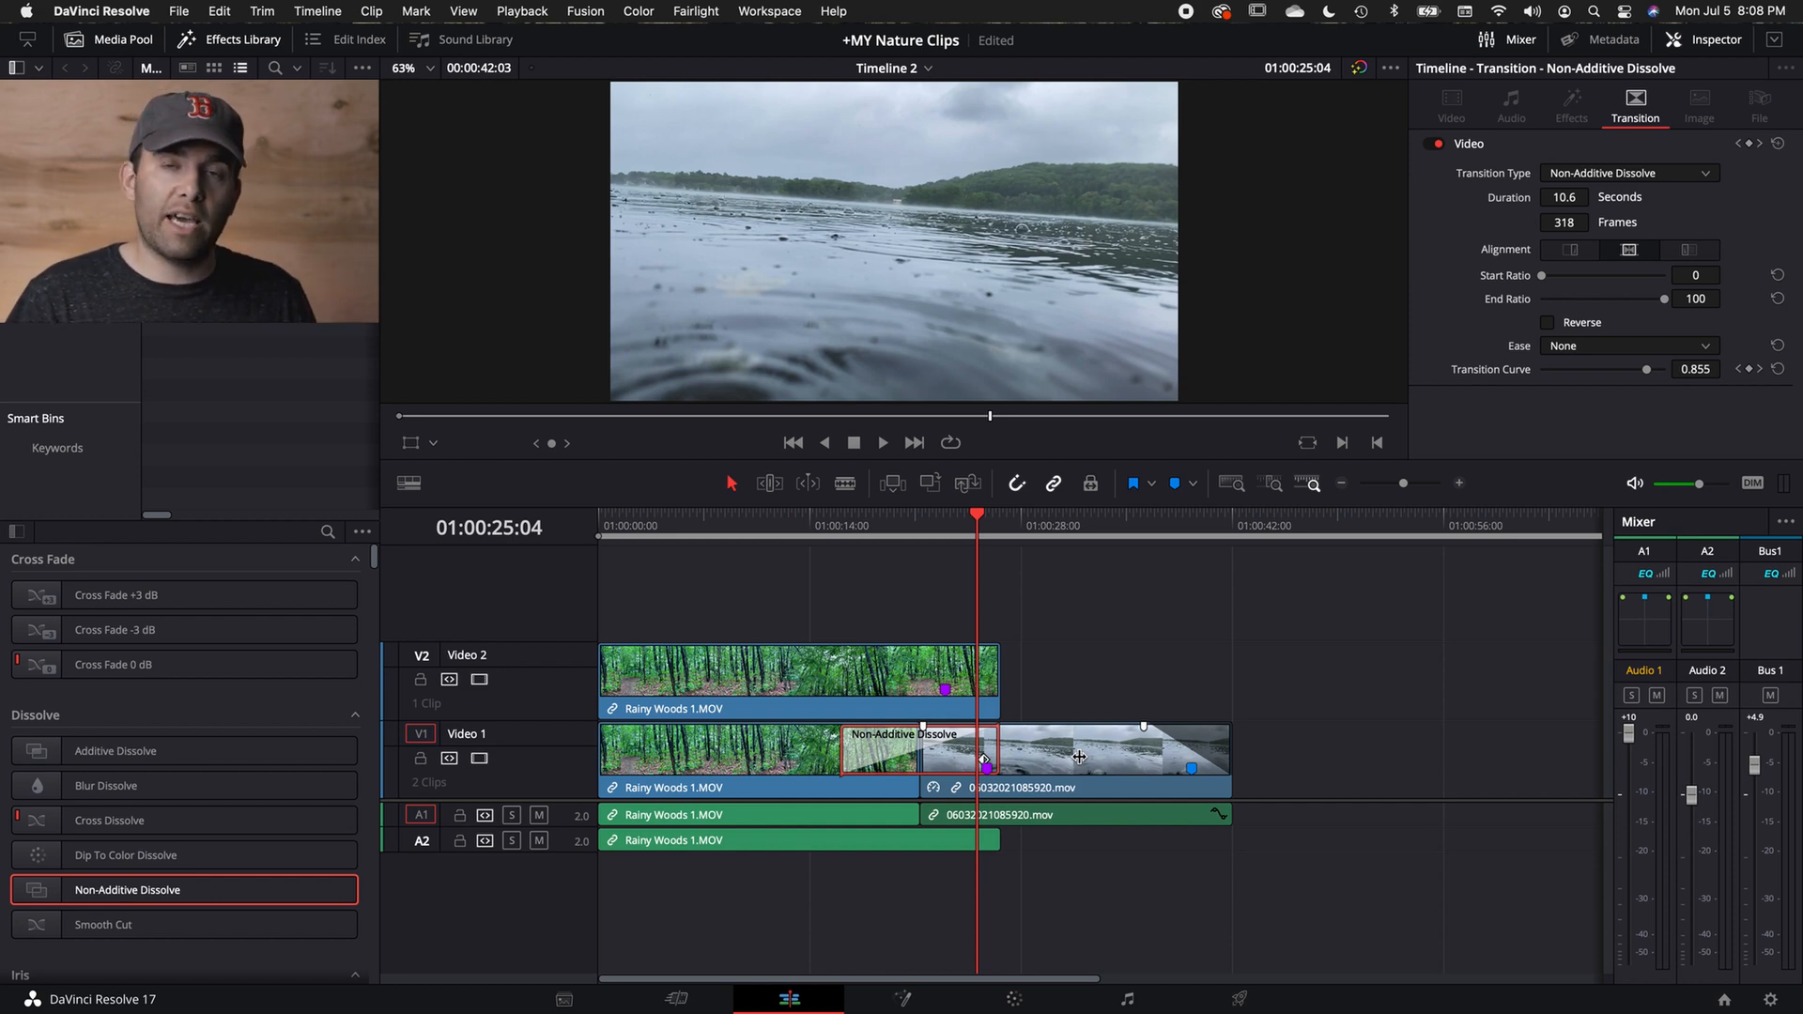
drag(1079, 757, 1001, 756)
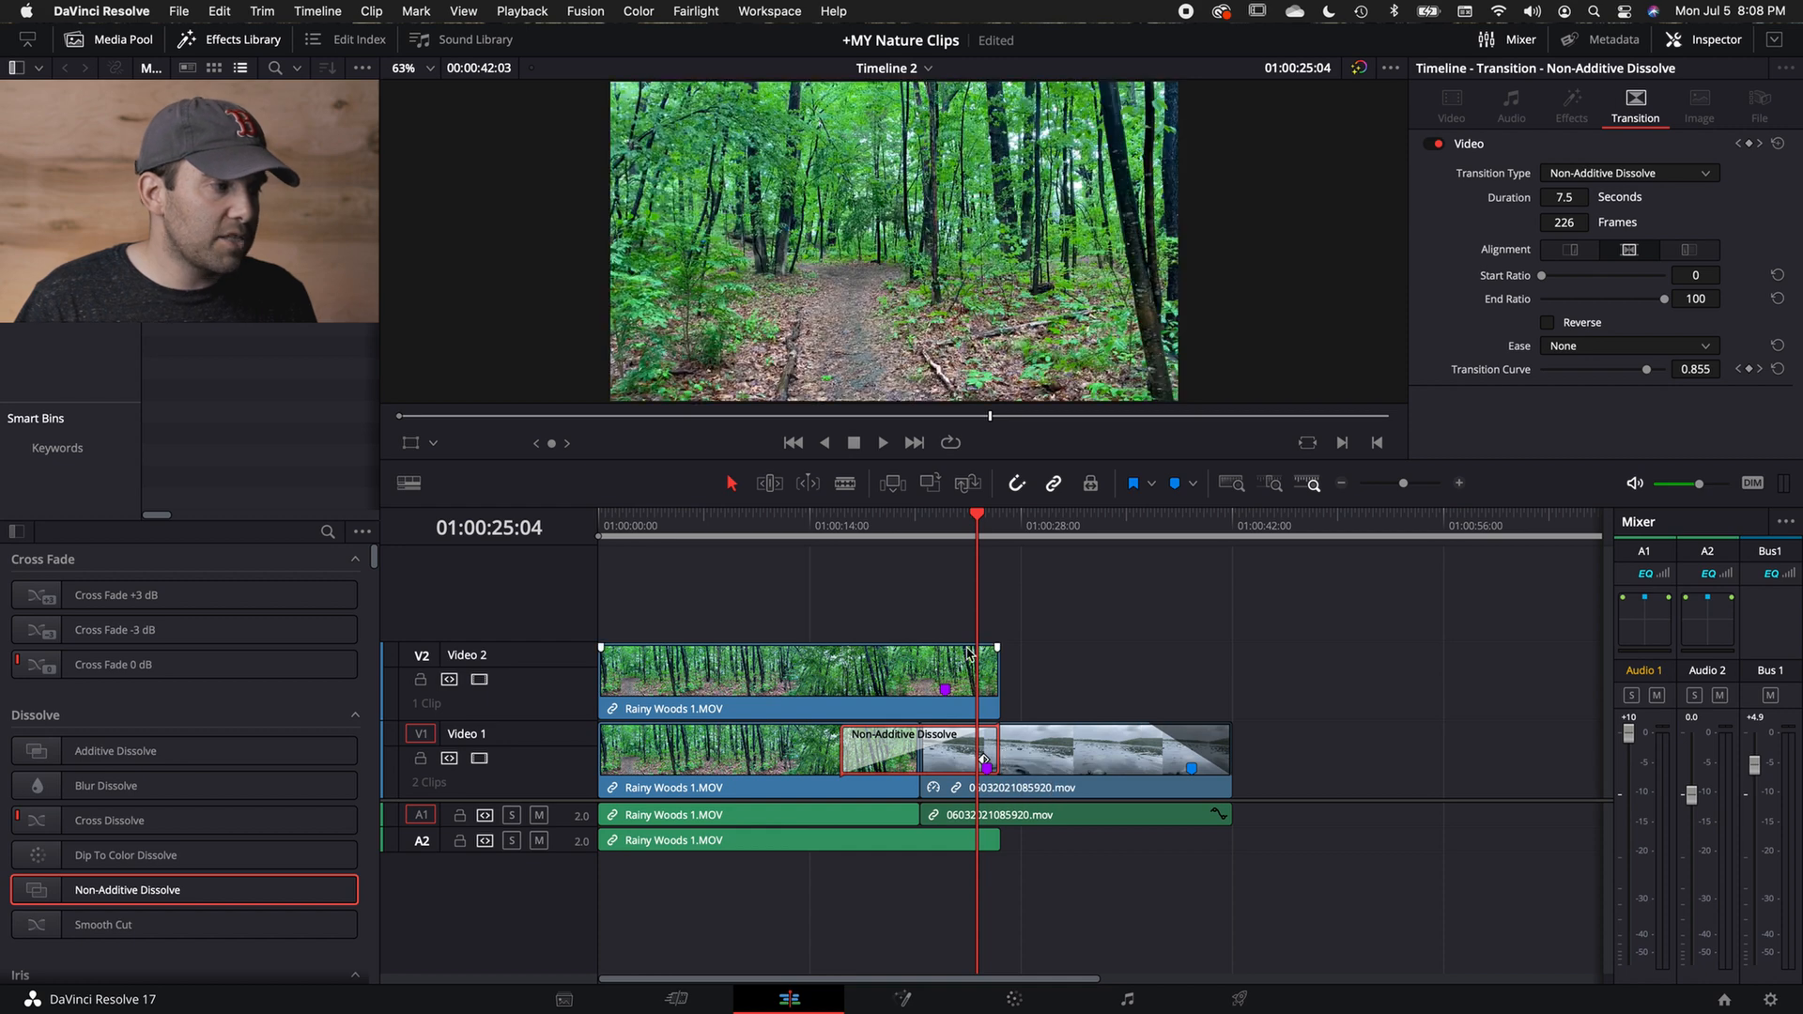
click(965, 658)
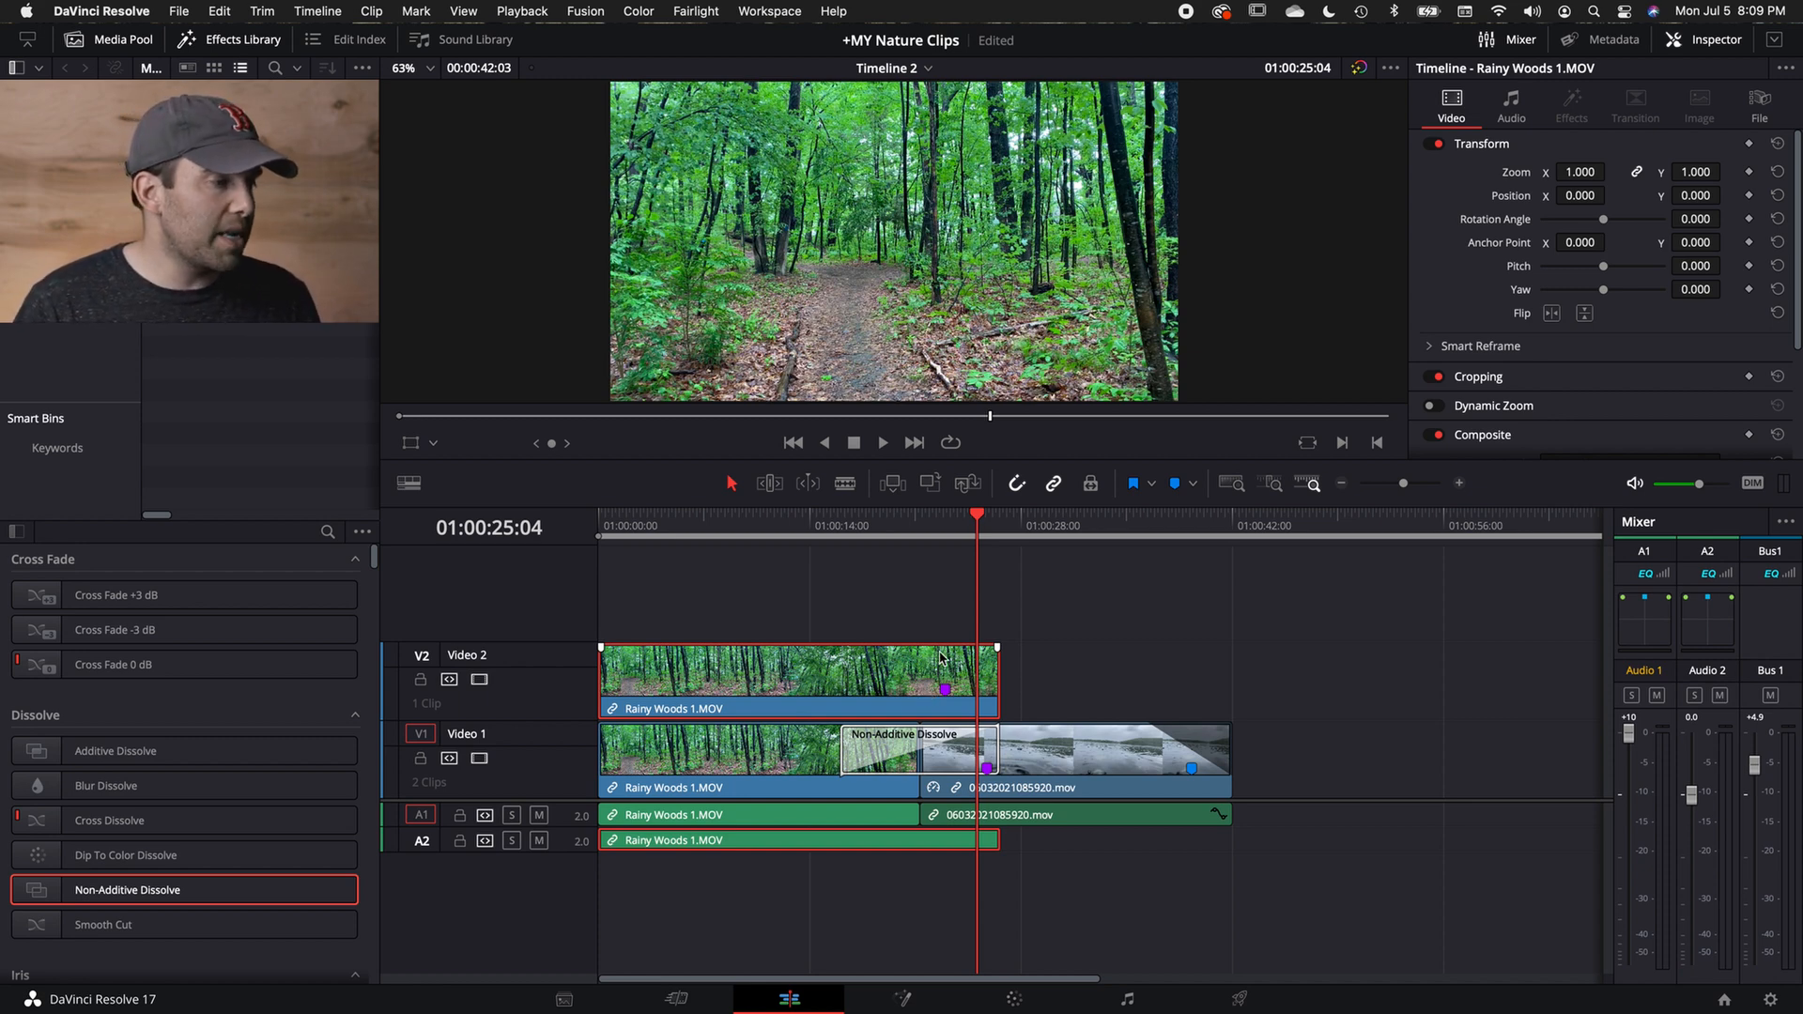
Shorten the Non-Additive Dissolve to 2.8 seconds and delete the woods clip copy from Video 2.
drag(846, 751, 904, 751)
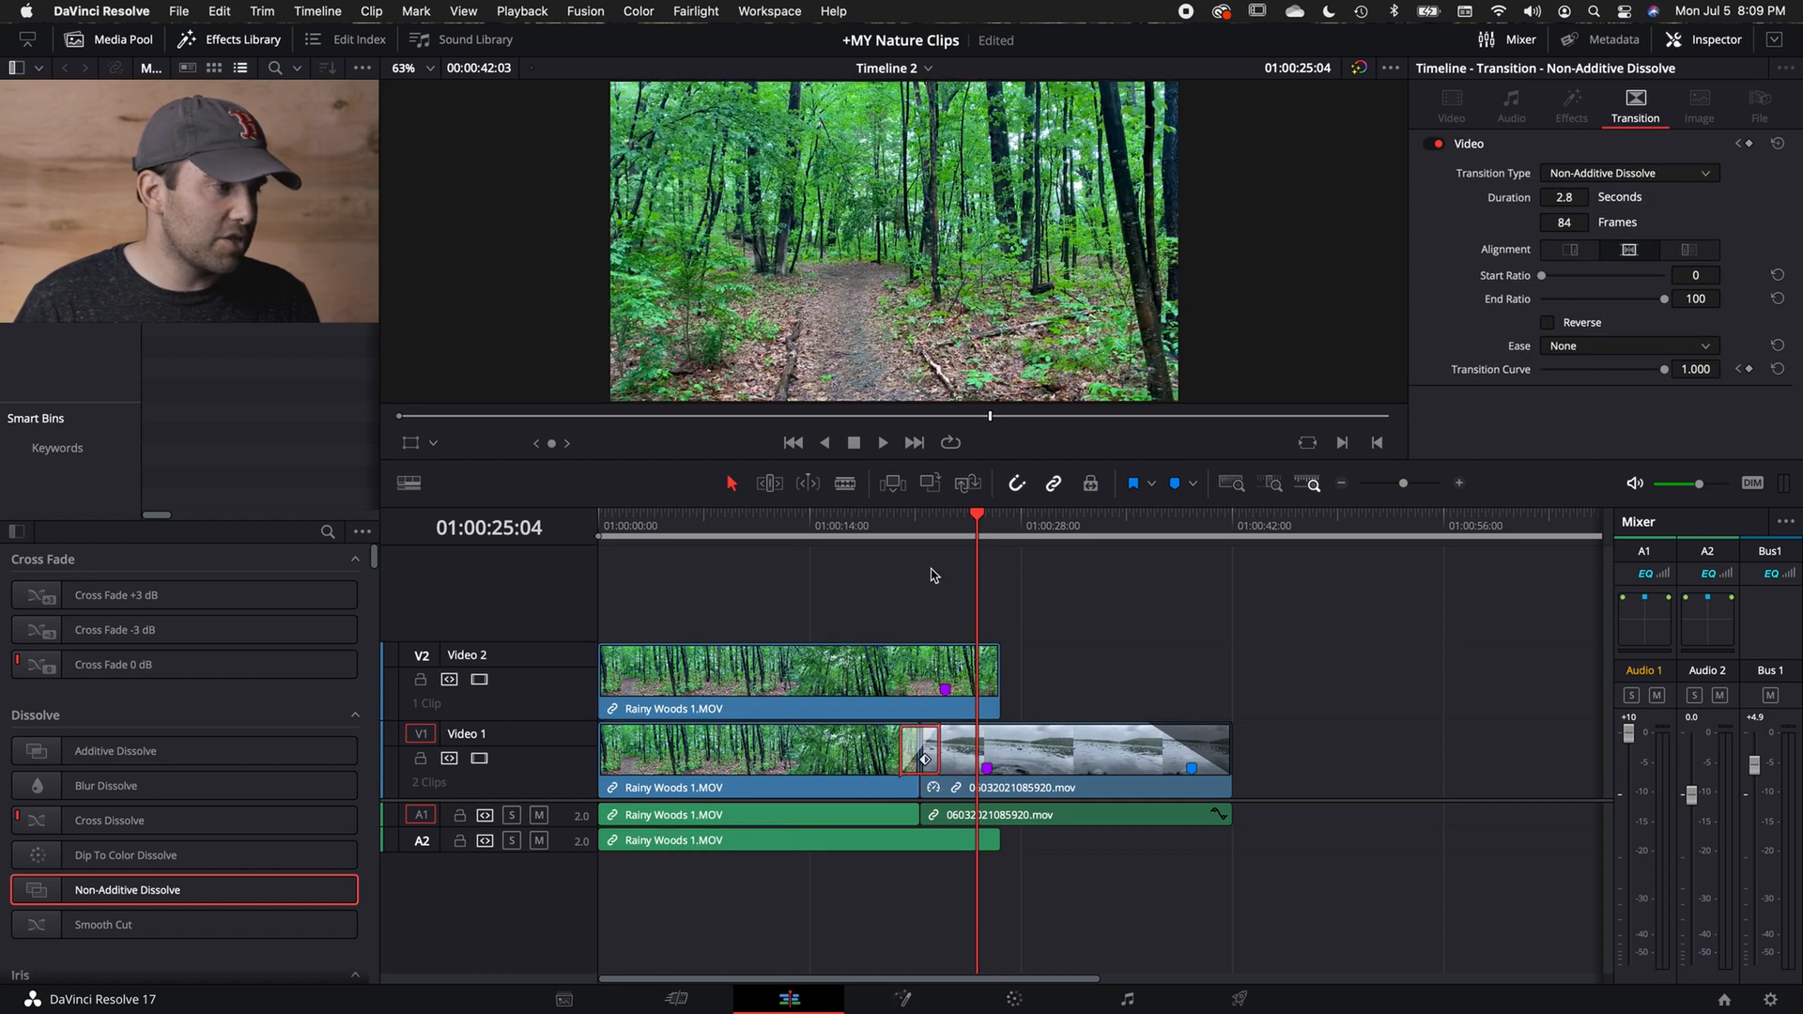
click(887, 655)
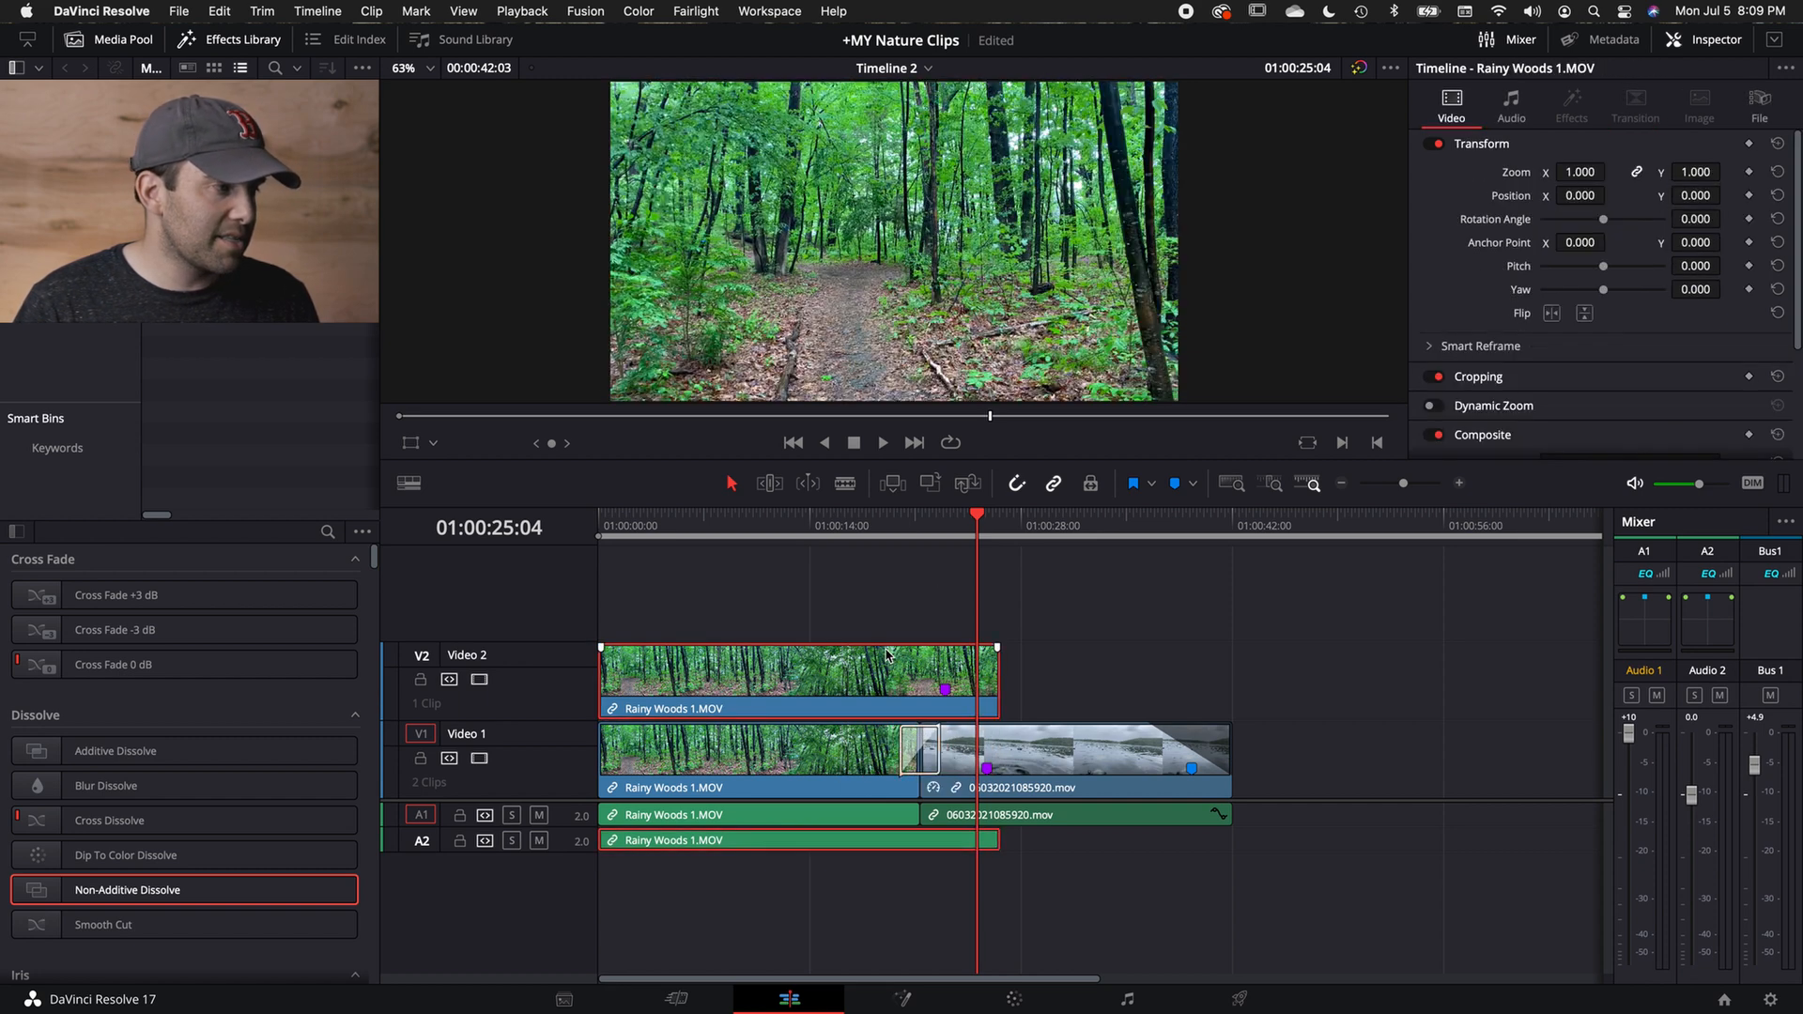
key(Delete)
Play the timeline through the shortened dissolve into the lake clip, and return the playhead to 01:00:18:29, just before the transition.
drag(885, 534, 875, 536)
key(space)
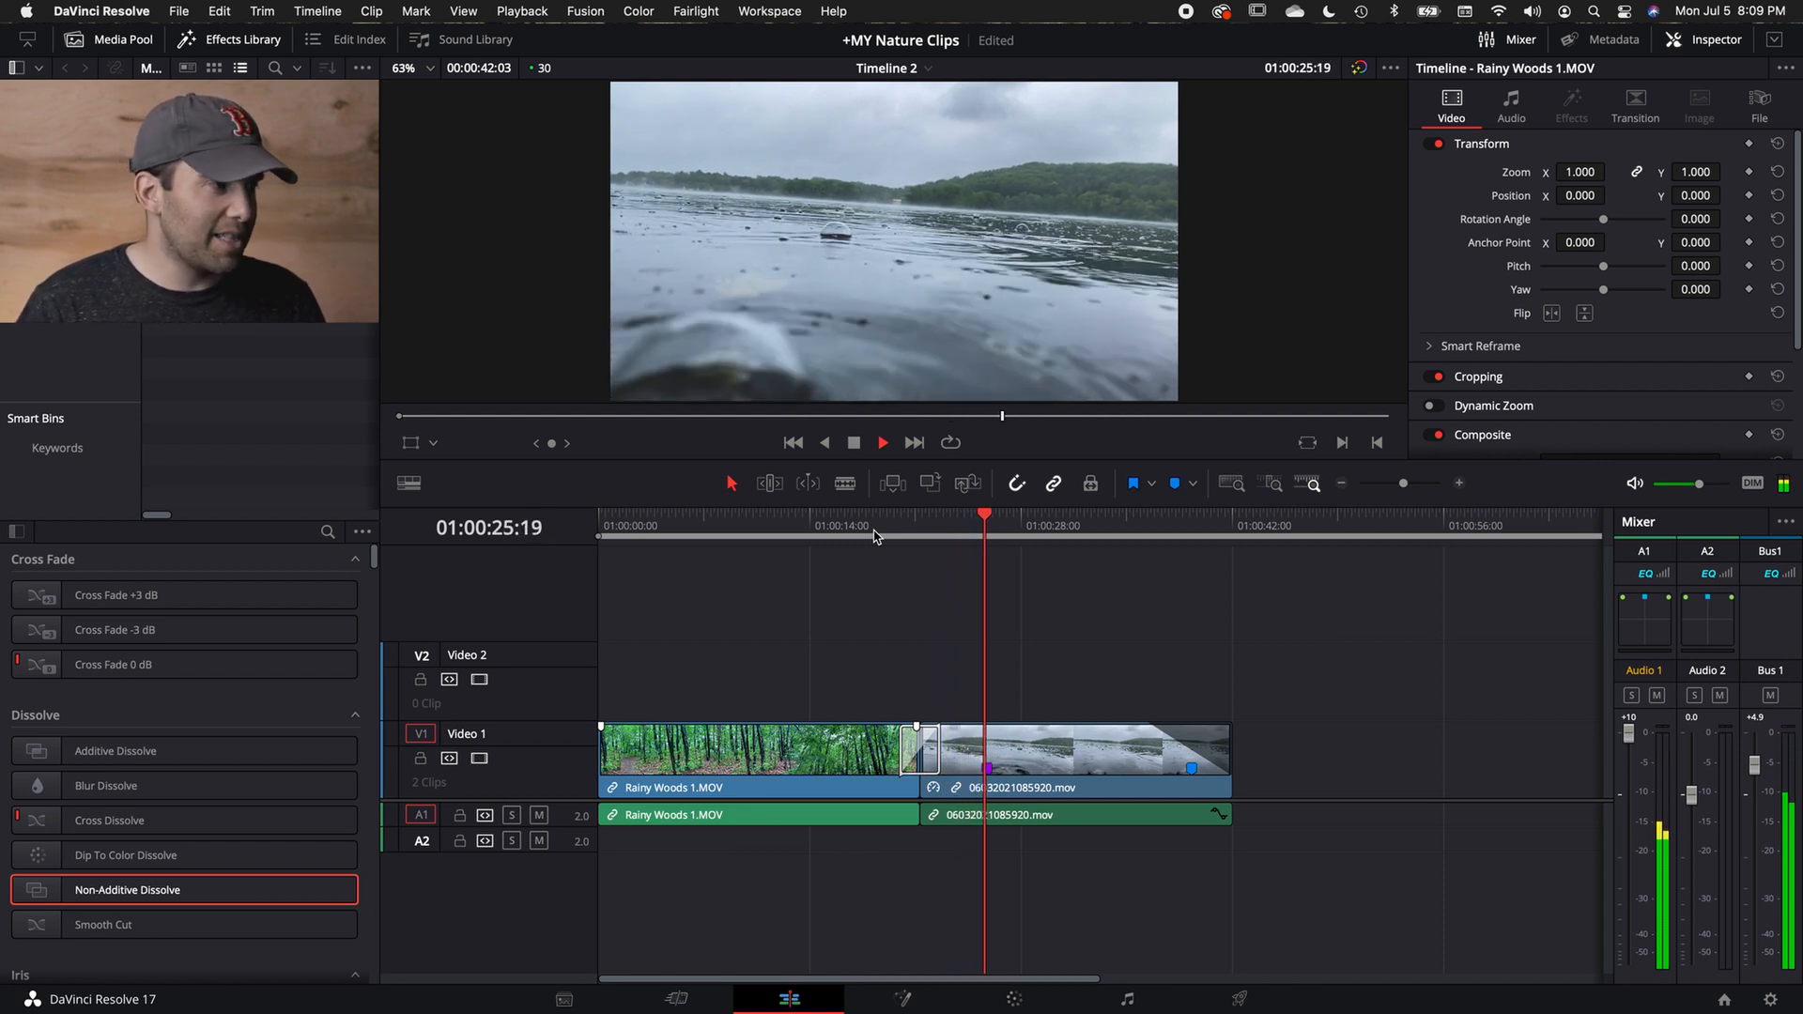
key(space)
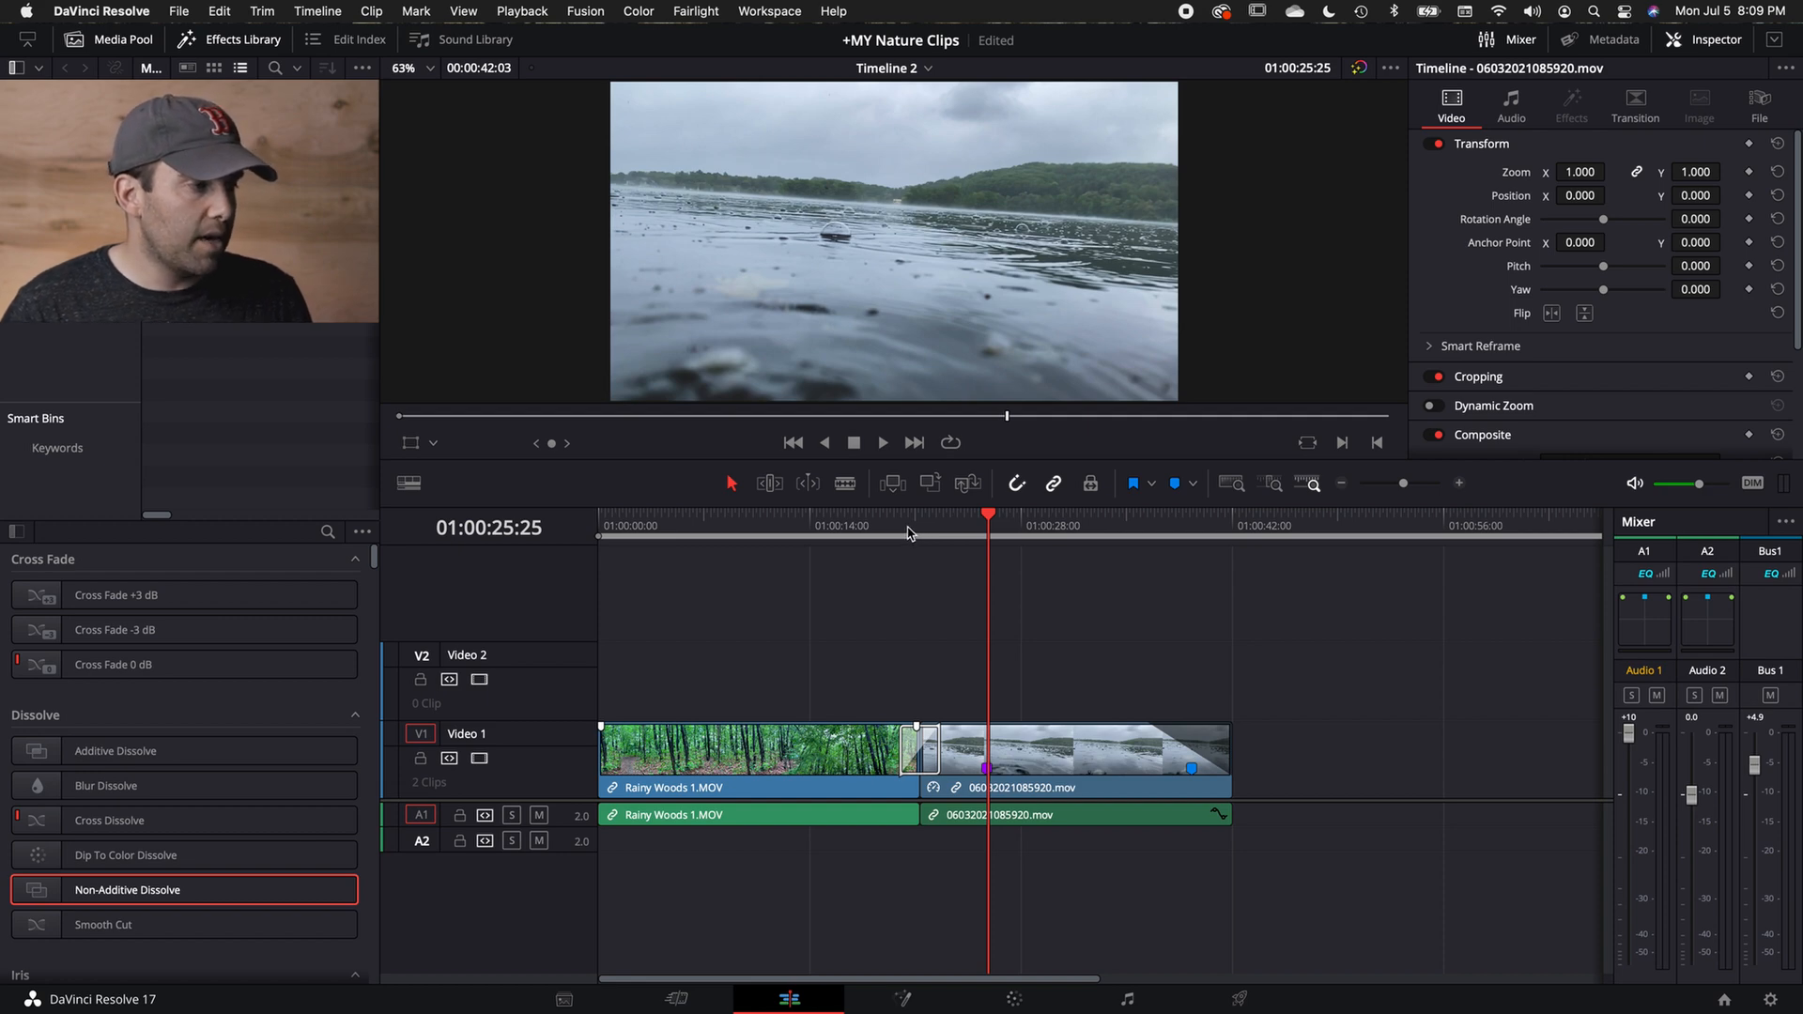
click(903, 527)
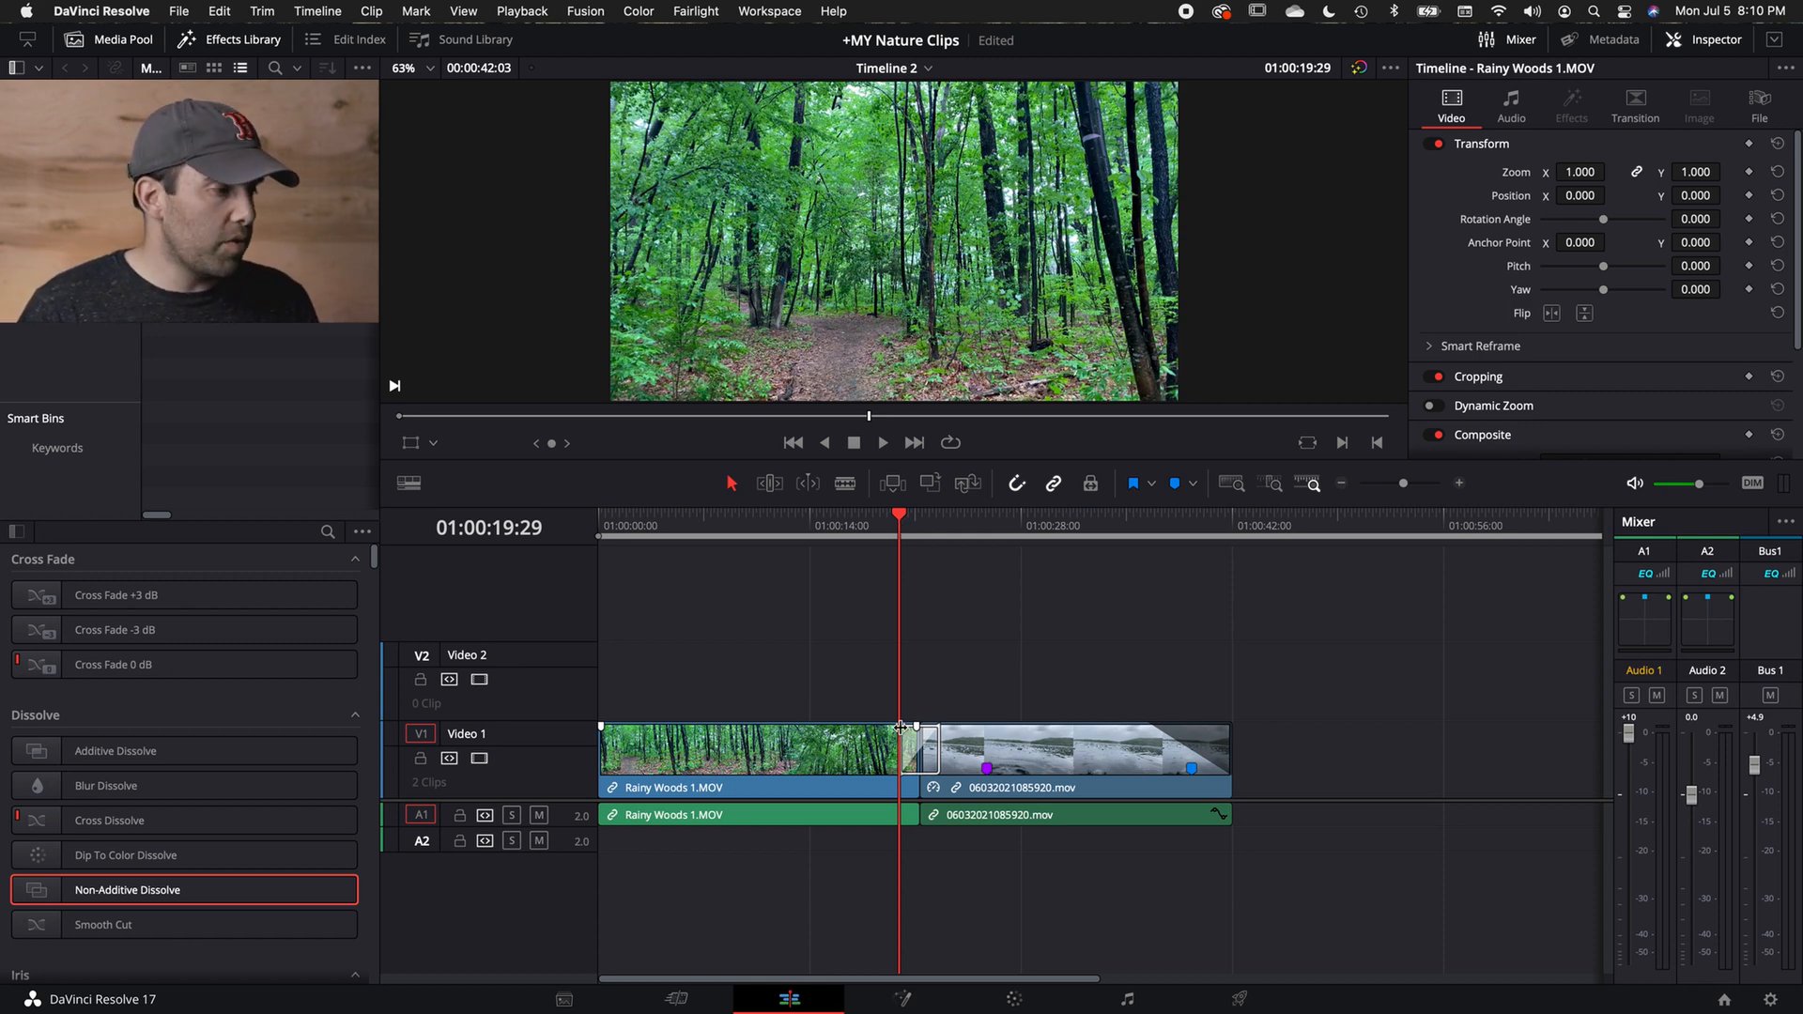
scroll(900, 728, up, 5)
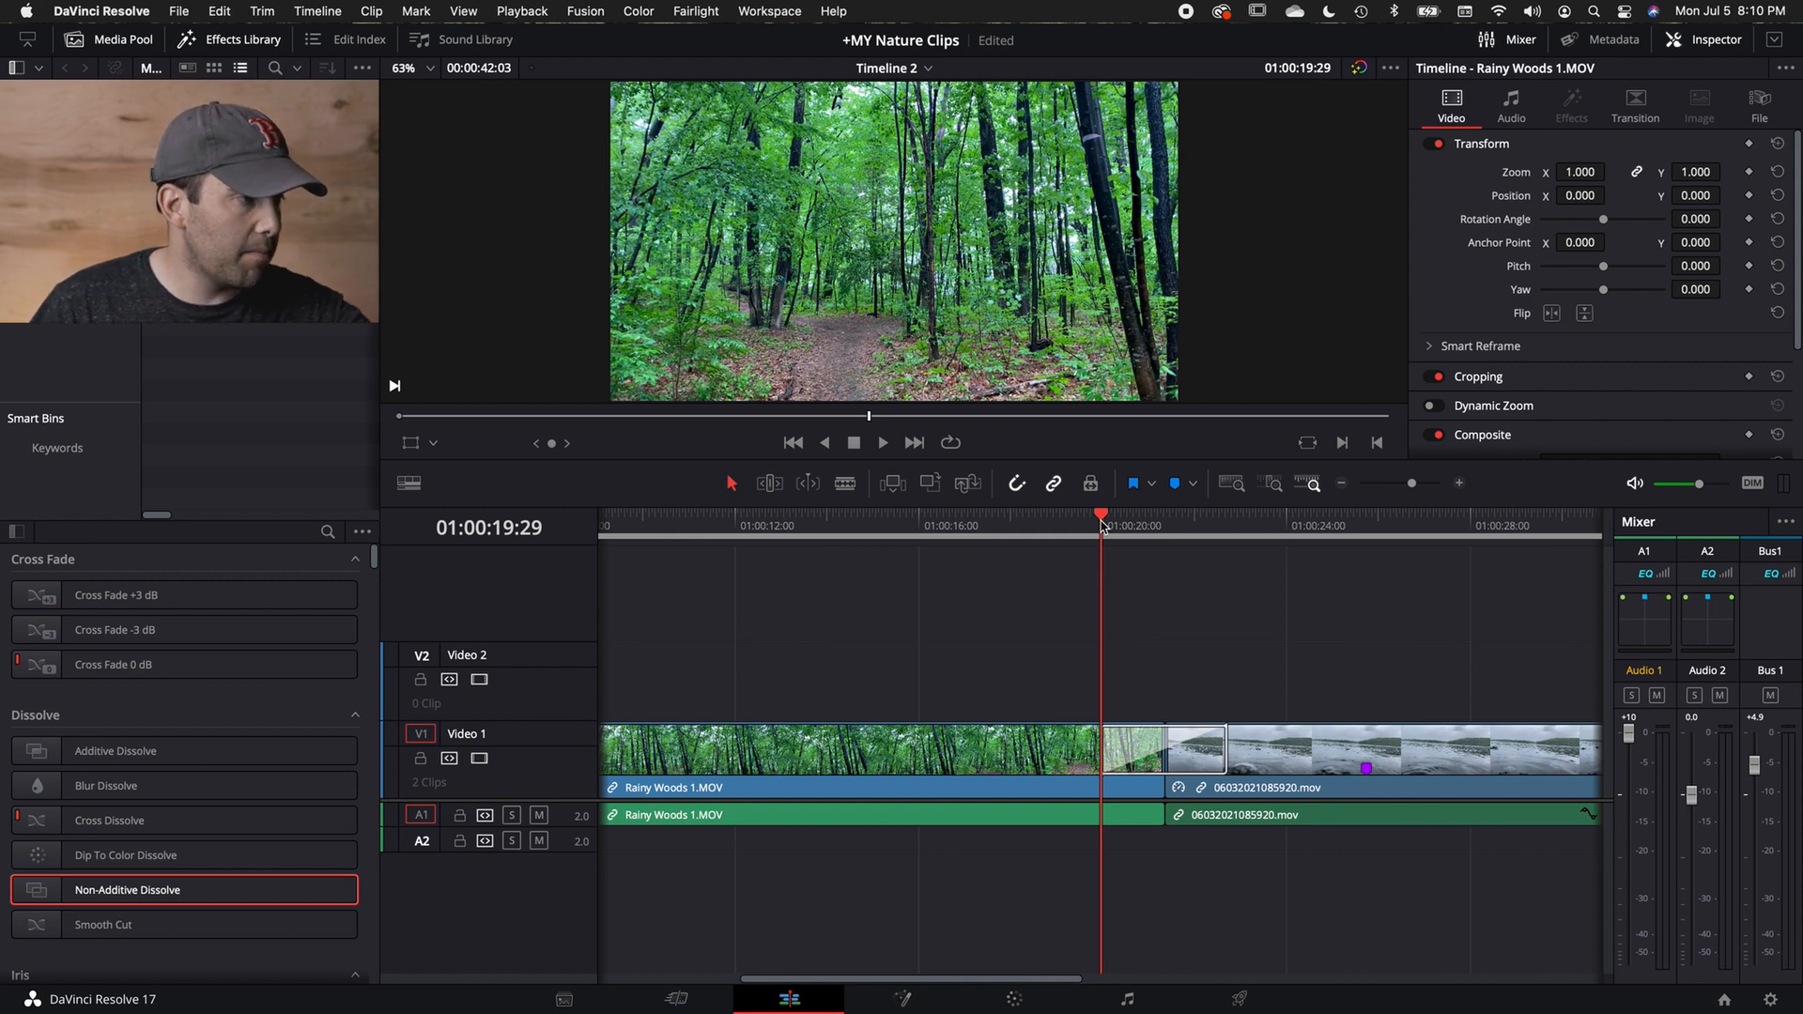
drag(1095, 523, 1055, 523)
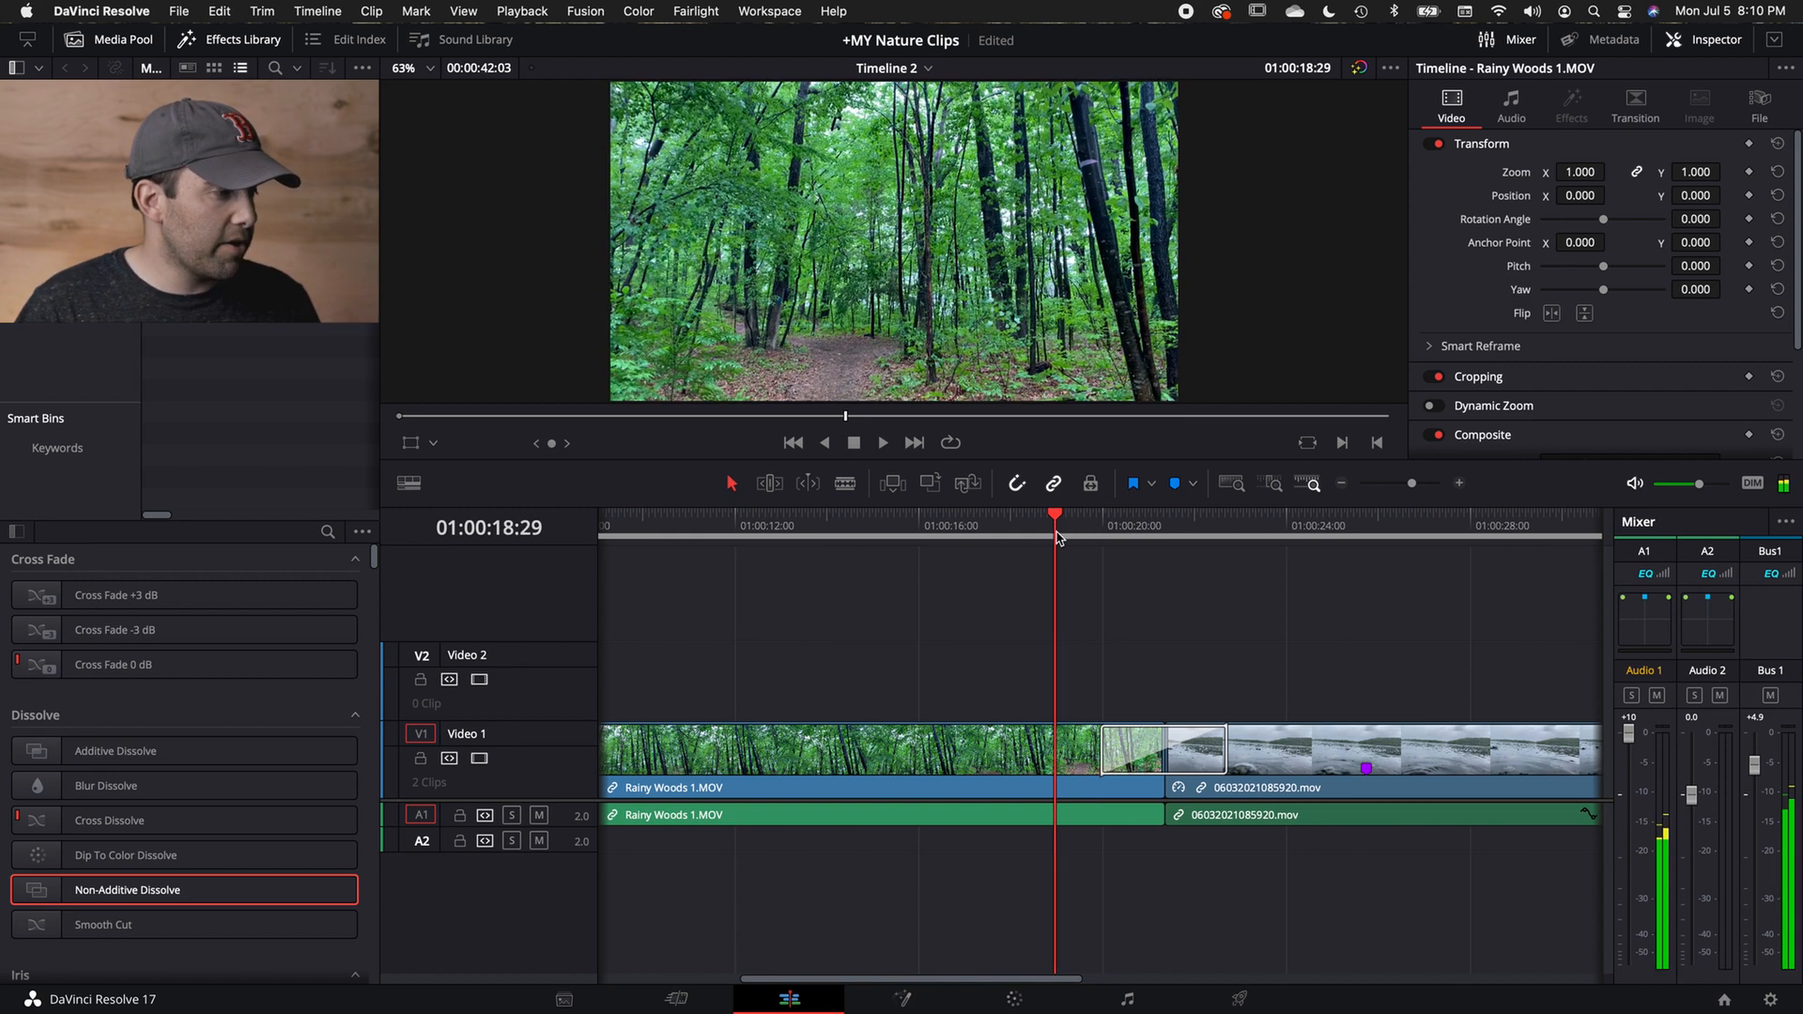
Enlarge the Audio 1 track and add a Cross Fade 0 dB on the audio cut between the woods and lake clips.
drag(579, 826, 580, 949)
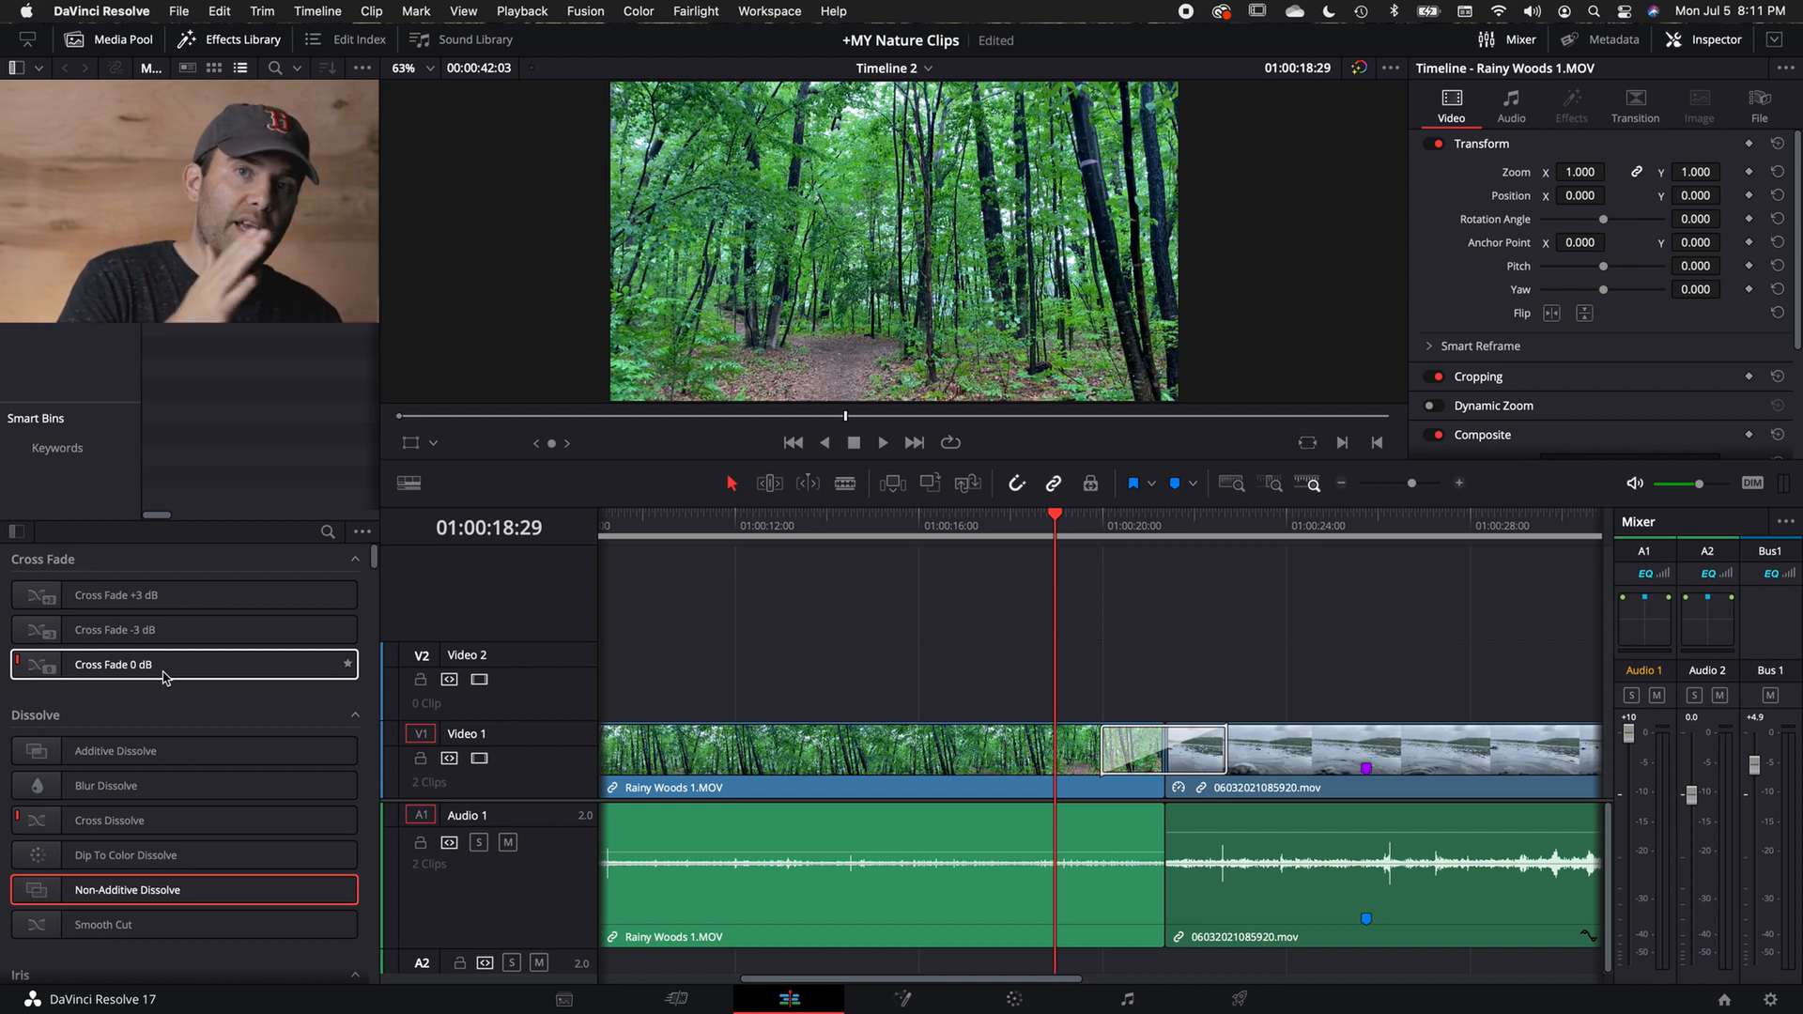
drag(165, 677, 1155, 860)
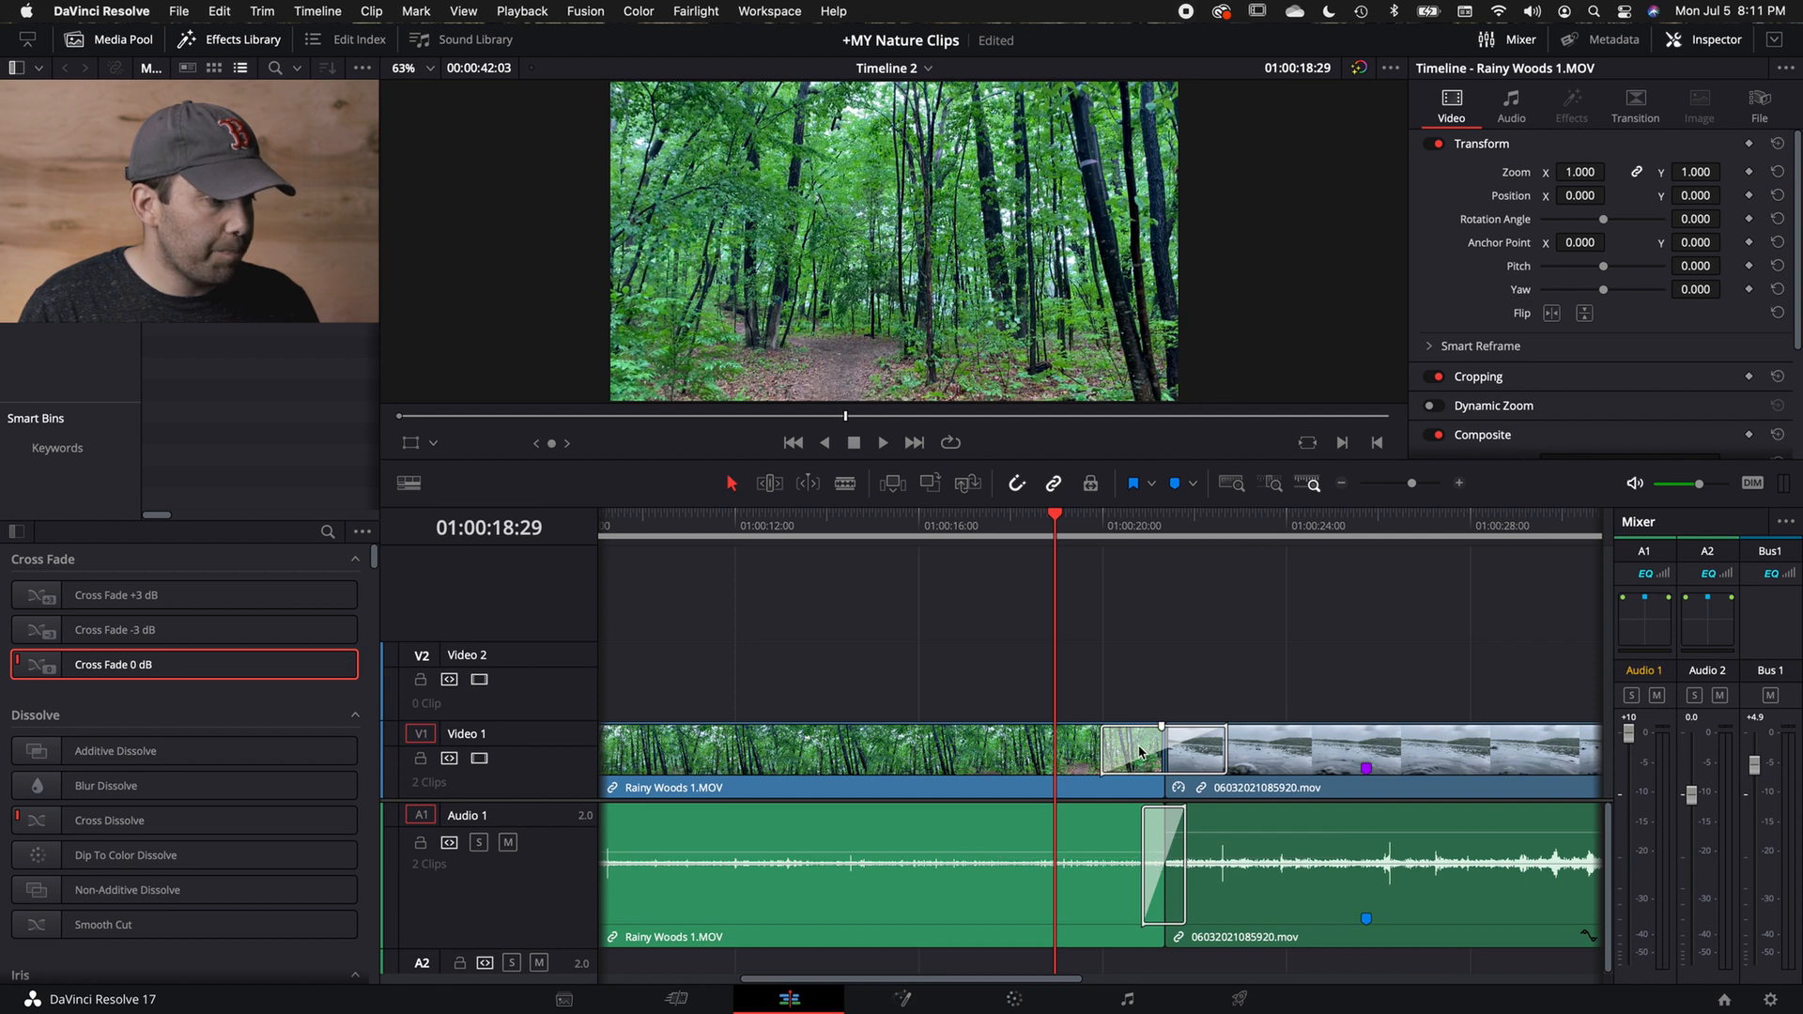
click(1141, 751)
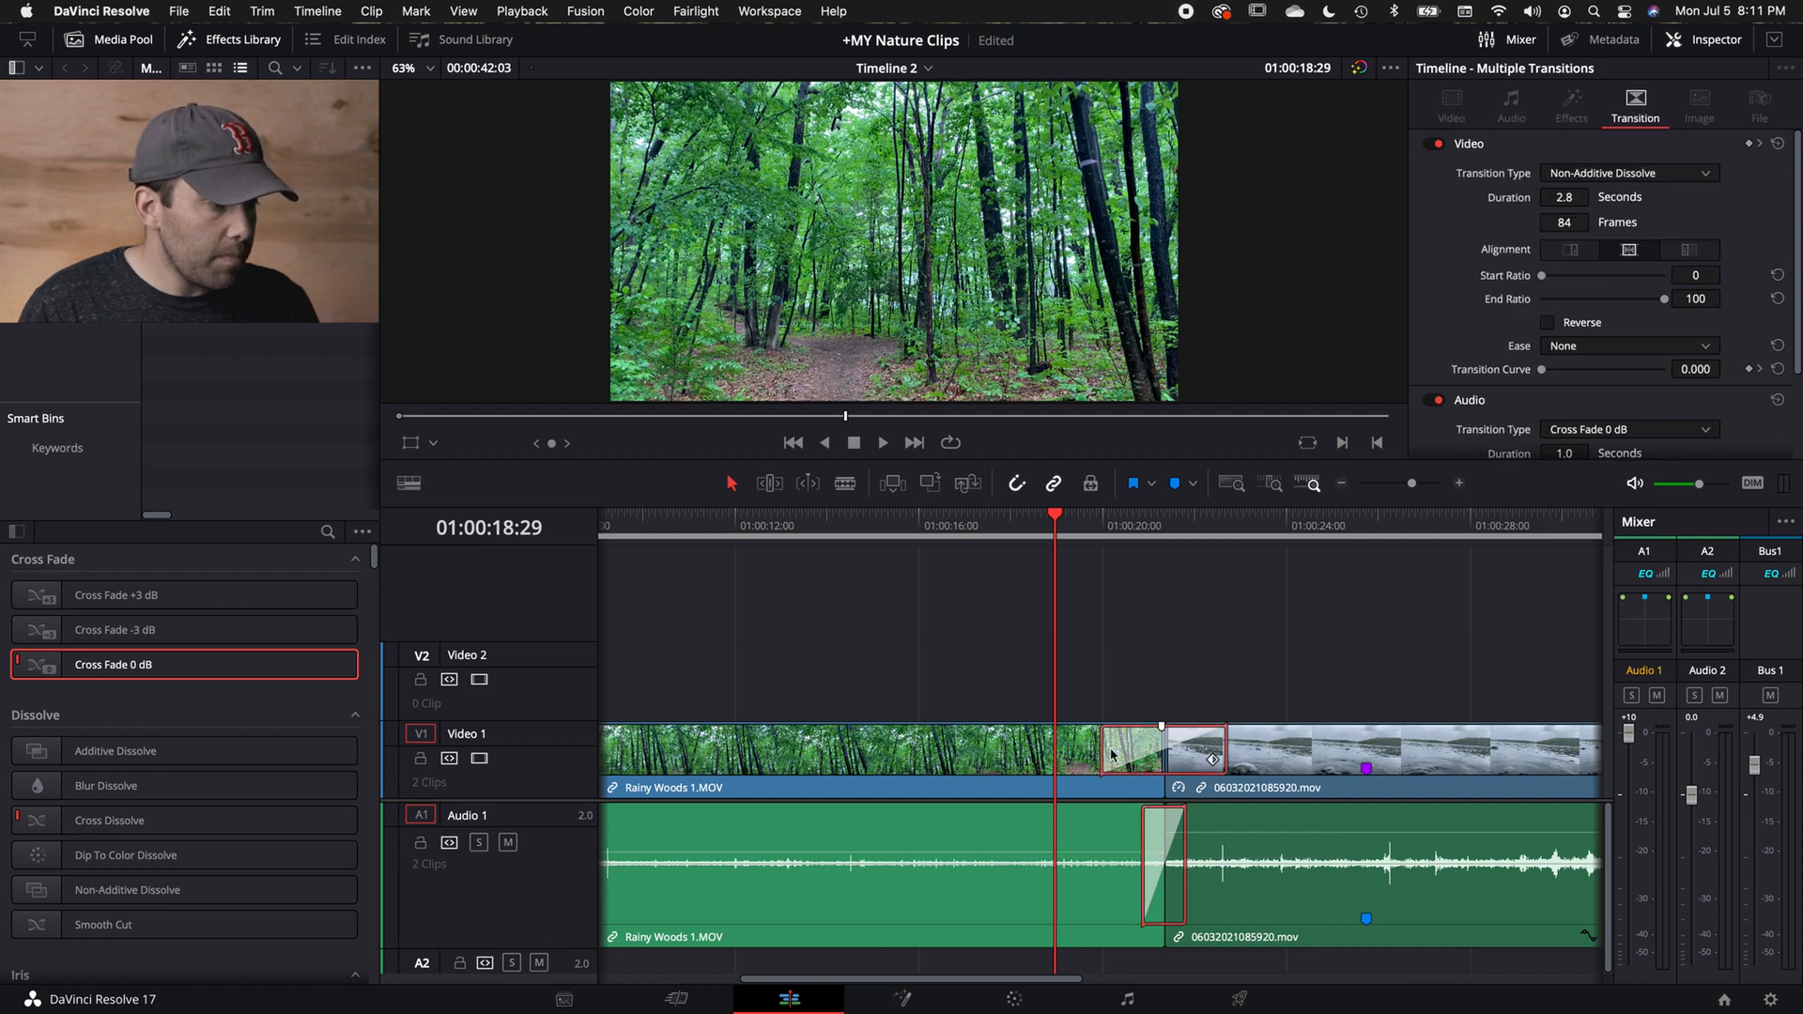
click(1110, 849)
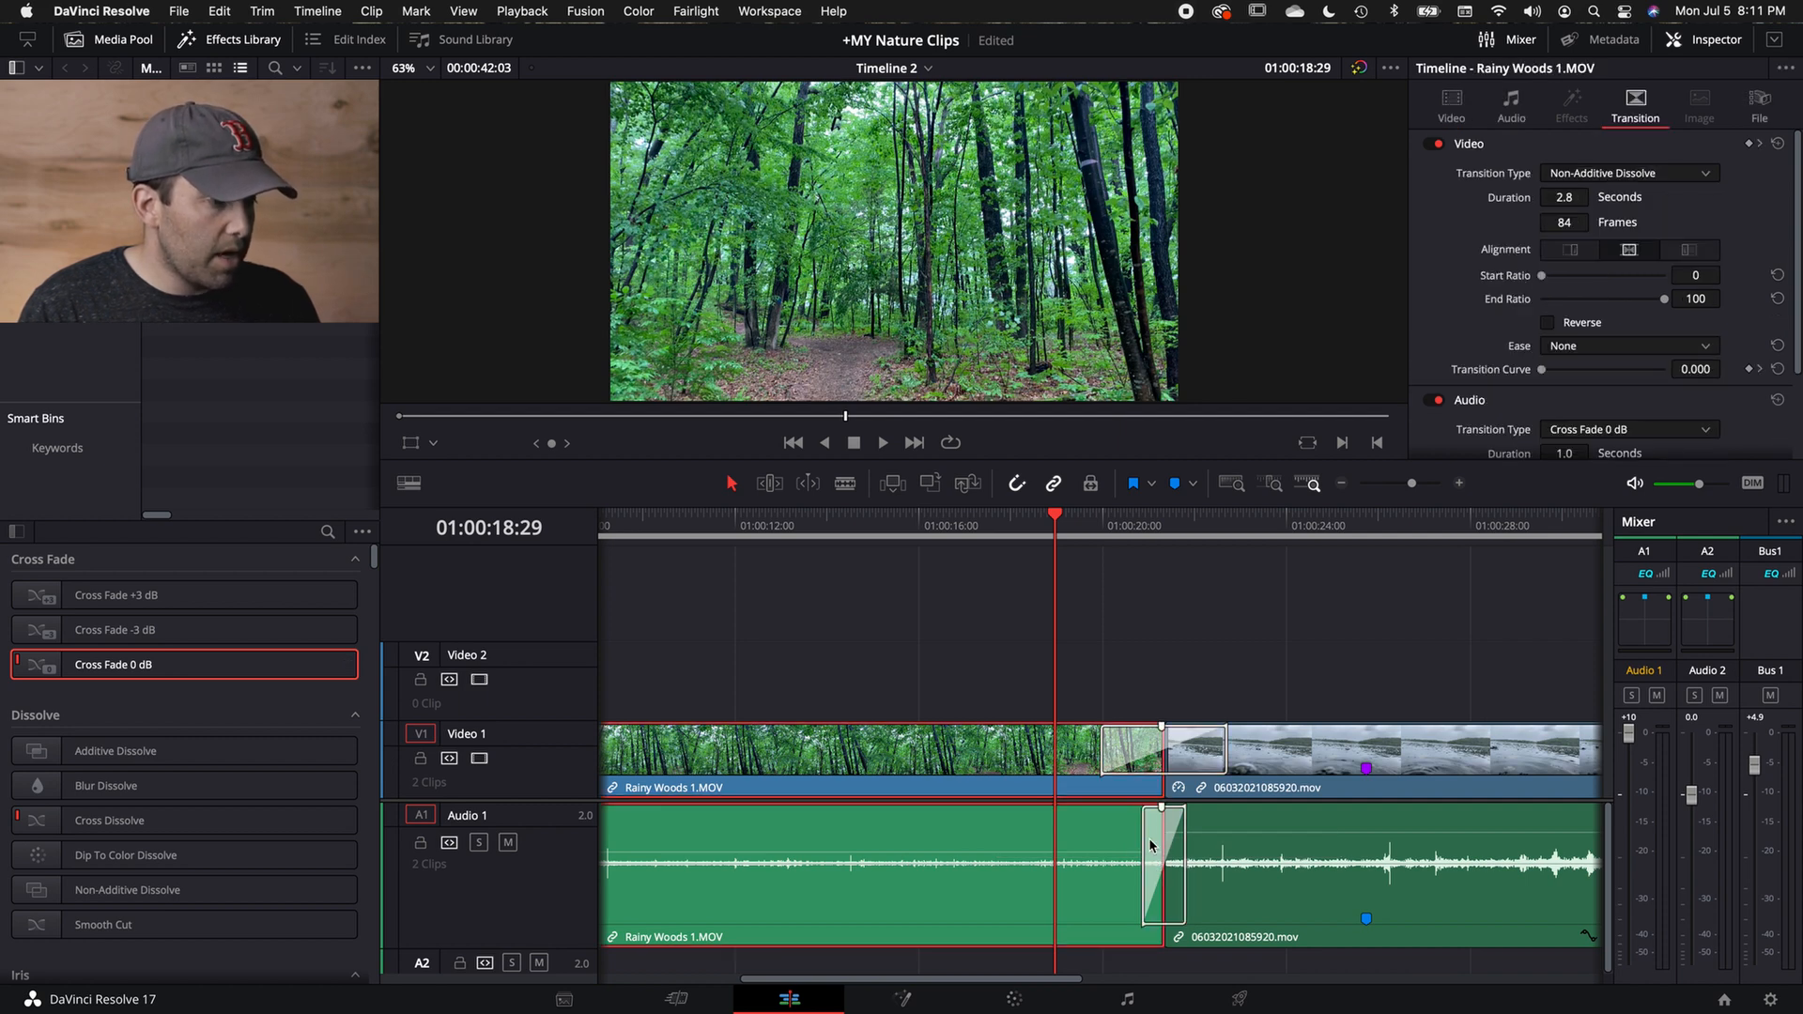
Delete the Cross Fade 0 dB from the audio cut and the Non-Additive Dissolve from the video cut.
click(1151, 844)
key(BackSpace)
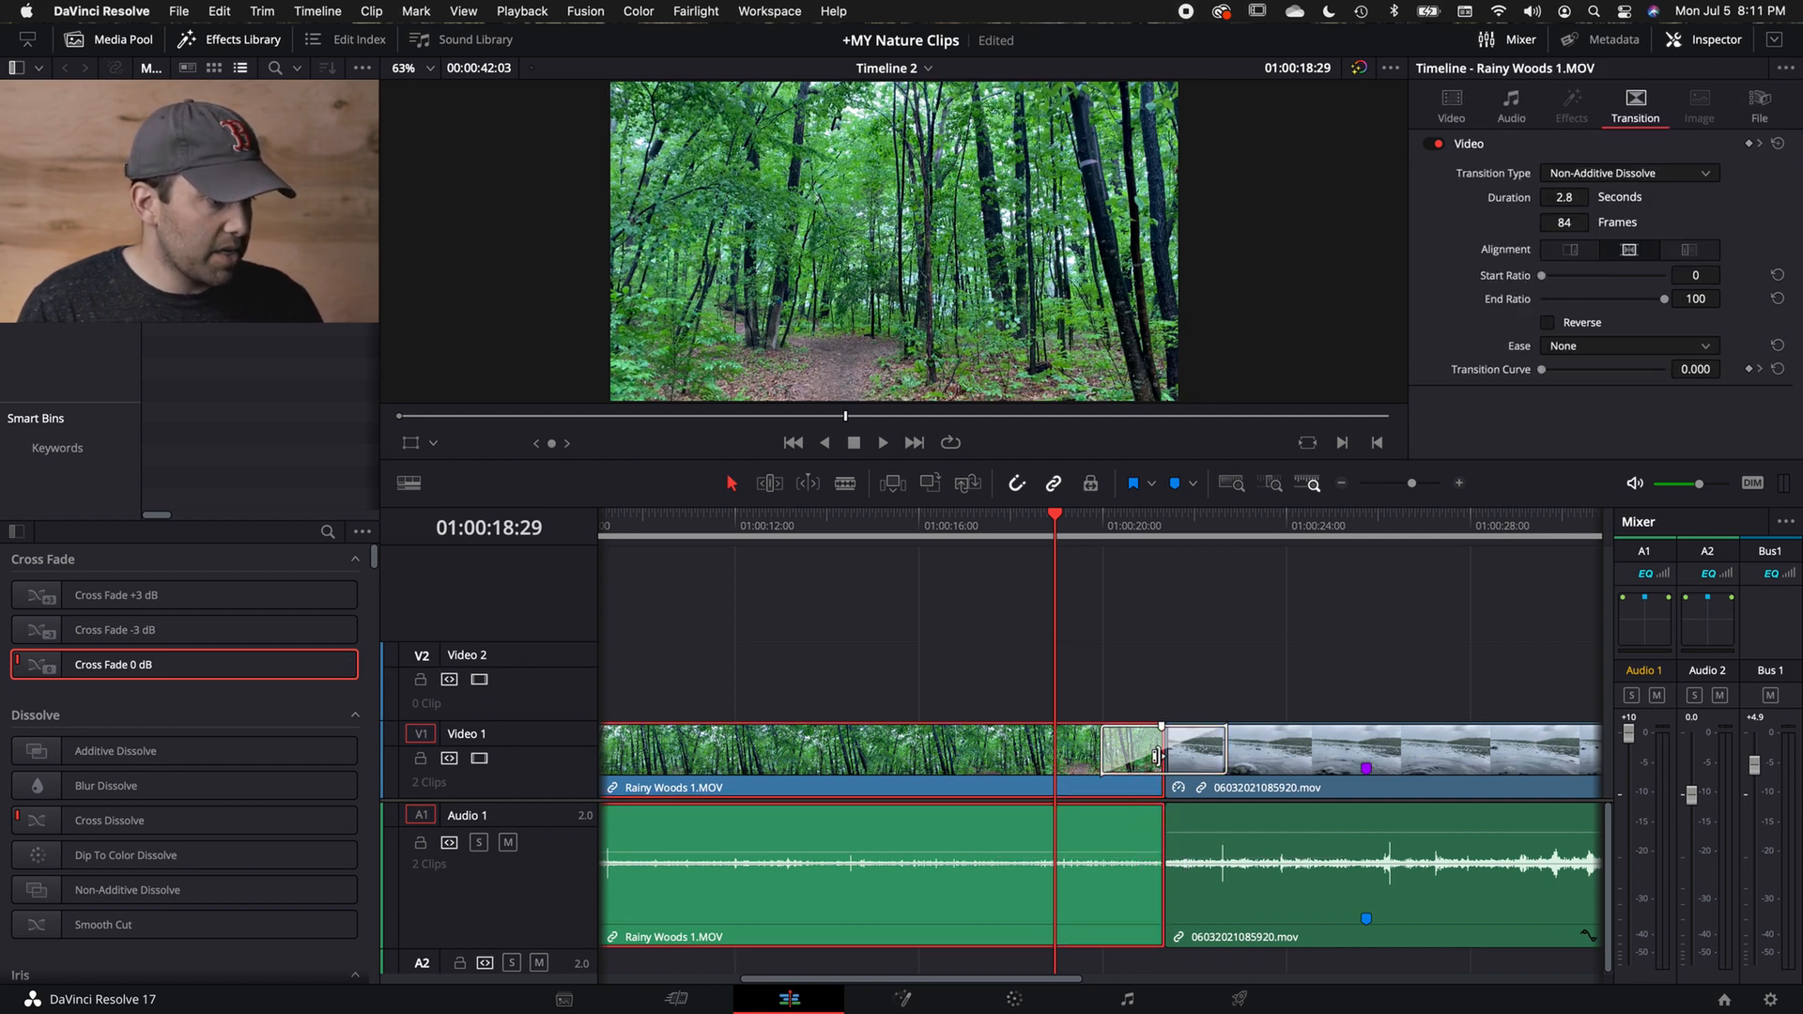
click(1144, 761)
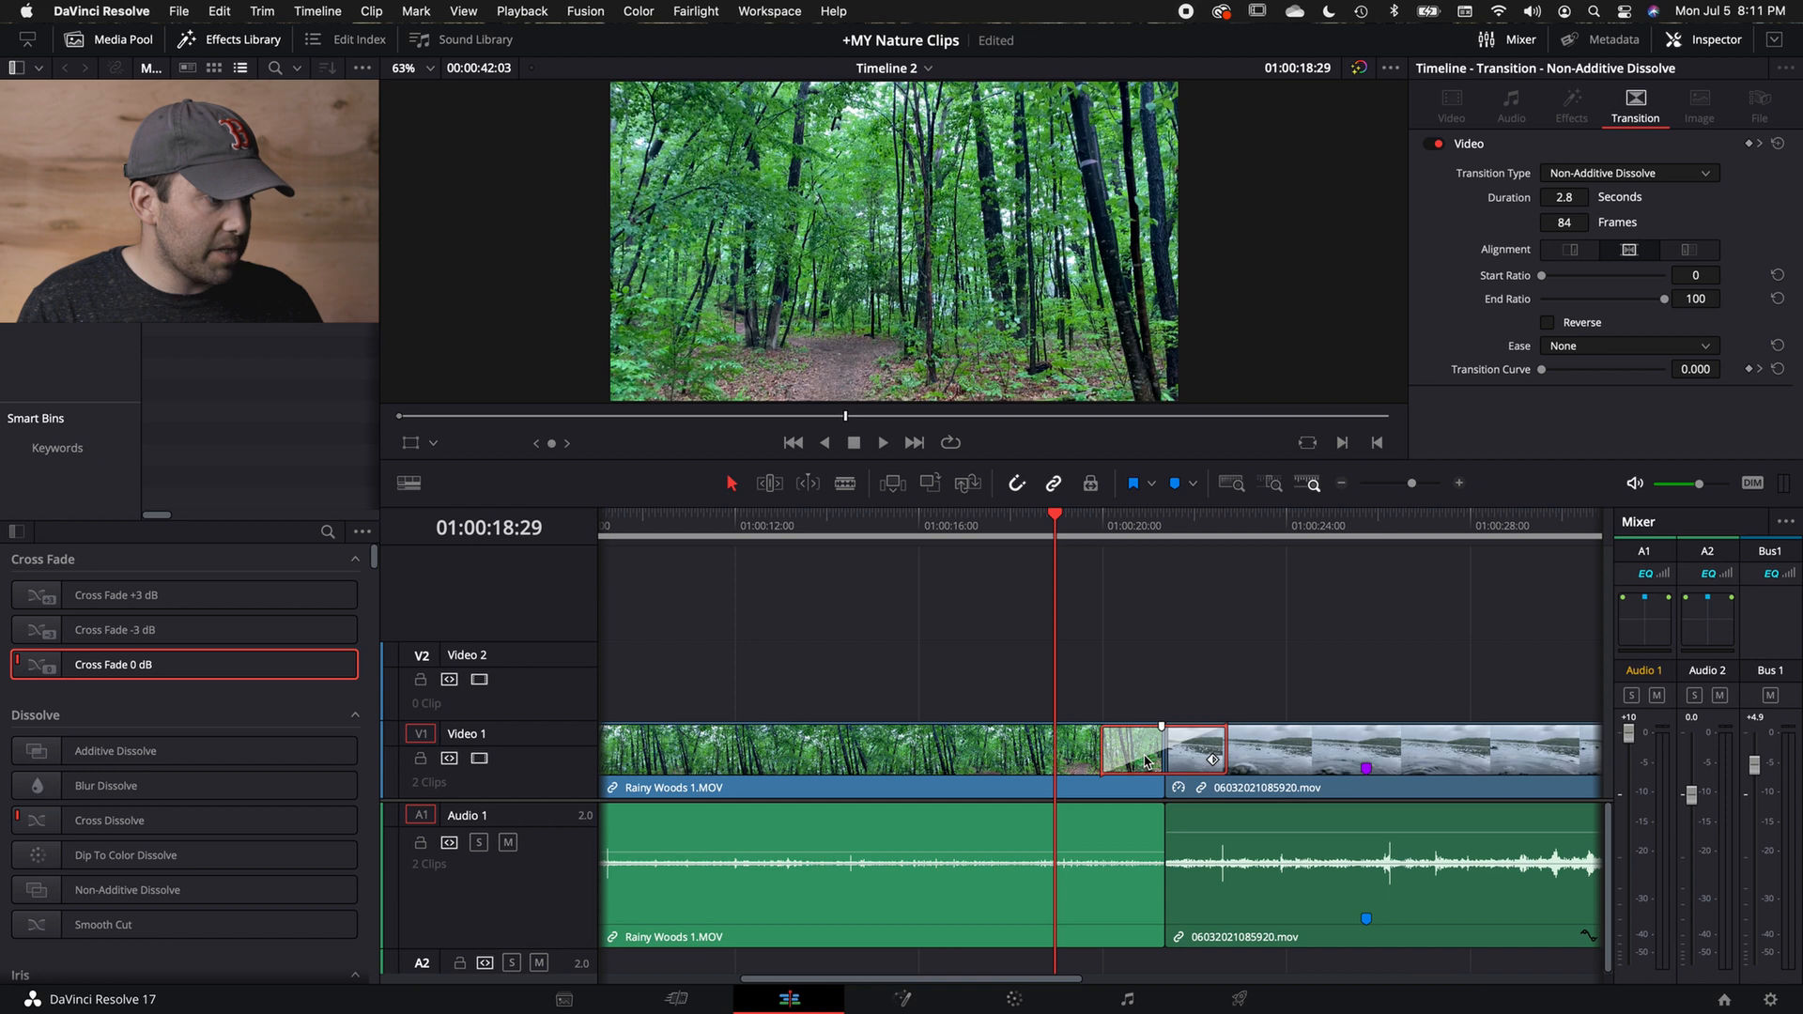
key(BackSpace)
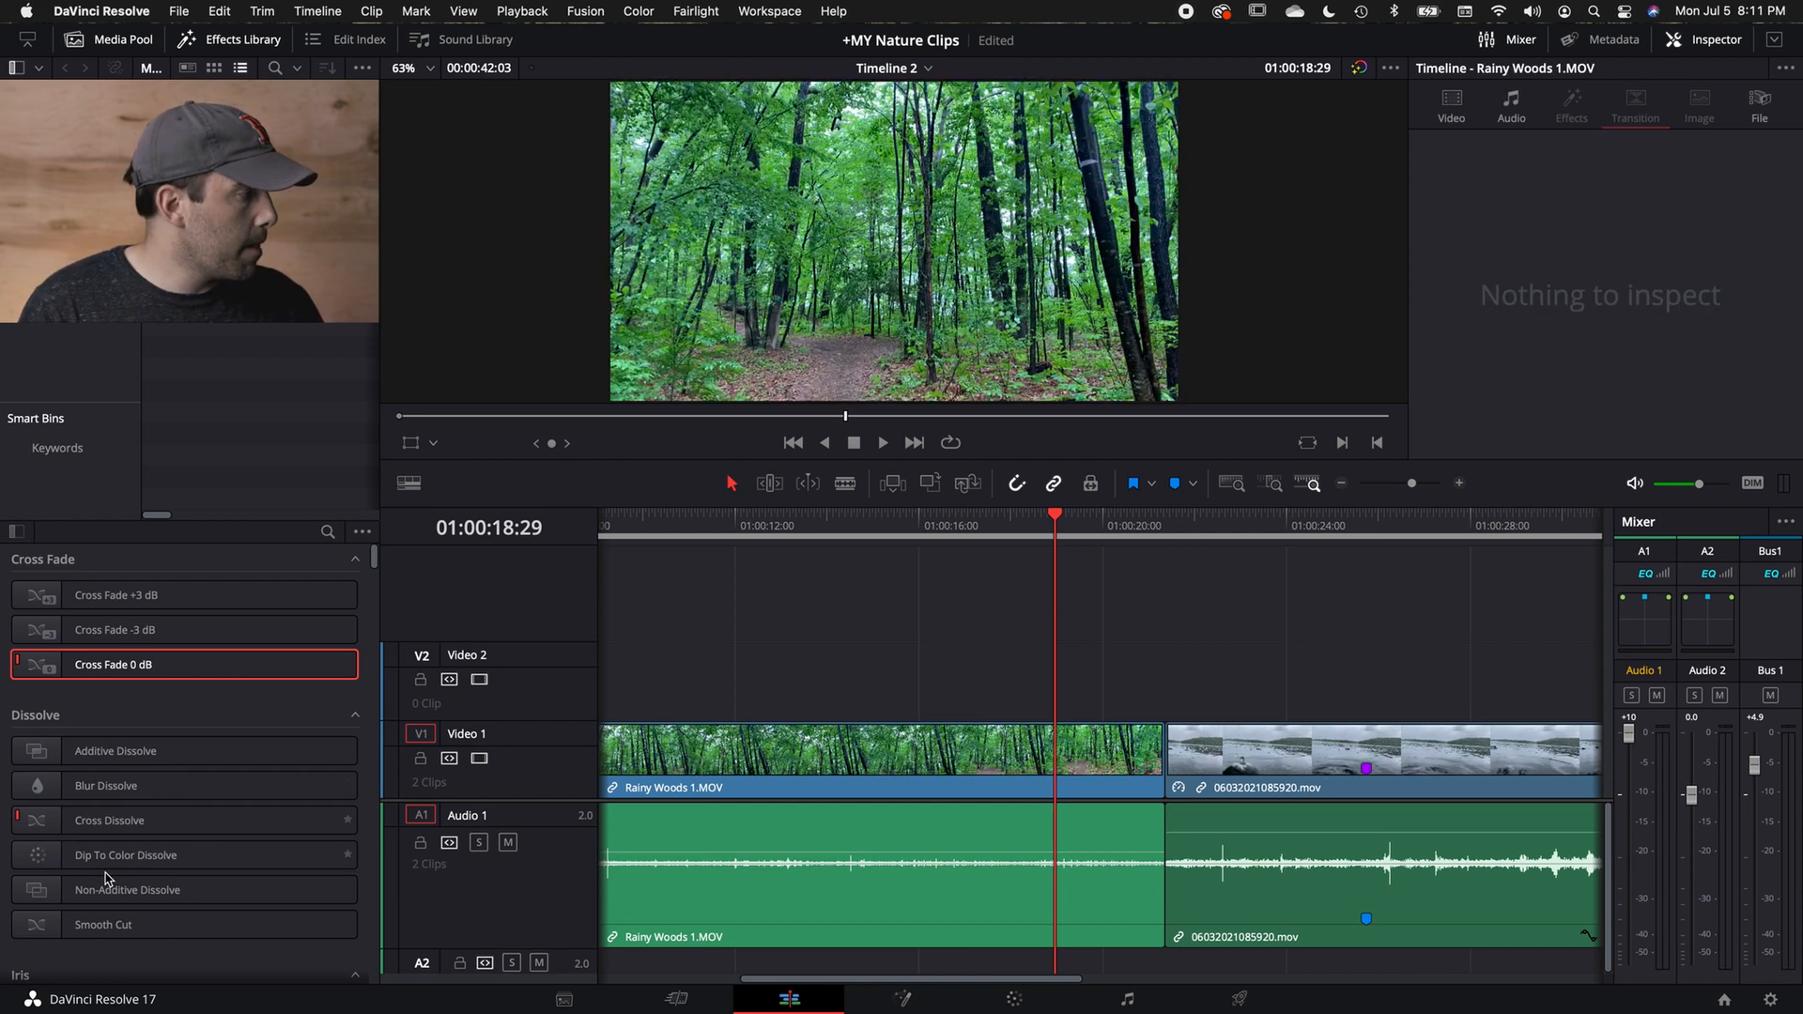
Add a Non-Additive Dissolve to the video cut and a Cross Fade 0 dB to the audio cut, lengthening both together to 1.8 seconds.
drag(127, 889, 1165, 768)
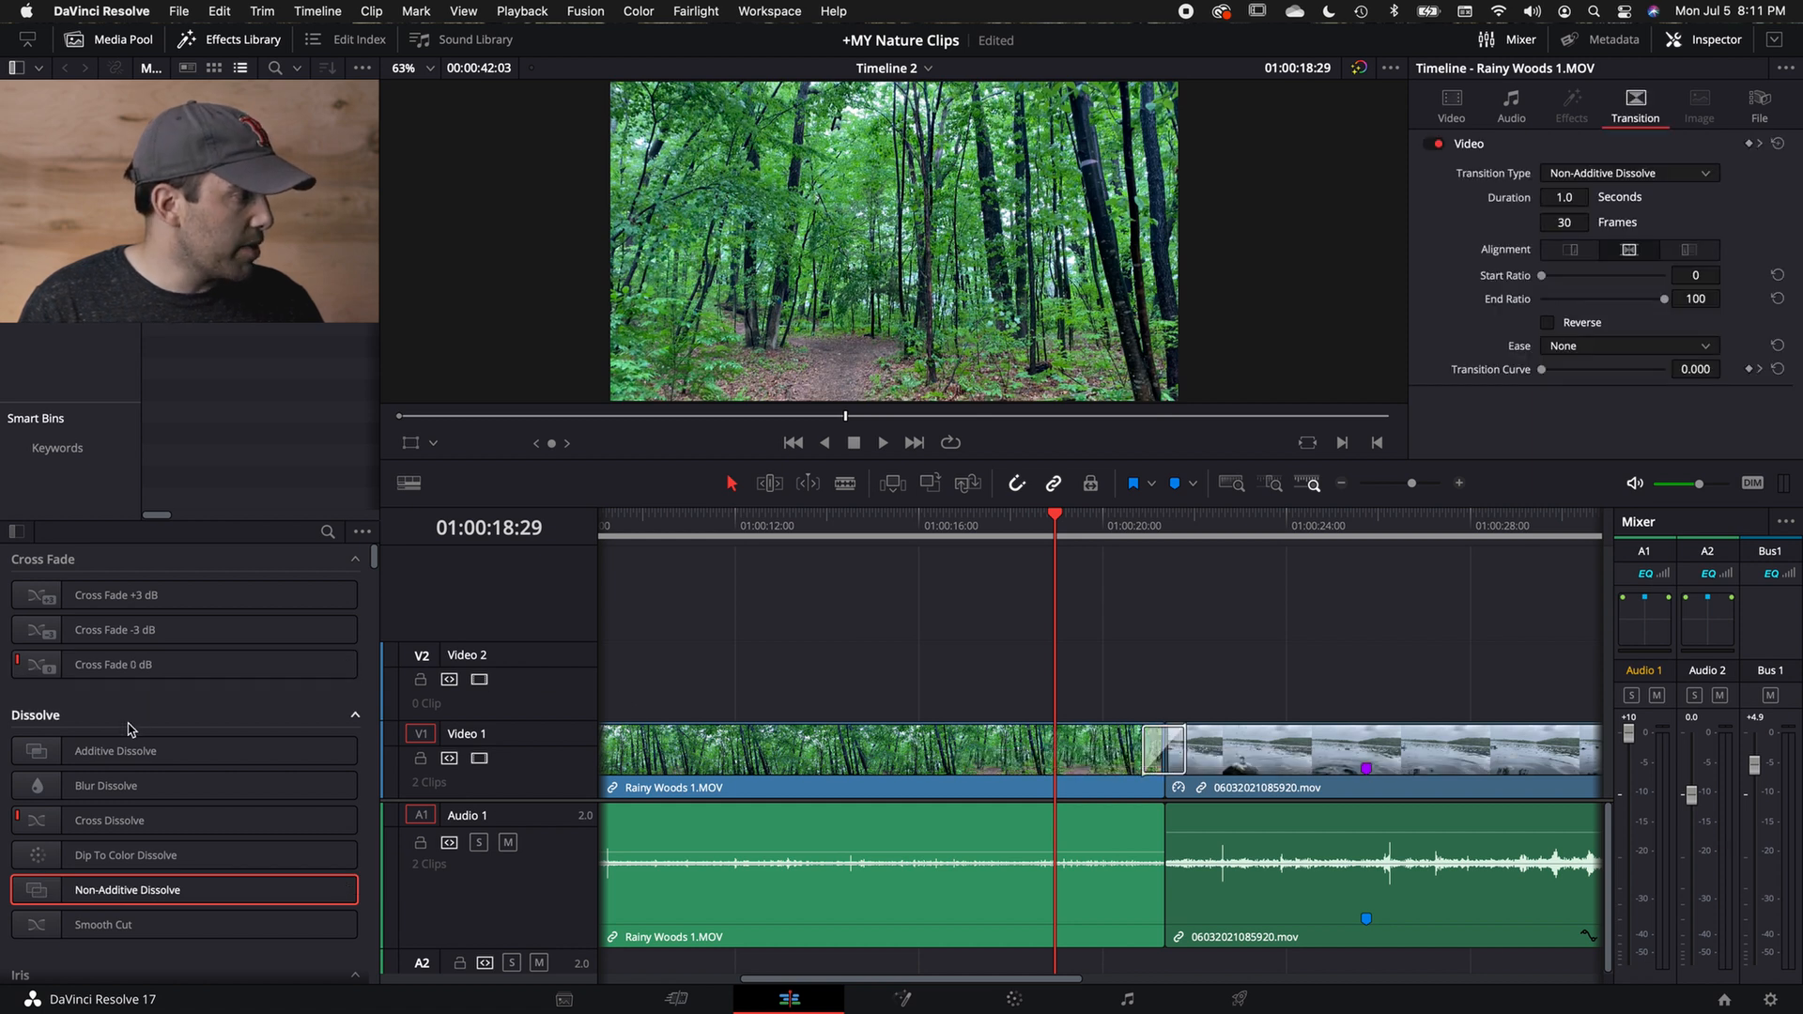
drag(130, 663, 1207, 878)
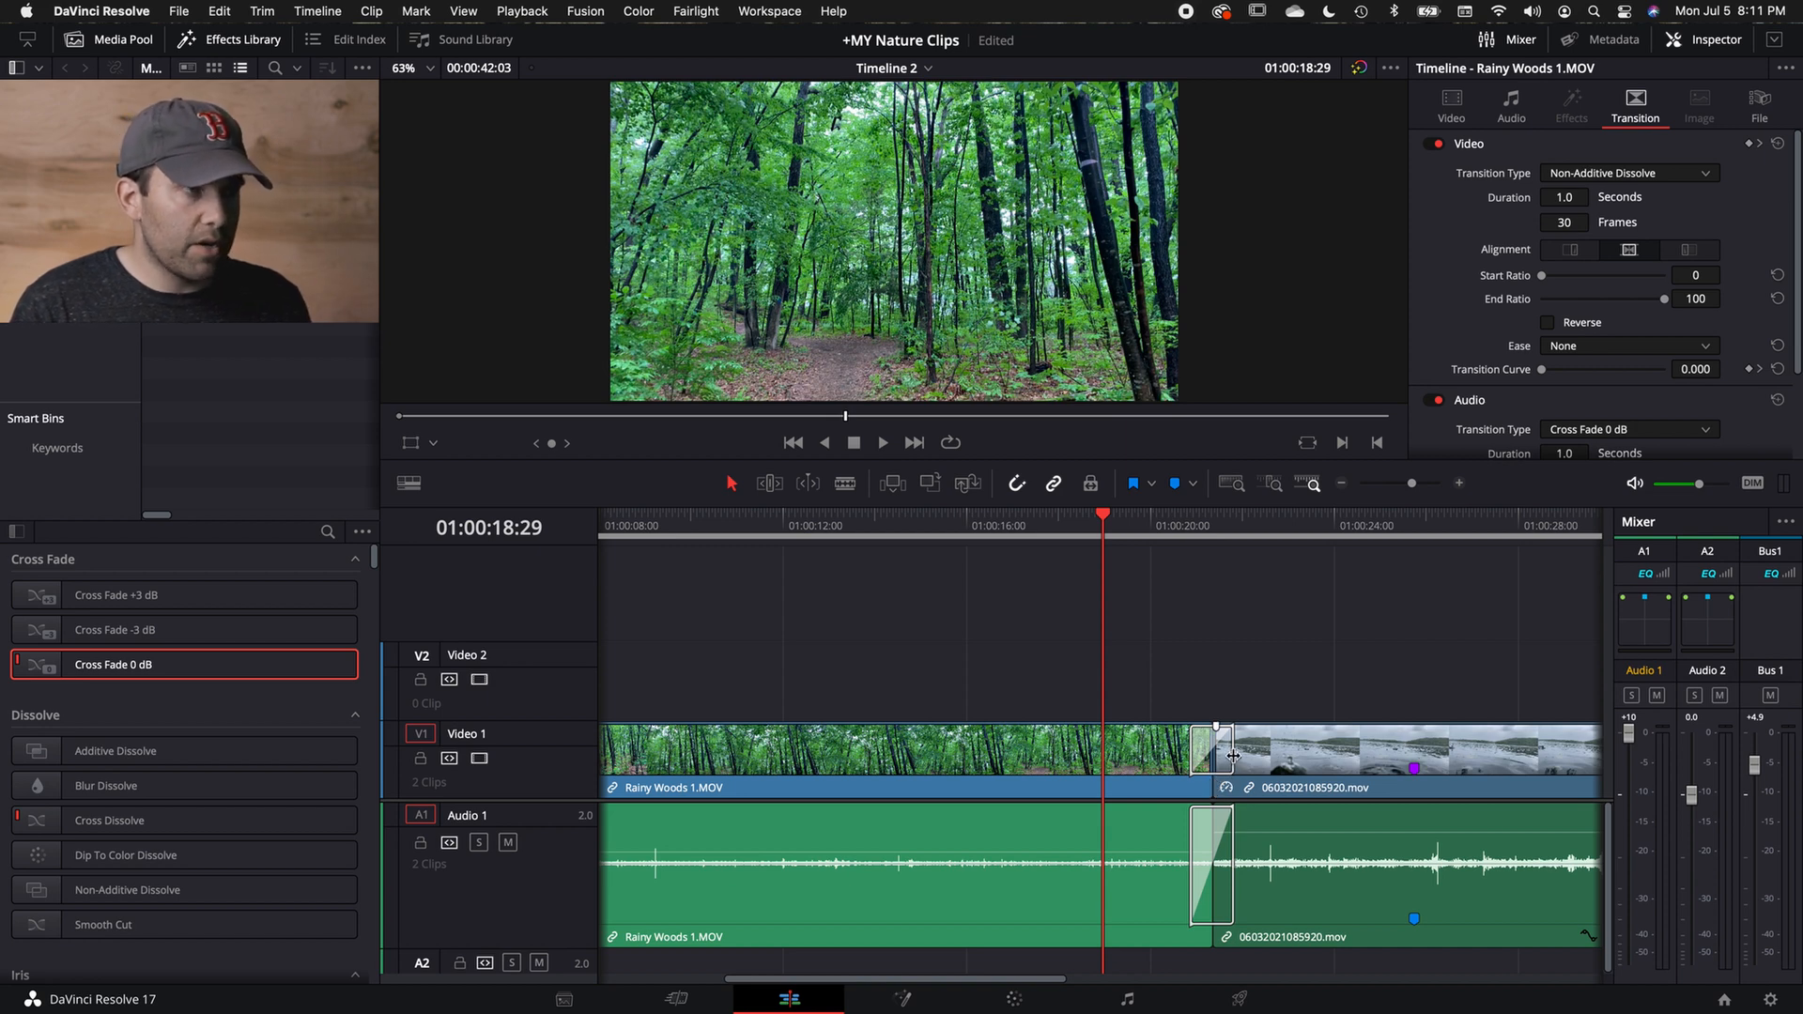
mouse_move(1234, 756)
mouse_down()
mouse_move(1294, 759)
mouse_move(1248, 771)
mouse_up()
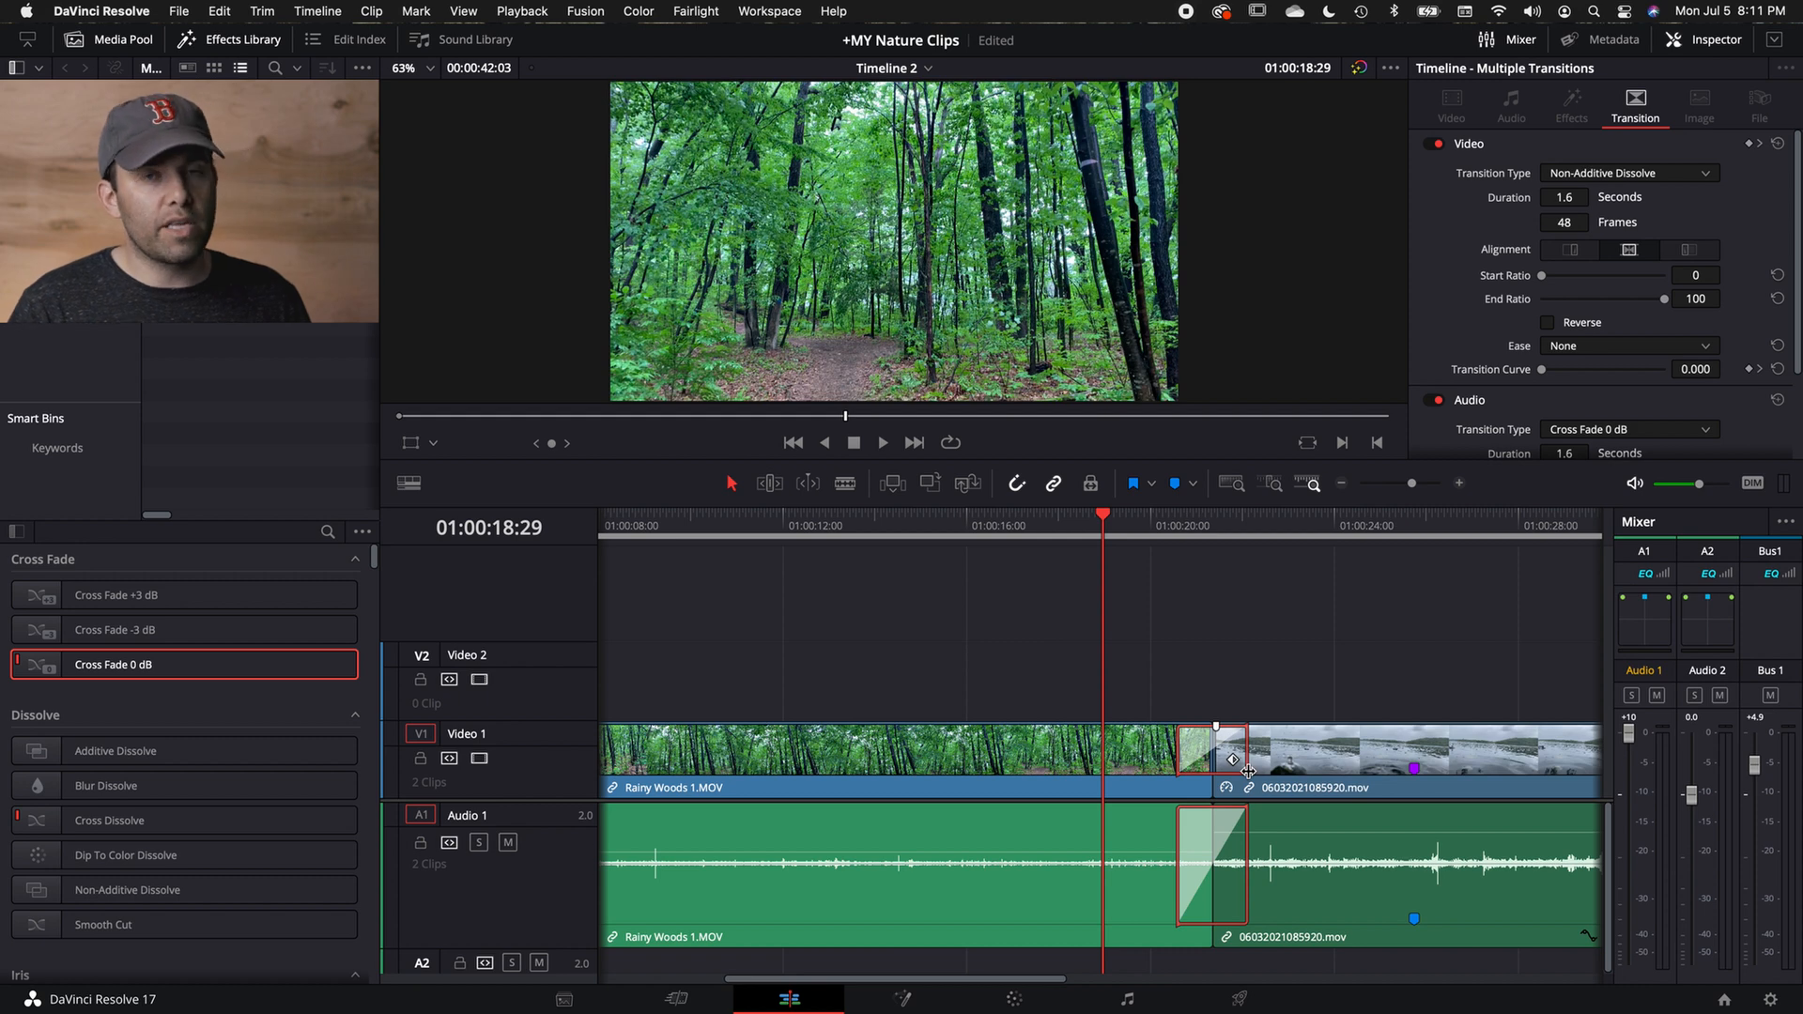
drag(1249, 761, 1254, 762)
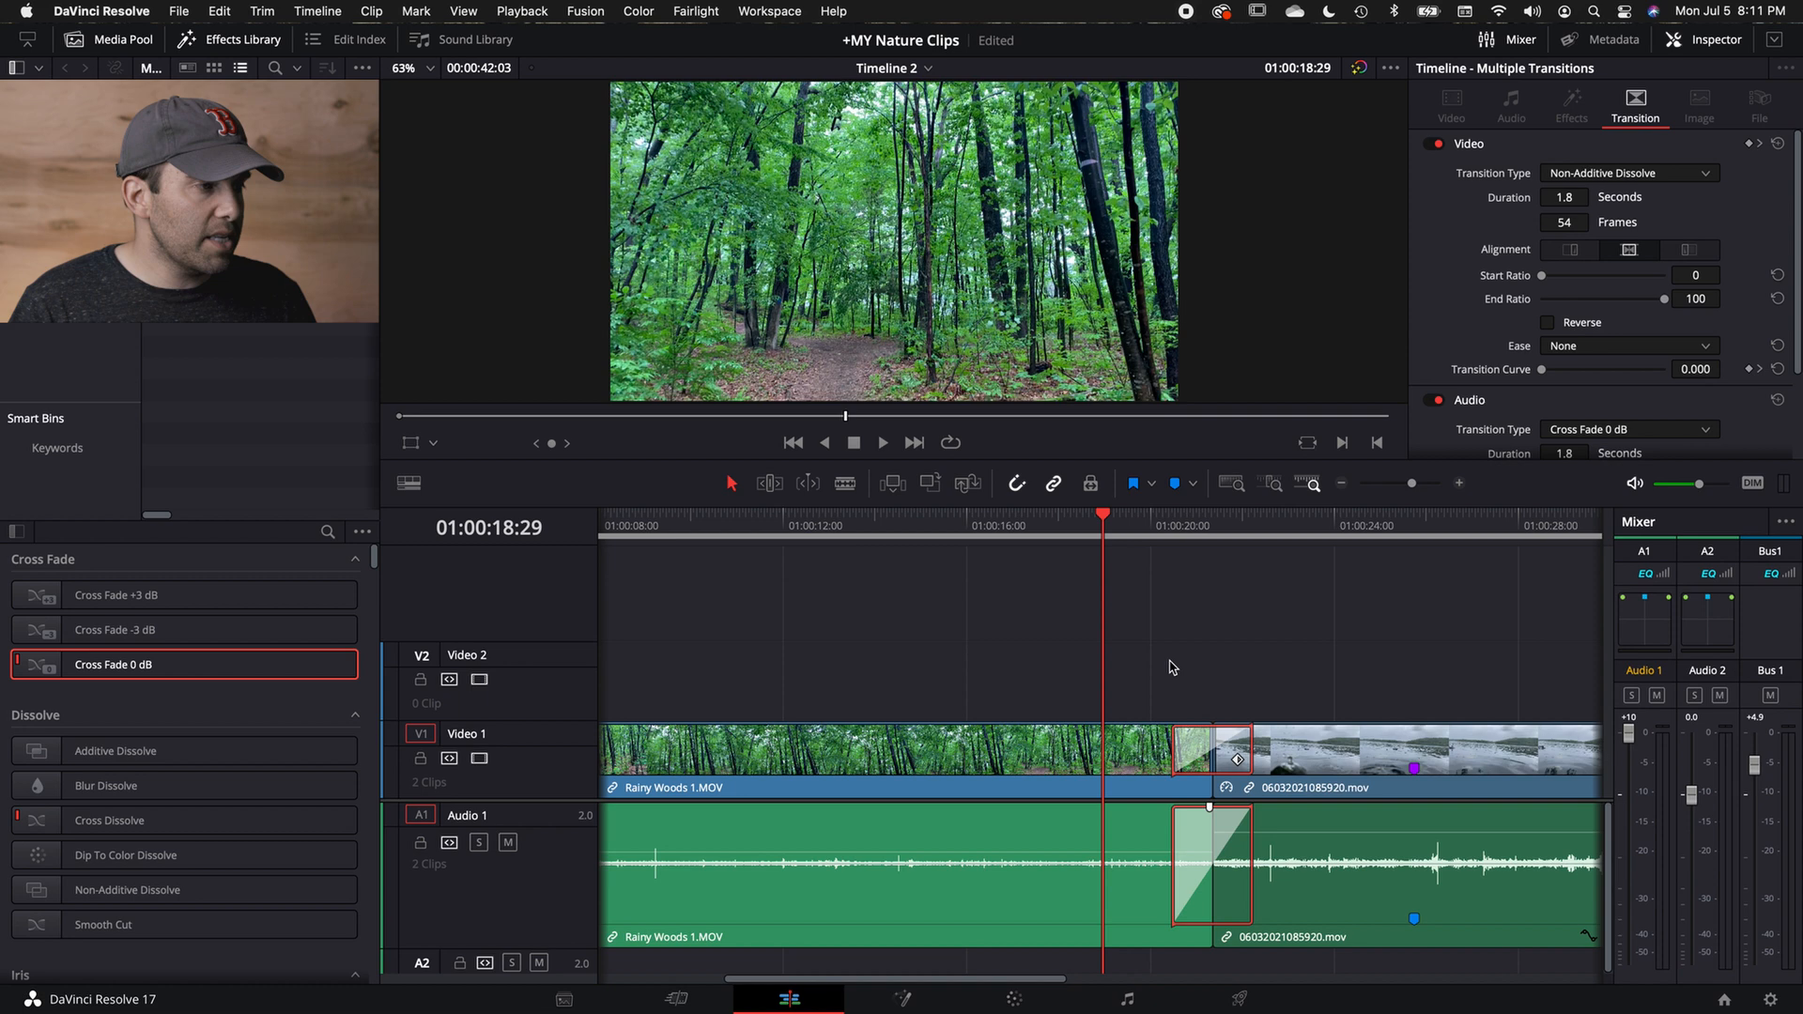
Play the timeline twice from before the 1.8-second woods-to-lake transitions into the lake clip.
click(1144, 575)
drag(1105, 516, 1061, 515)
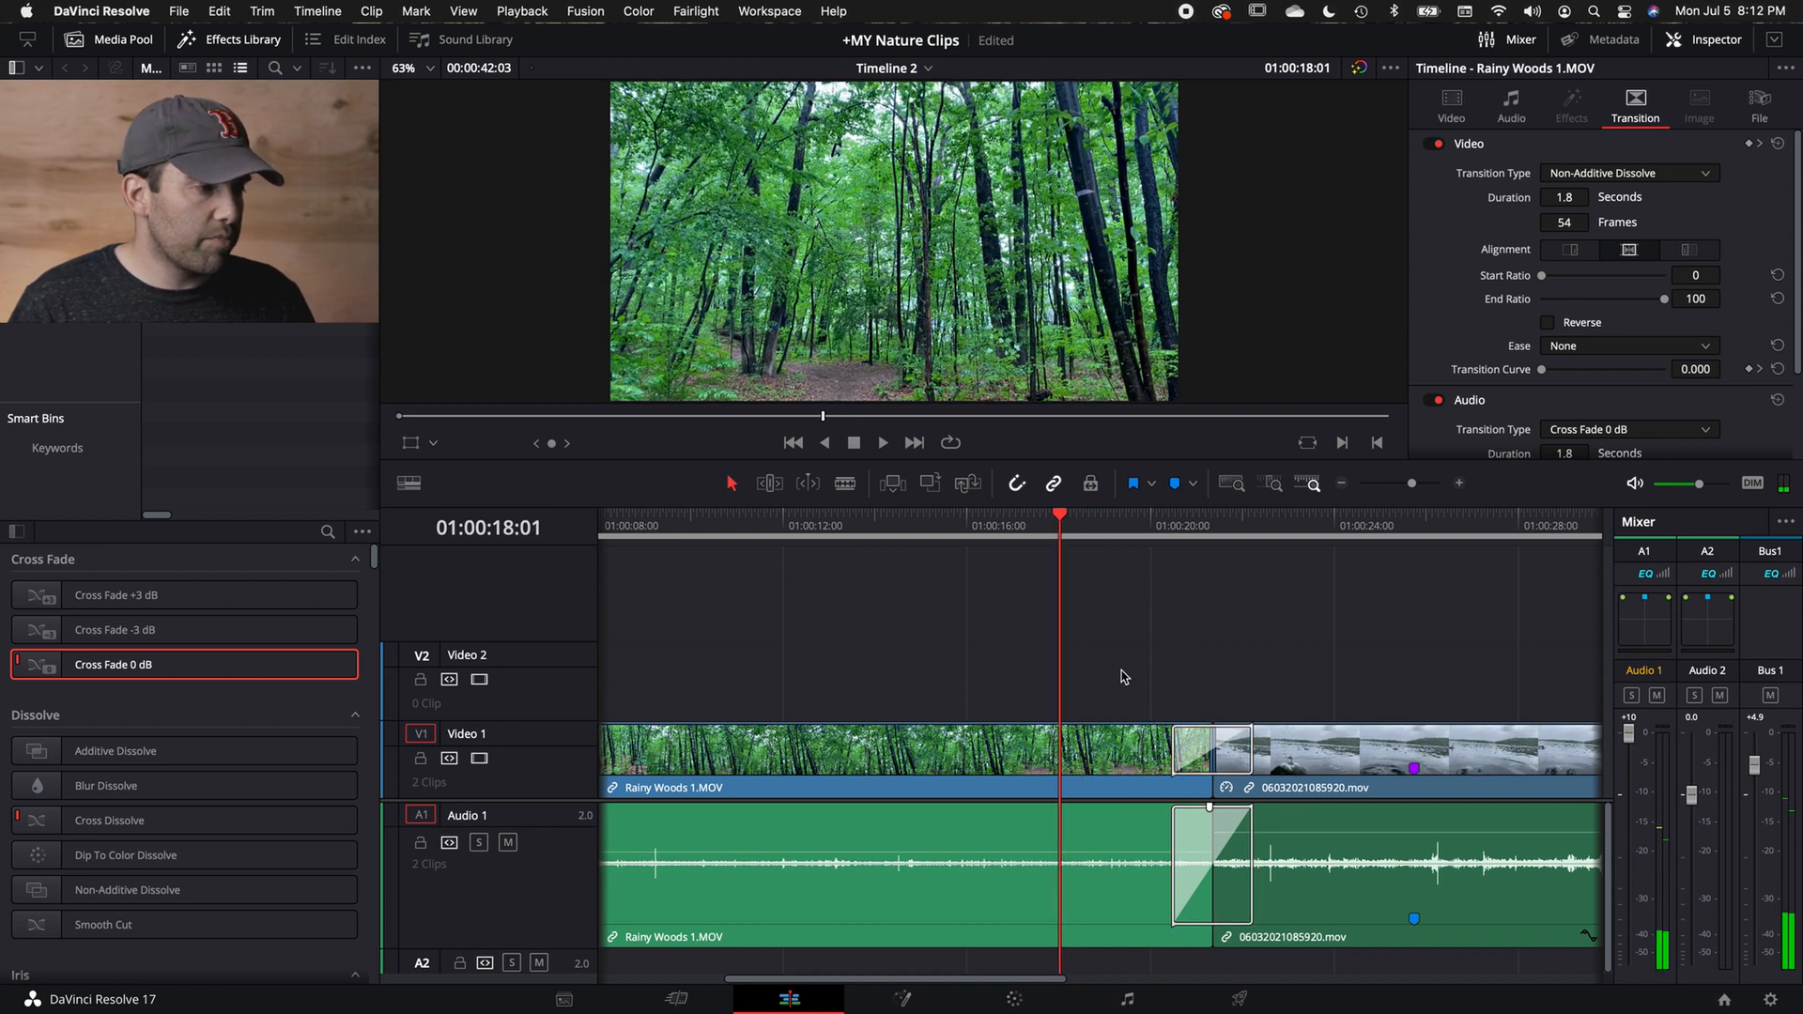
key(space)
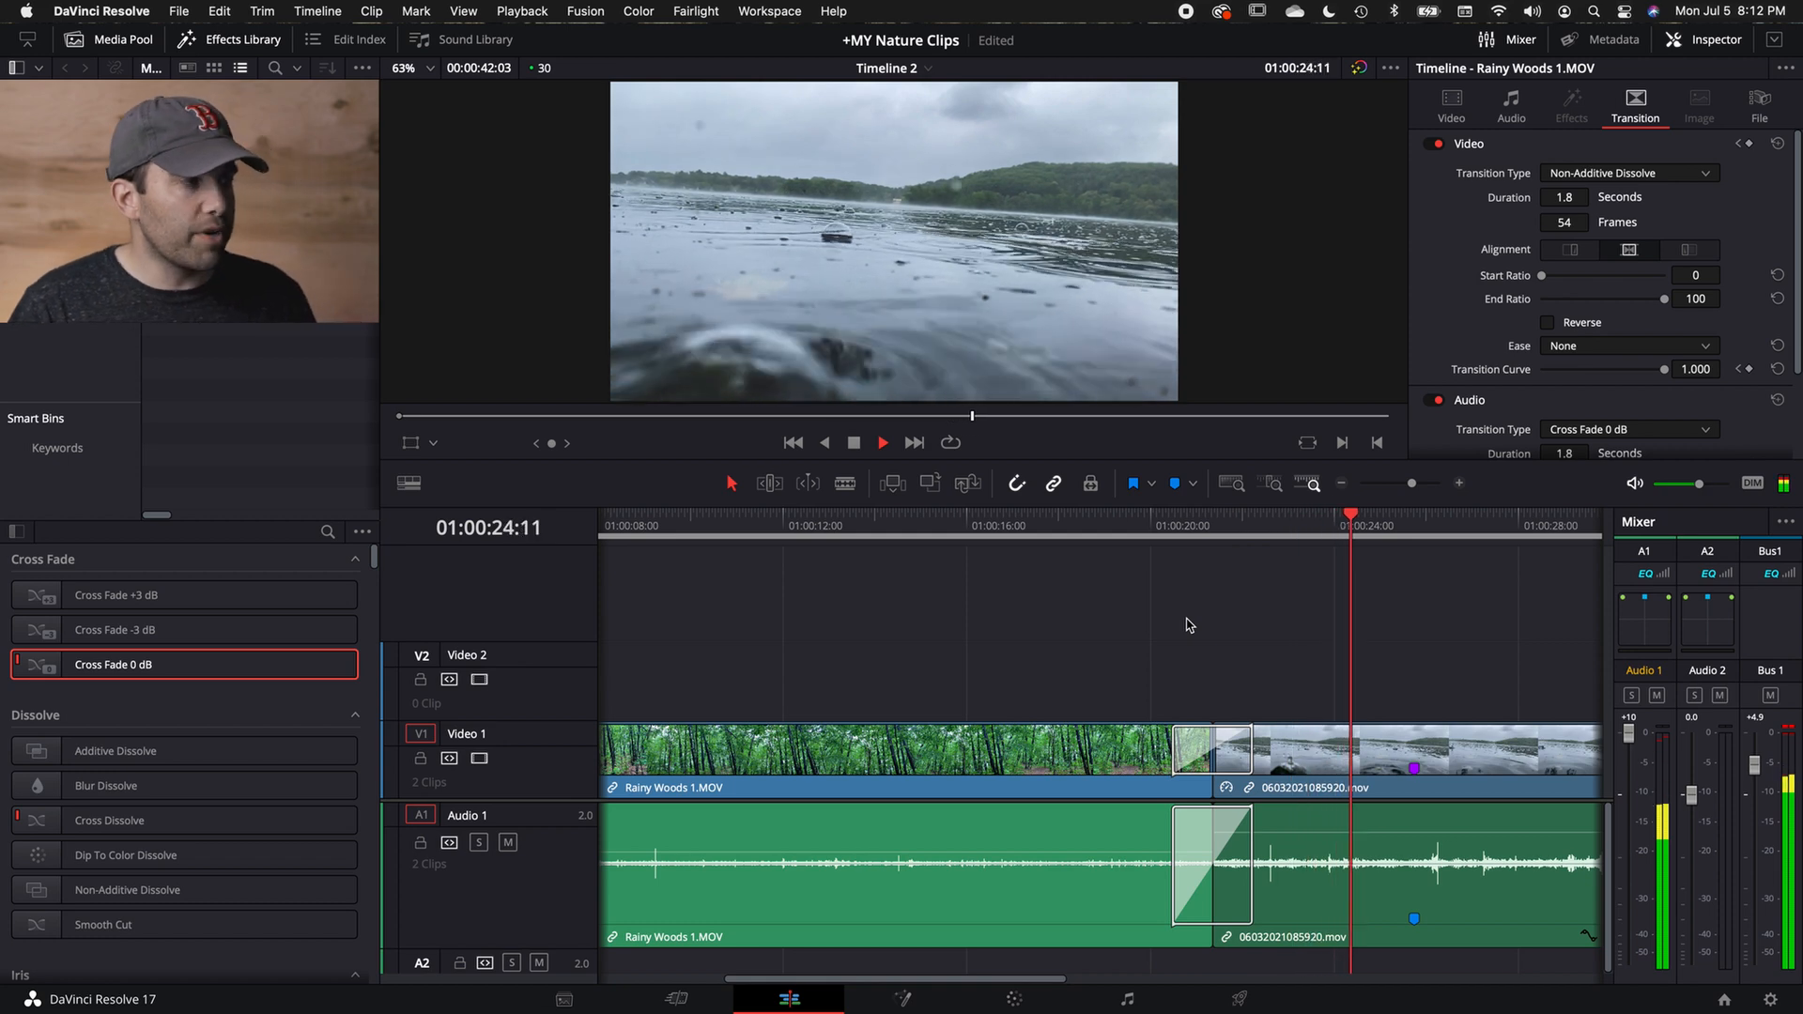
key(space)
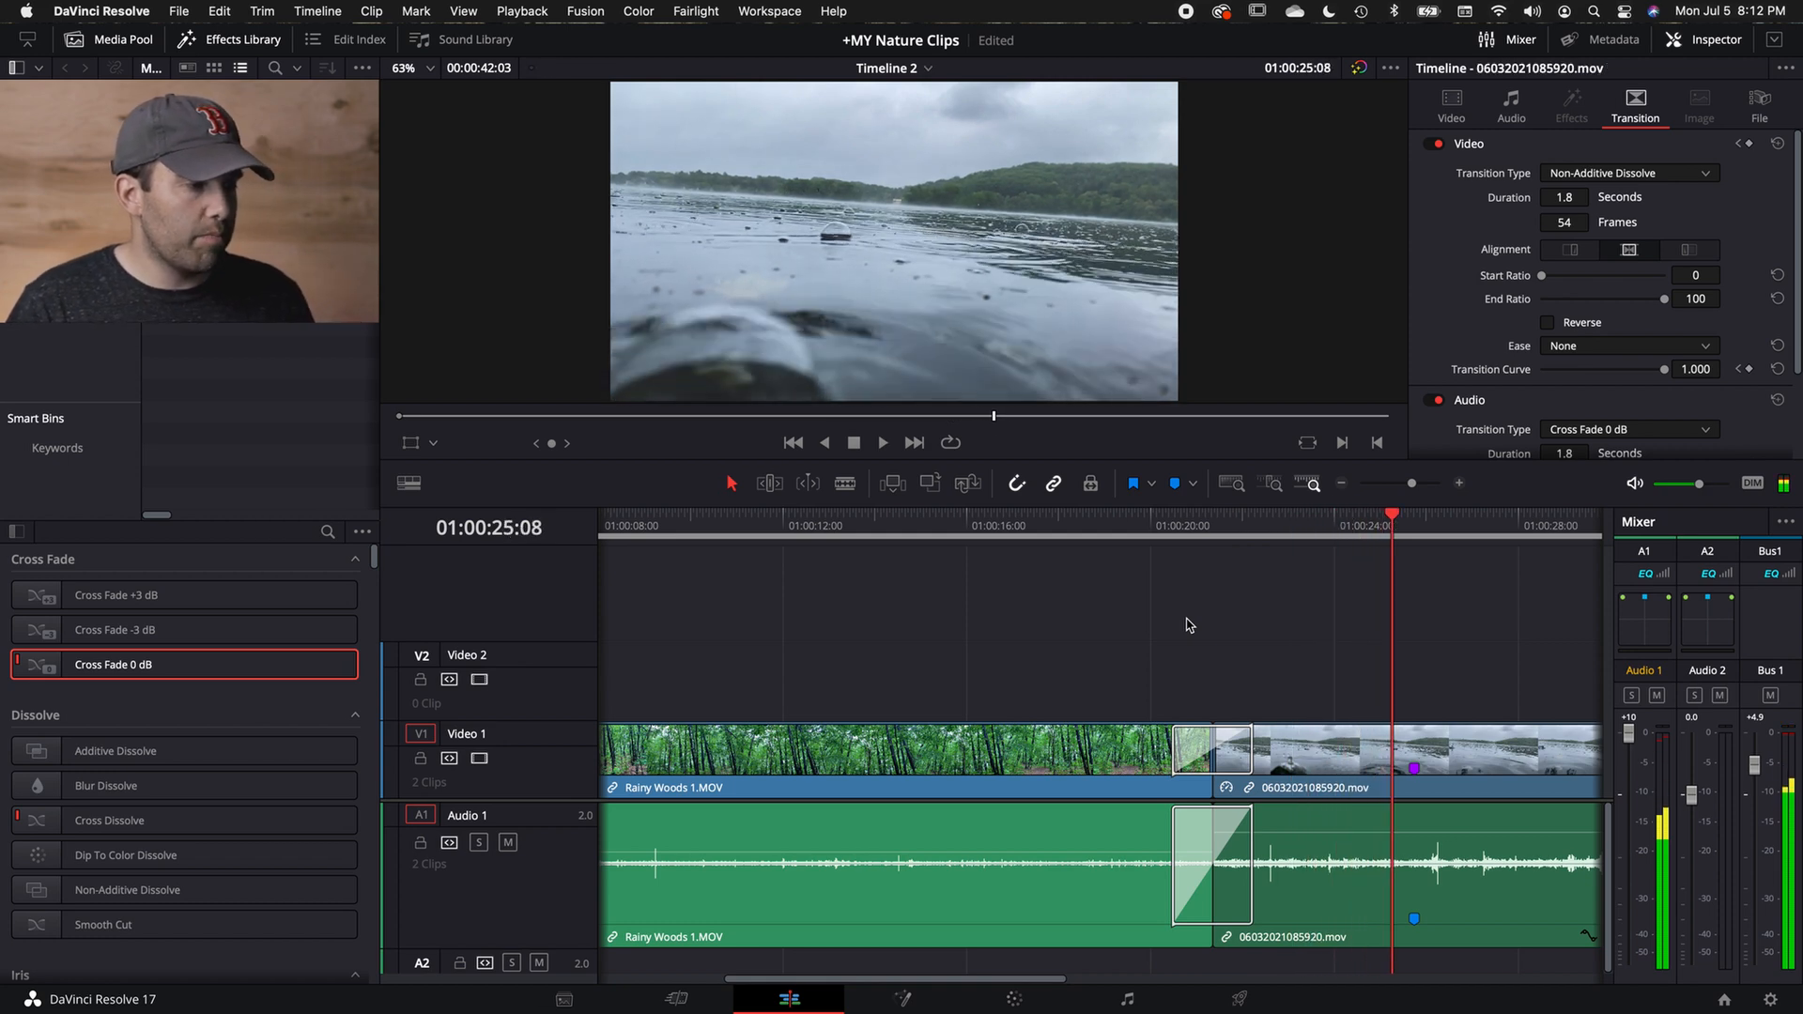
click(1139, 526)
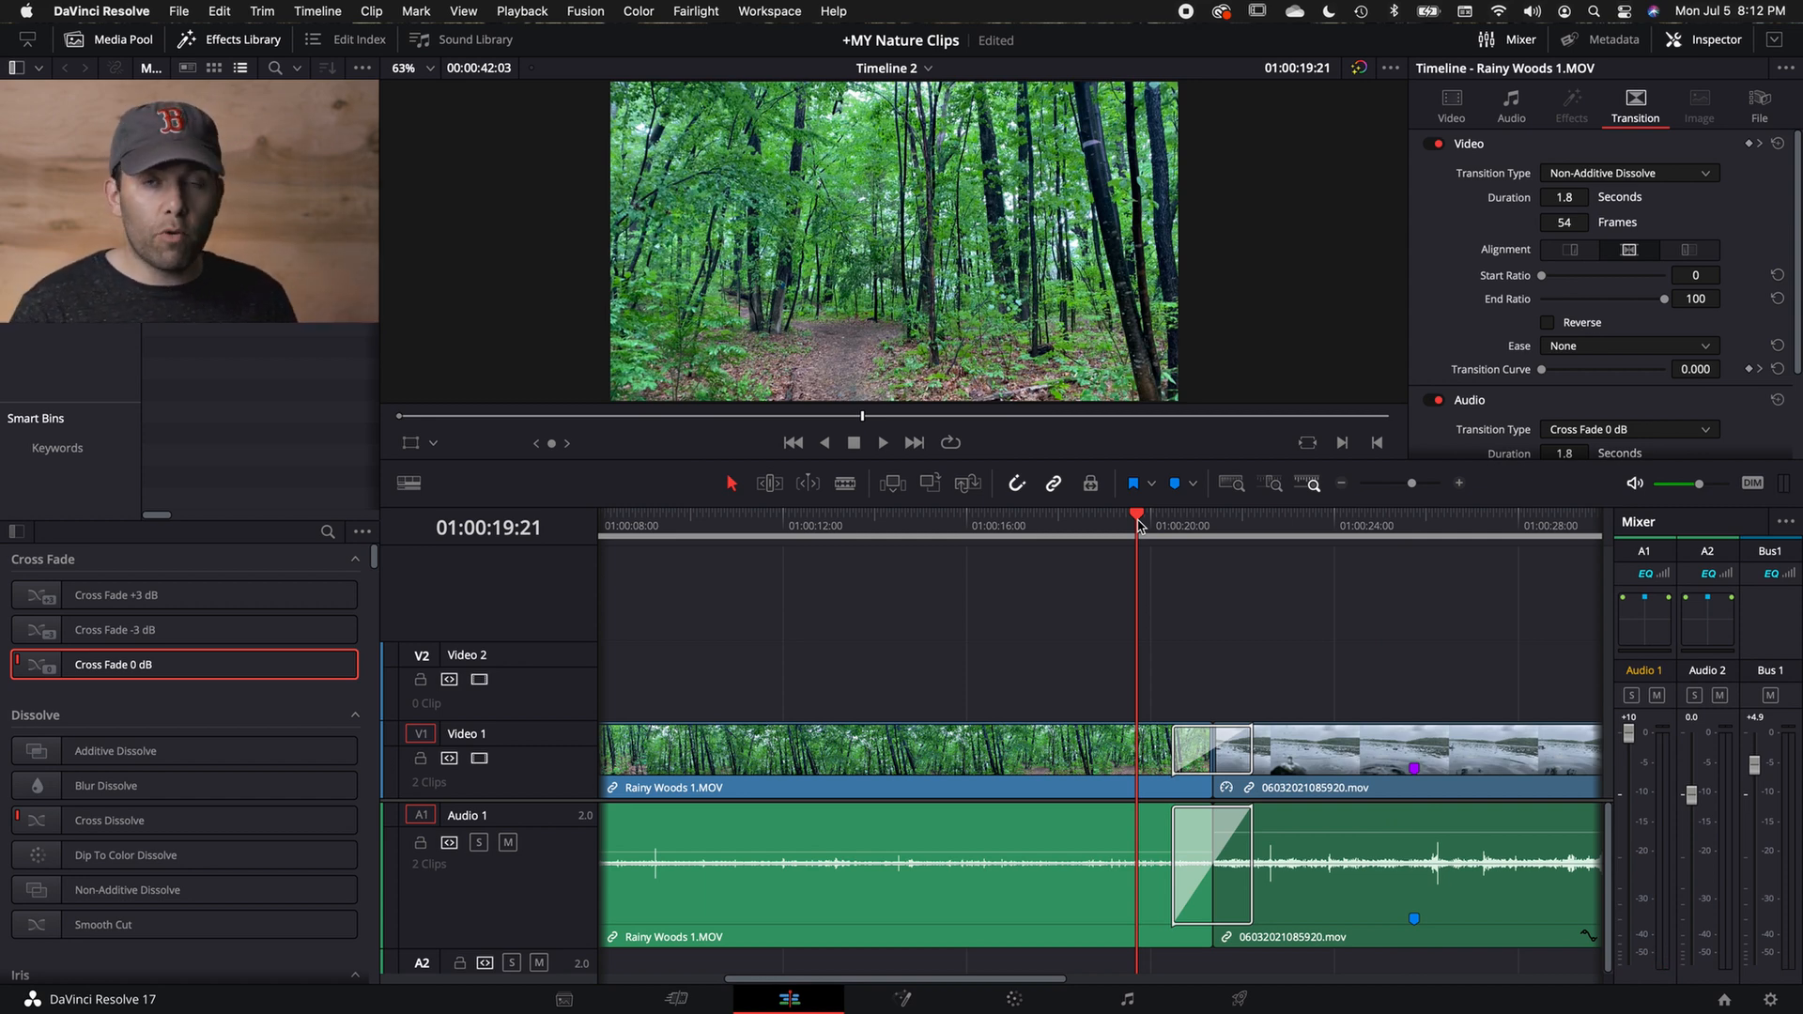
drag(1140, 526, 1111, 524)
key(space)
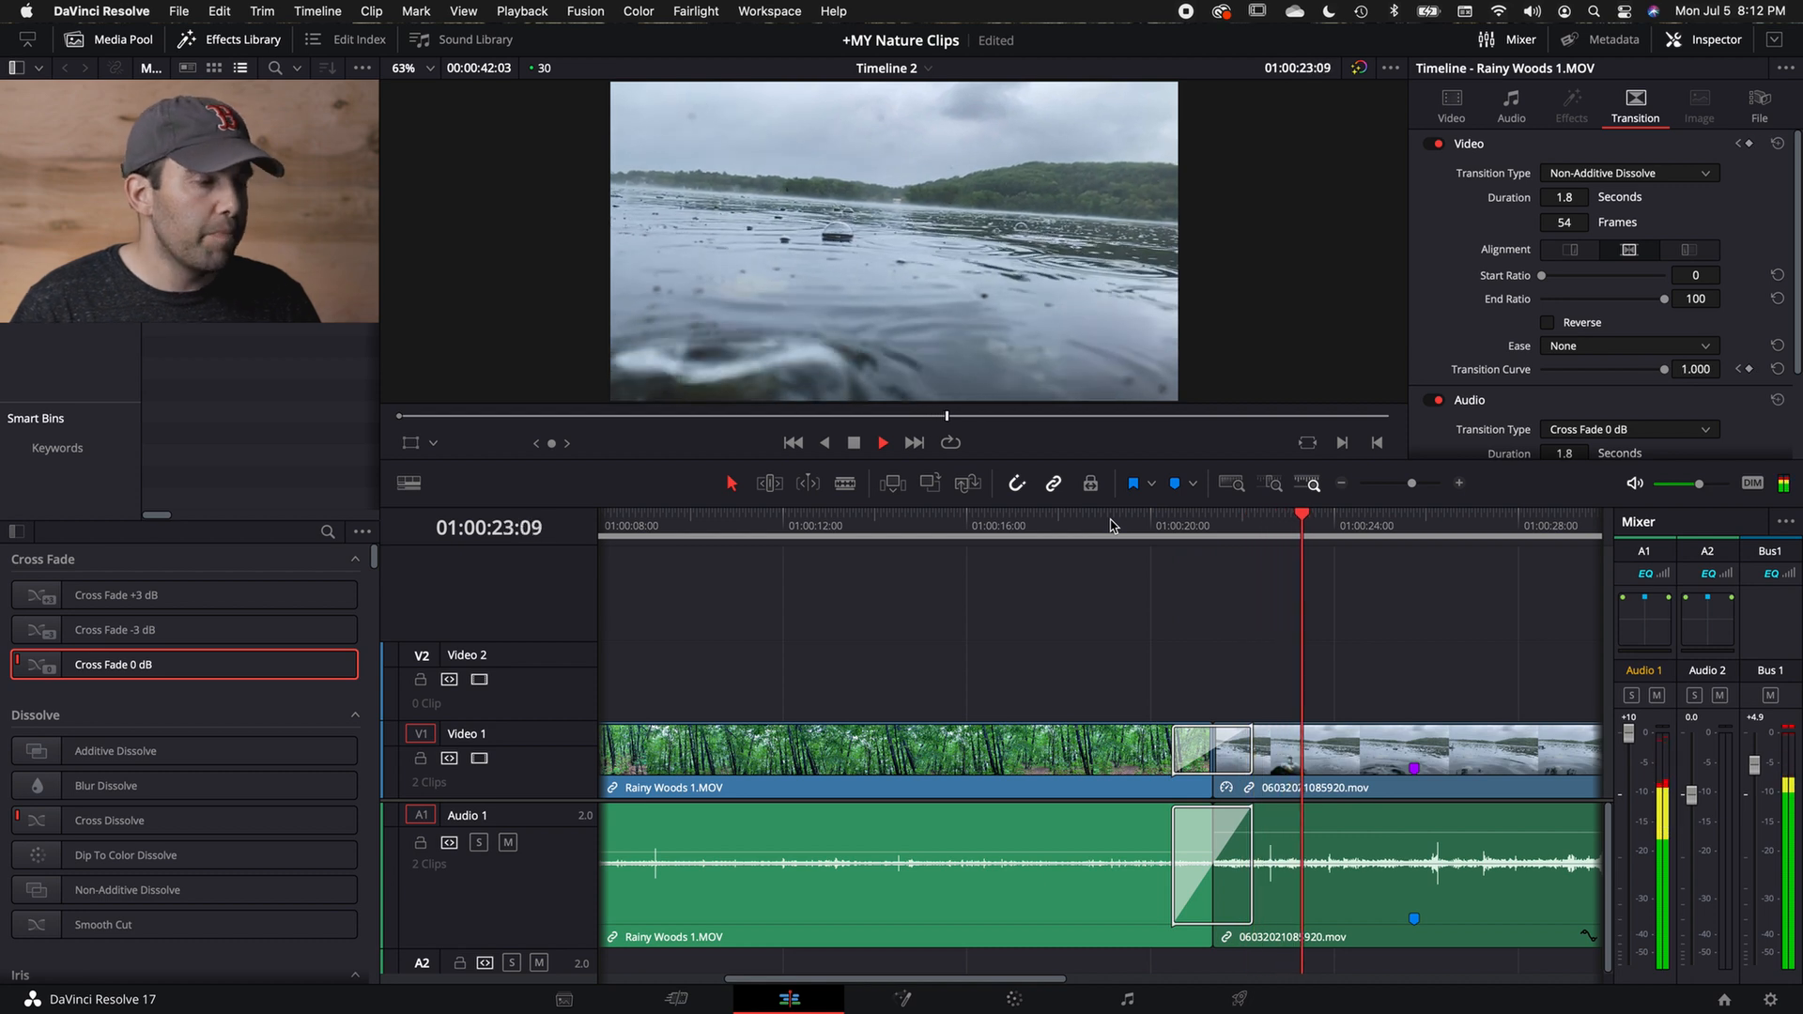
key(space)
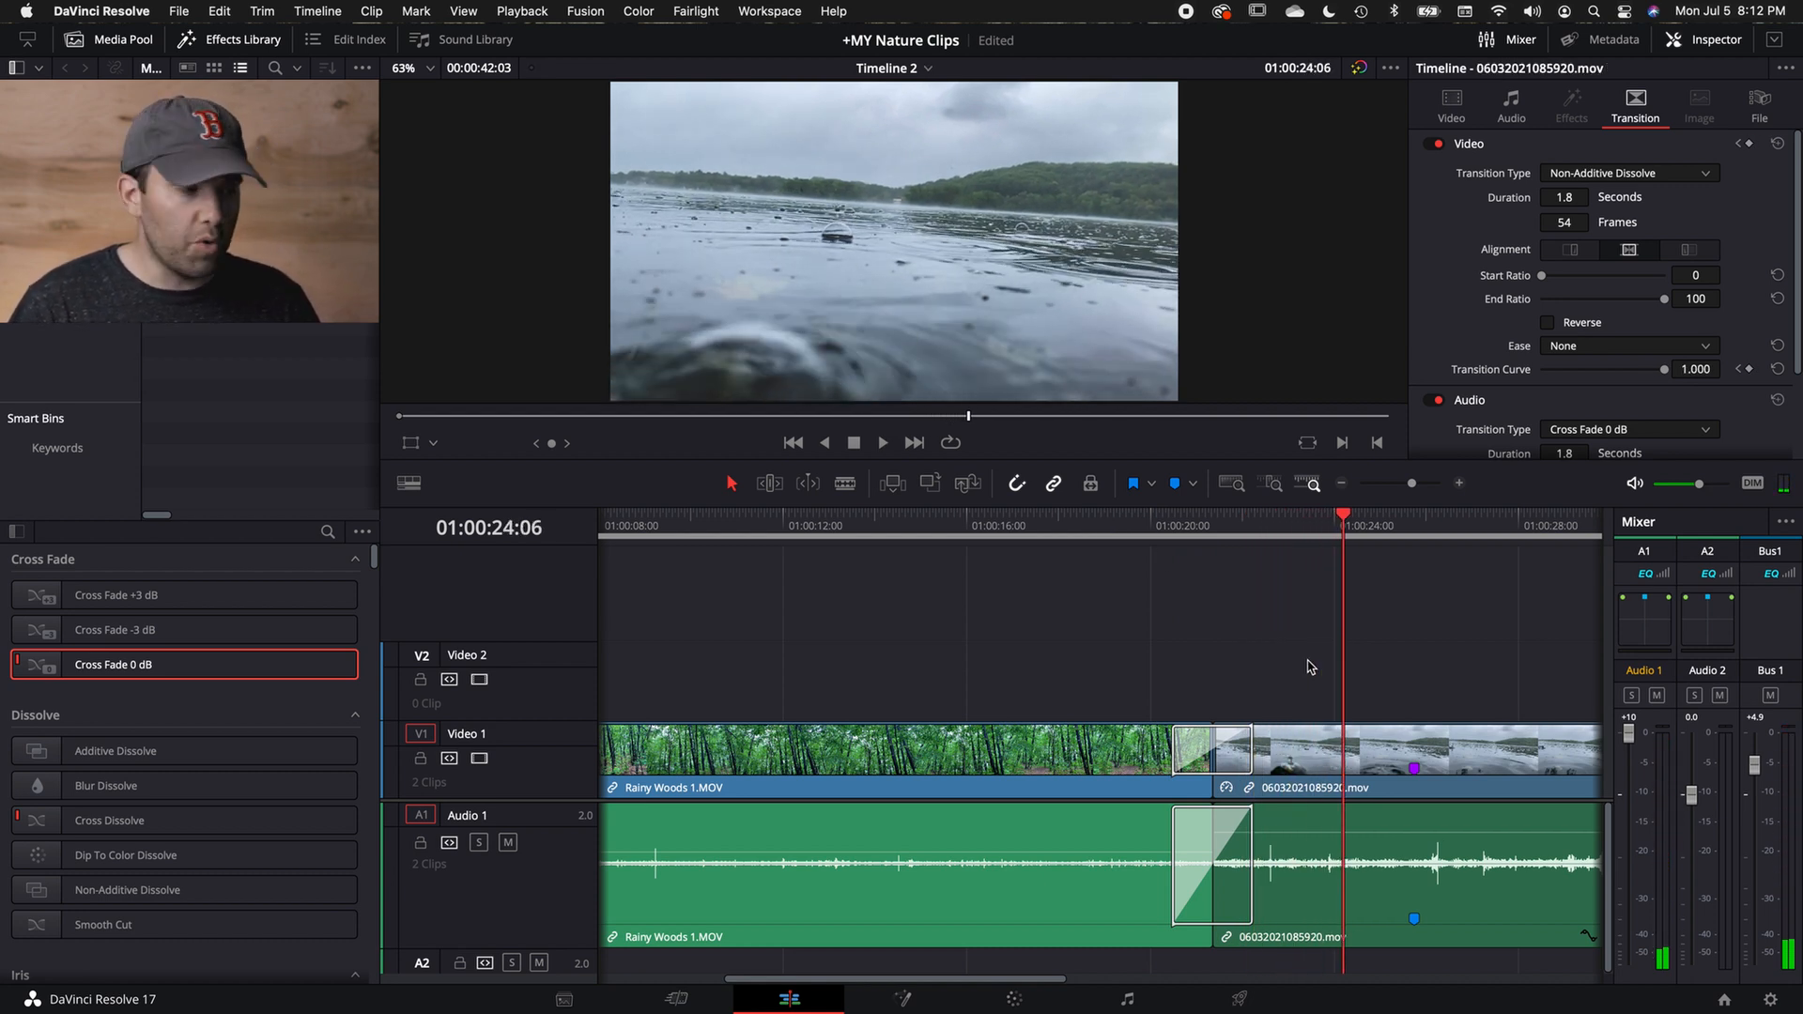
Replace both 1.8-second transitions with a 2.7-second Non-Additive Dissolve on the video cut only, and play across it.
click(1193, 844)
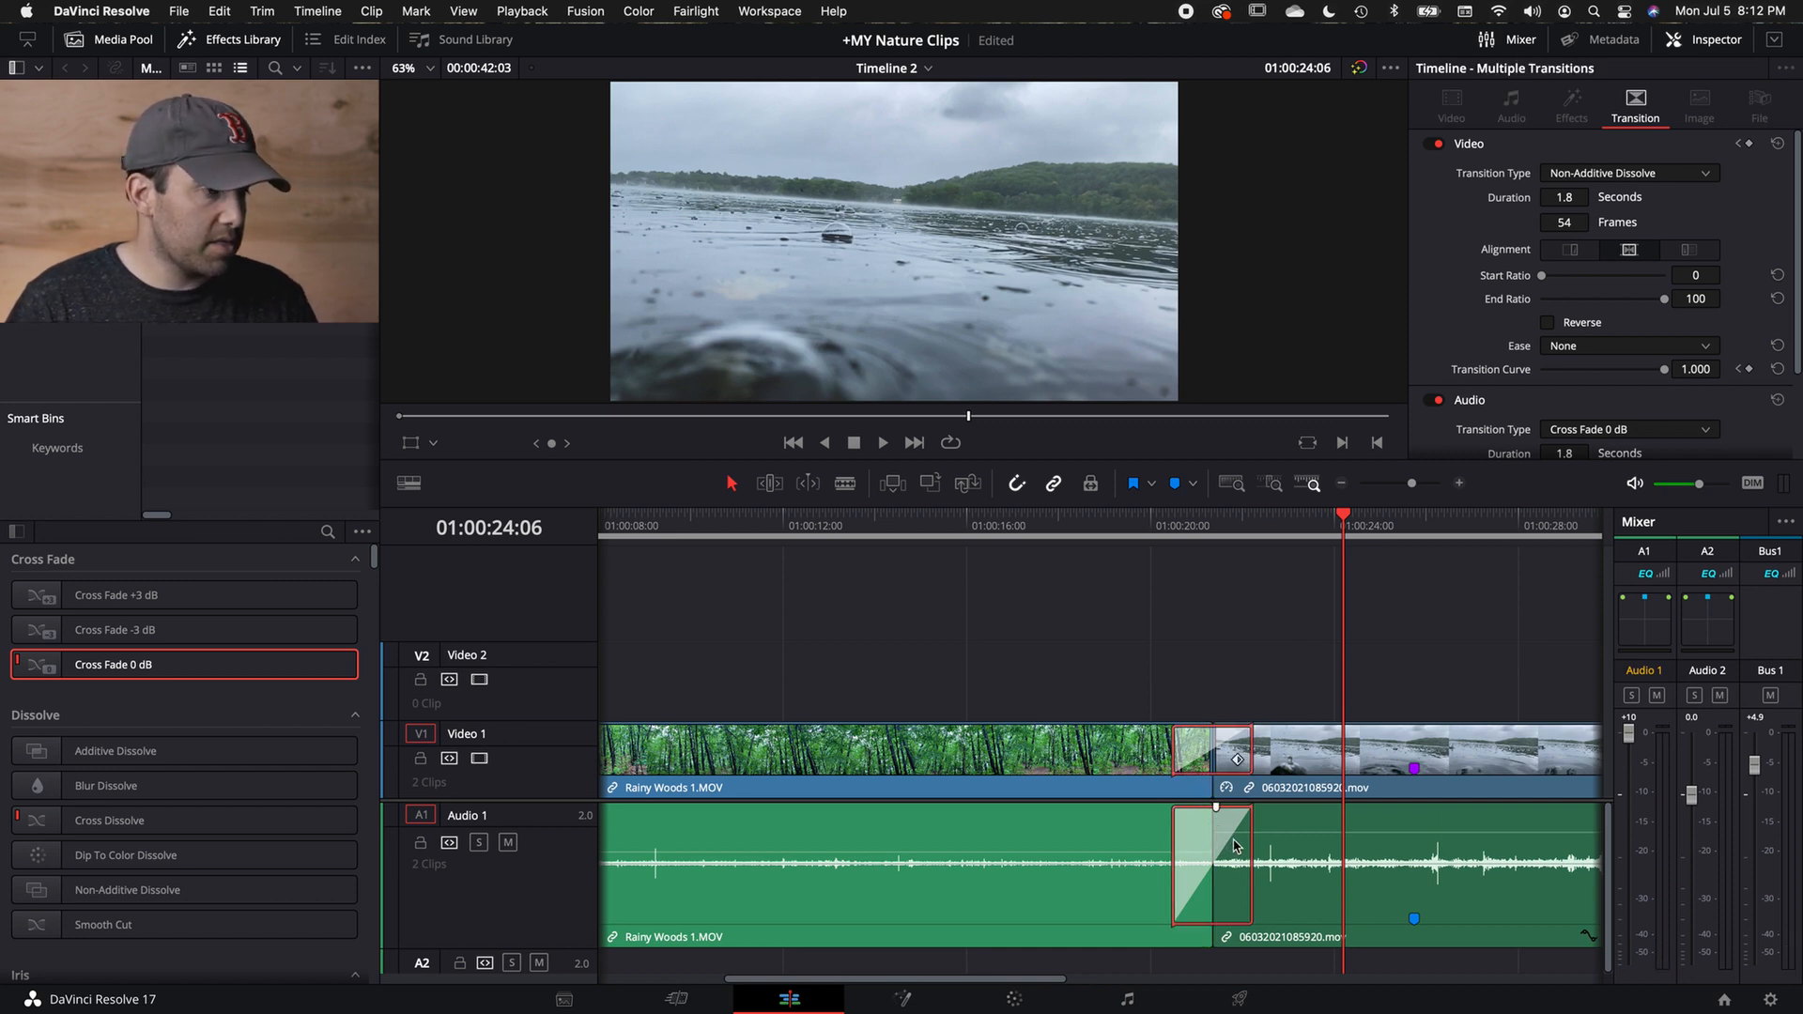
key(Delete)
drag(132, 889, 1273, 749)
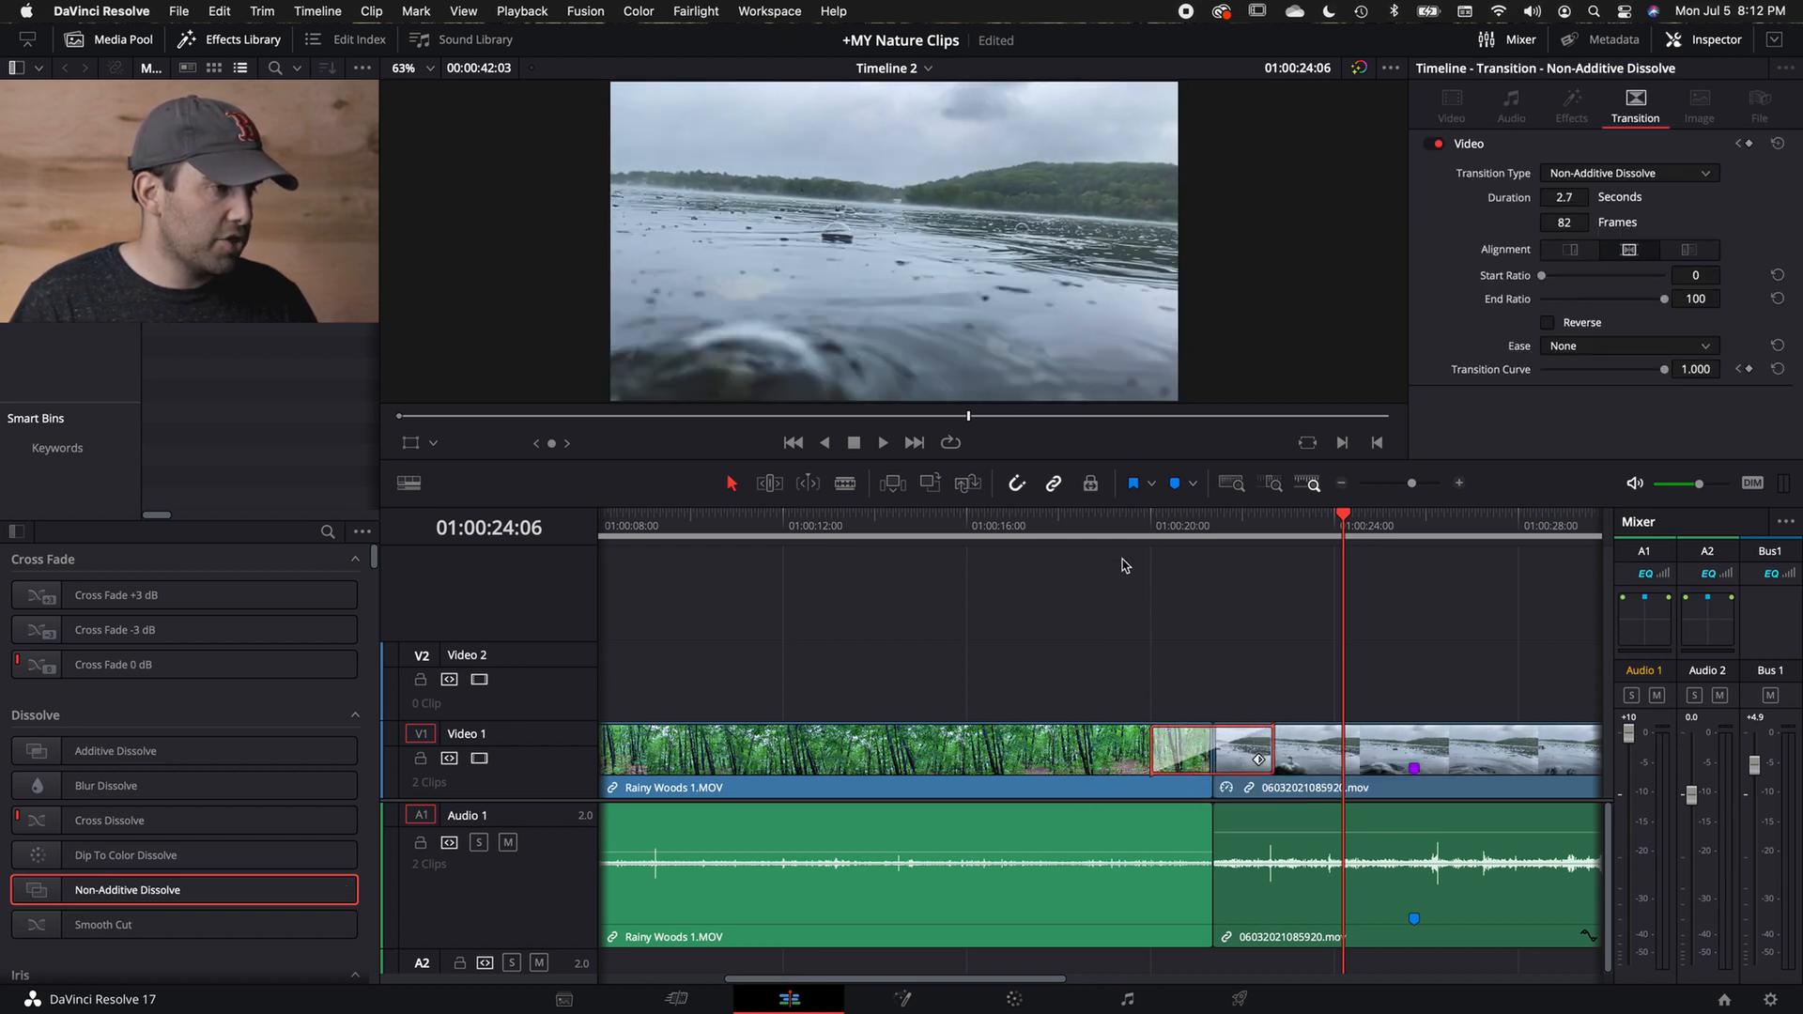
drag(1100, 532, 1088, 536)
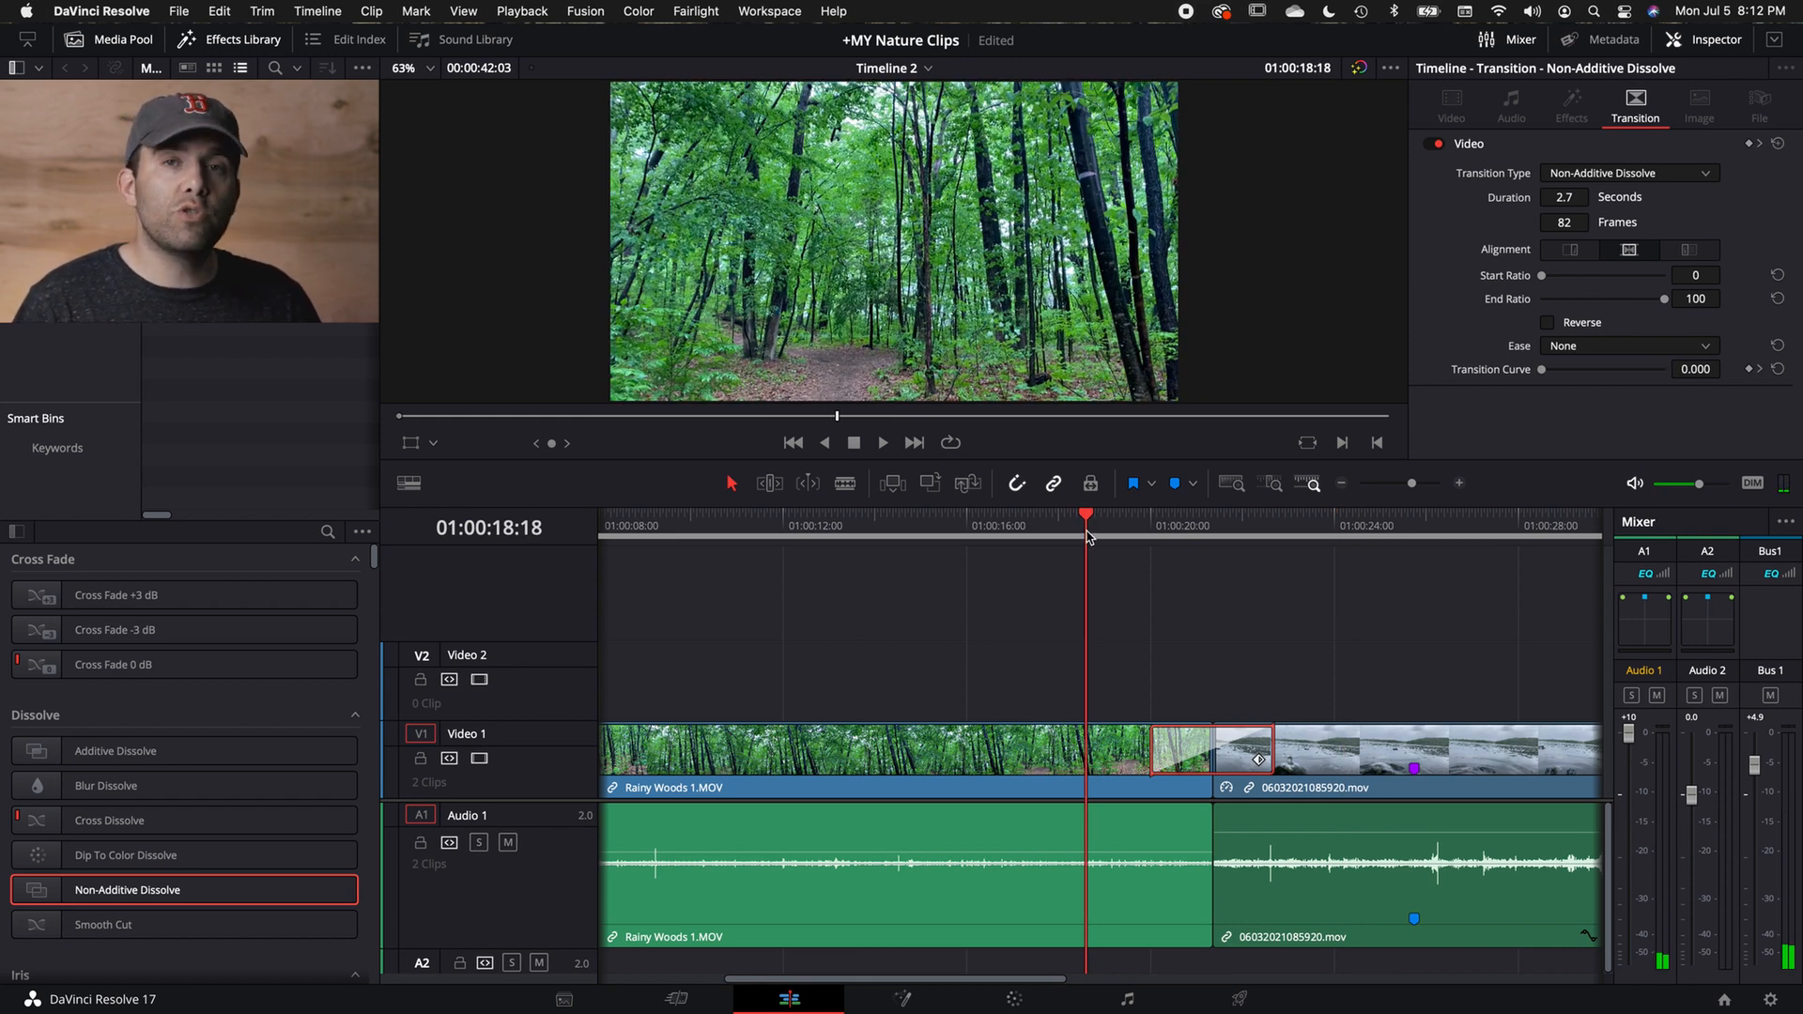
key(space)
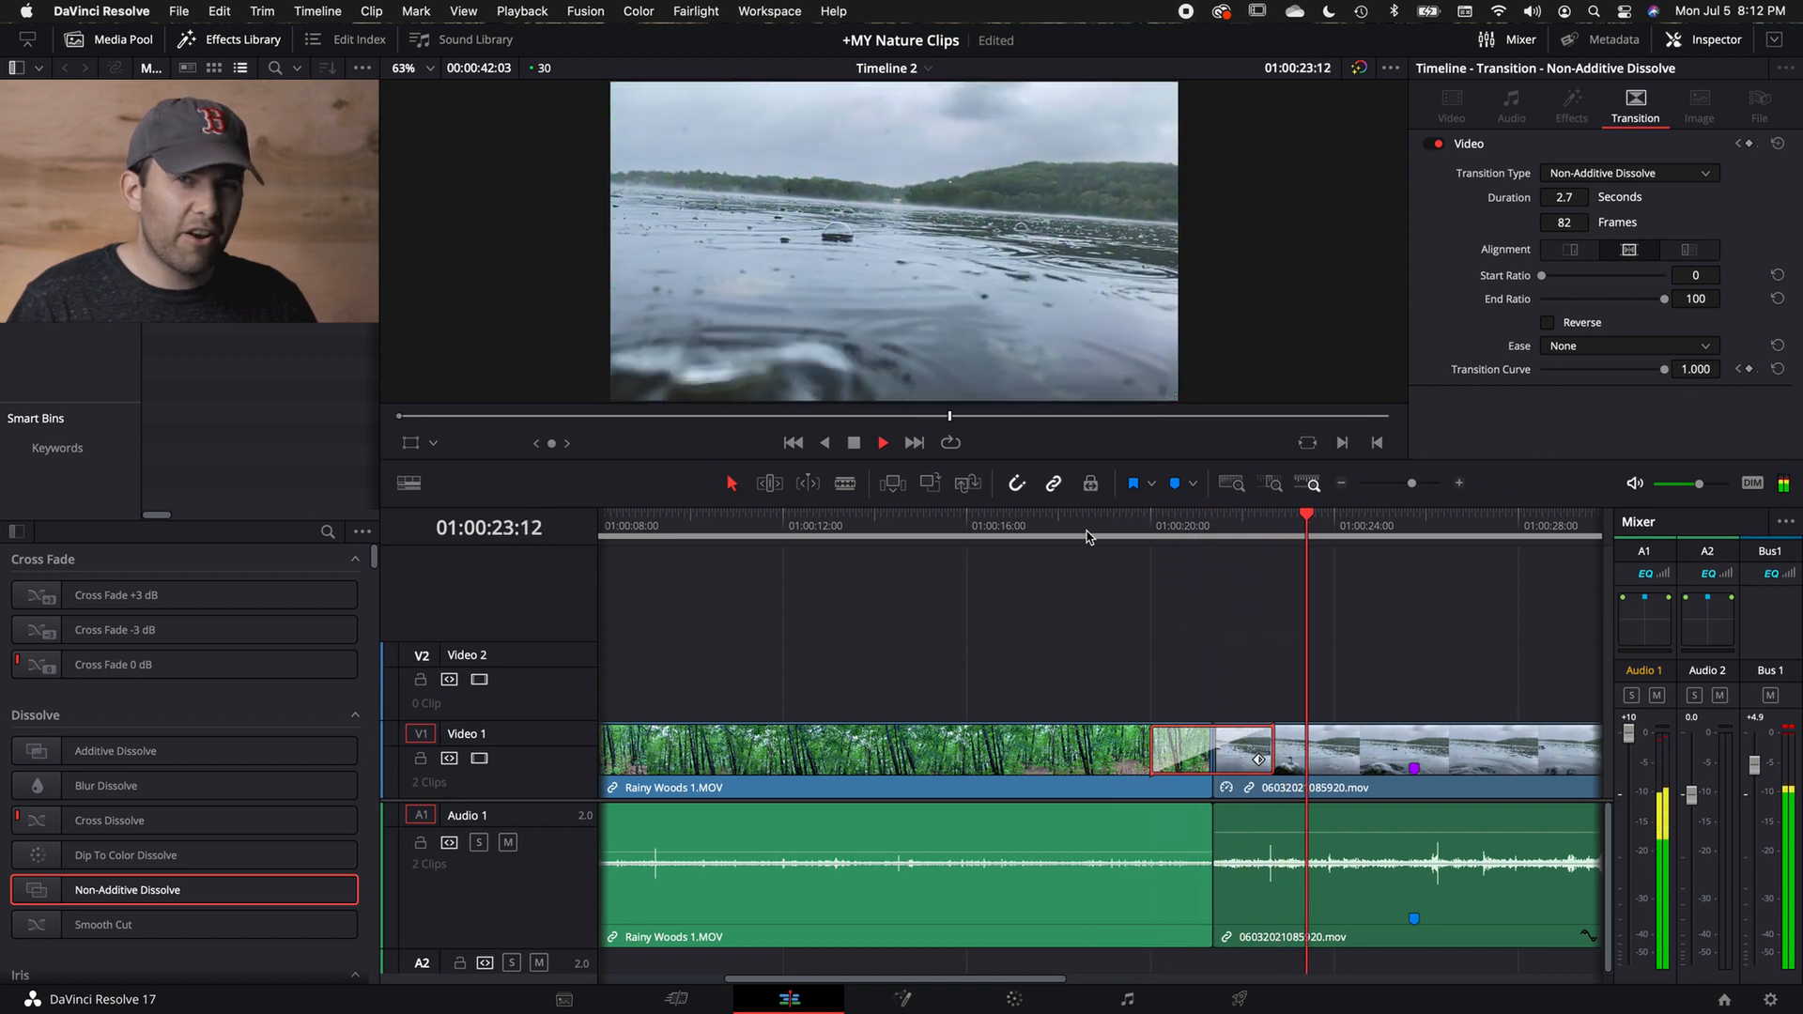
key(space)
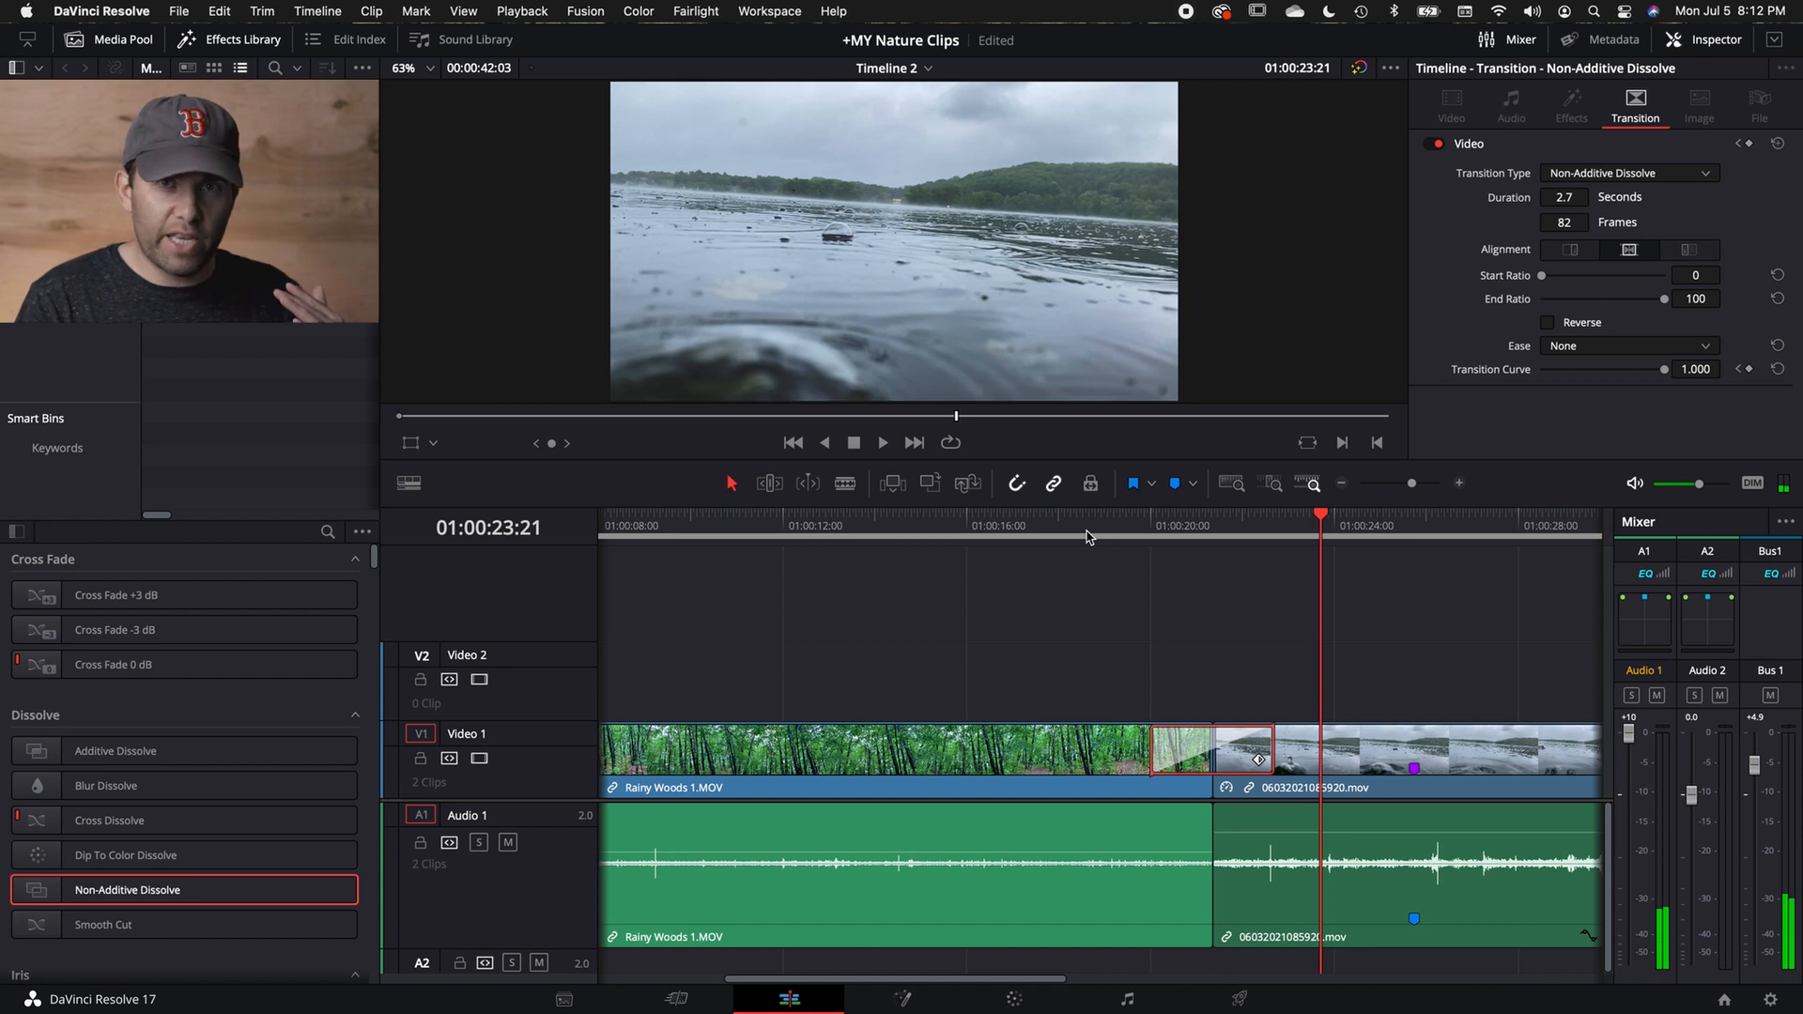
Raise the woods clip's audio volume to roughly match the lake clip, and play from 01:00:18:16 across the cut.
drag(1038, 850, 1042, 839)
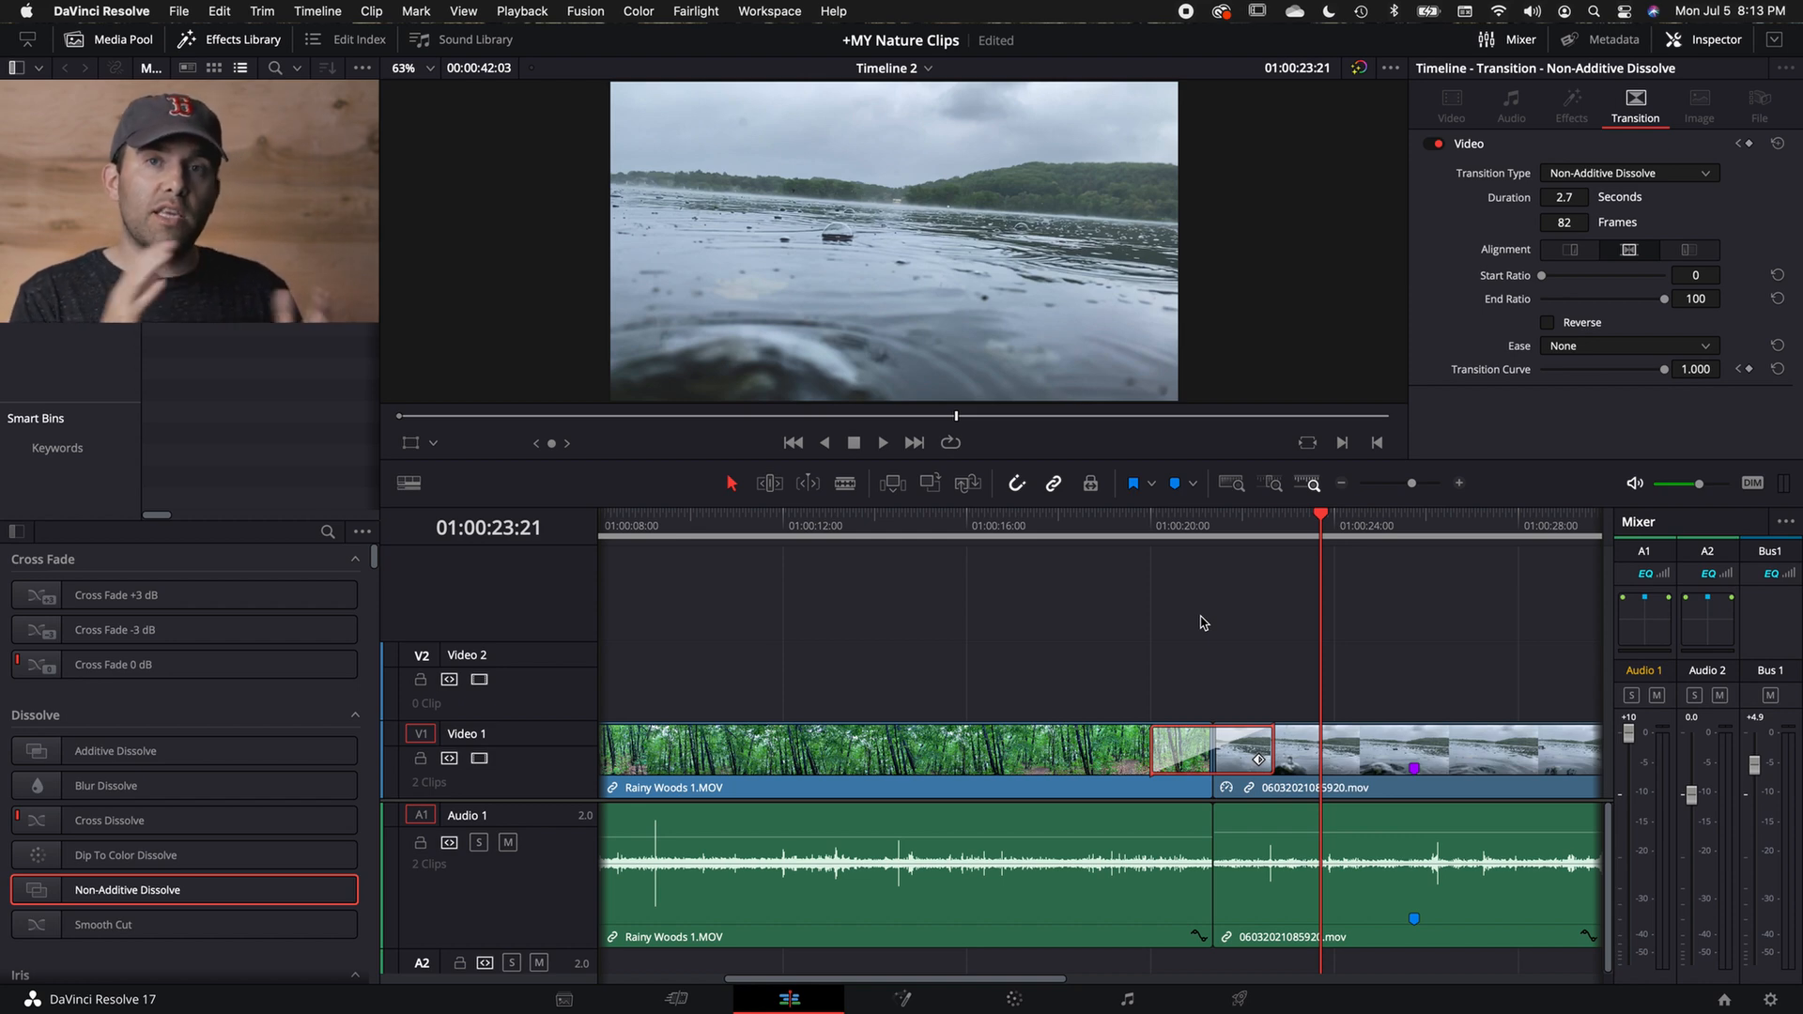
click(1085, 526)
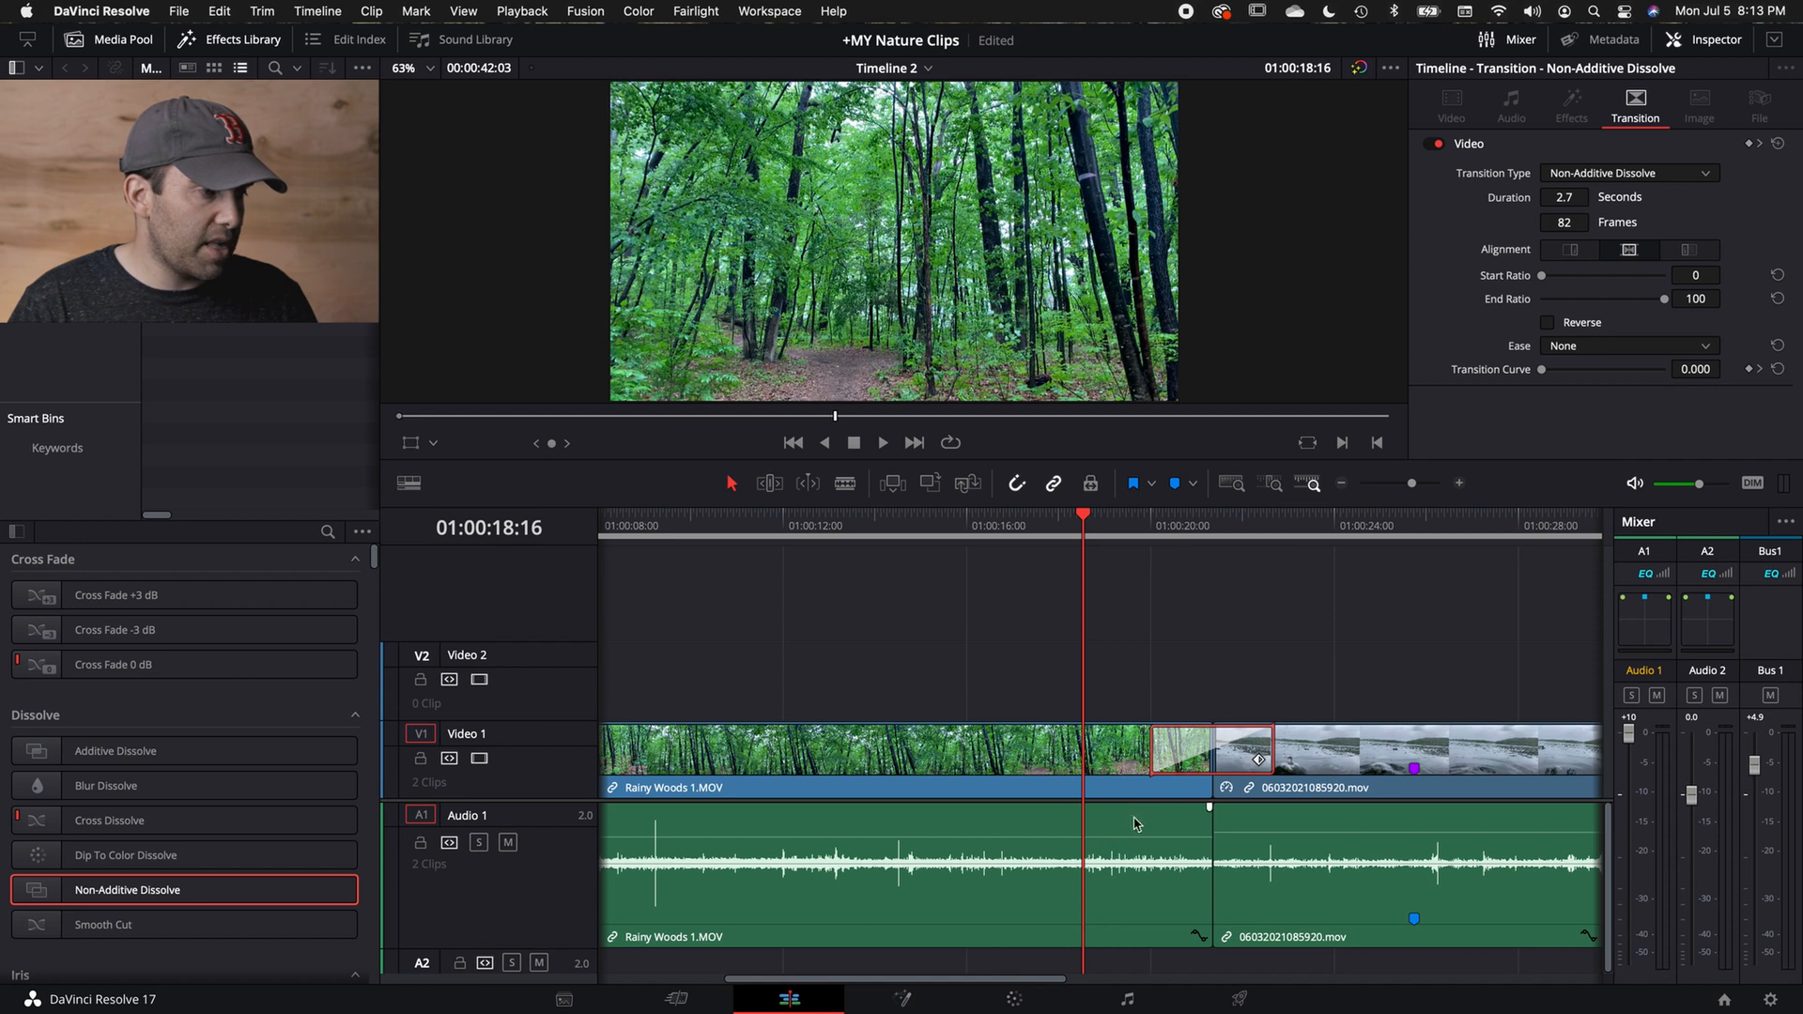
key(space)
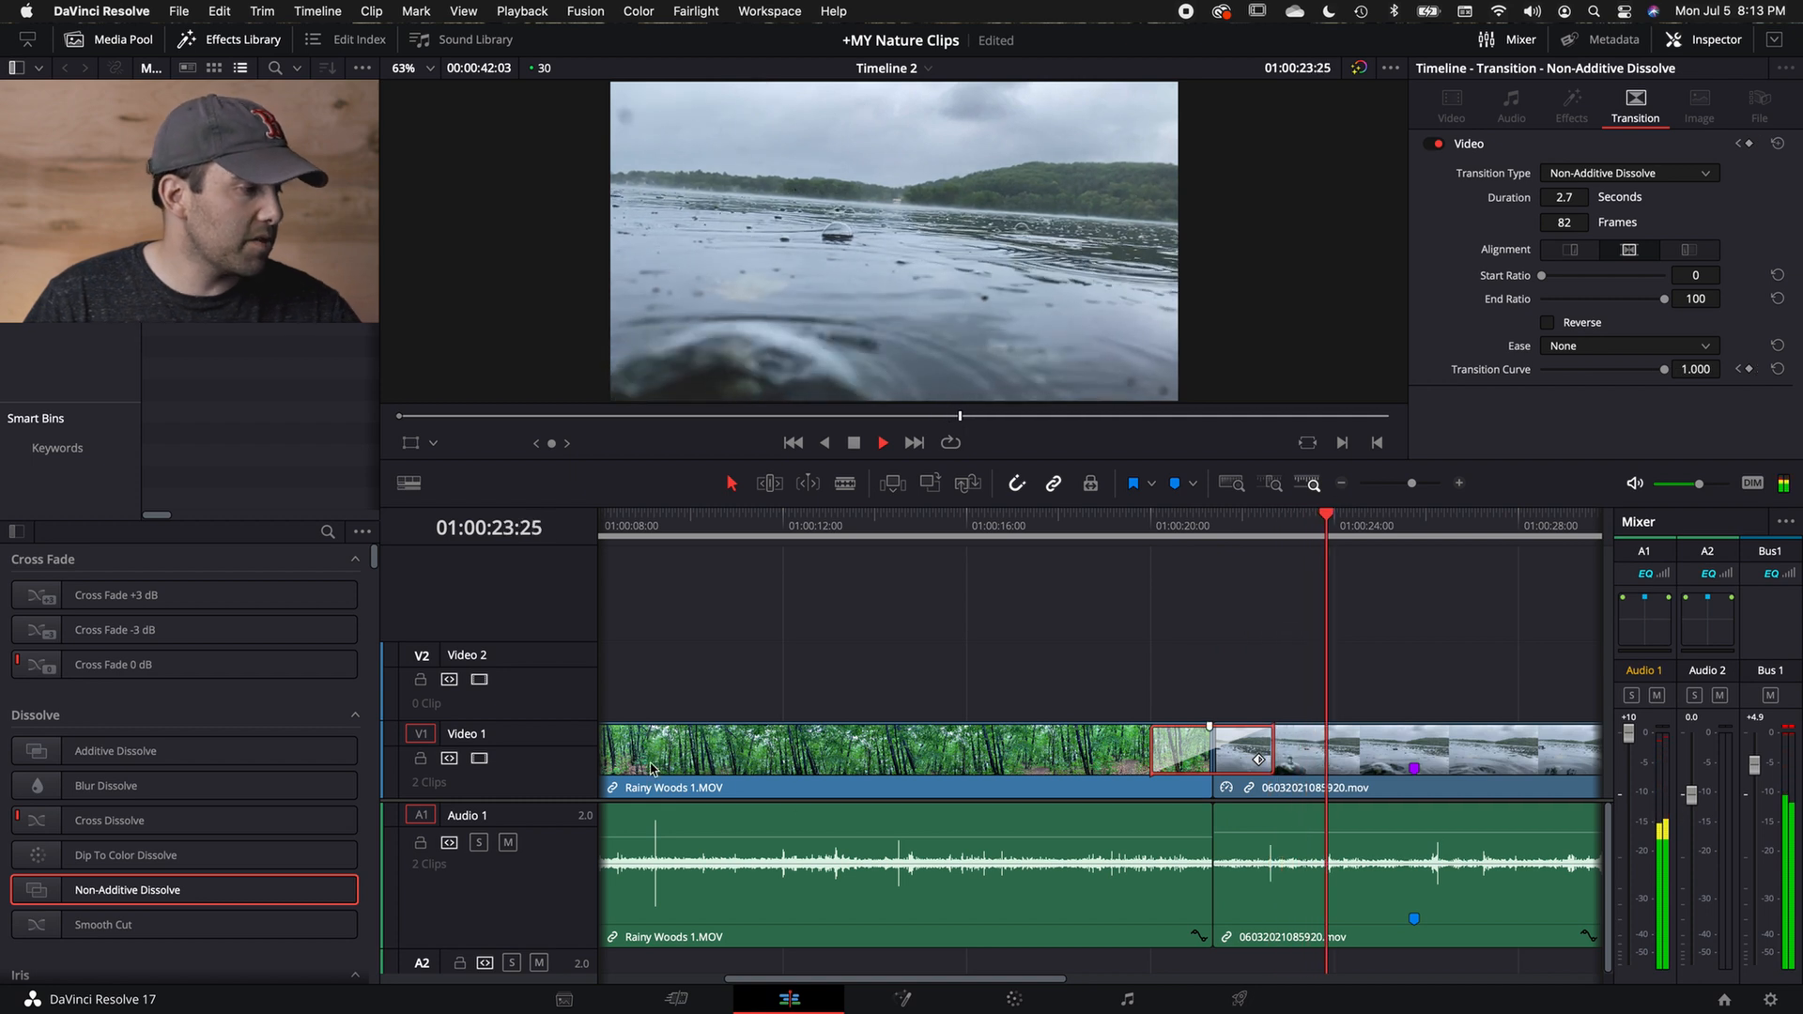
key(space)
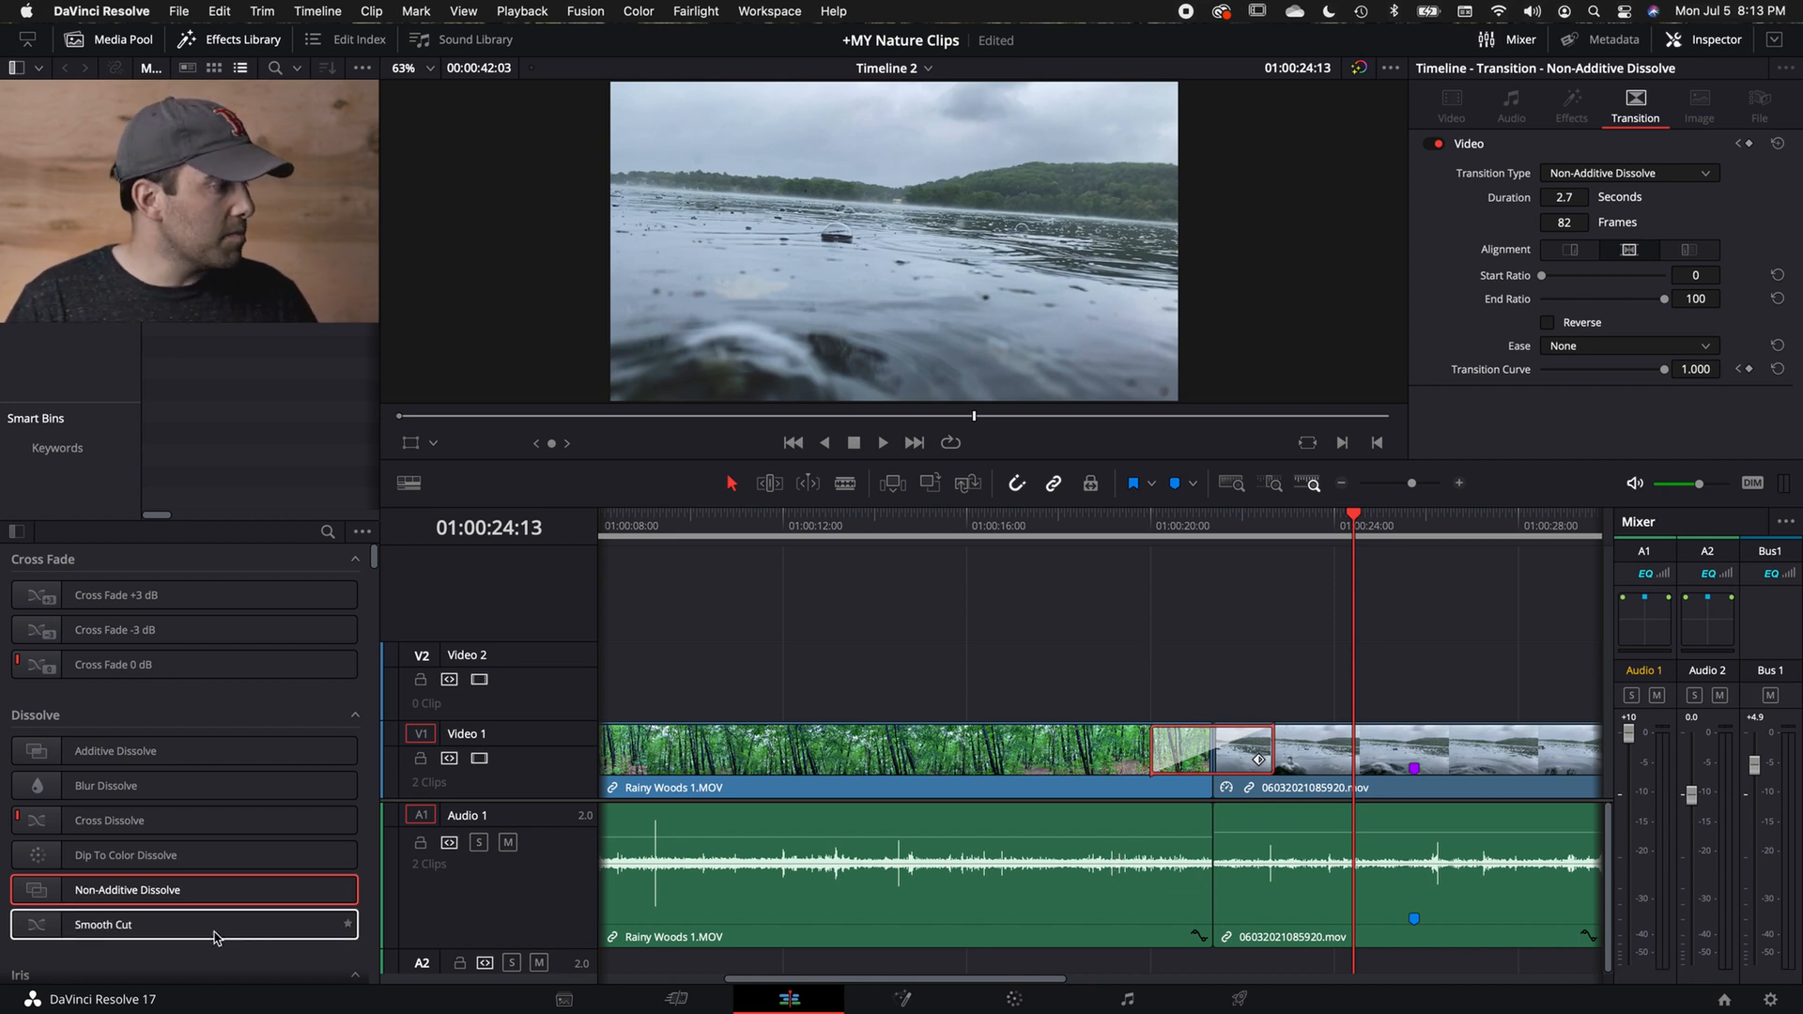
drag(136, 685, 1234, 851)
drag(1240, 851, 1252, 850)
key(super+z)
key(super+z)
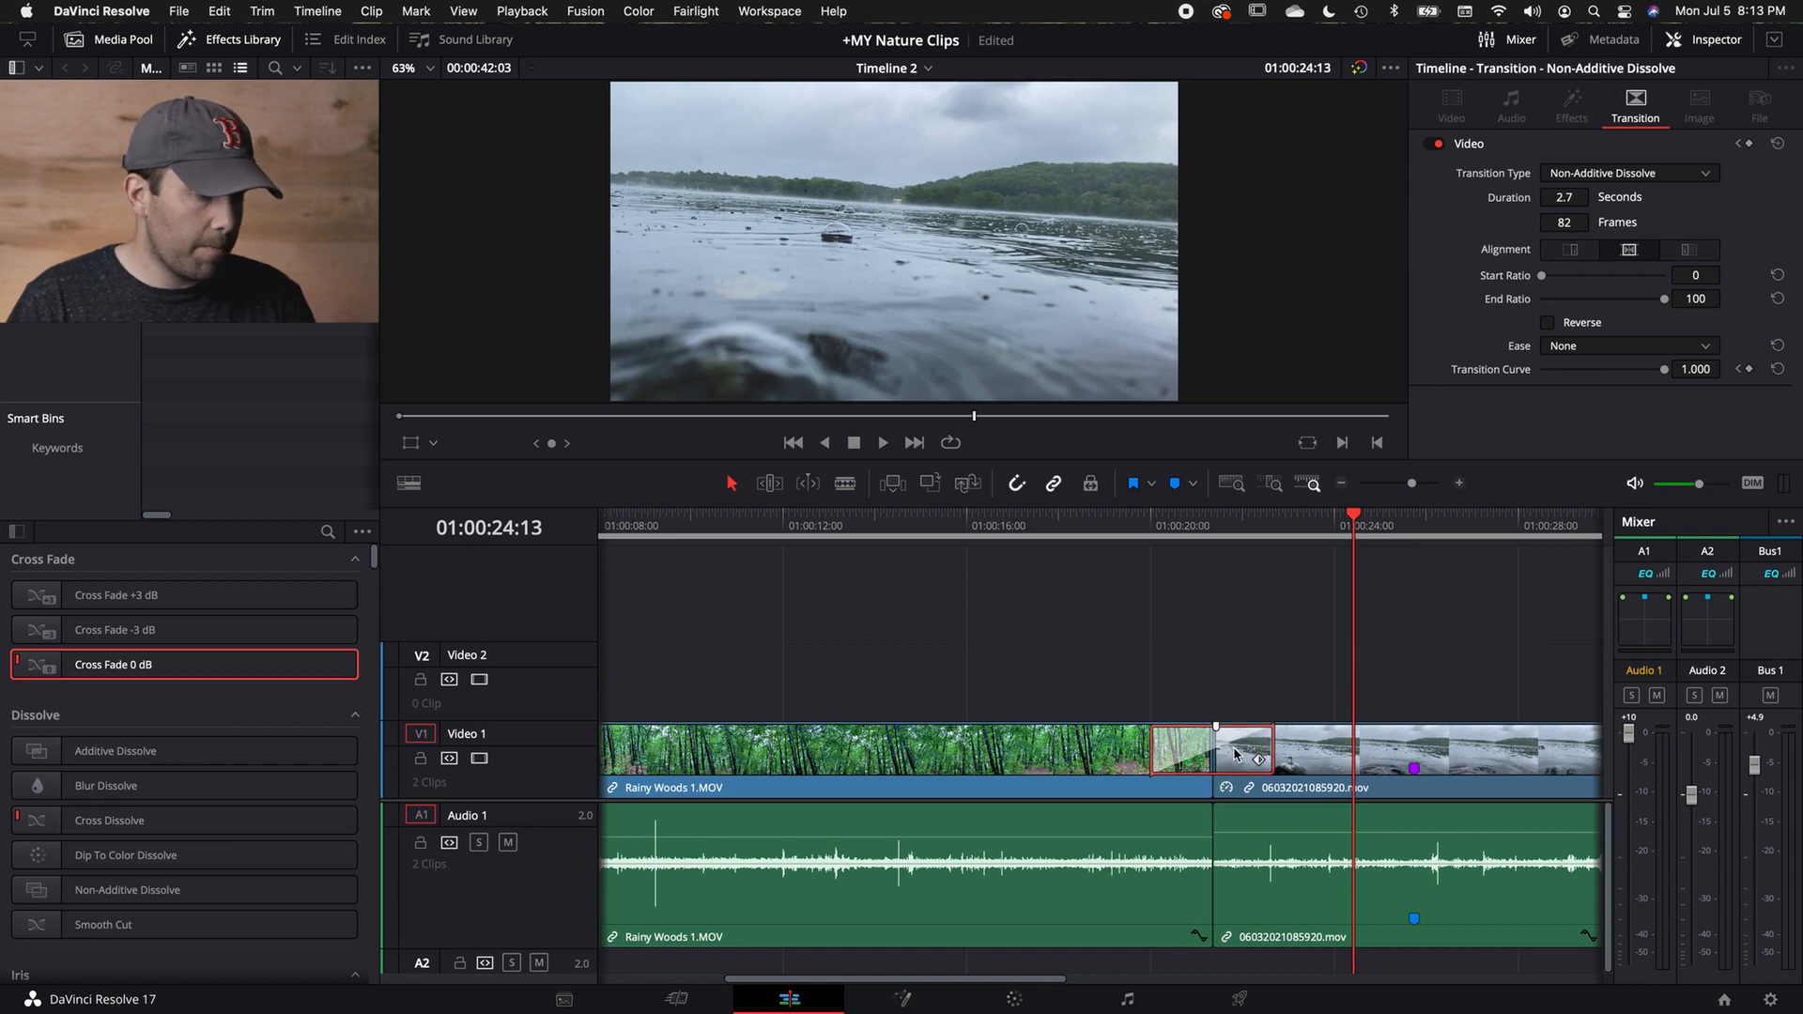
Replace the video-only dissolve with a 2.1-second Non-Additive Dissolve and a matching Cross Fade 0 dB on the audio cut, and play across them.
key(BackSpace)
drag(147, 668, 1214, 856)
drag(156, 888, 1259, 759)
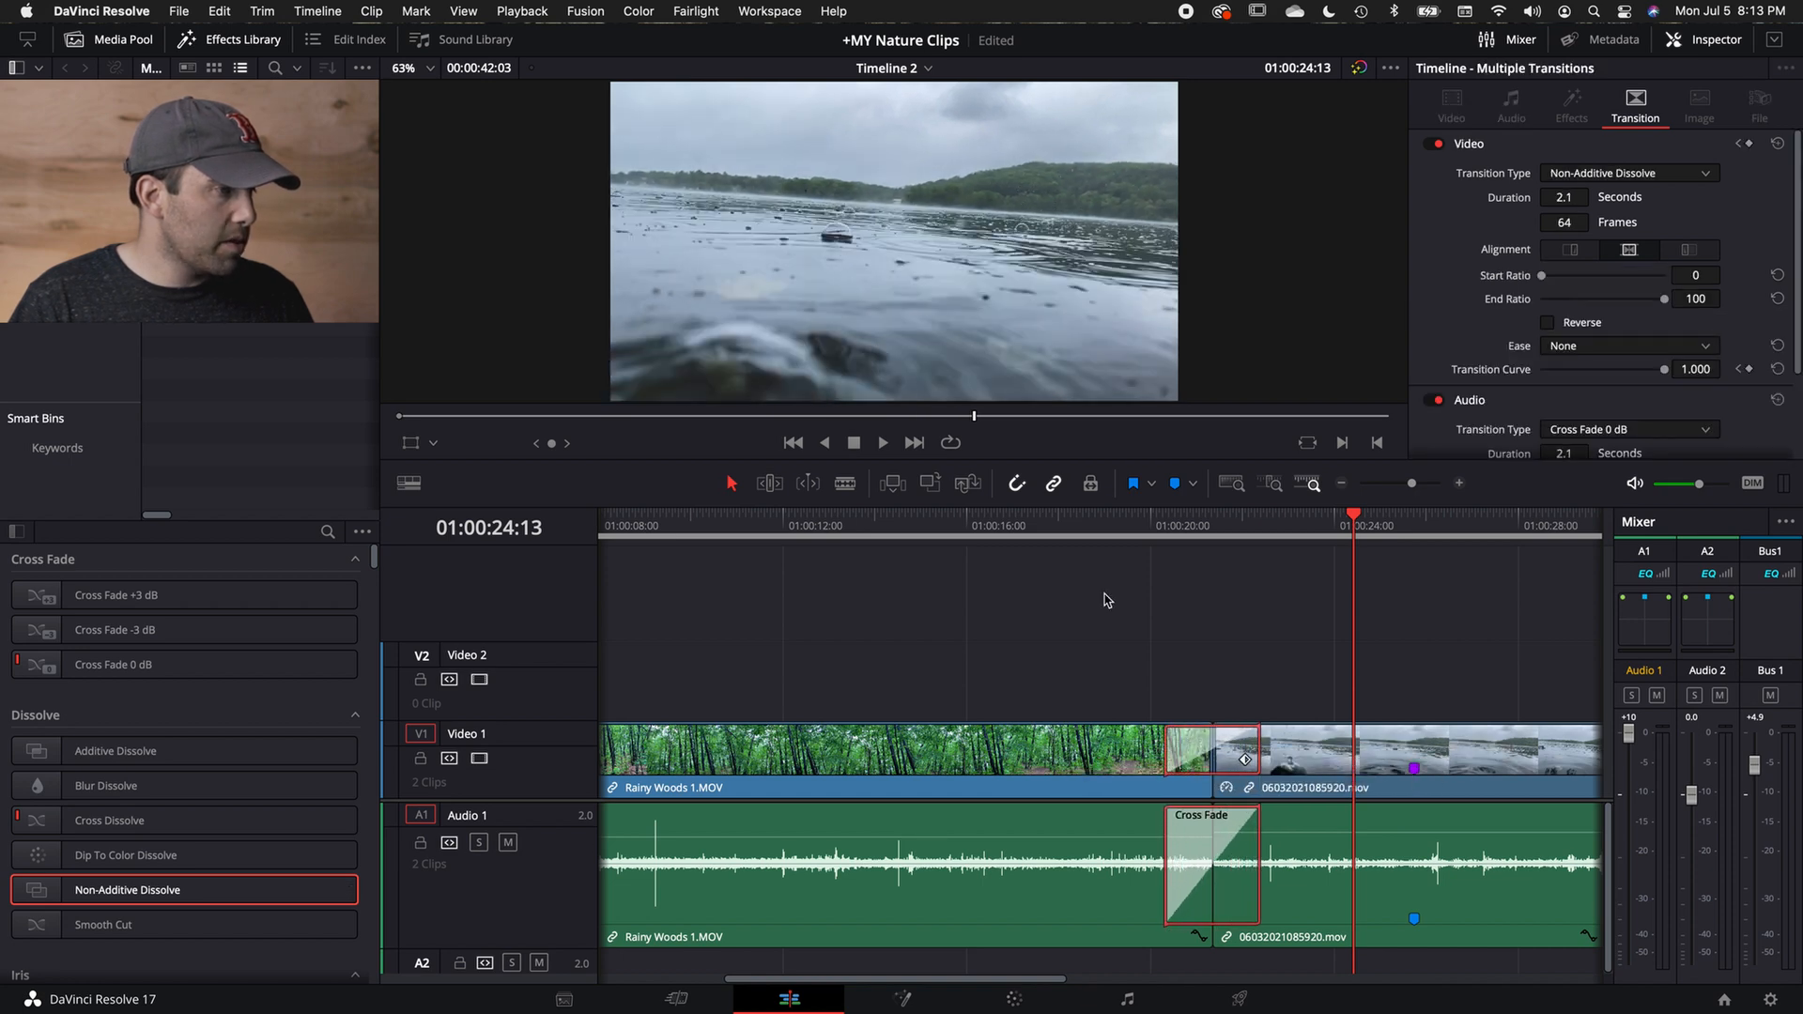
click(1064, 533)
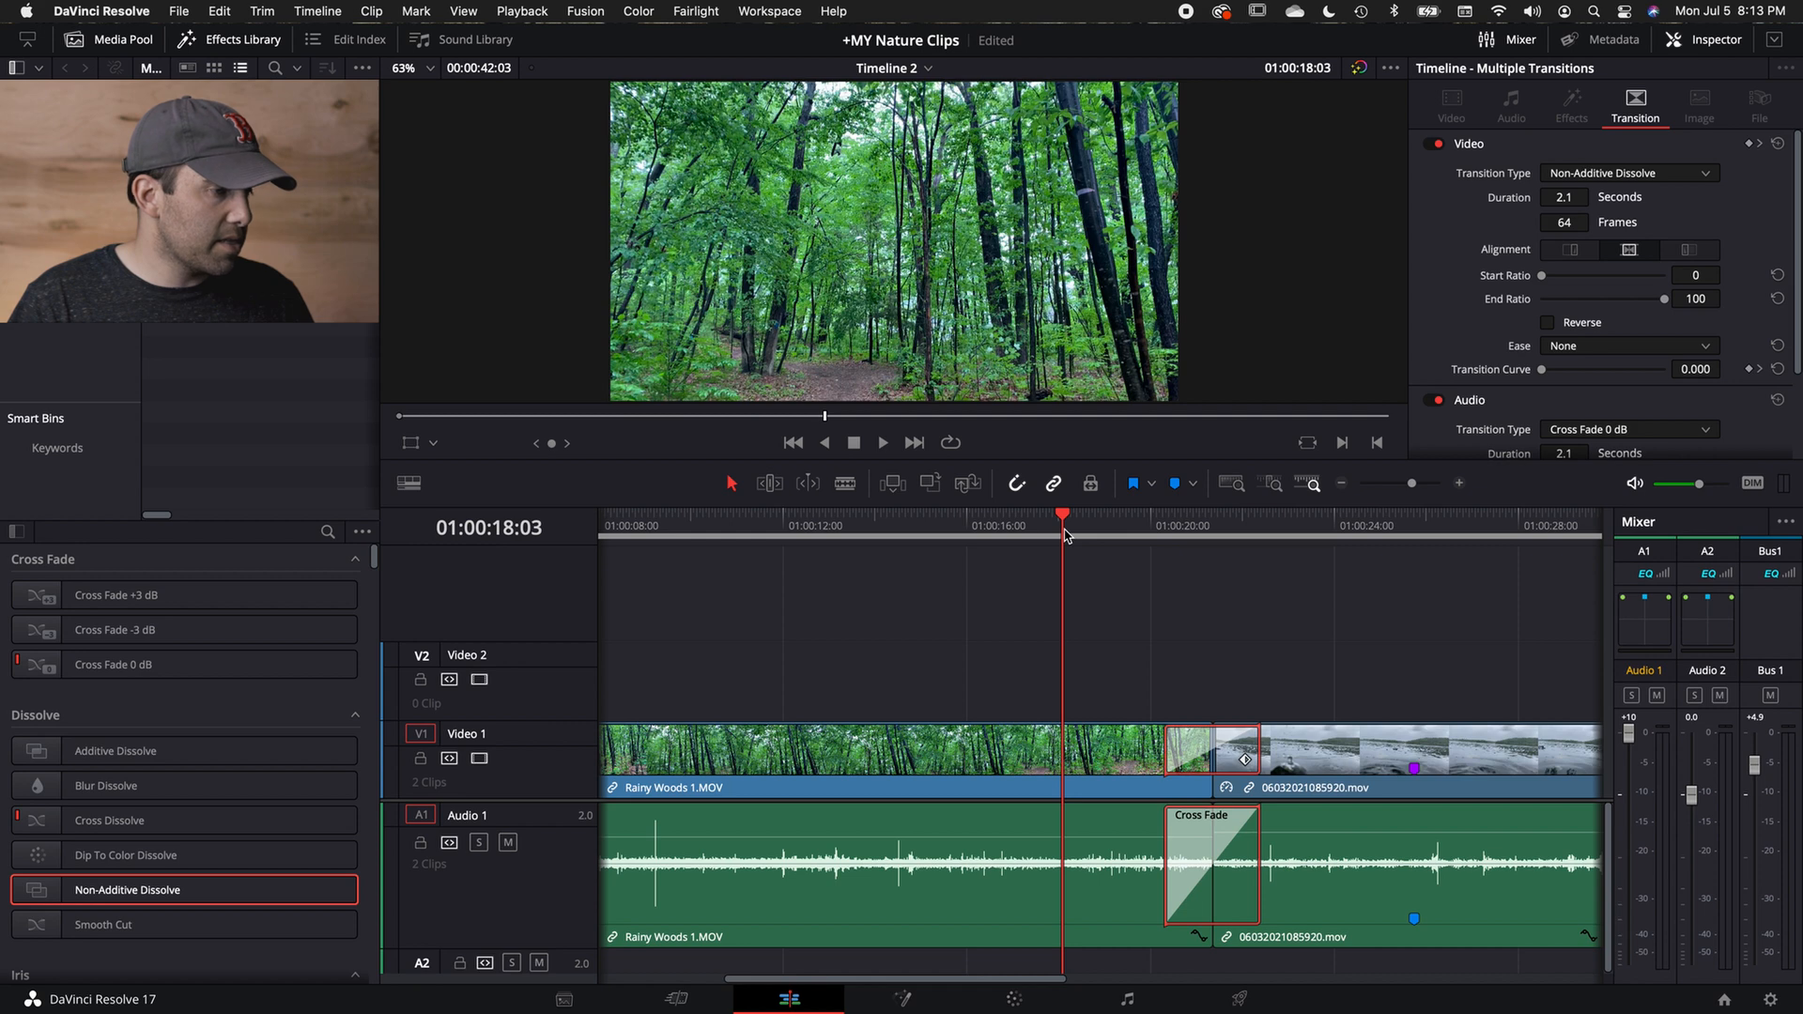
key(space)
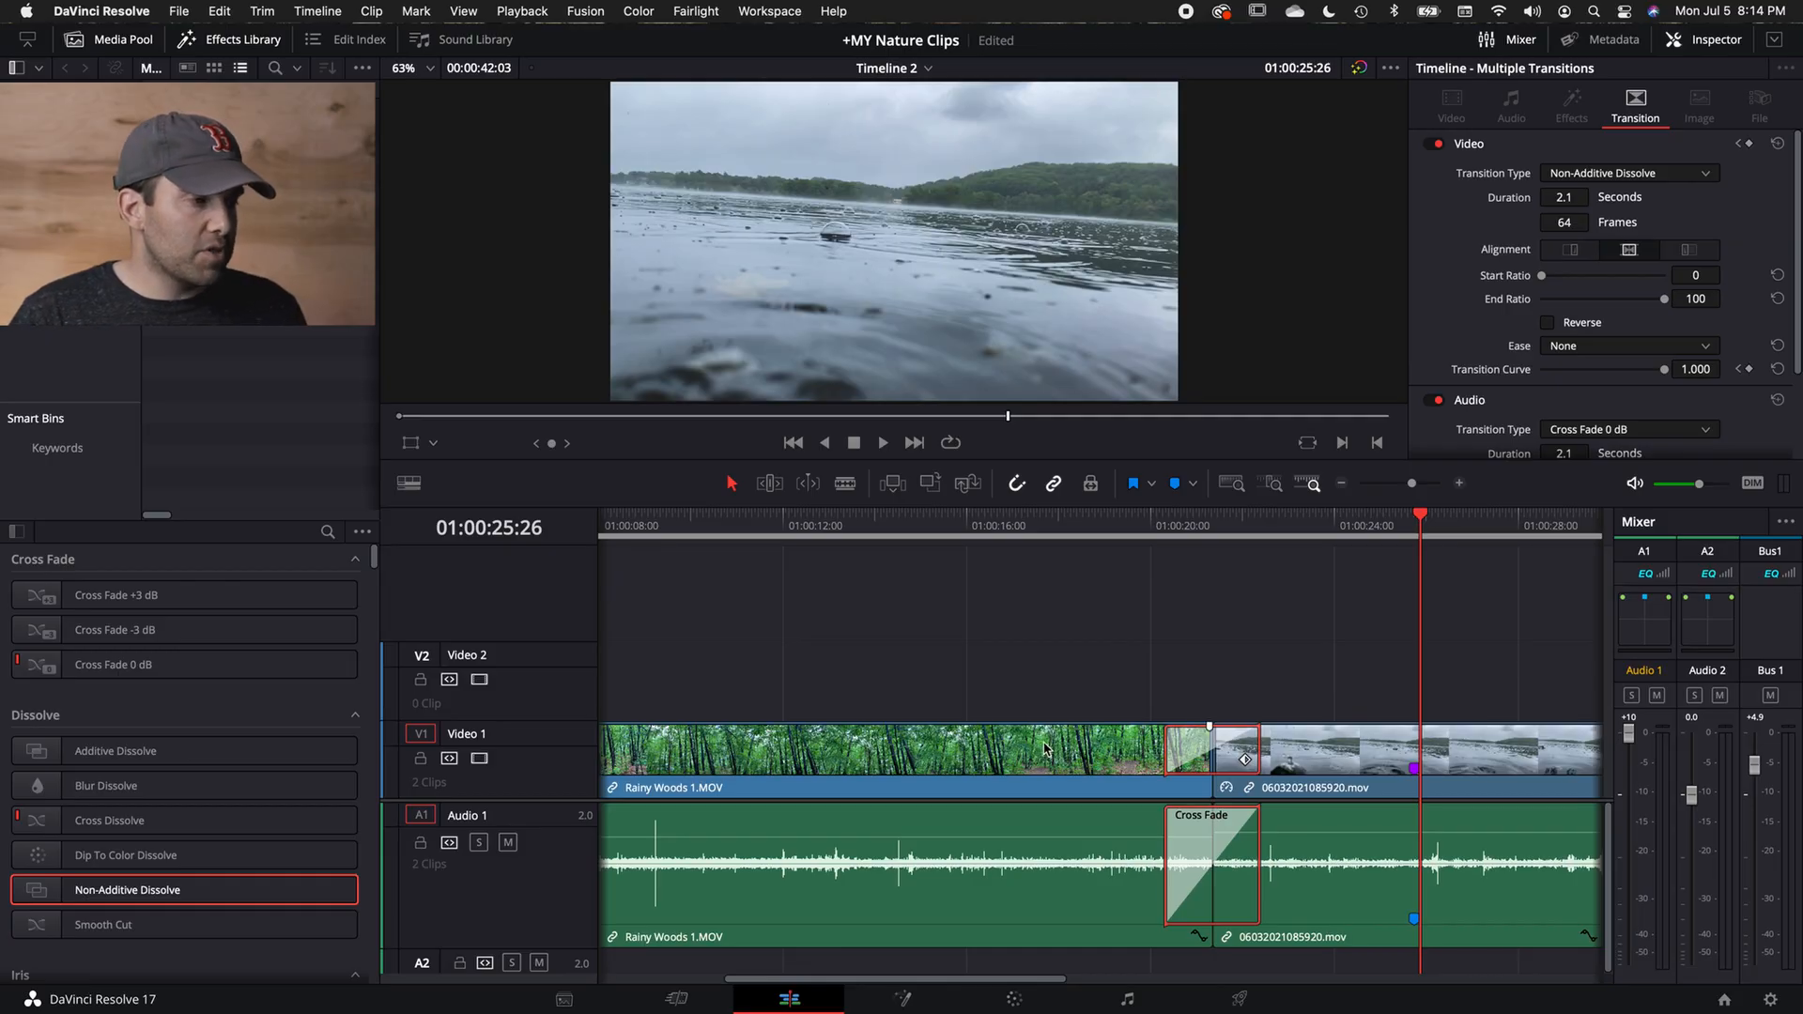
Duplicate the Rainy Woods 1.MOV clip from Video 1 onto Video 2, with its audio on track A2.
click(1046, 749)
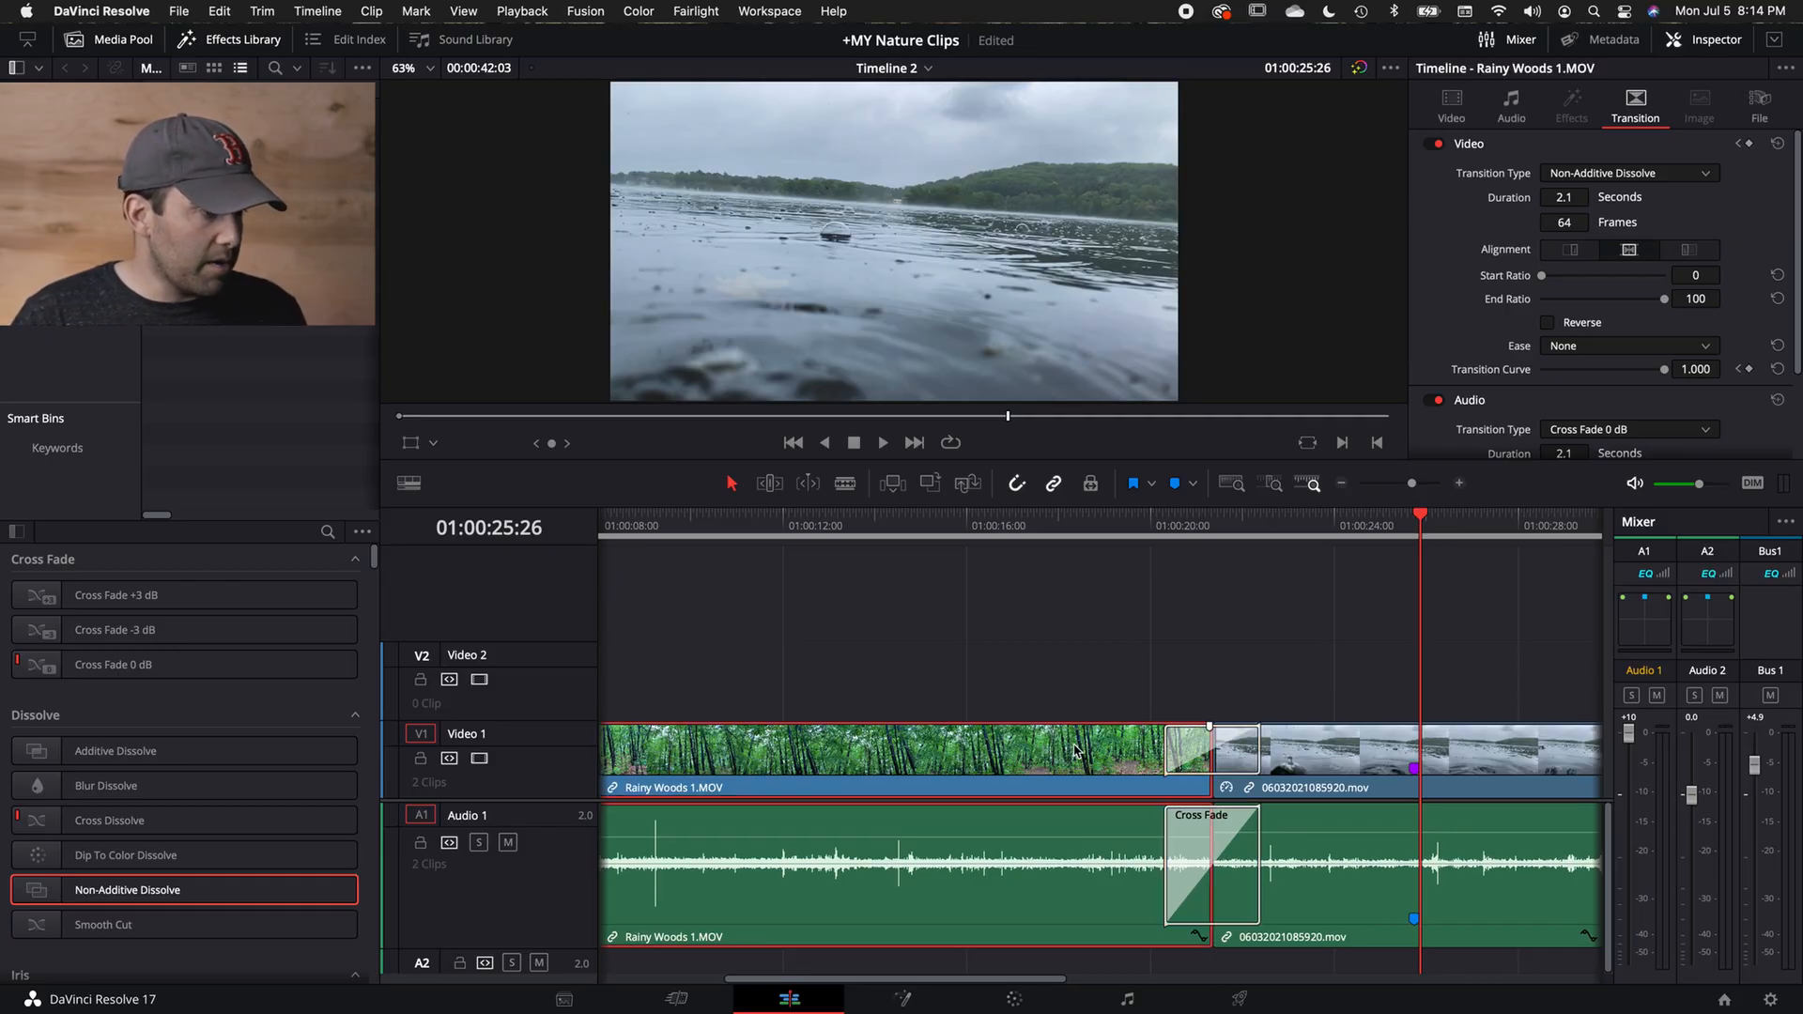
drag(1074, 750, 1065, 696)
scroll(1062, 696, down, 3)
scroll(1062, 696, down, 3)
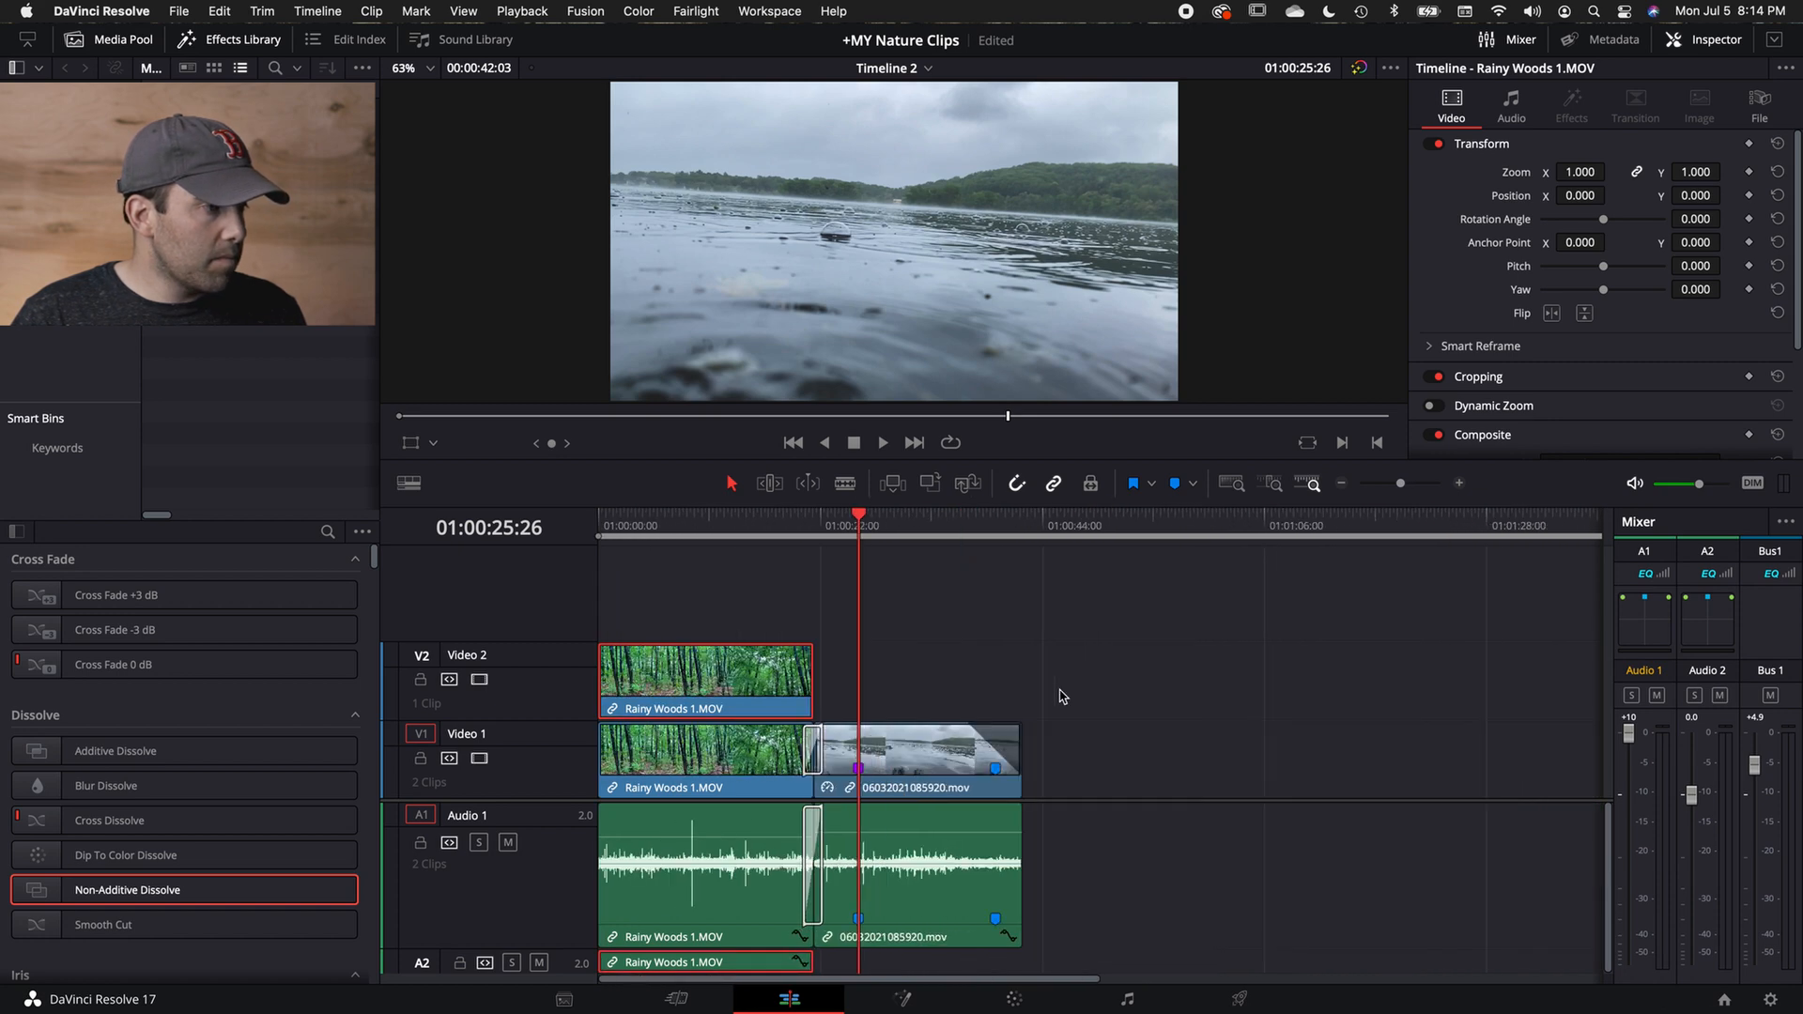
Extend the Video 2 woods copy's end to 01:01:05:29, retrim its start to about 01:00:35, and place the playhead at 01:00:37:03.
drag(814, 680, 1249, 681)
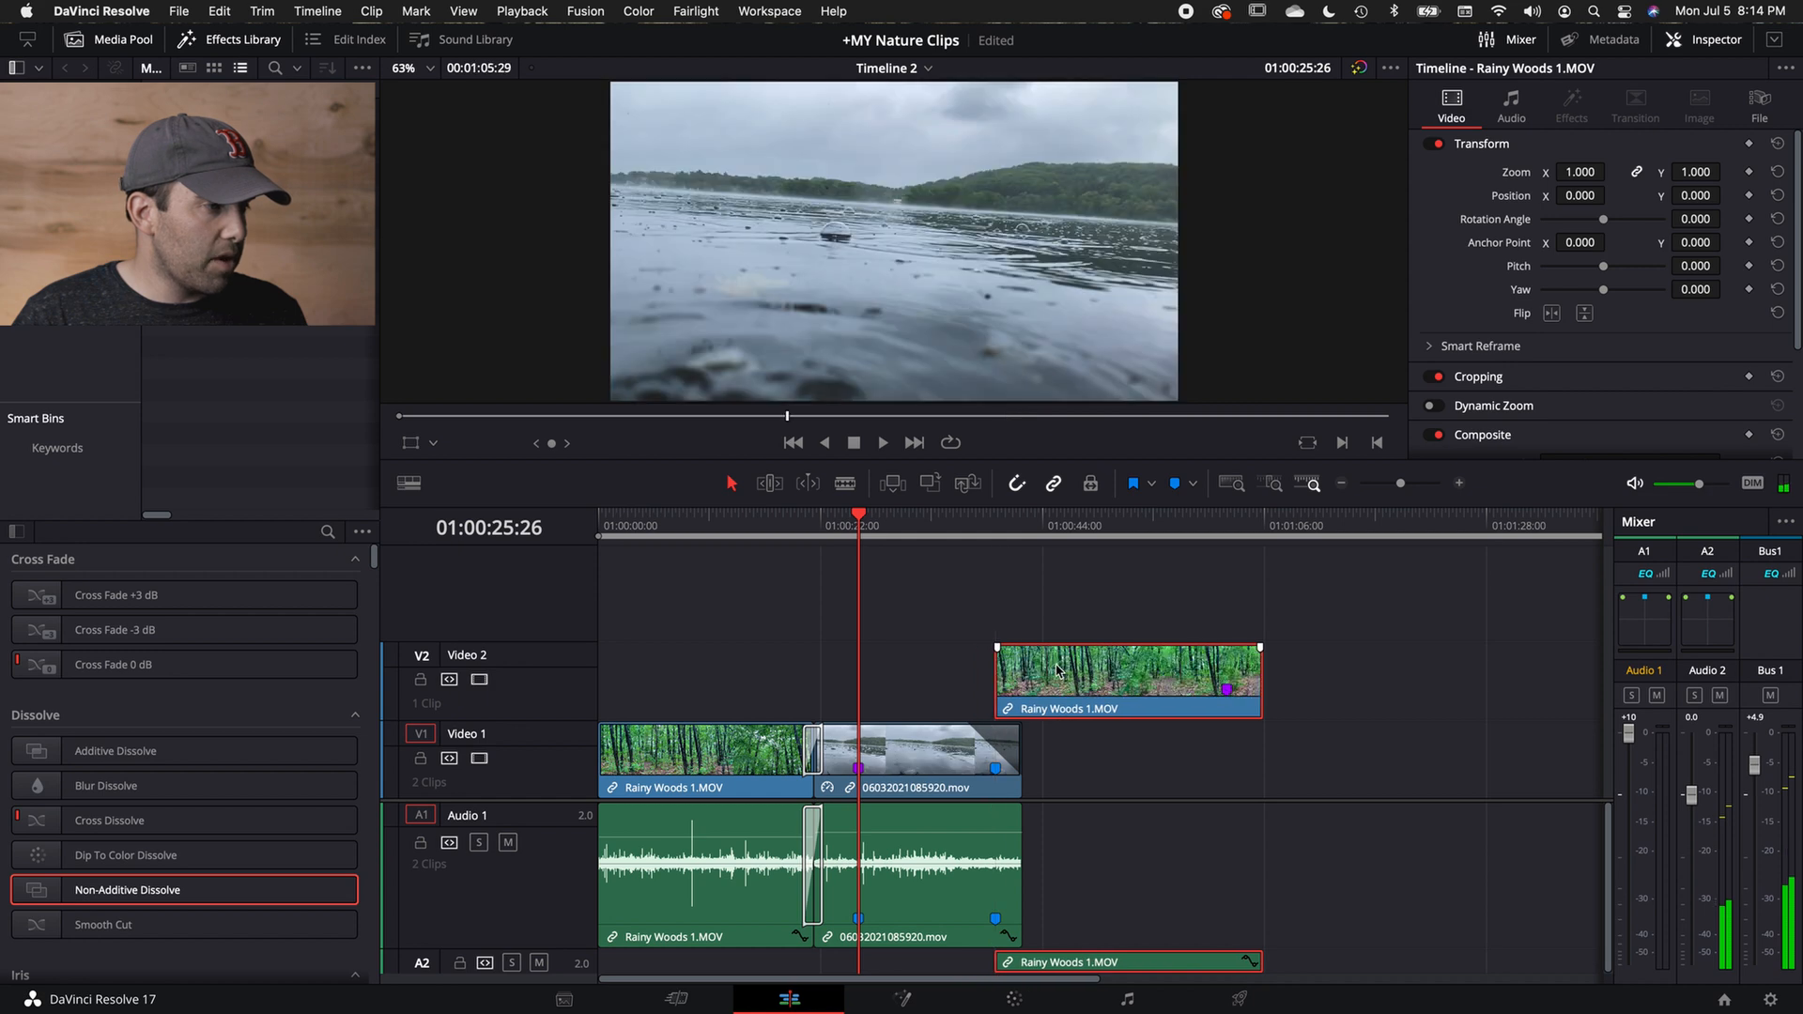
drag(982, 678, 899, 682)
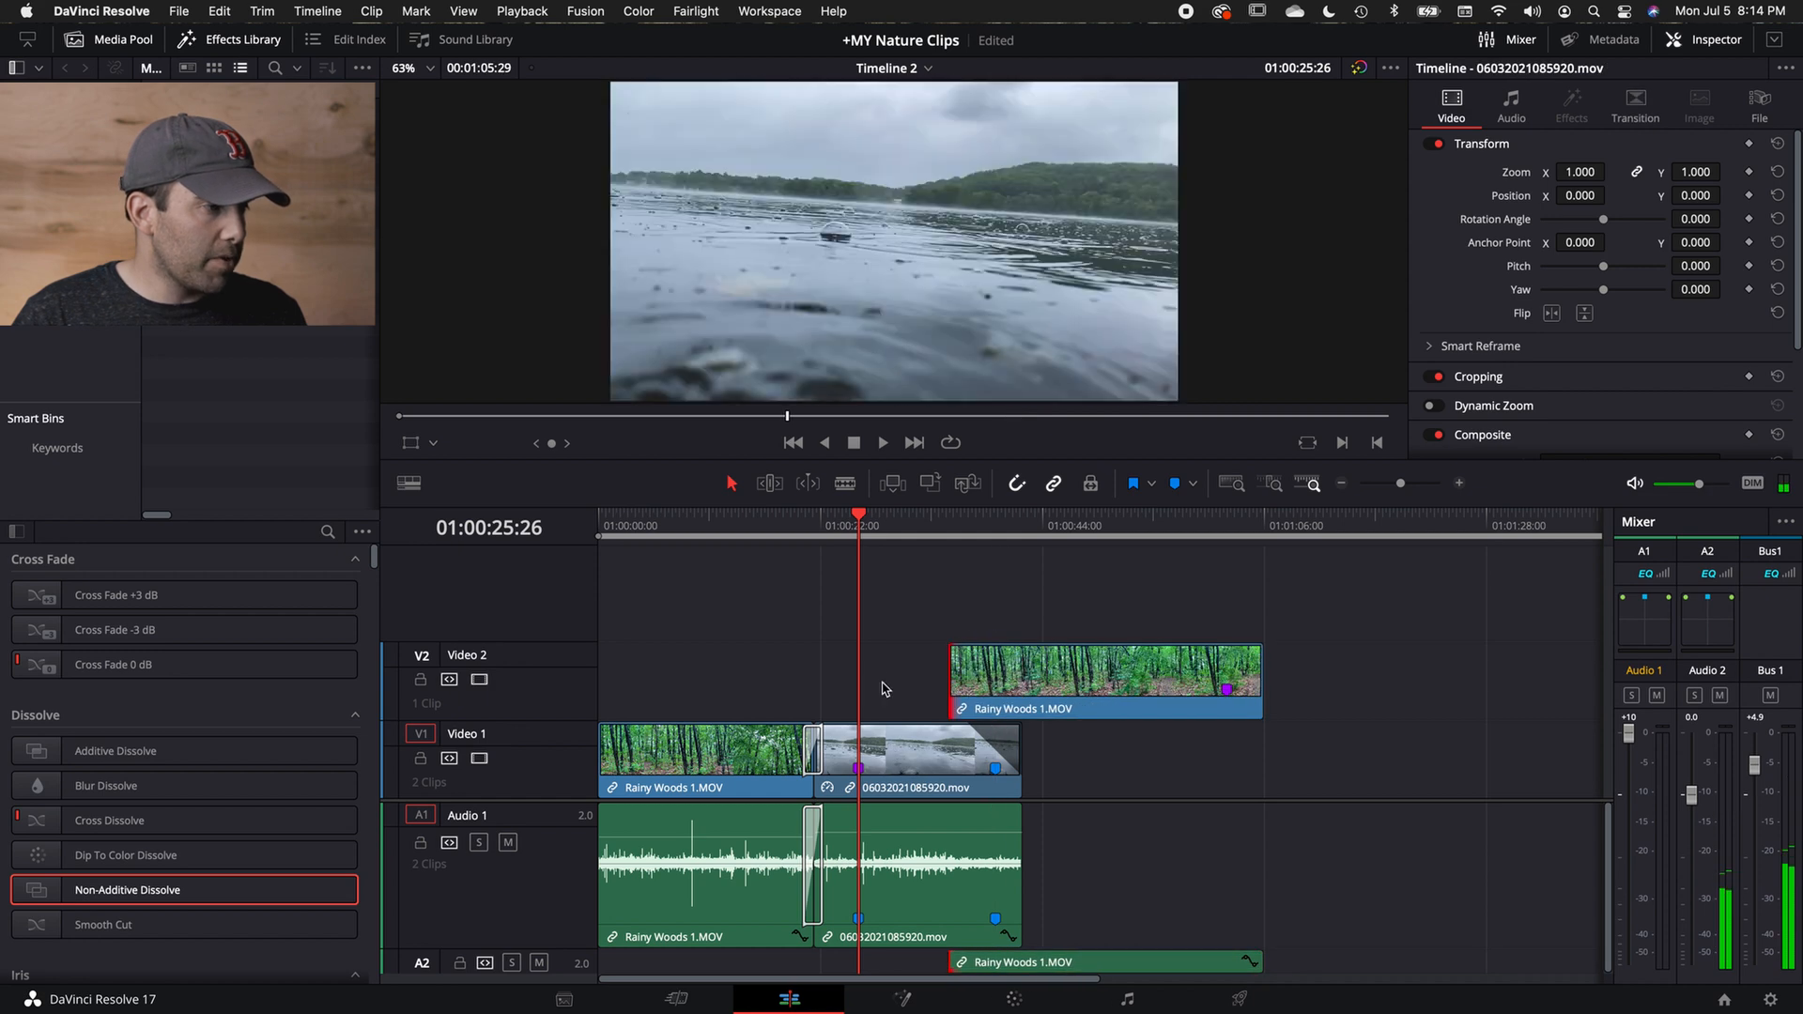
click(1111, 692)
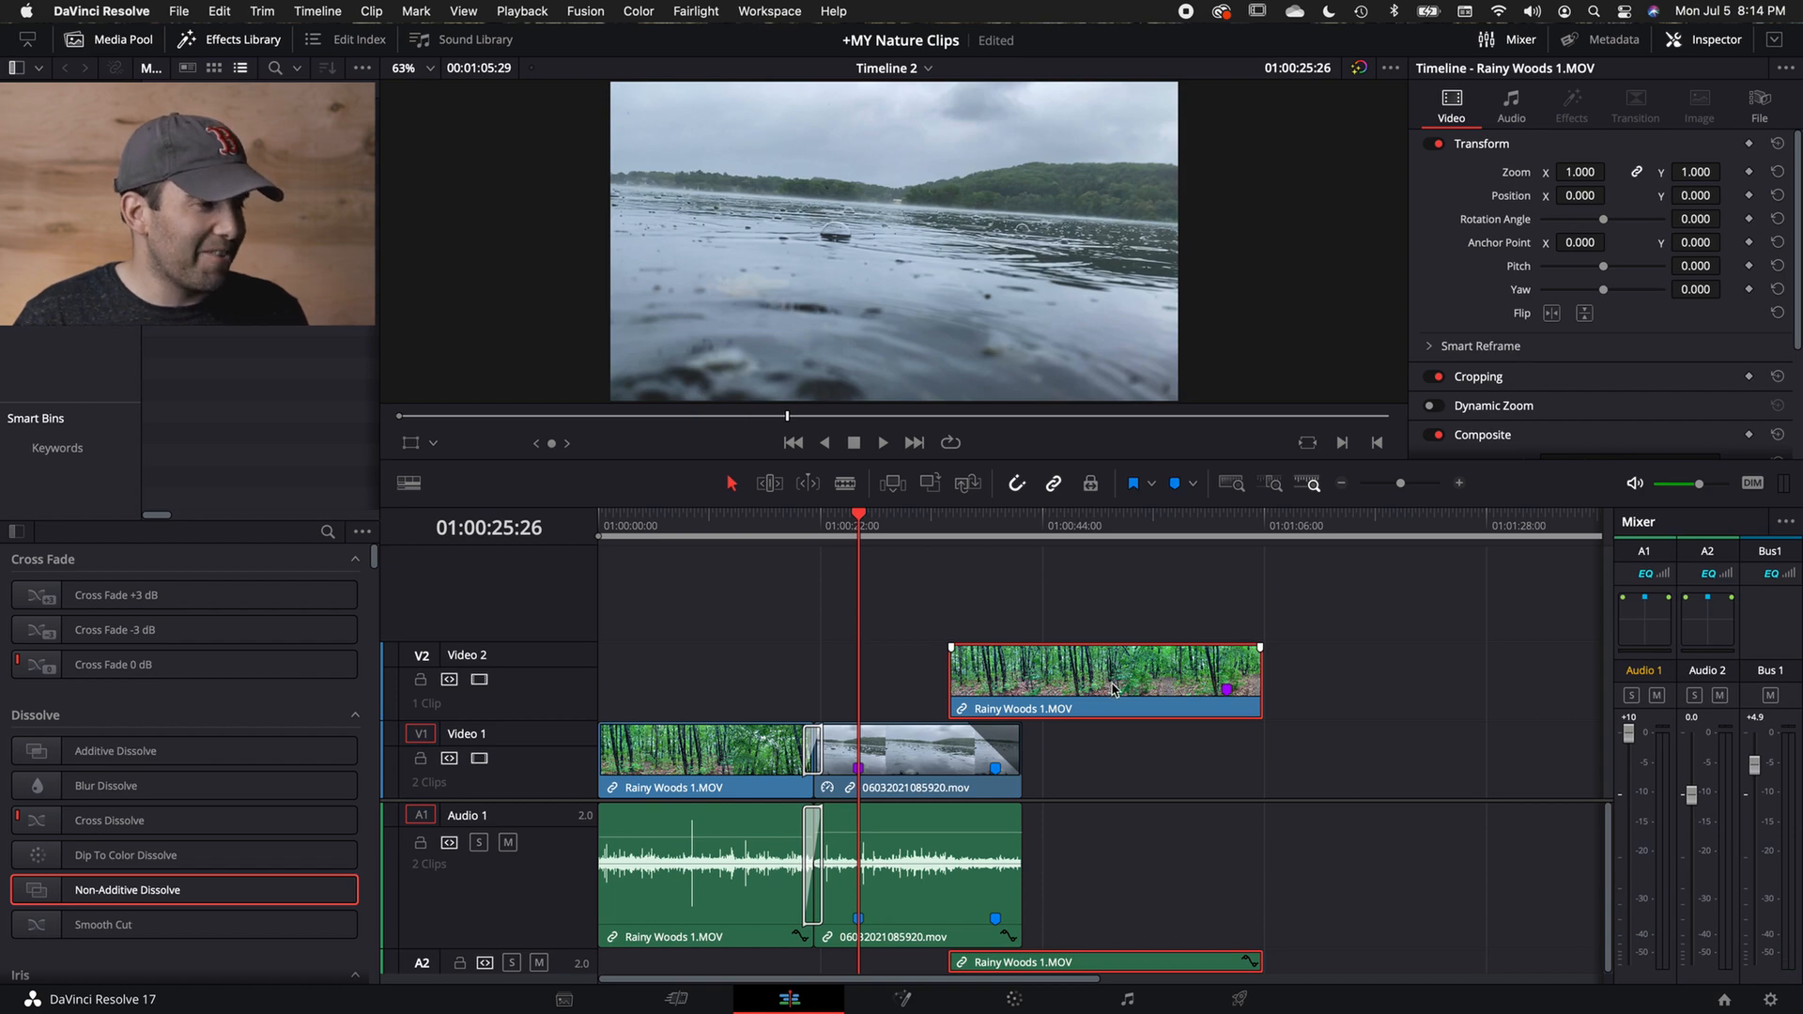
mouse_move(959, 533)
mouse_down()
mouse_move(1254, 537)
mouse_move(974, 537)
mouse_up()
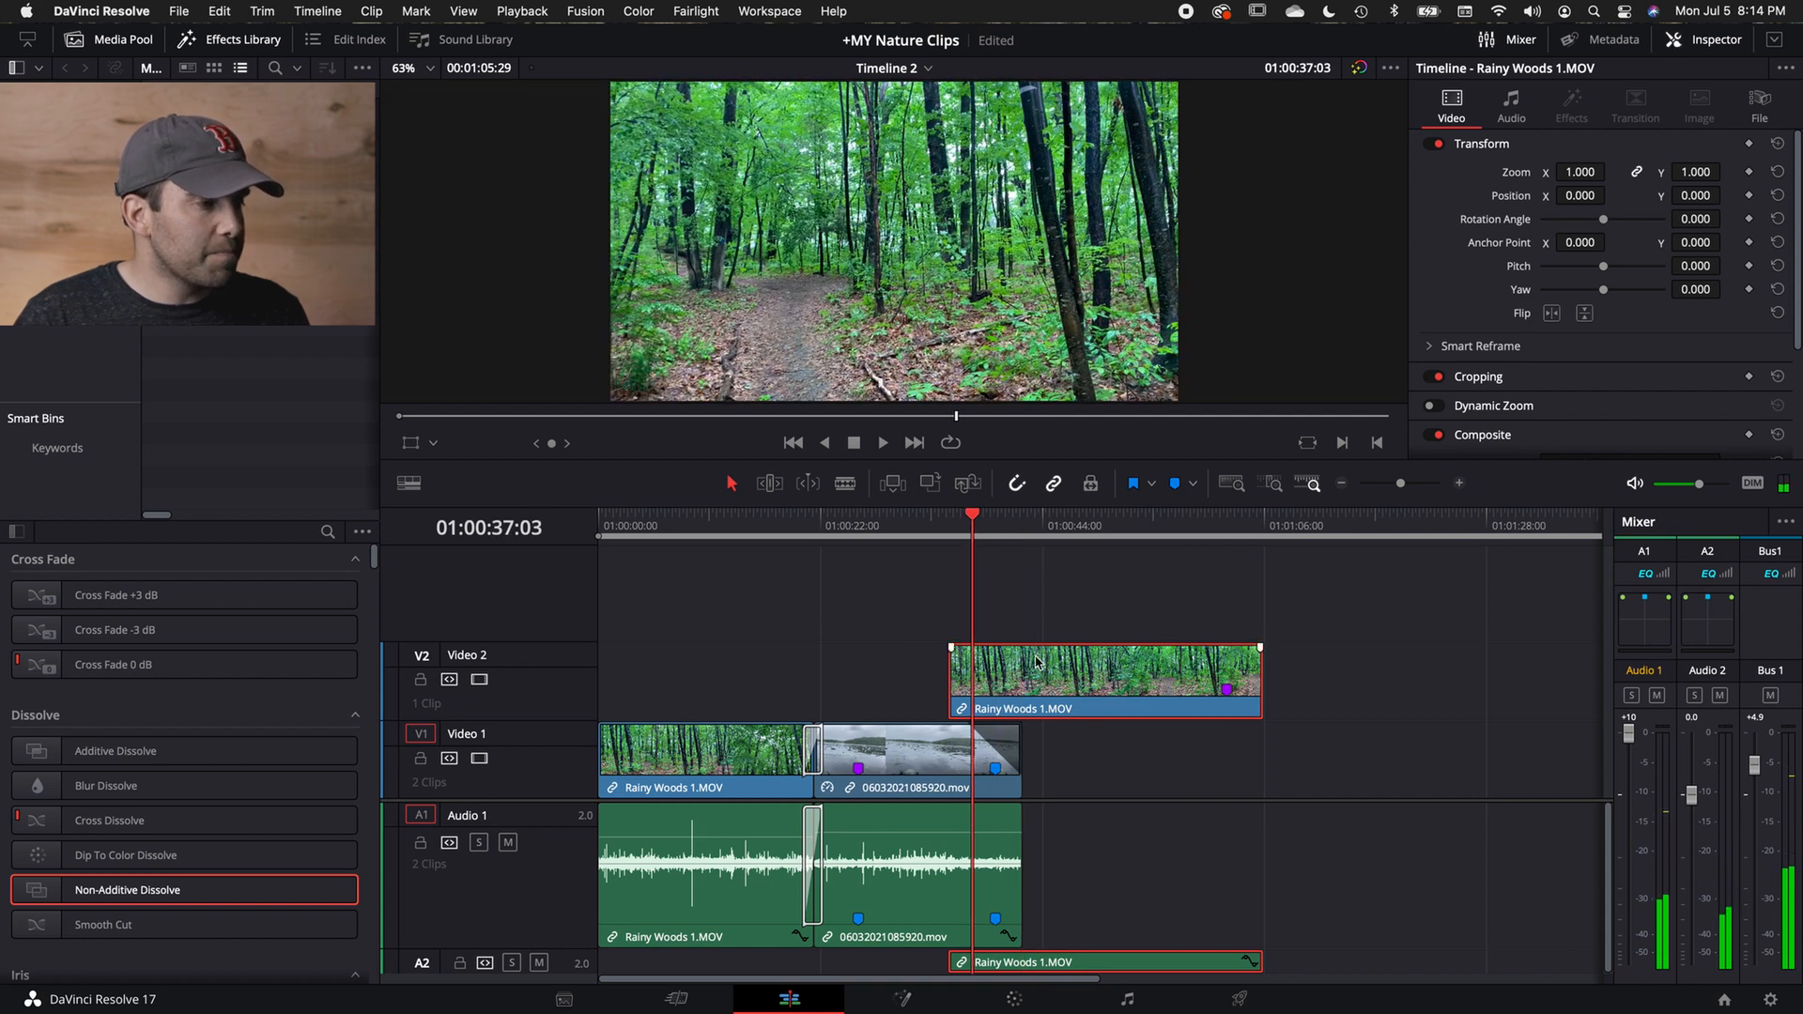
Trim the Video 2 woods copy to end at 01:01:02:08, adjusting its start in and out to about 01:00:44.
drag(943, 671, 1086, 670)
mouse_move(1260, 663)
mouse_down()
mouse_move(1139, 673)
mouse_move(1226, 671)
mouse_up()
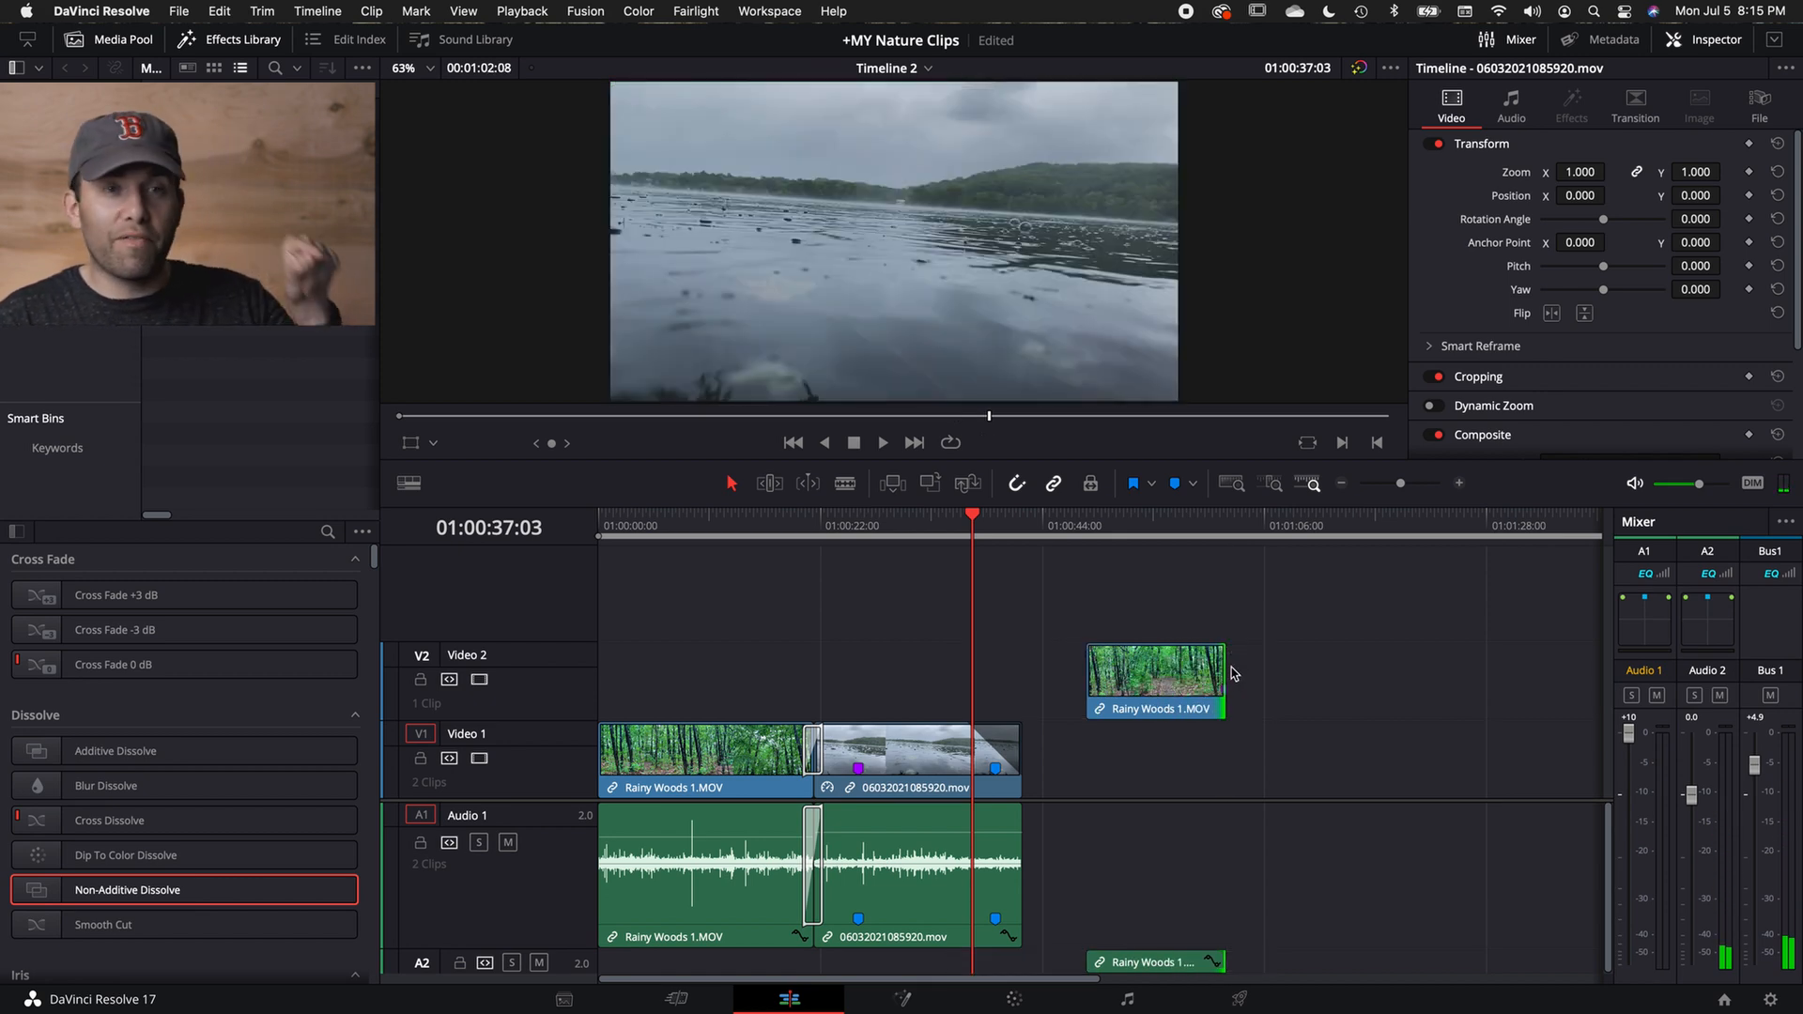
drag(1081, 677, 1024, 676)
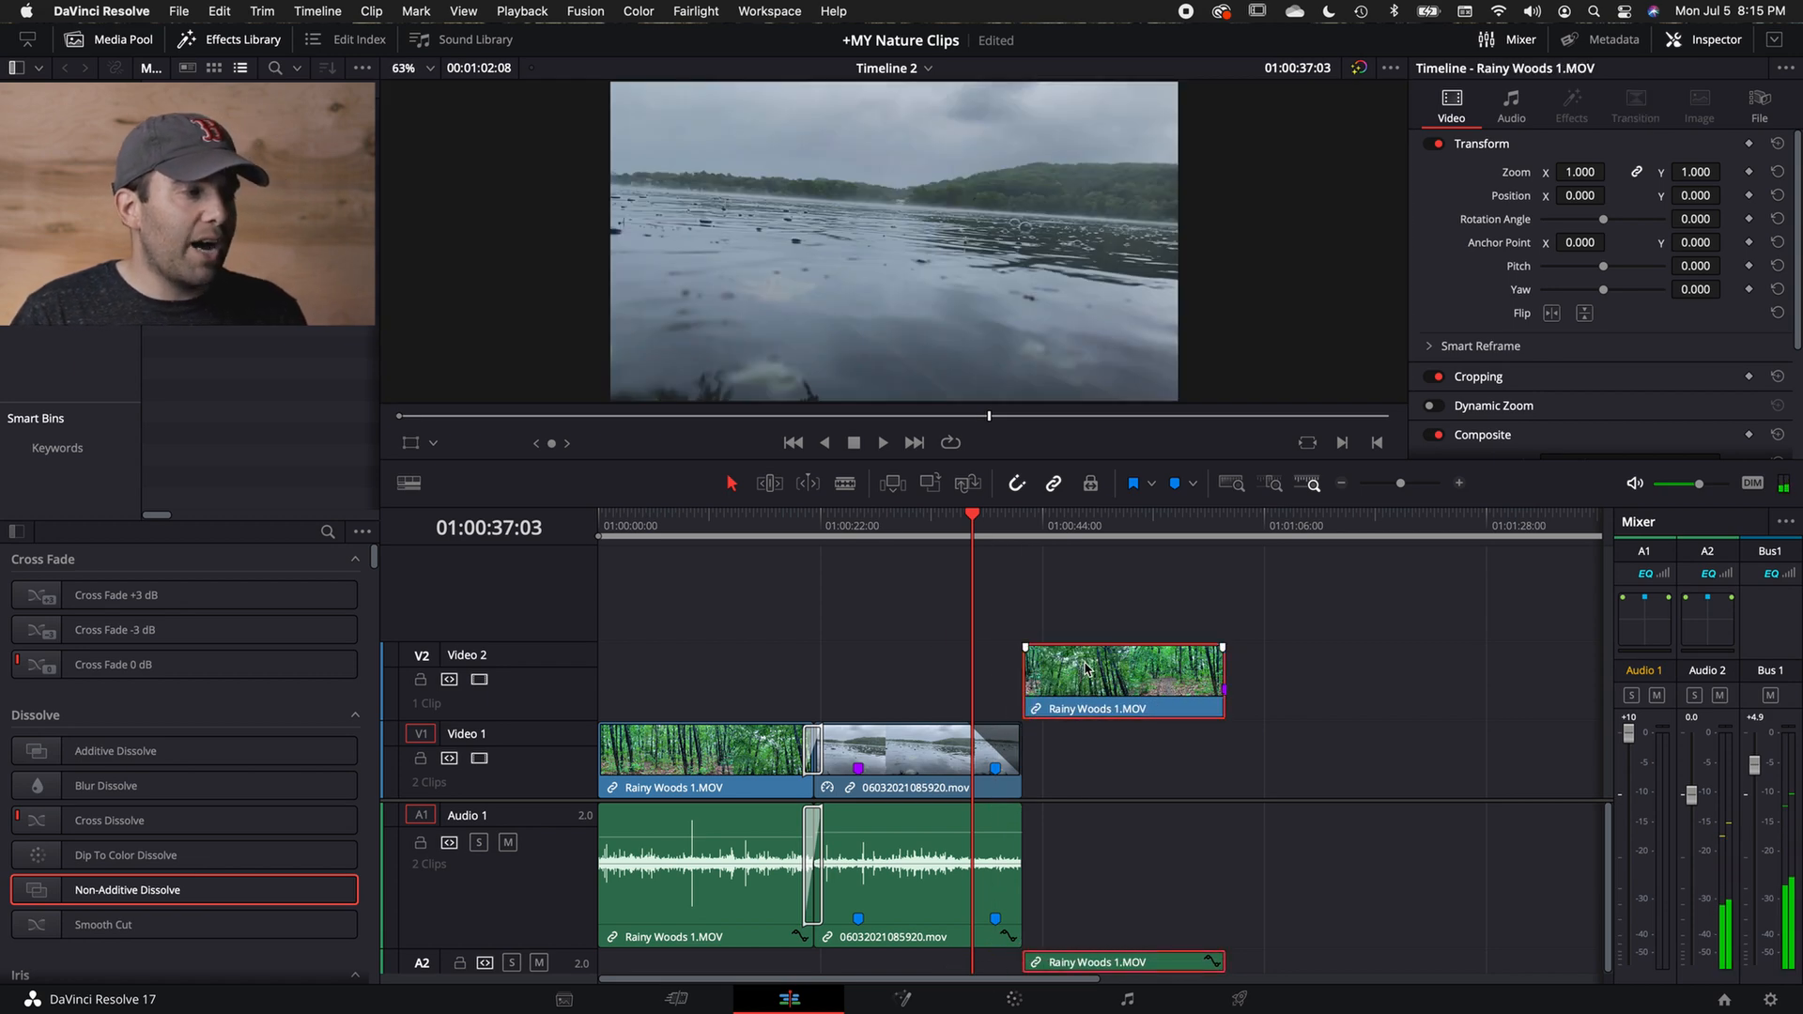
mouse_move(1032, 672)
mouse_down()
mouse_move(1164, 678)
mouse_move(1056, 678)
mouse_up()
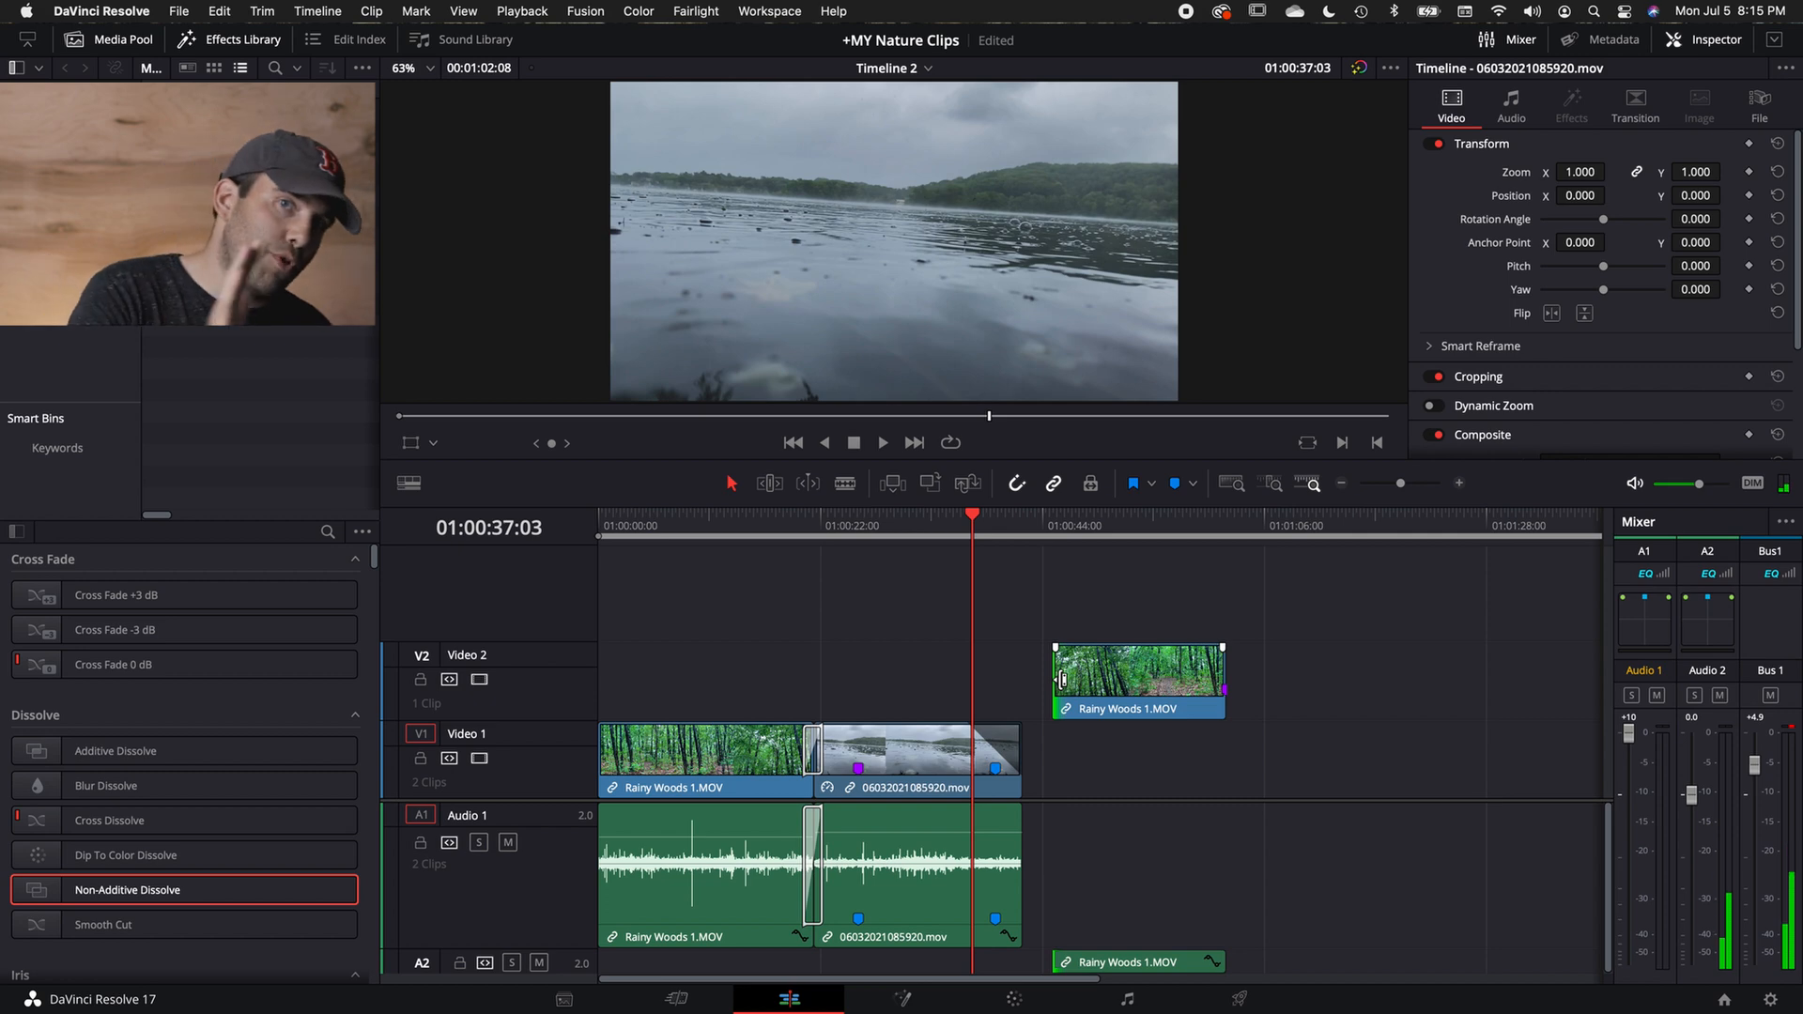
drag(1062, 679, 1050, 683)
Split the Video 2 woods copy at about 01:00:48 and delete the piece before the cut.
click(1080, 664)
key(b)
click(1085, 666)
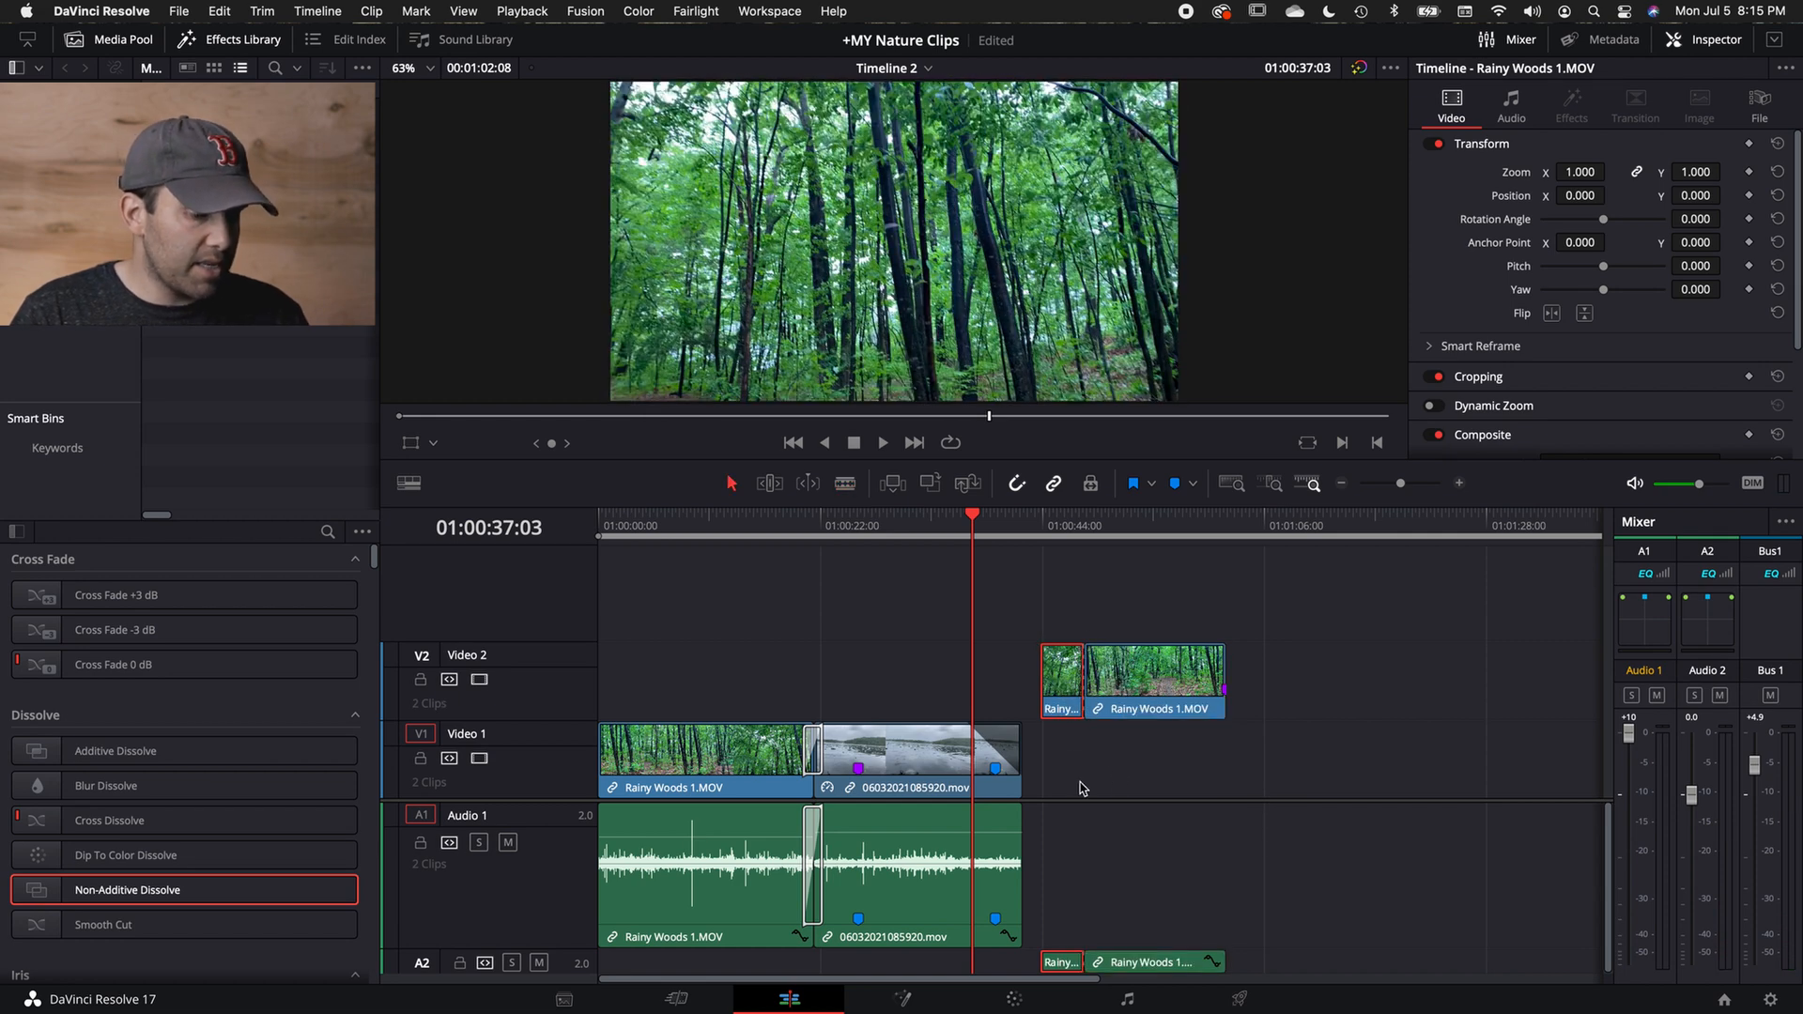
key(BackSpace)
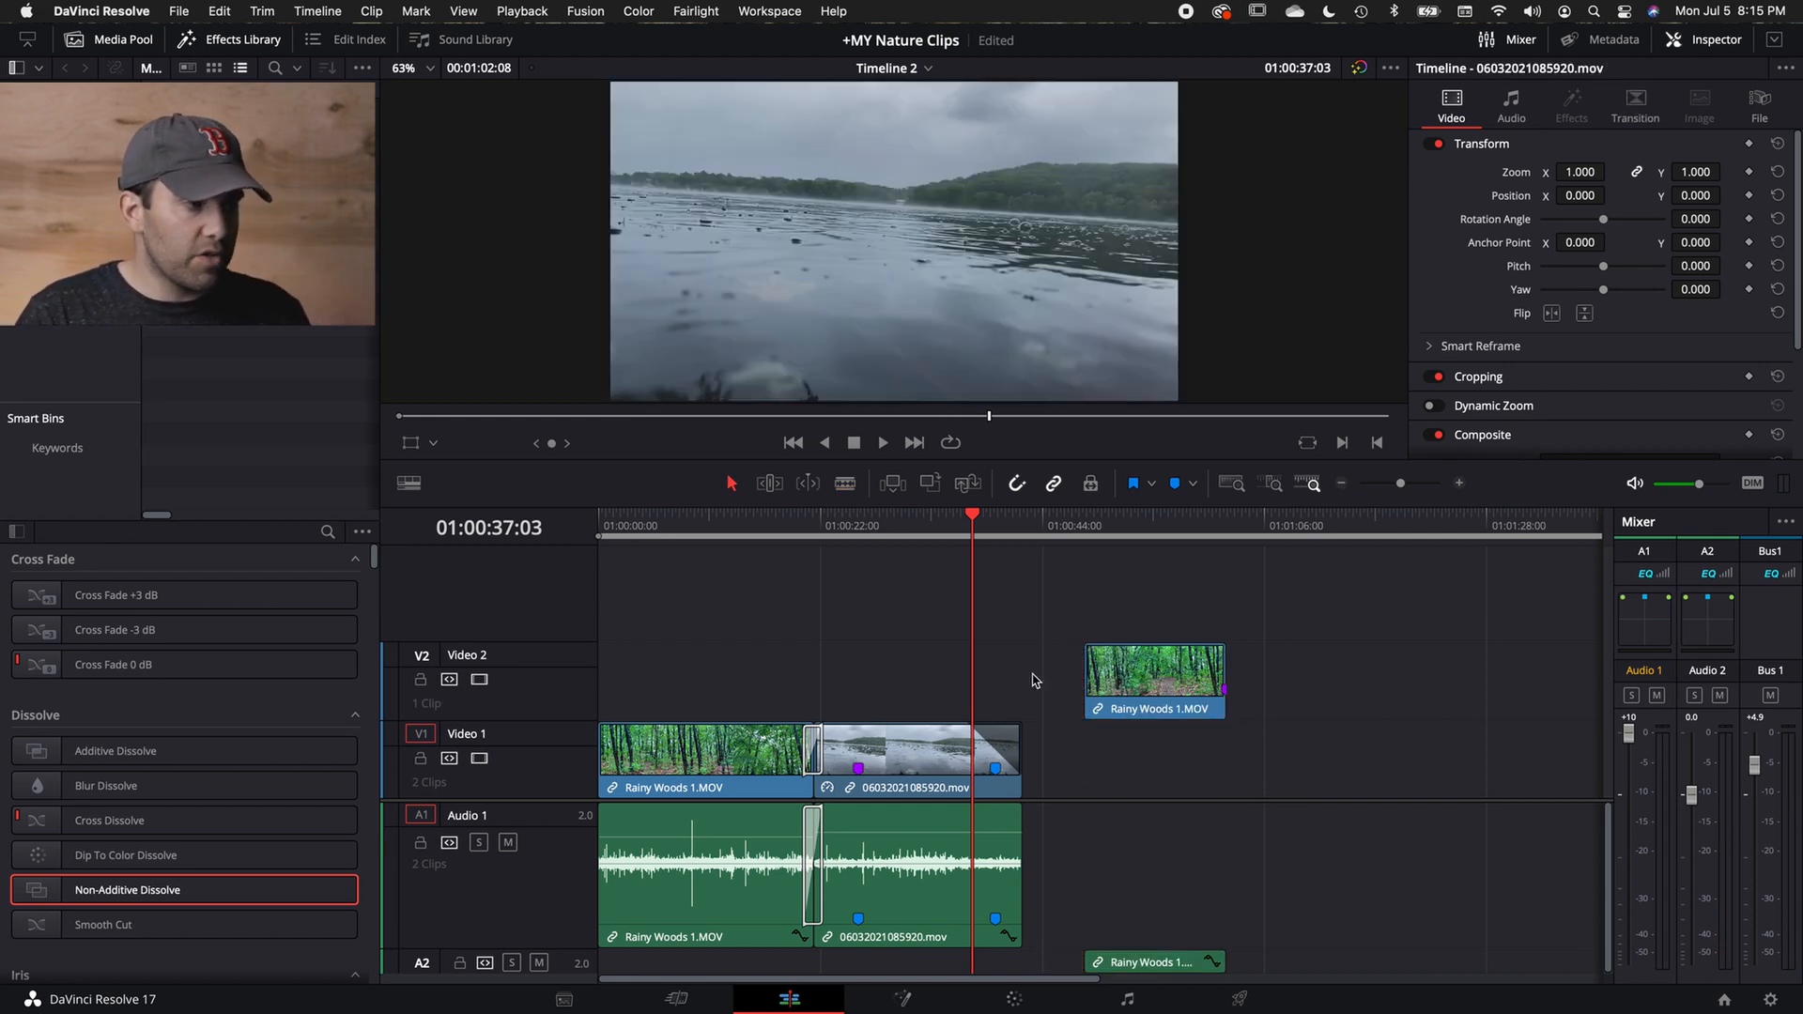
Extend the start of the remaining Video 2 woods clip back to the playhead at 01:00:37:03.
click(1104, 673)
drag(1078, 666, 977, 685)
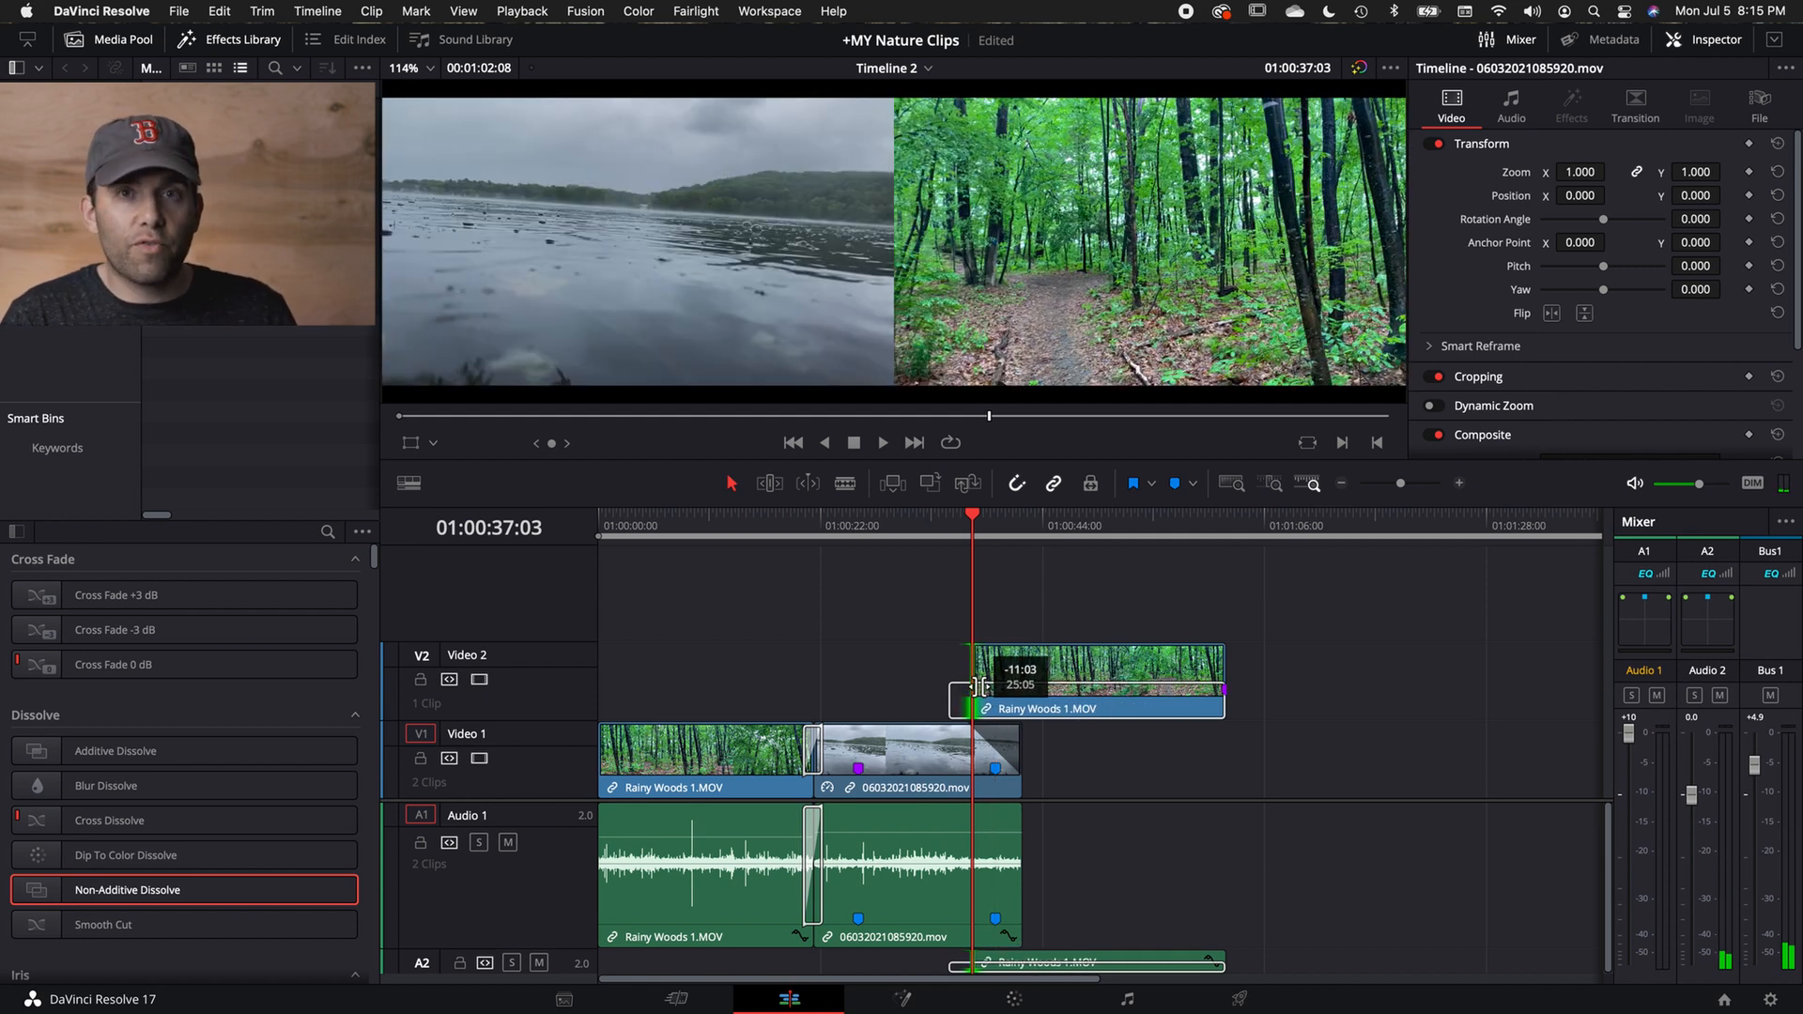
drag(976, 687, 976, 687)
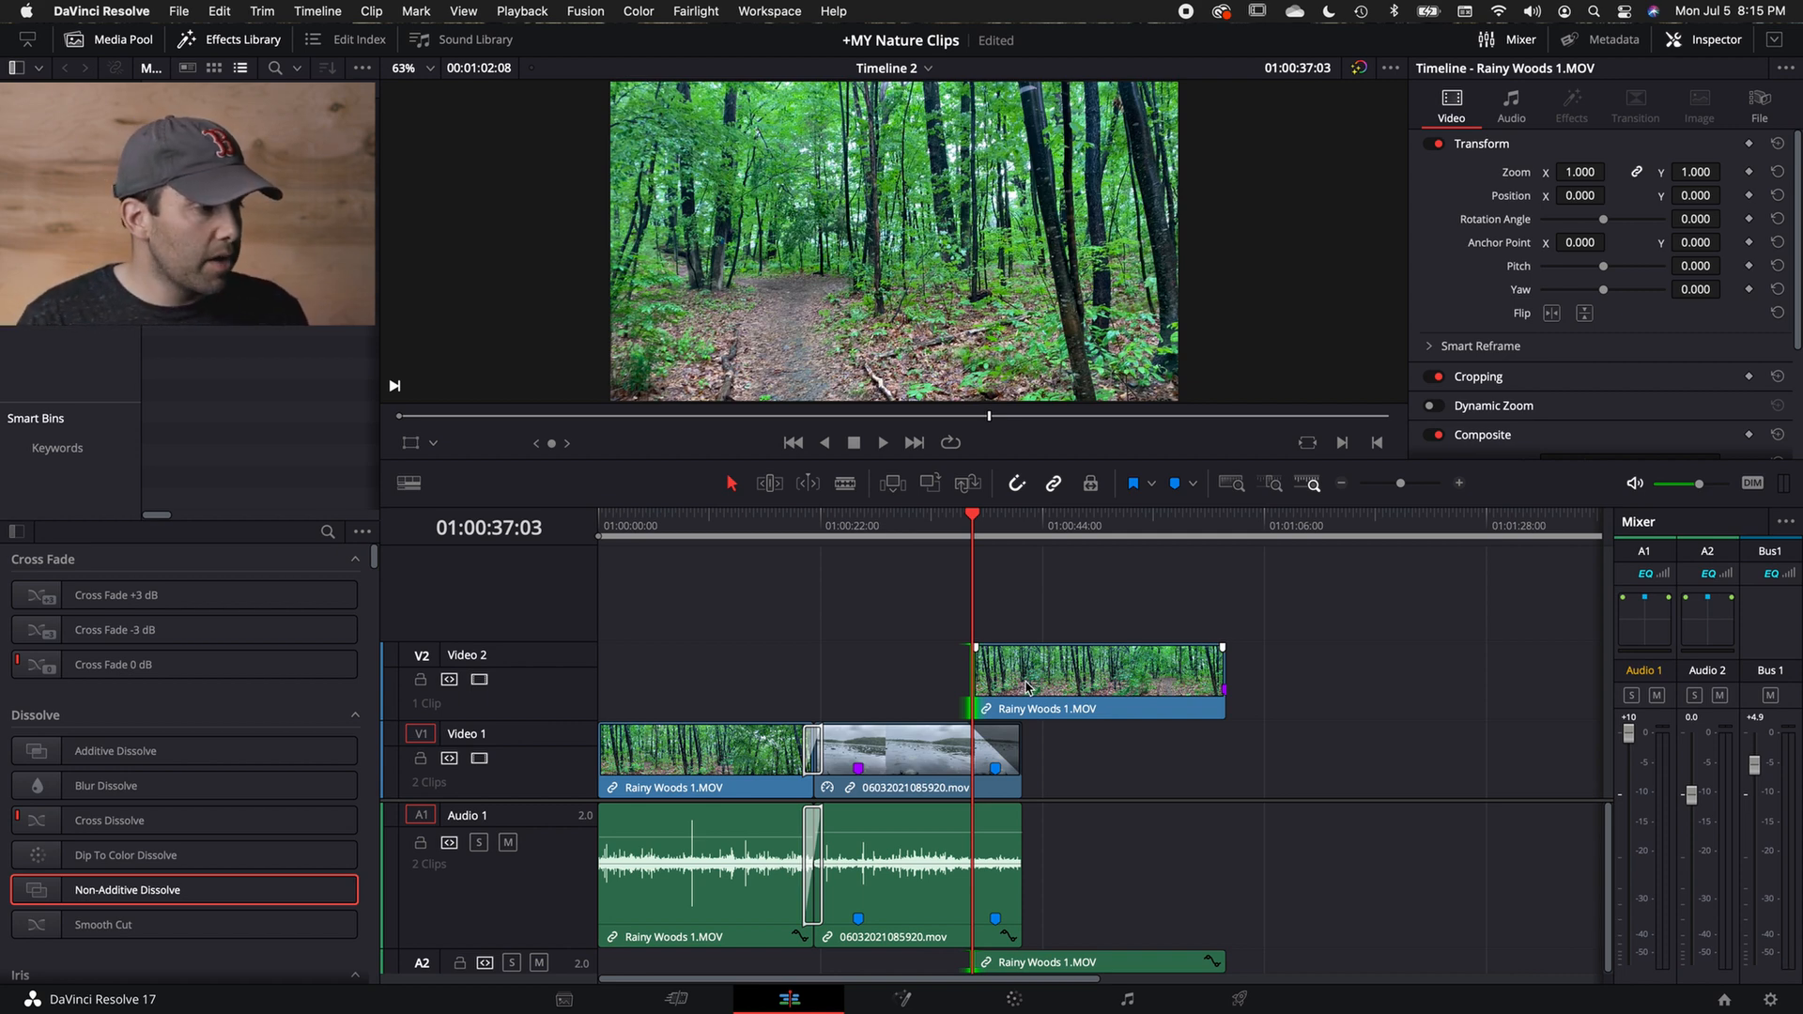
Cut the Video 2 woods clip into many short pieces along its length with the Blade tool.
click(1025, 687)
key(b)
click(1040, 680)
click(1110, 676)
click(1081, 685)
click(1177, 687)
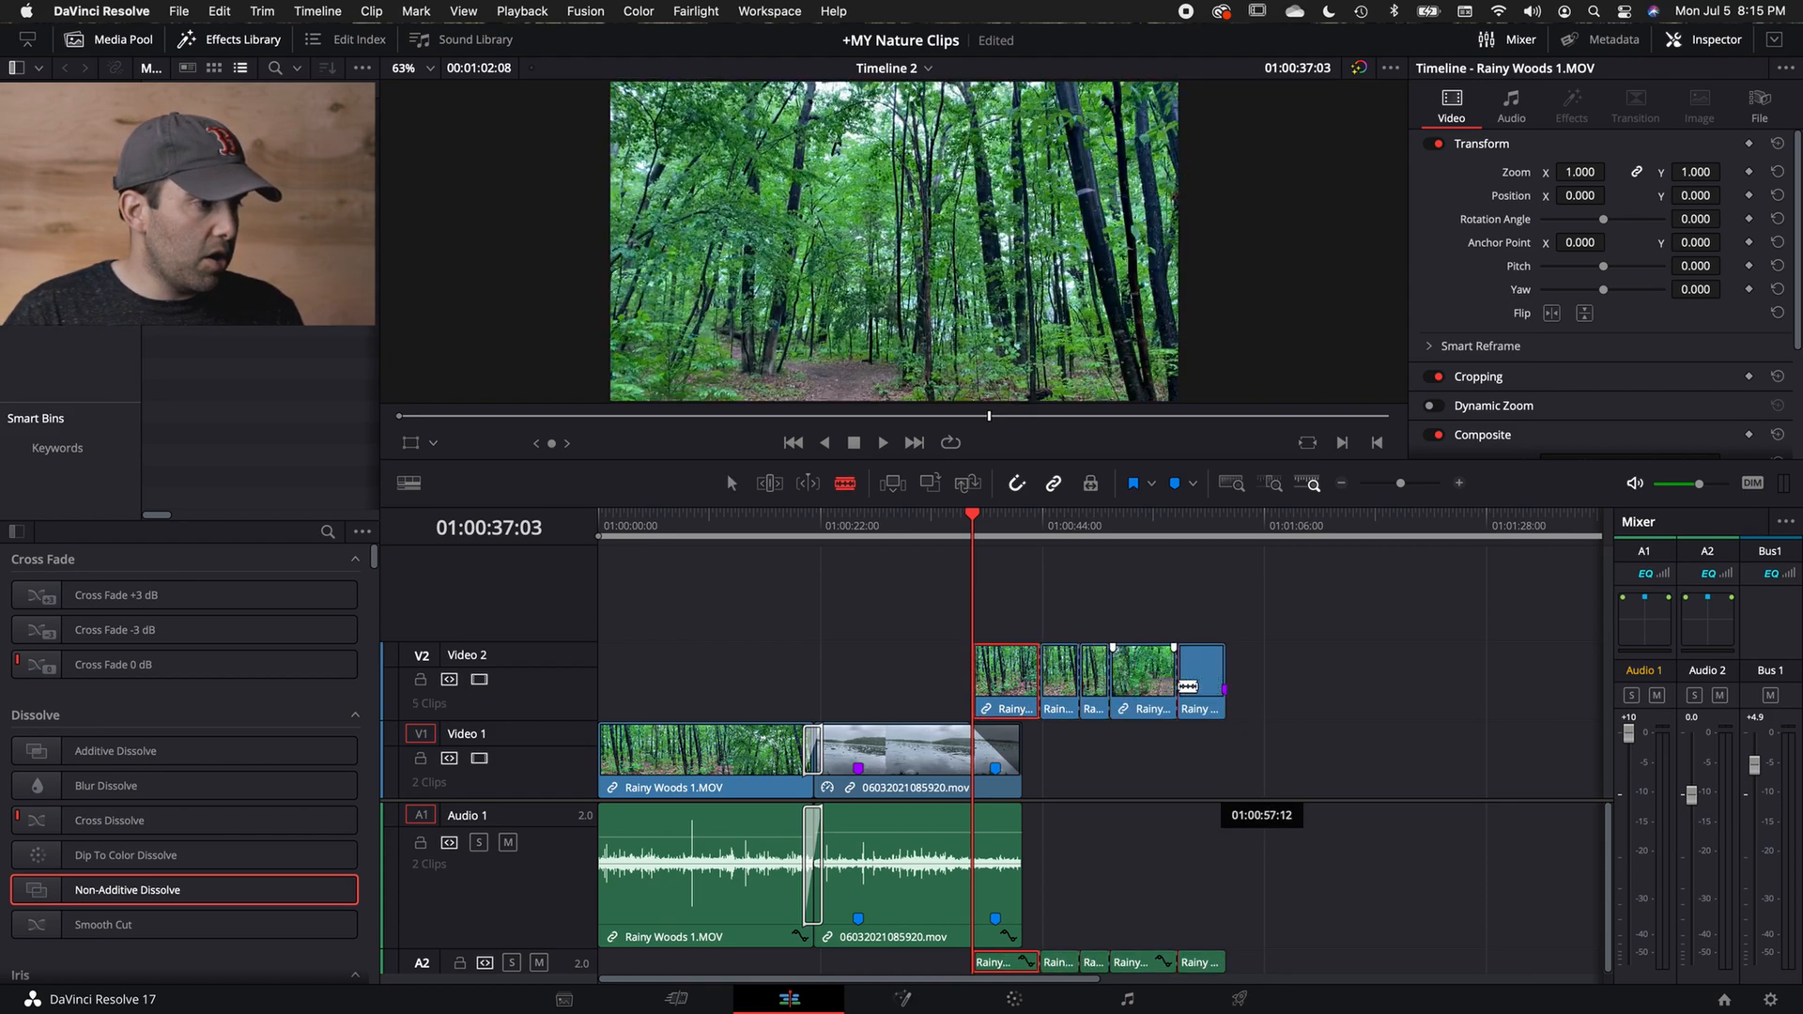
click(1089, 685)
click(1050, 684)
click(999, 686)
click(995, 685)
click(985, 686)
click(1022, 685)
click(1043, 687)
click(1047, 687)
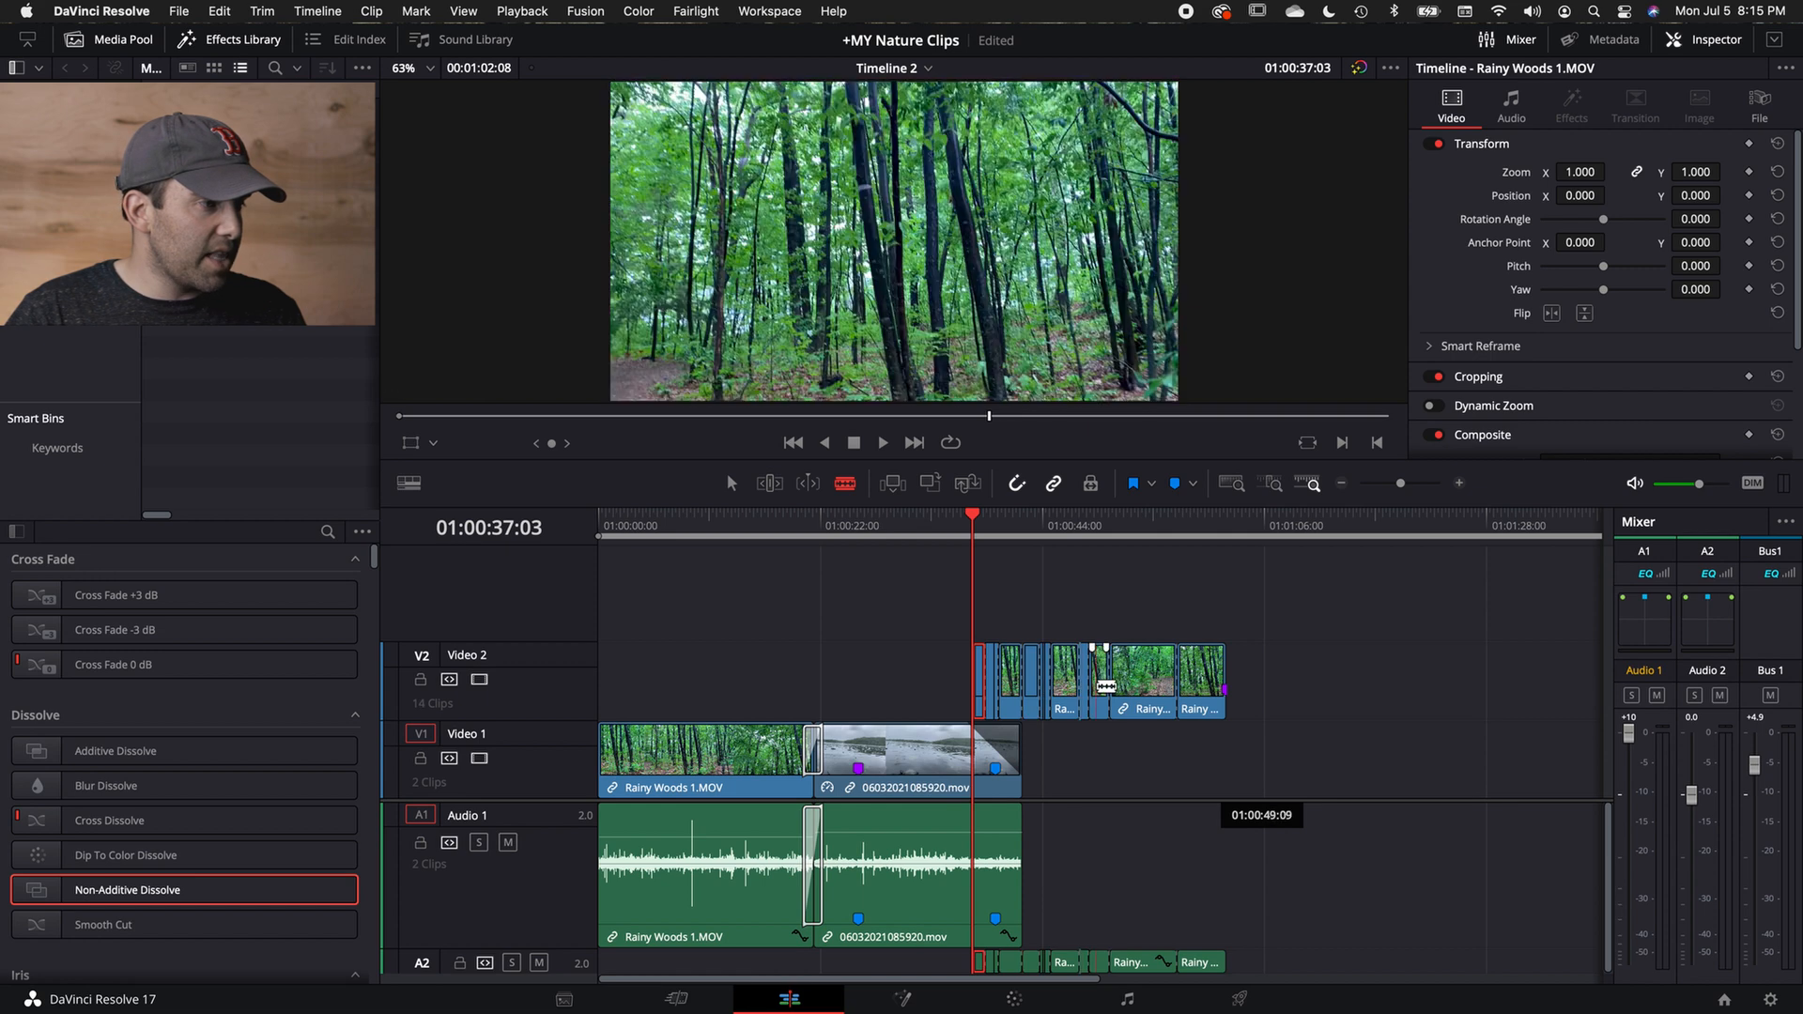
click(1107, 685)
Delete all but the last of the short woods pieces on Video 2, and extend the remaining piece's start back to about 01:00:35.
key(a)
drag(1132, 635, 951, 721)
key(BackSpace)
drag(1170, 676, 925, 683)
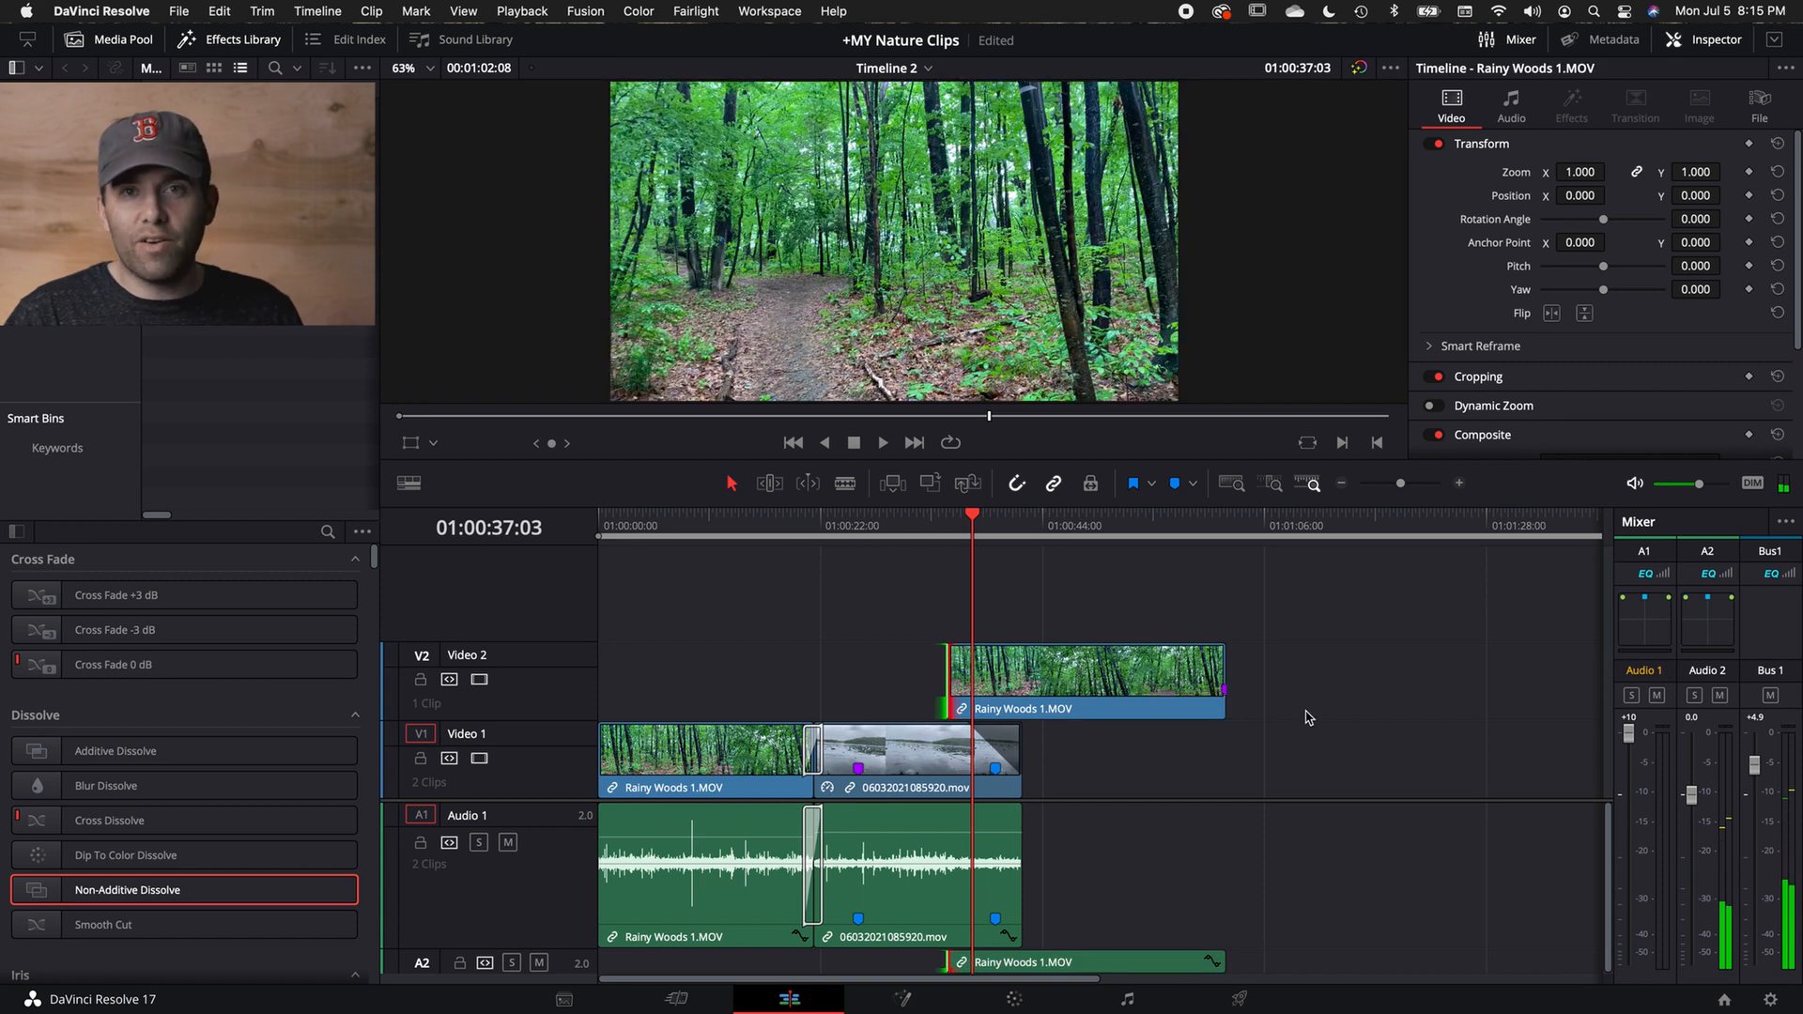
Move the Video 2 woods clip past the end of the lake clip and delete it from the timeline.
drag(1091, 690, 1159, 692)
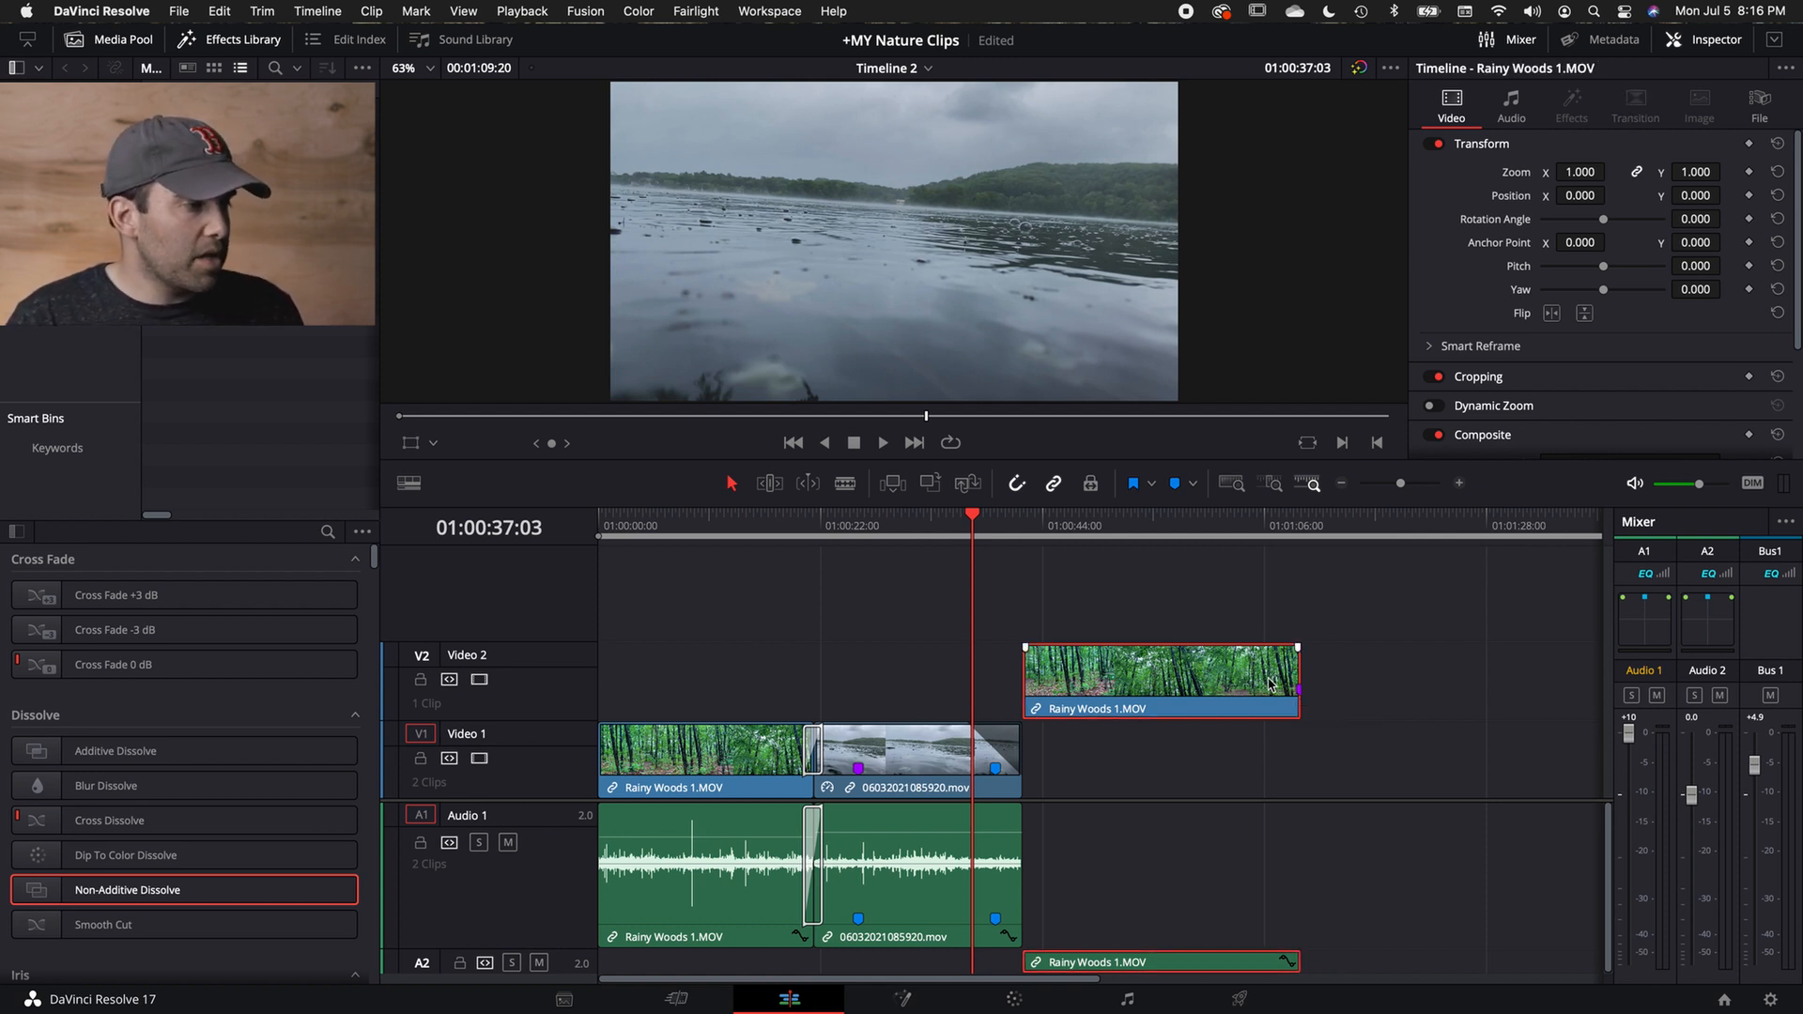
click(952, 752)
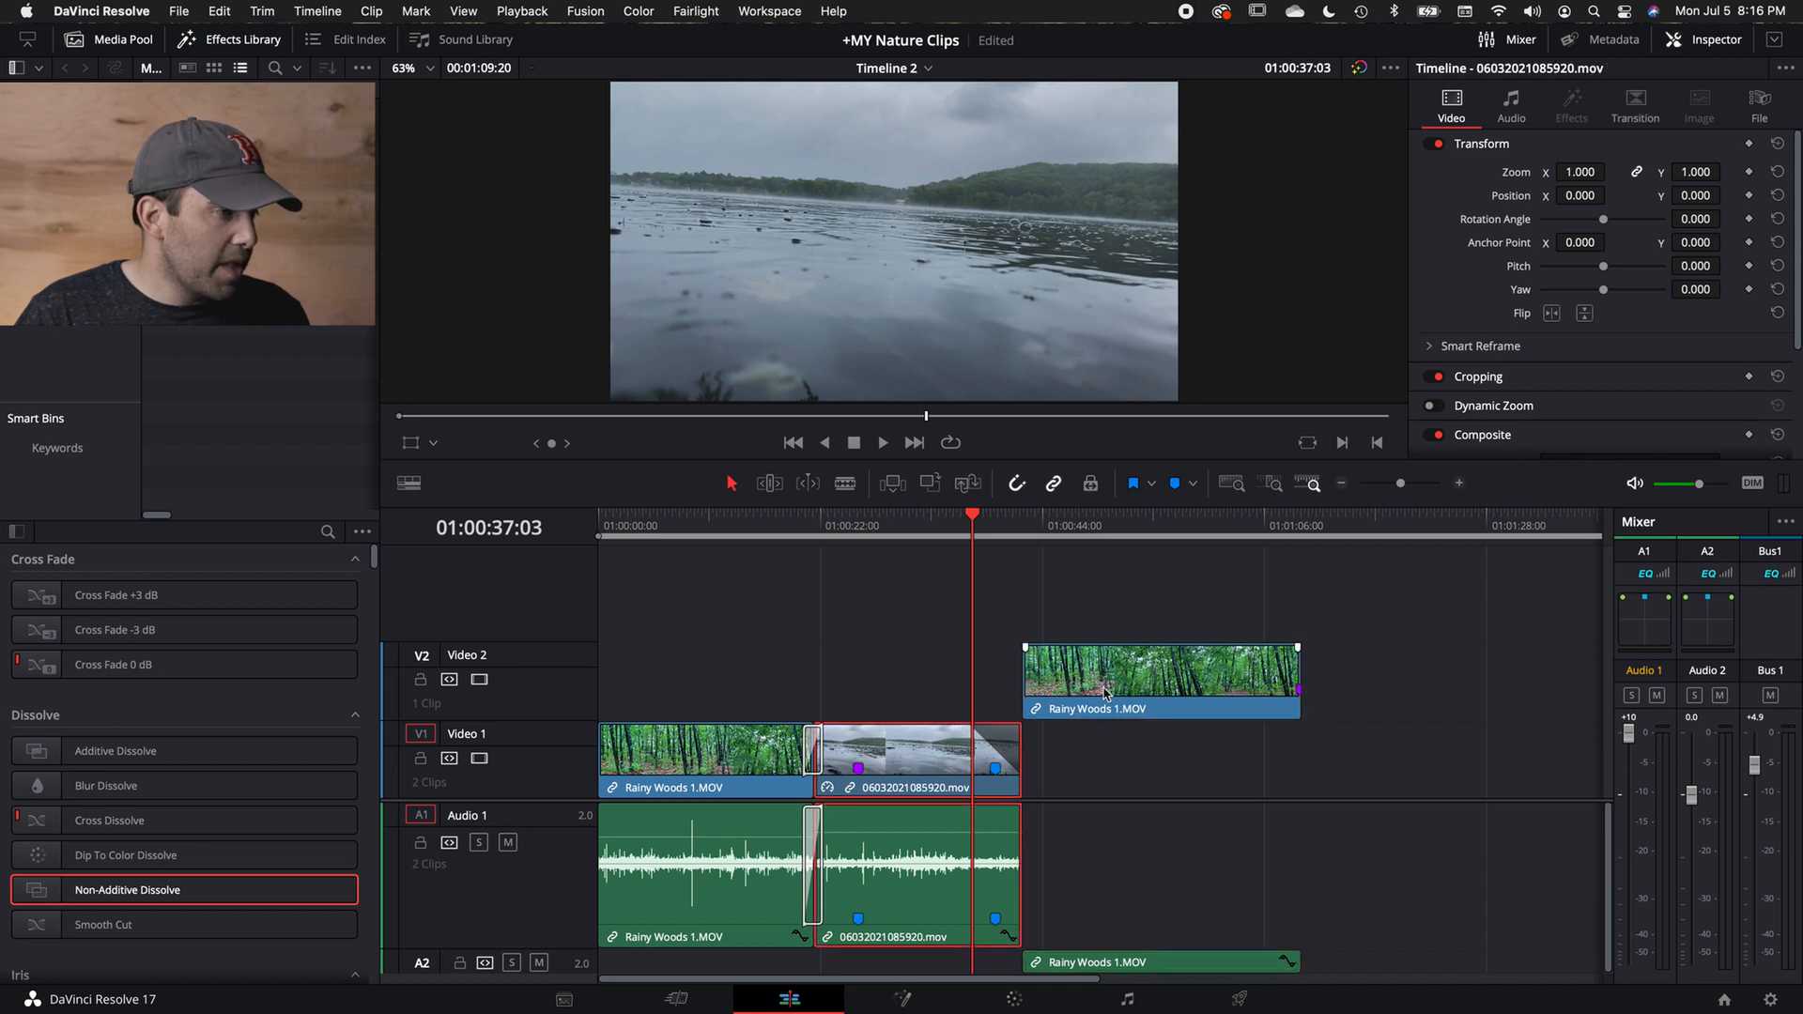
click(1114, 689)
key(BackSpace)
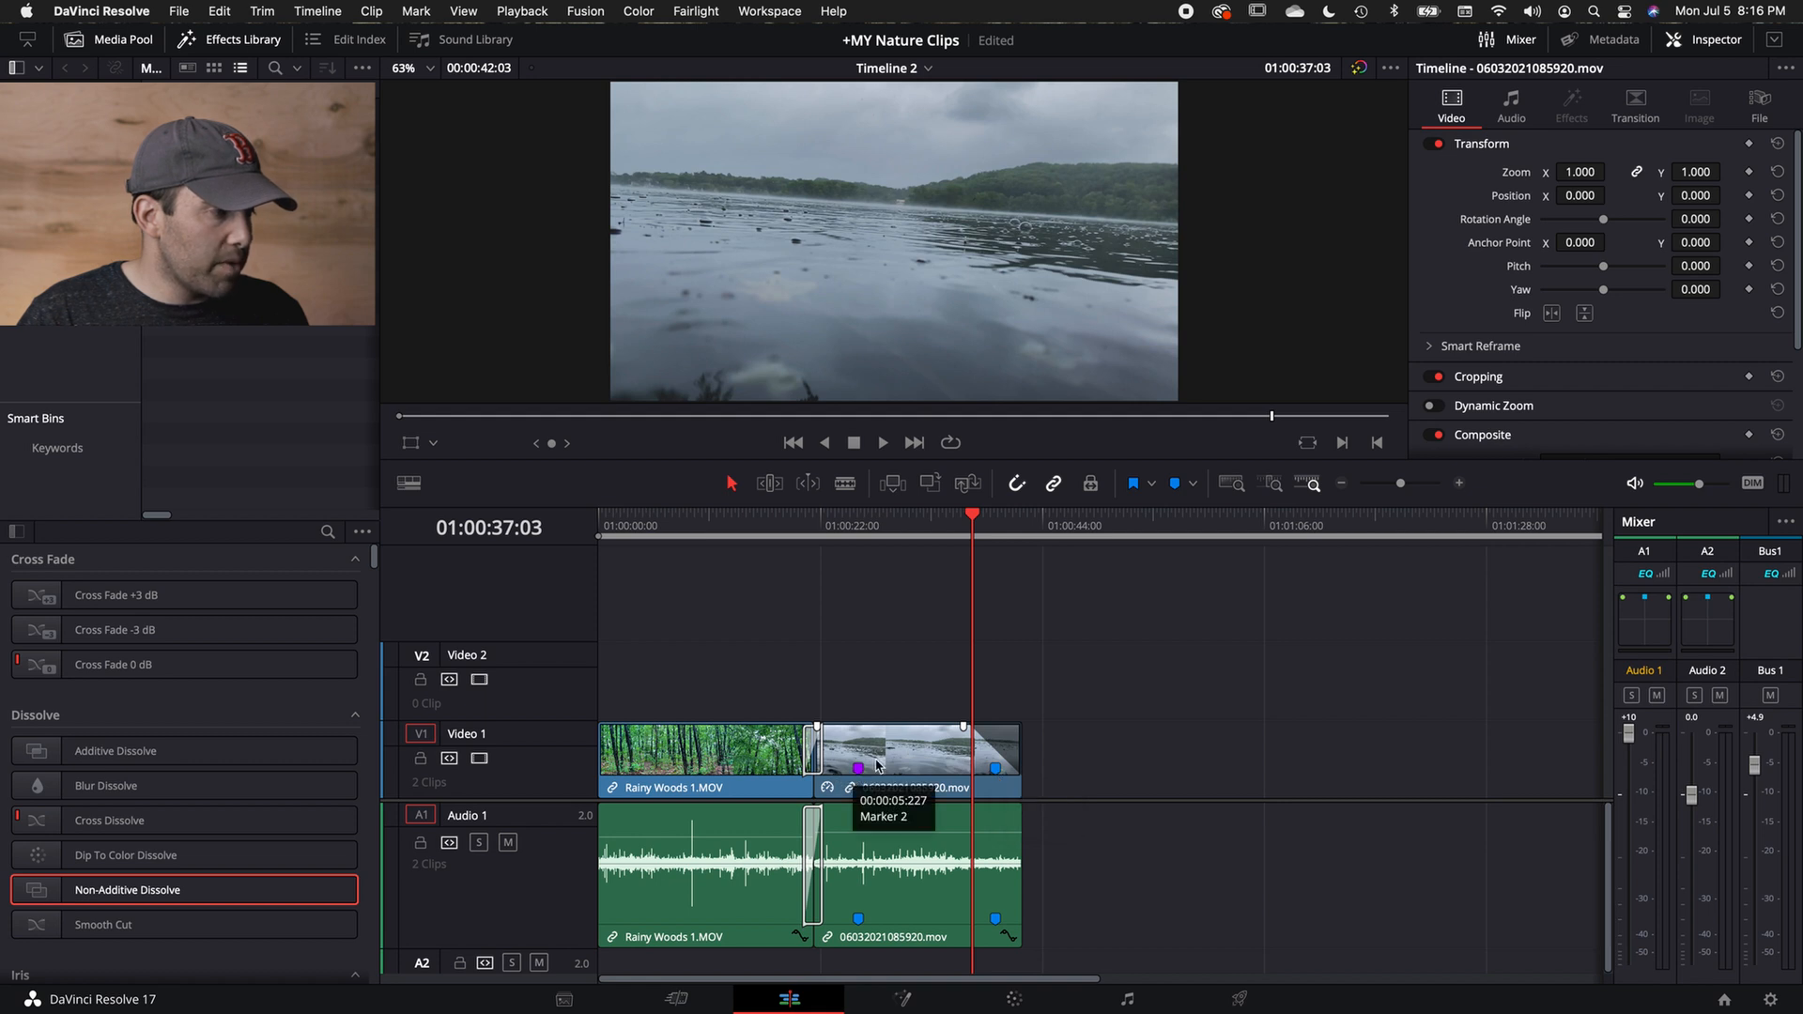
Duplicate the Video 1 lake clip directly above onto Video 2 and extend the copy's start back to about 01:00:18.
click(923, 768)
drag(922, 769, 909, 698)
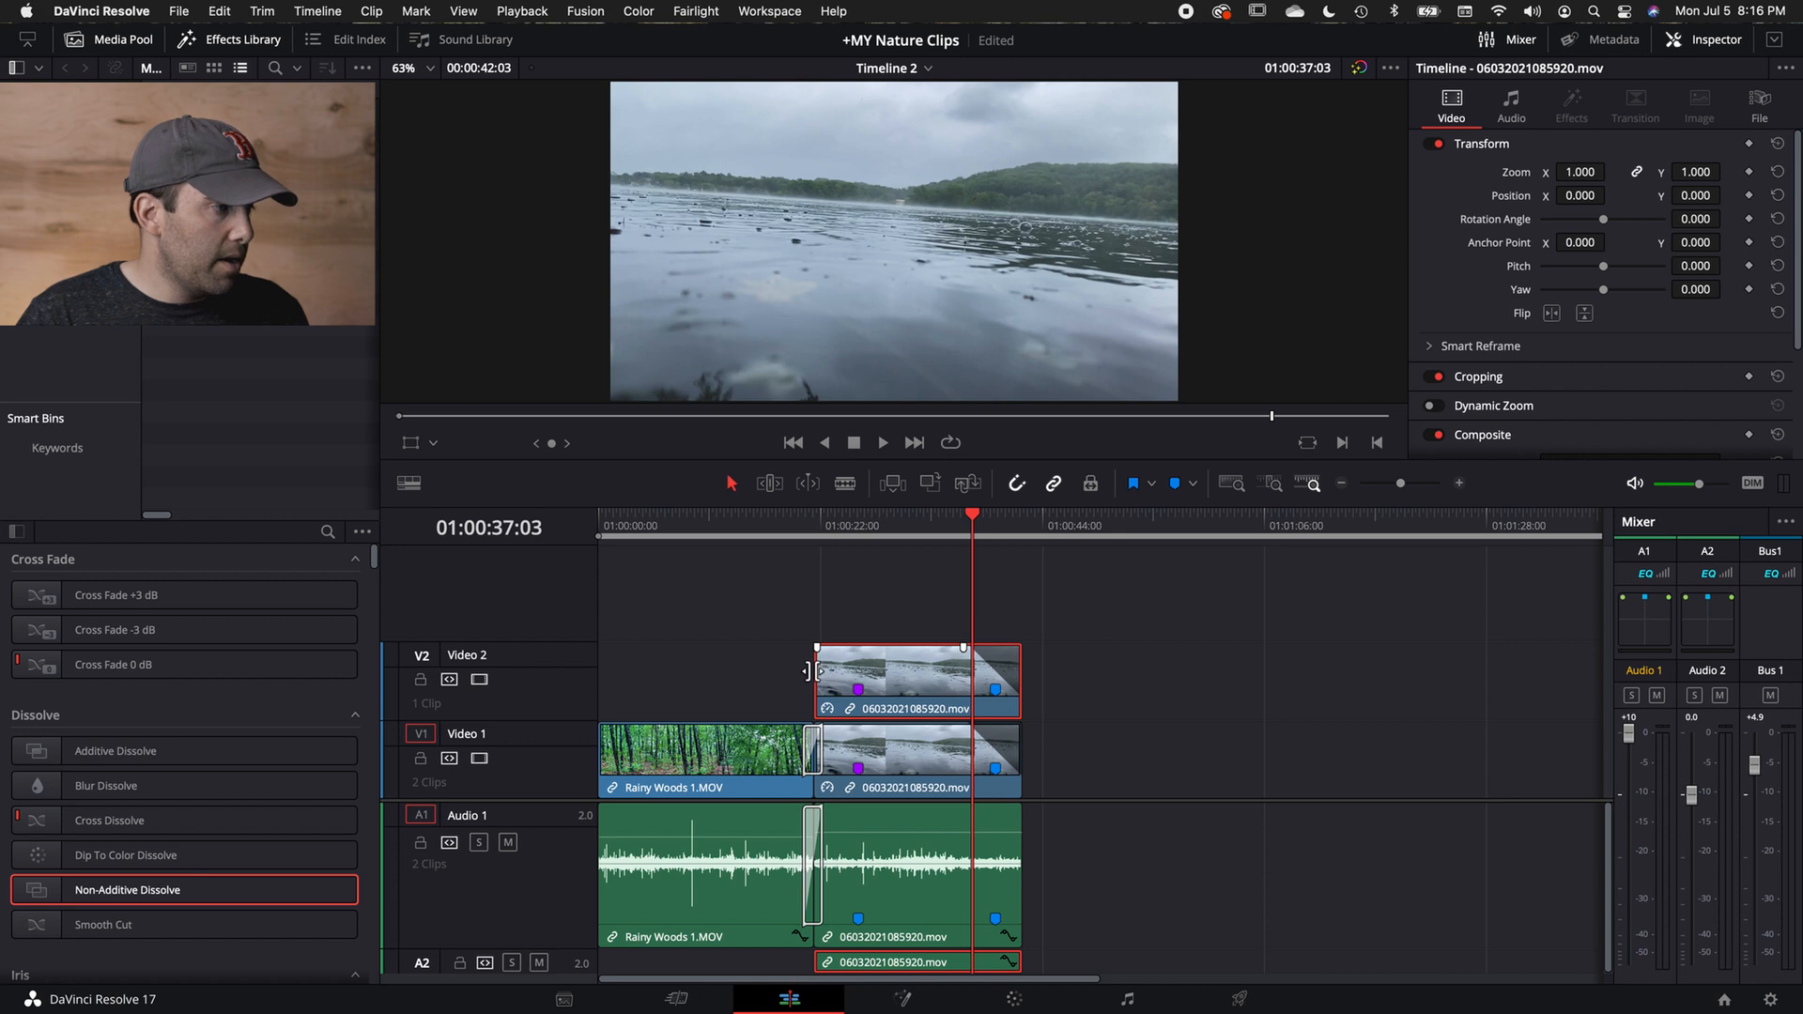
mouse_move(808, 670)
mouse_down()
mouse_move(704, 671)
mouse_move(782, 670)
mouse_up()
Cut off the end of the Video 2 lake copy at about 01:00:35 and restore it by extending the clip to the Video 1 lake clip's end.
key(b)
click(948, 678)
key(a)
click(985, 669)
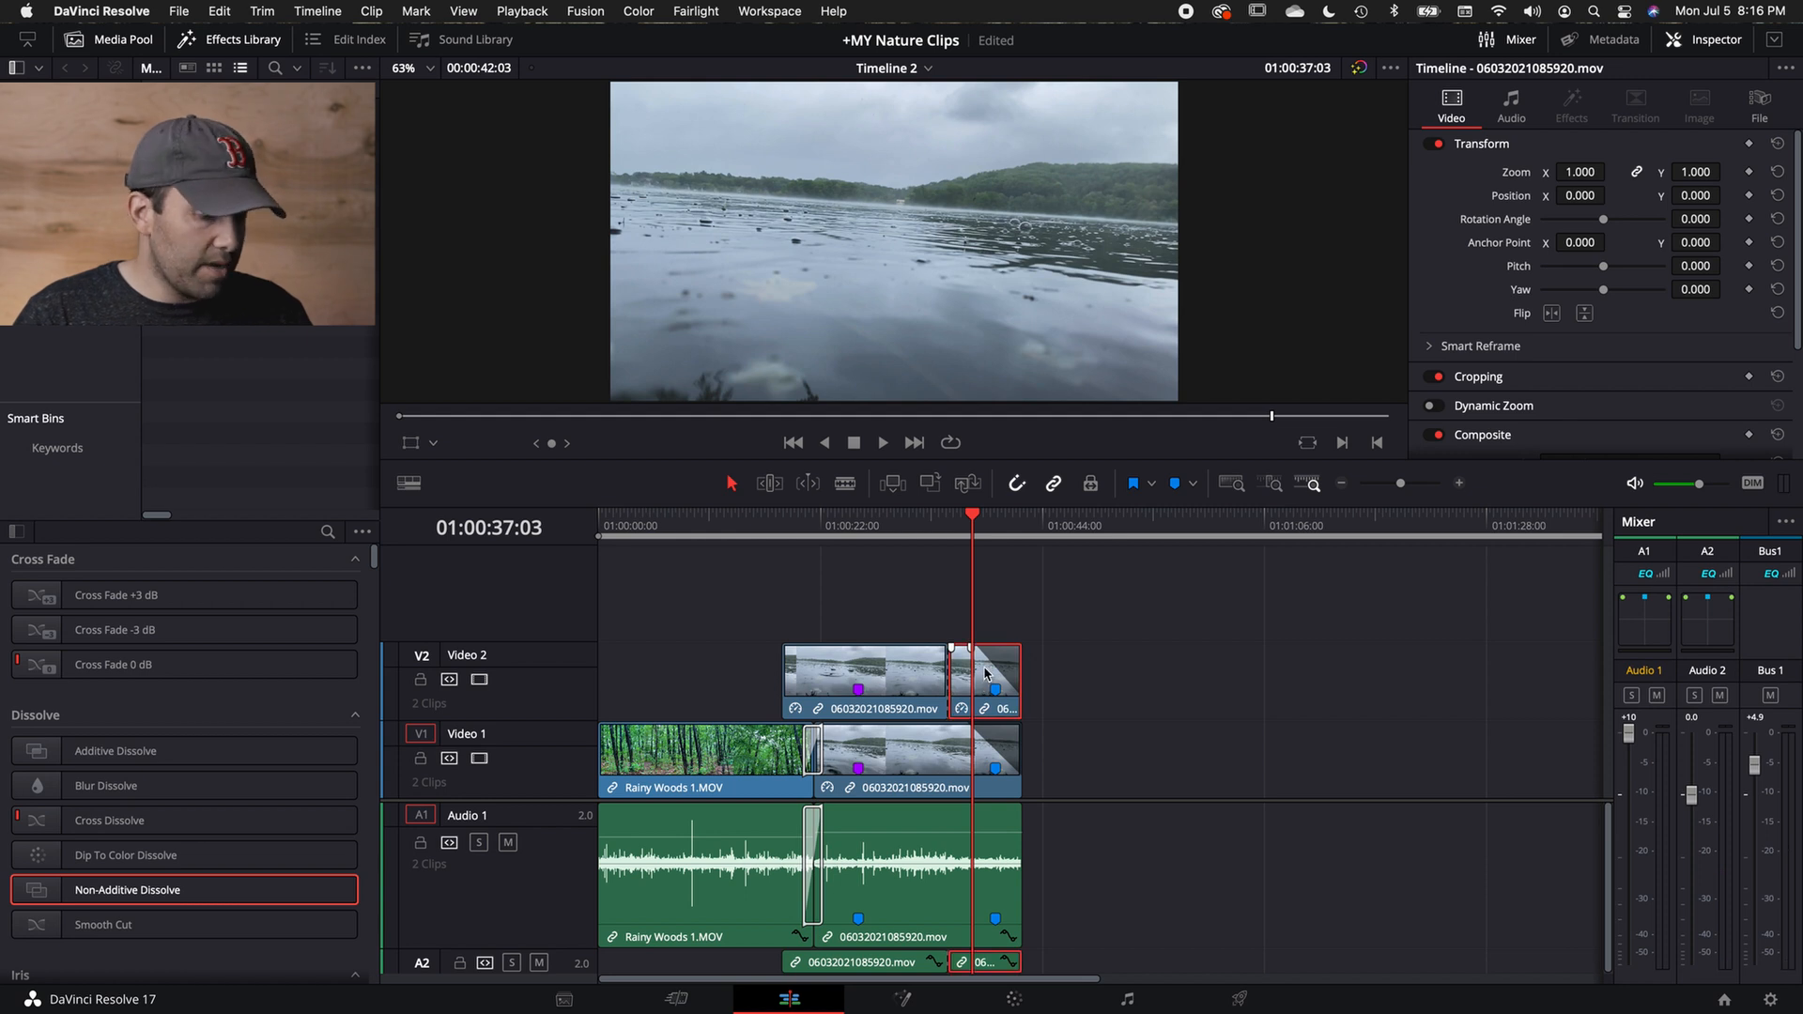
key(Delete)
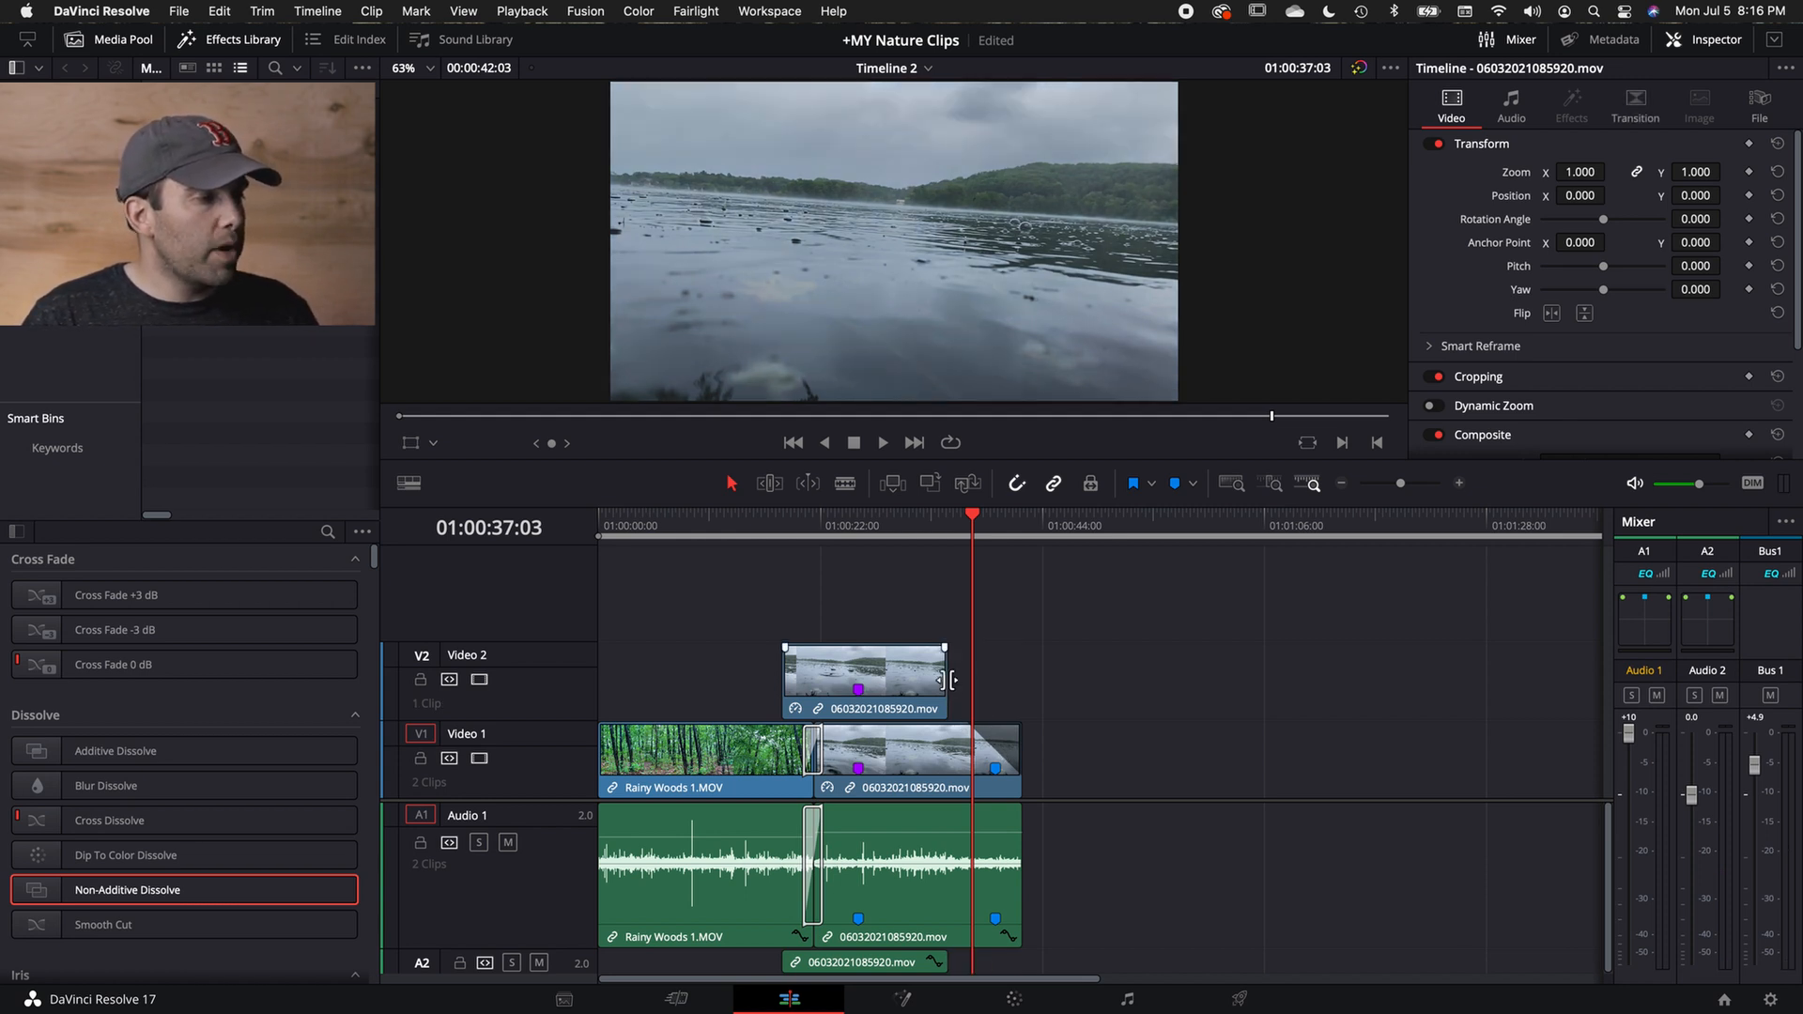
drag(947, 679, 1019, 684)
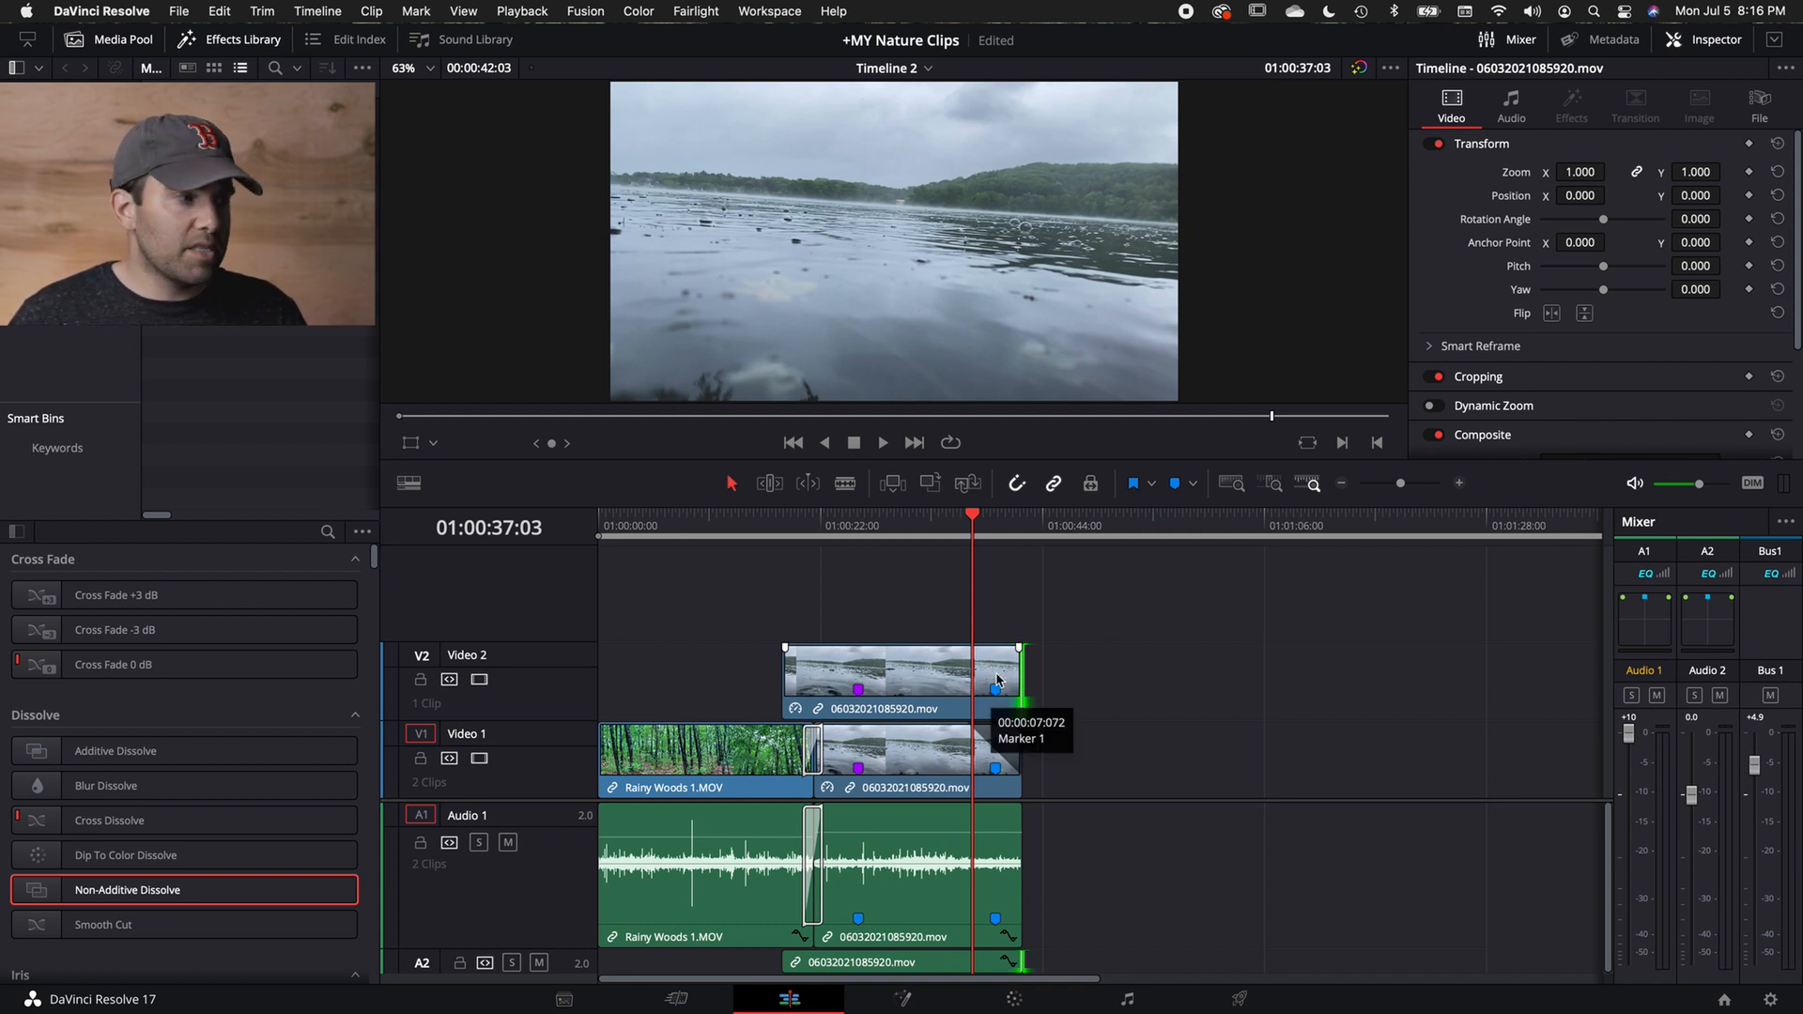
click(998, 680)
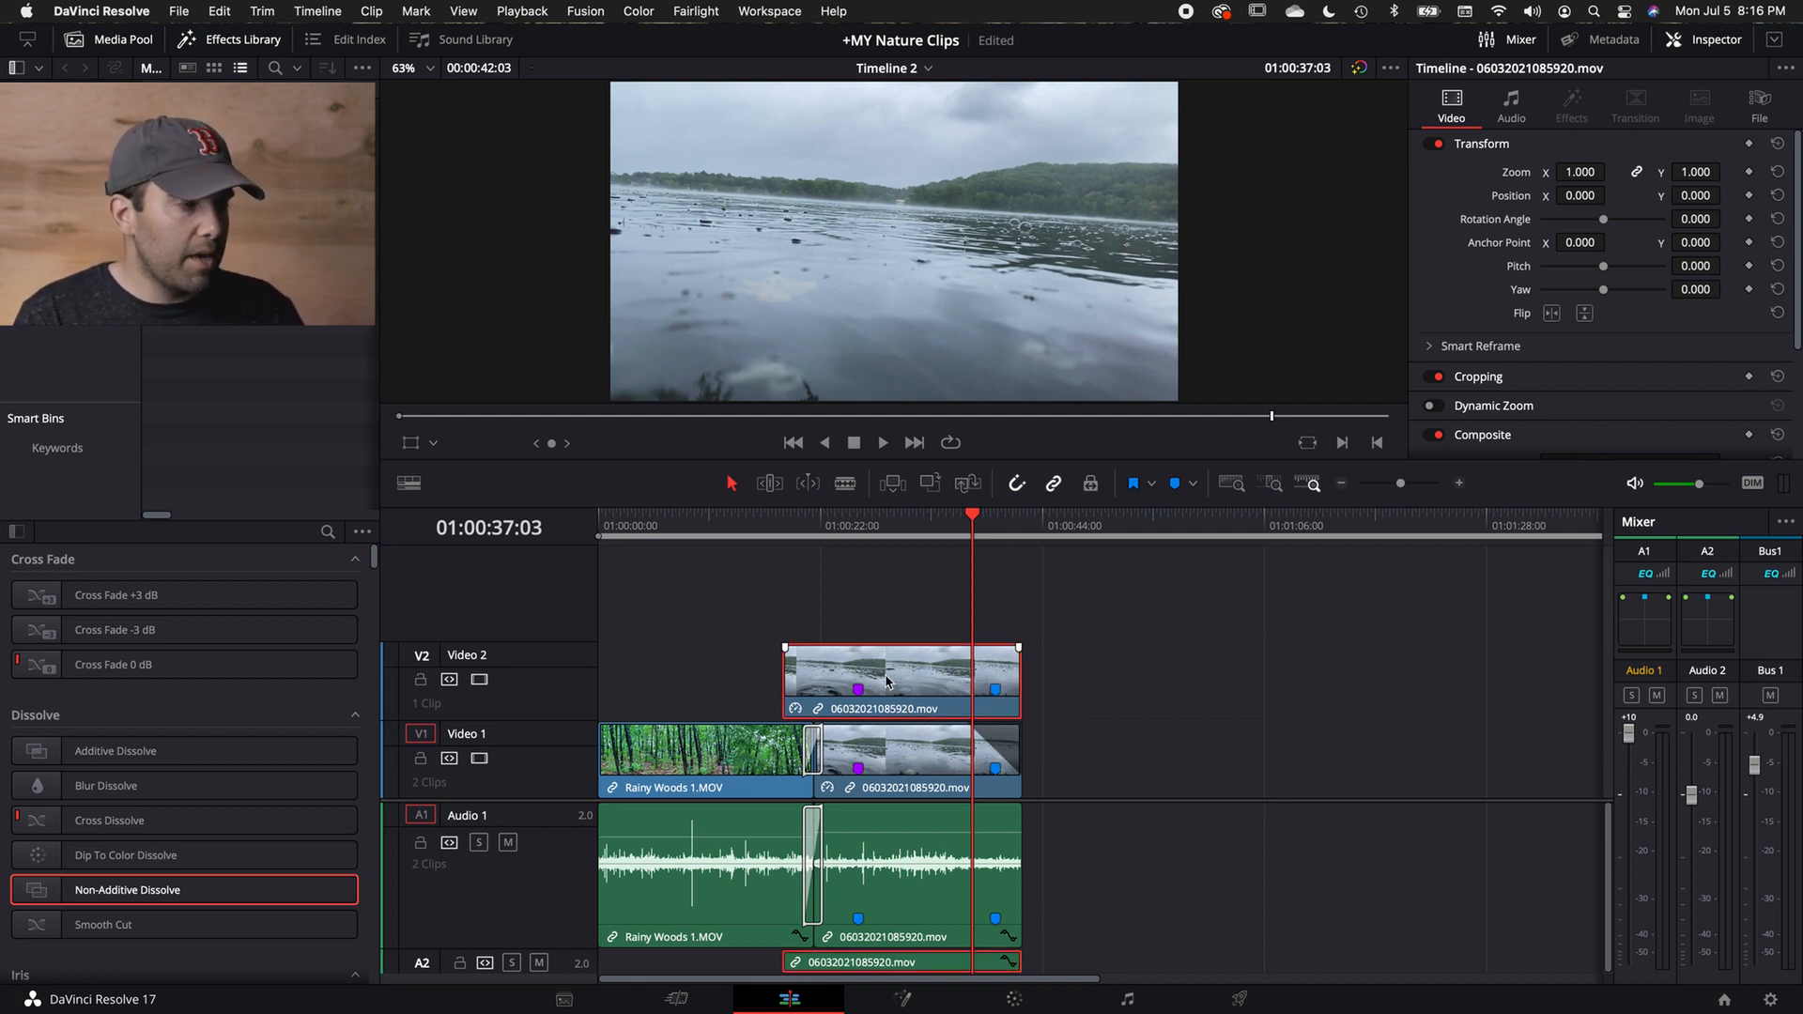
Split the Video 2 lake copy into four pieces at about 01:00:35, 01:00:29 and 01:00:20 with the Blade tool.
key(b)
click(949, 680)
click(895, 684)
click(803, 685)
key(a)
Scatter the lake pieces: third to about 01:01:09, last onto Video 1 after the lake clip, and second to about 01:01:28.
click(923, 680)
drag(923, 686, 1323, 682)
drag(986, 677, 1053, 748)
drag(838, 670, 1519, 669)
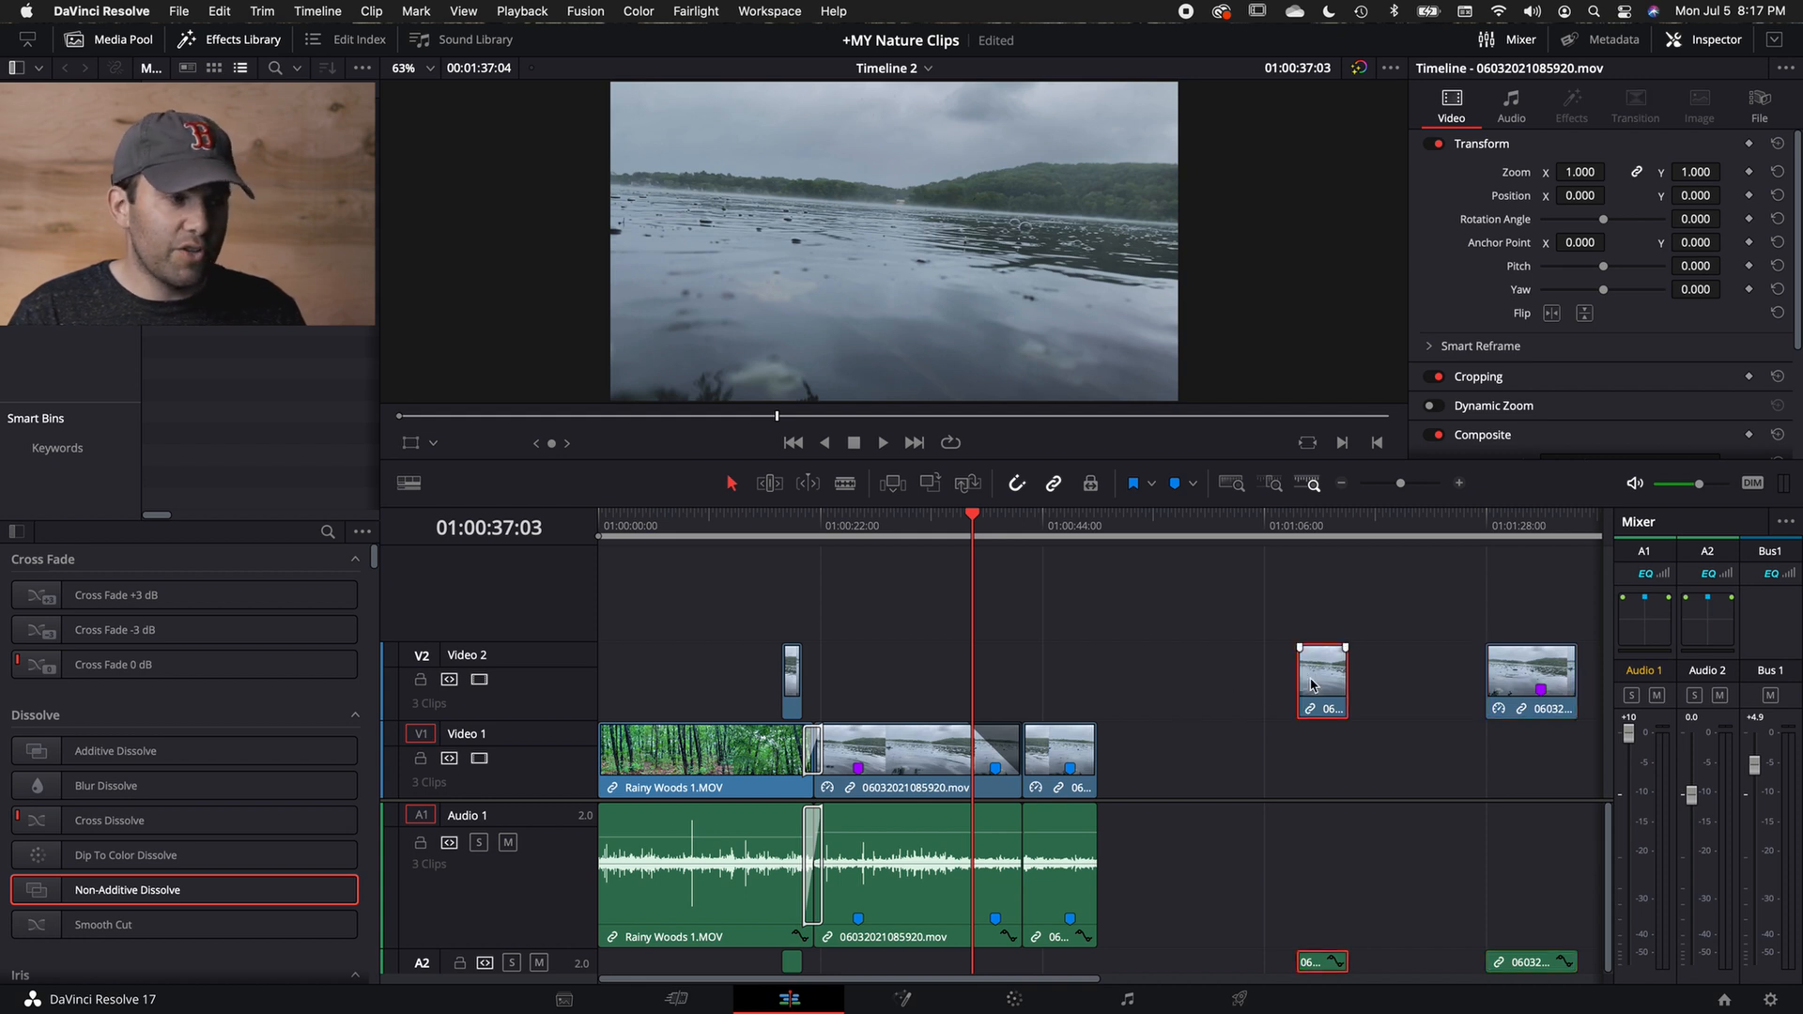
Move the Video 2 piece at 01:01:09 to about 01:00:50, directly after the last Video 1 piece, and set its clip color to Orange.
drag(1313, 685, 1126, 690)
right_click(1127, 690)
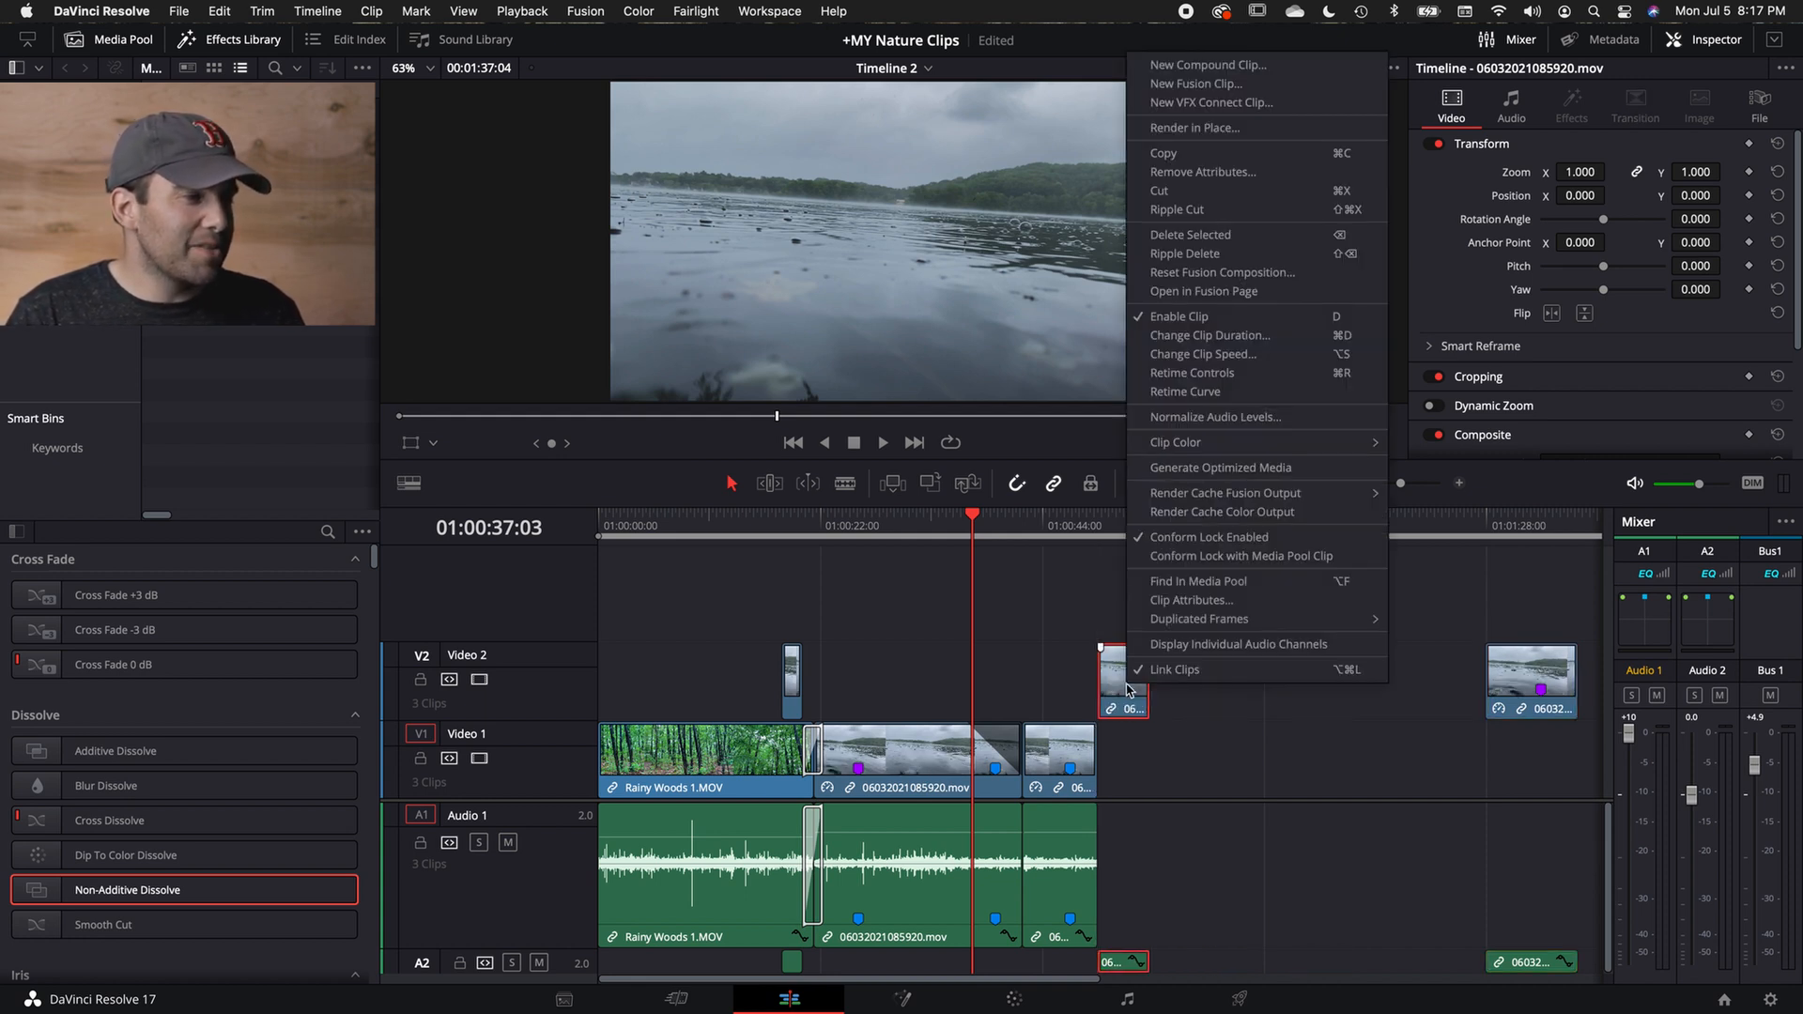
mouse_move(1230, 442)
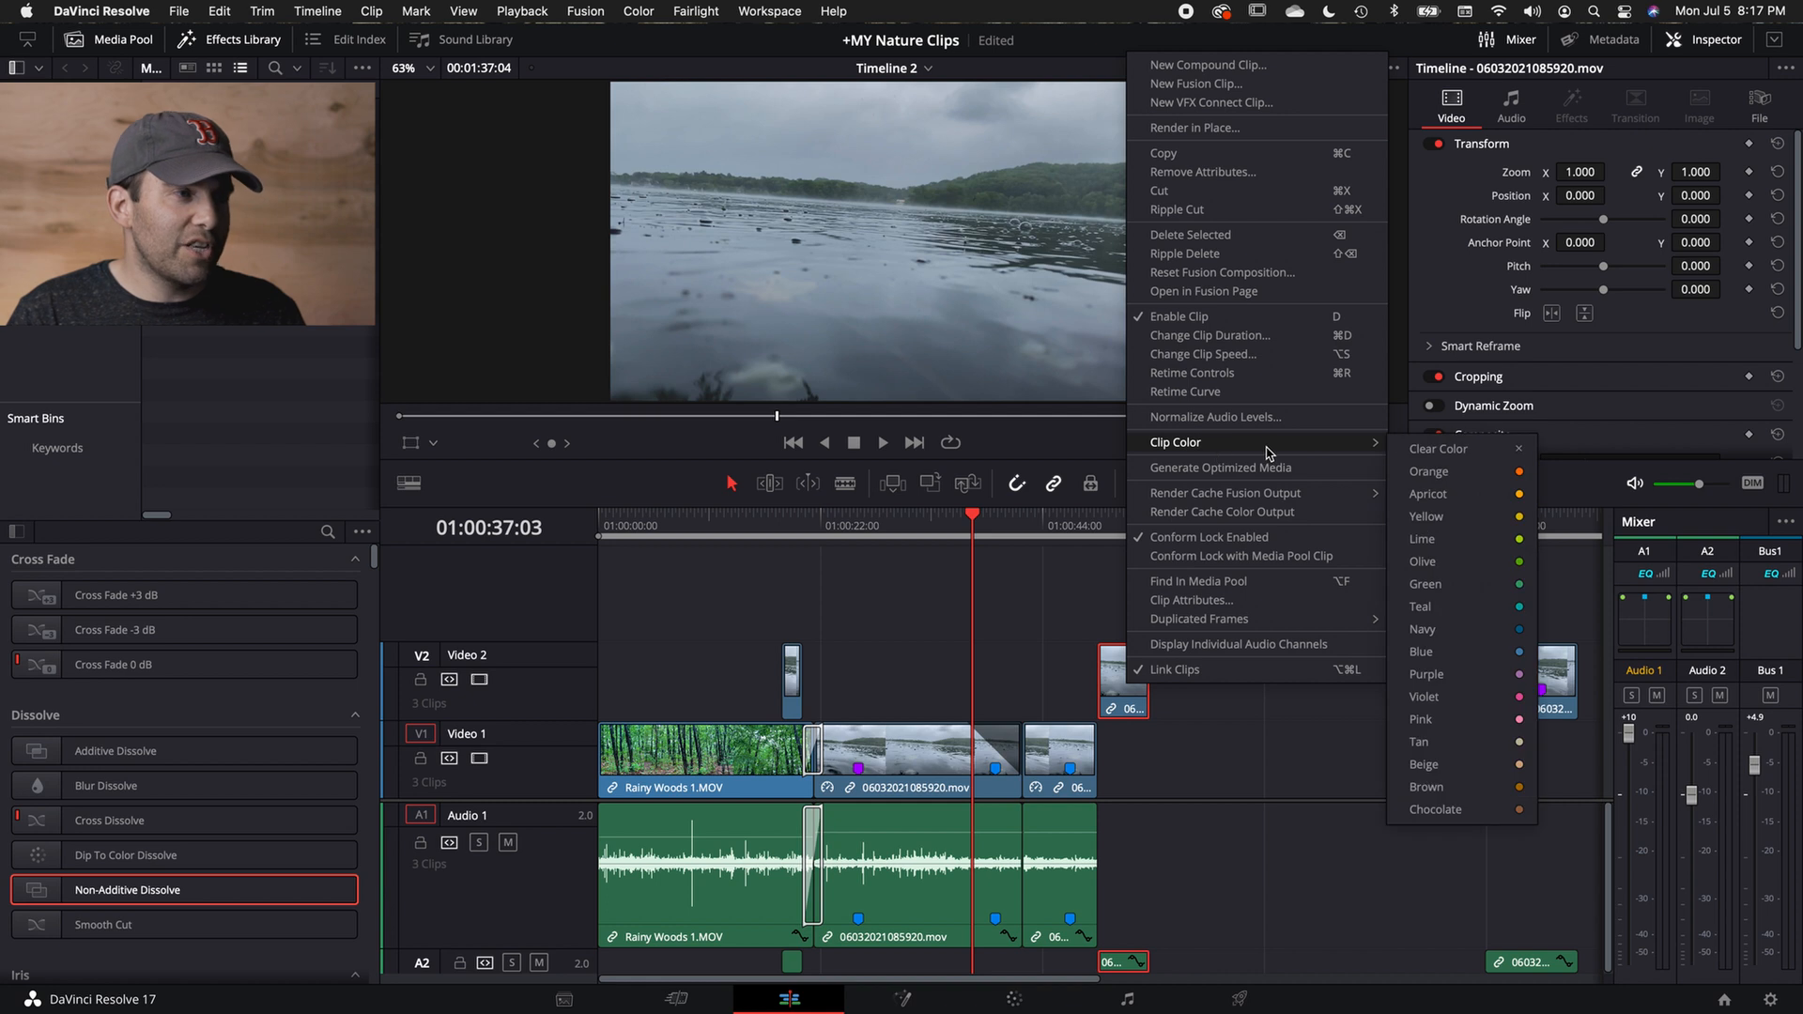
click(1457, 475)
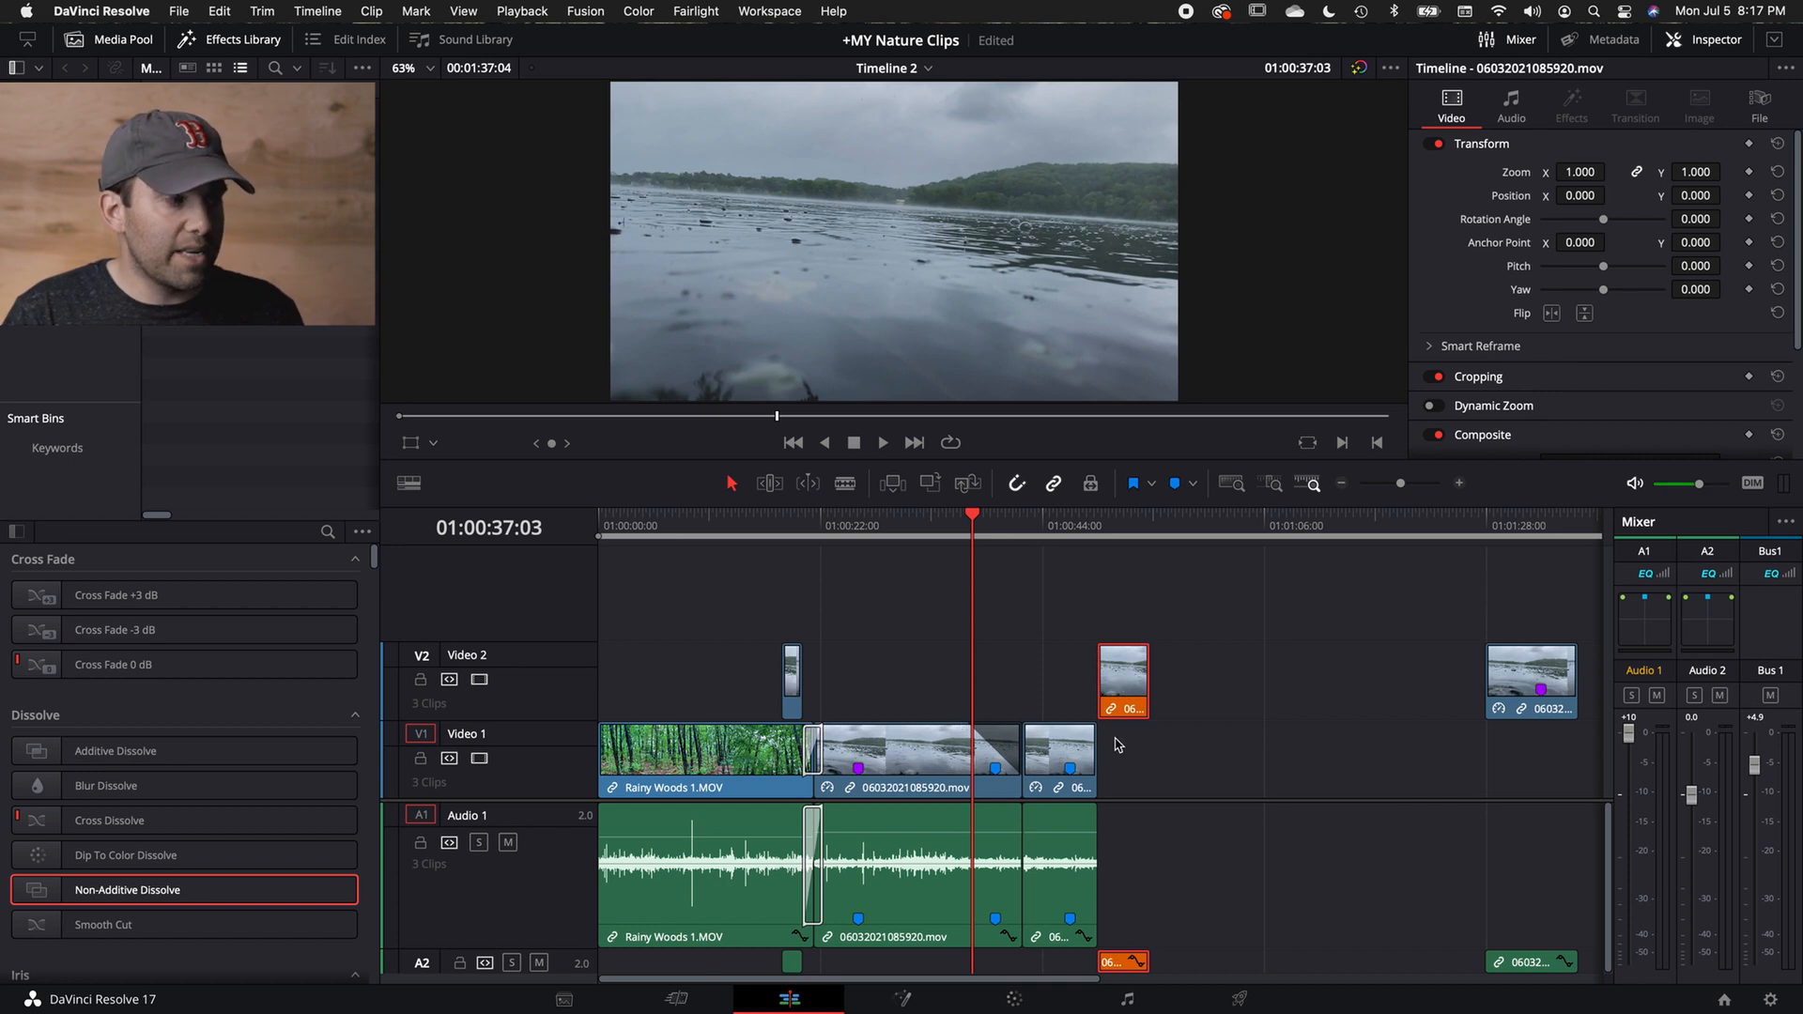
click(1062, 765)
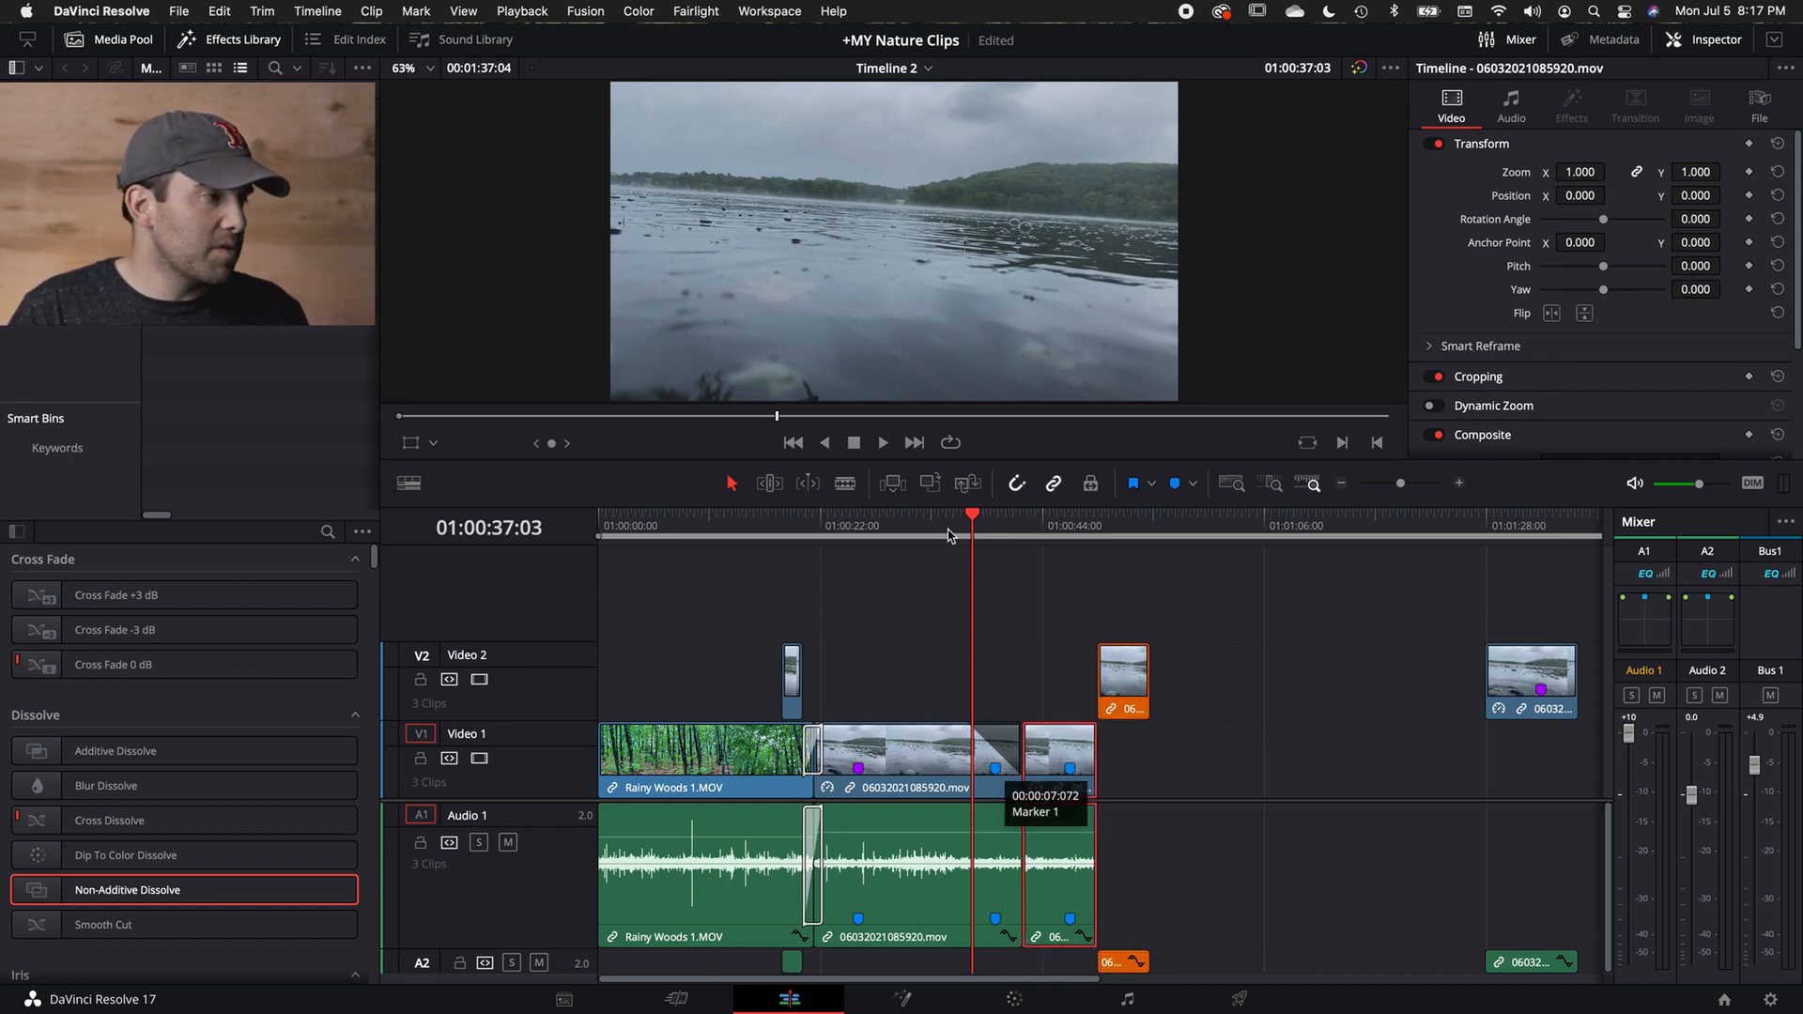
Play through the Video 1 lake clip and cut it at about 01:00:30 and at the playhead at 01:00:35:29.
drag(961, 514, 885, 535)
key(space)
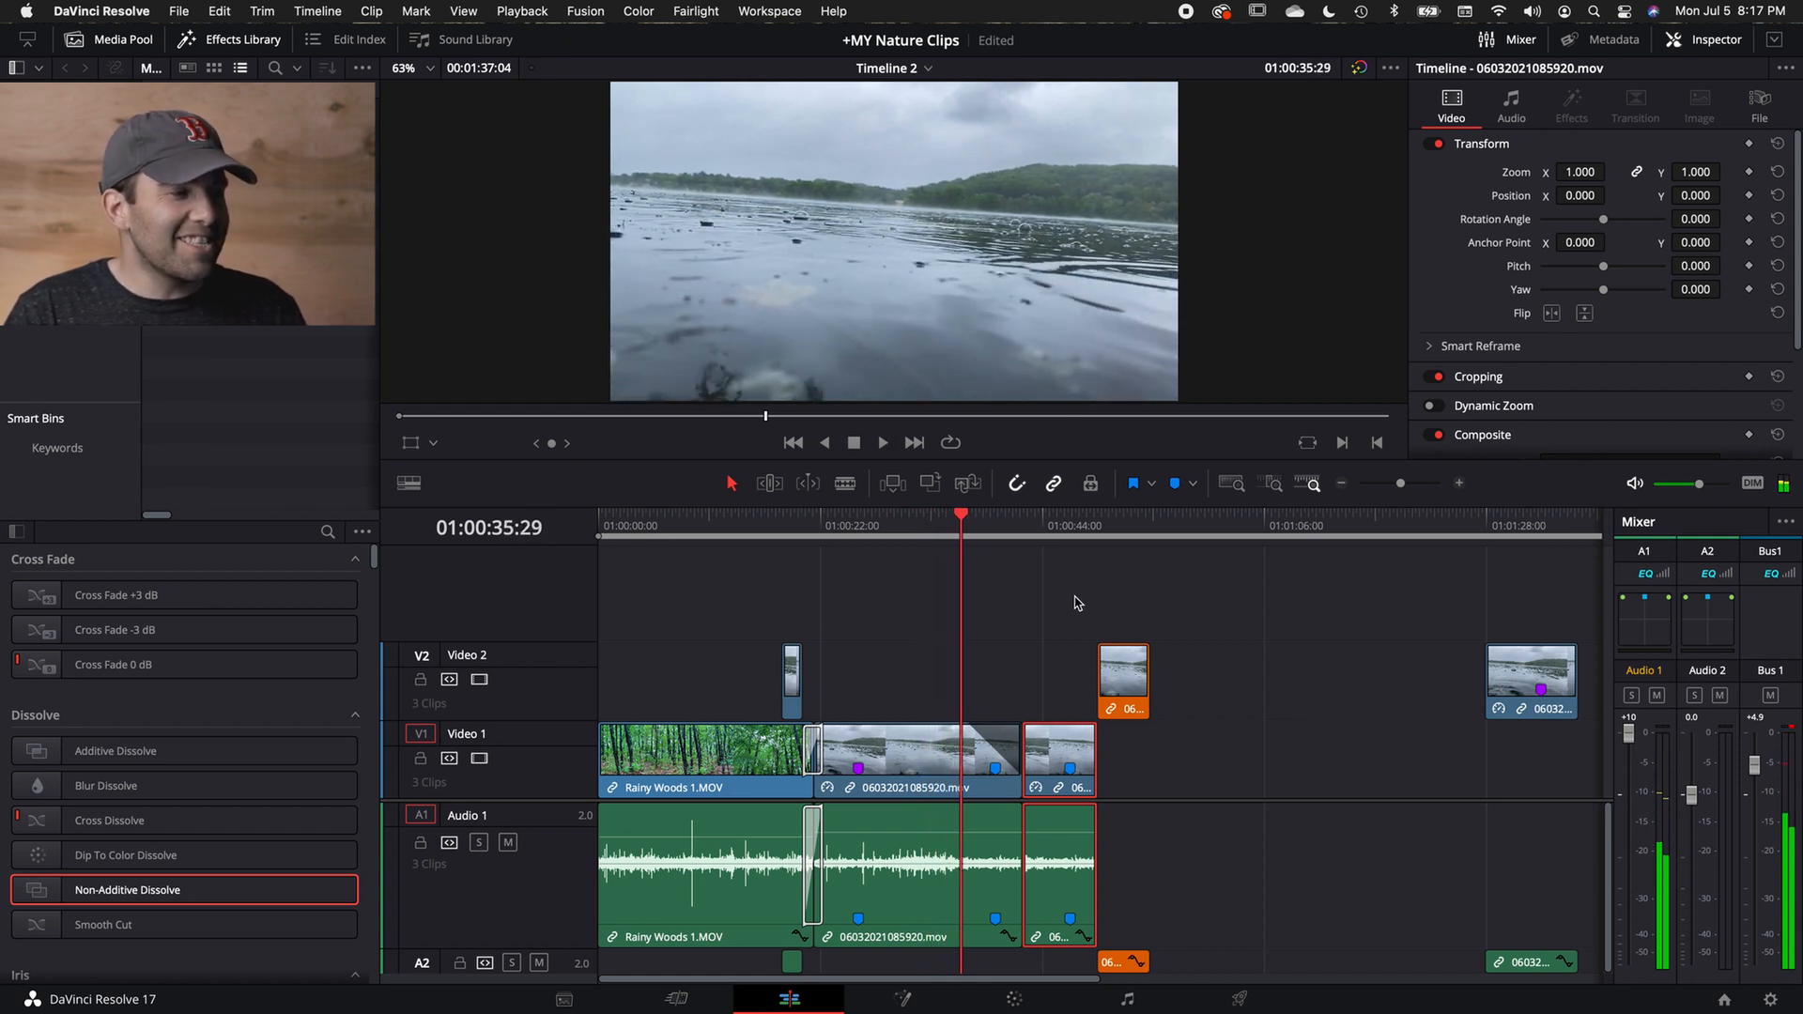
key(b)
click(903, 775)
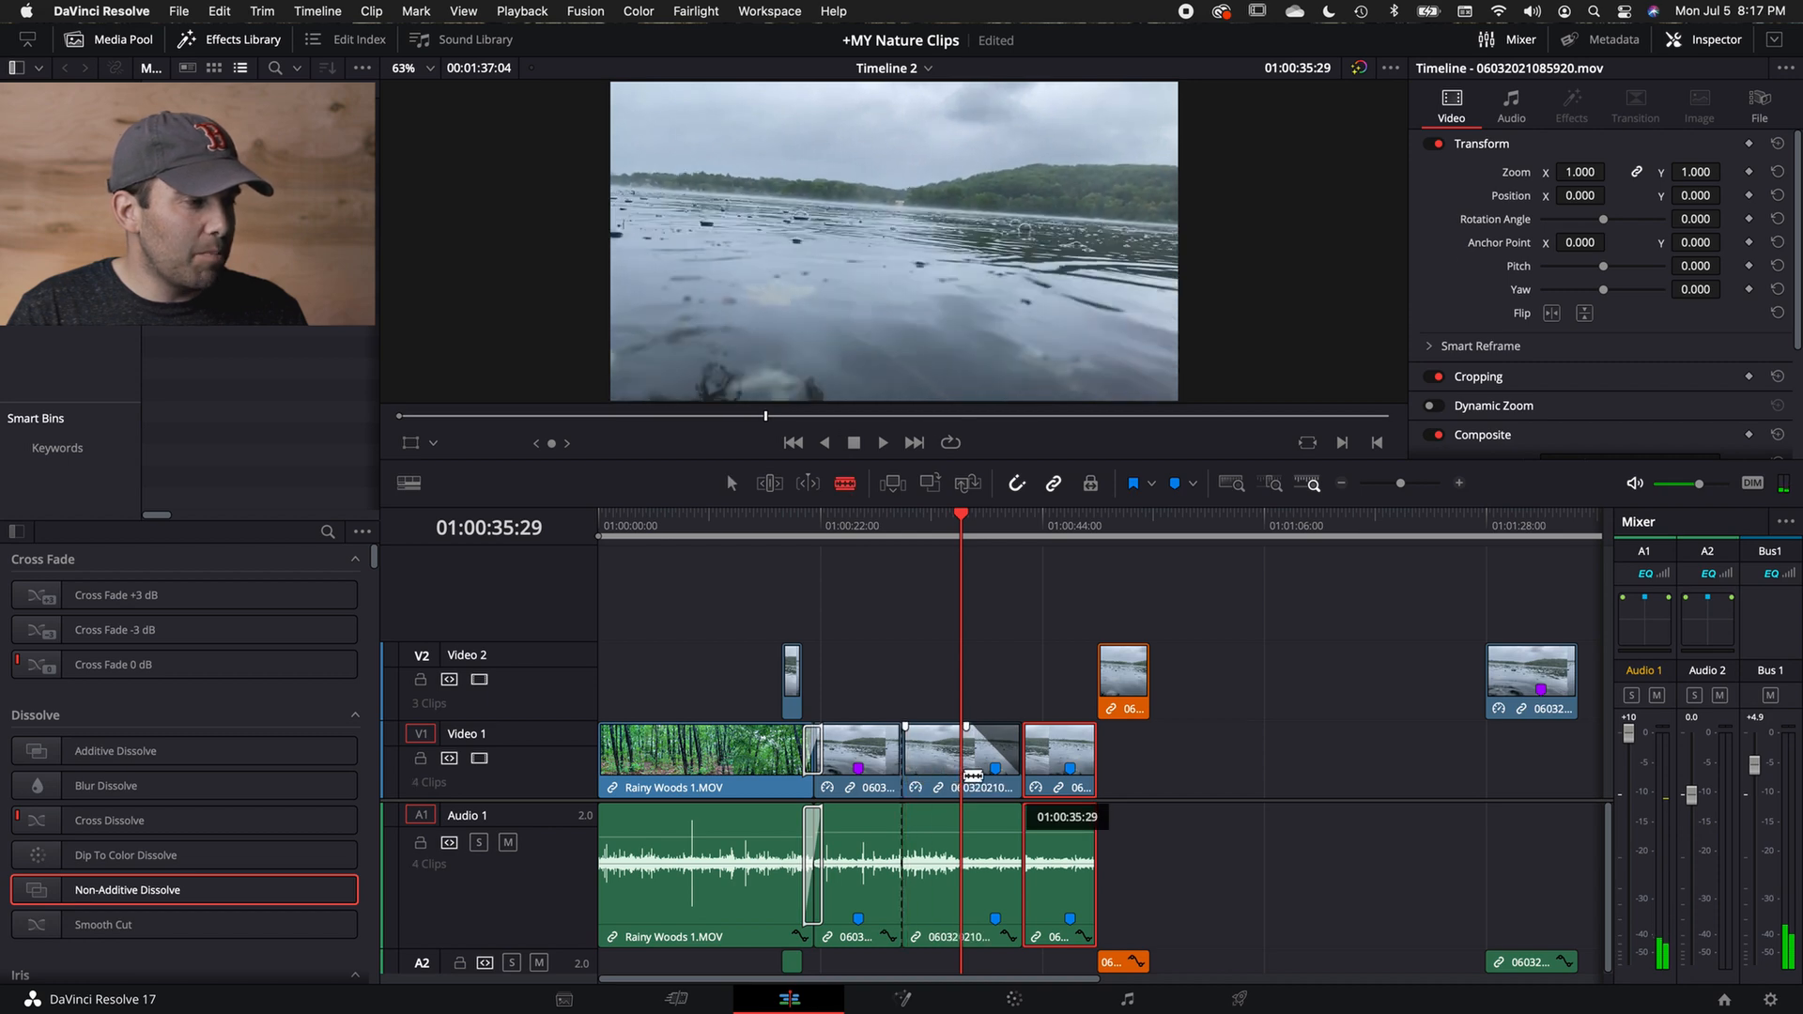
click(961, 776)
key(a)
Set the clip color of the Video 1 lake section between the two new cuts to Orange.
click(944, 780)
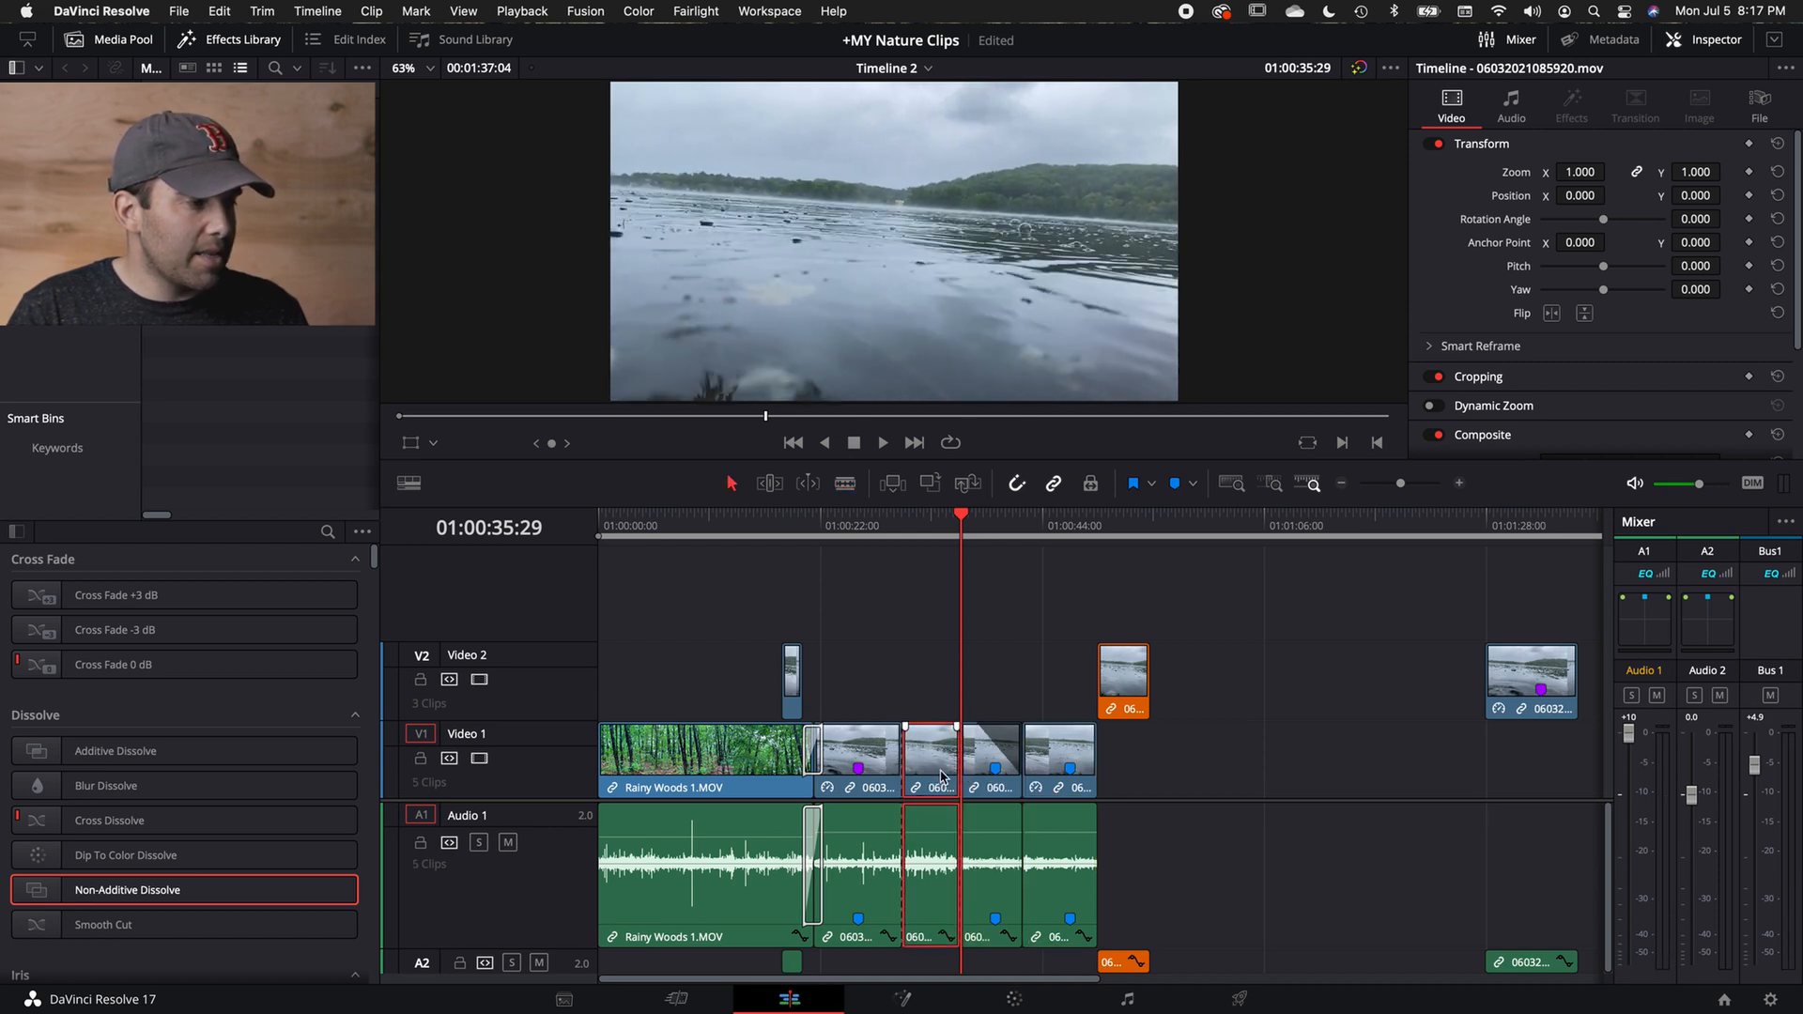
right_click(943, 770)
mouse_move(1037, 526)
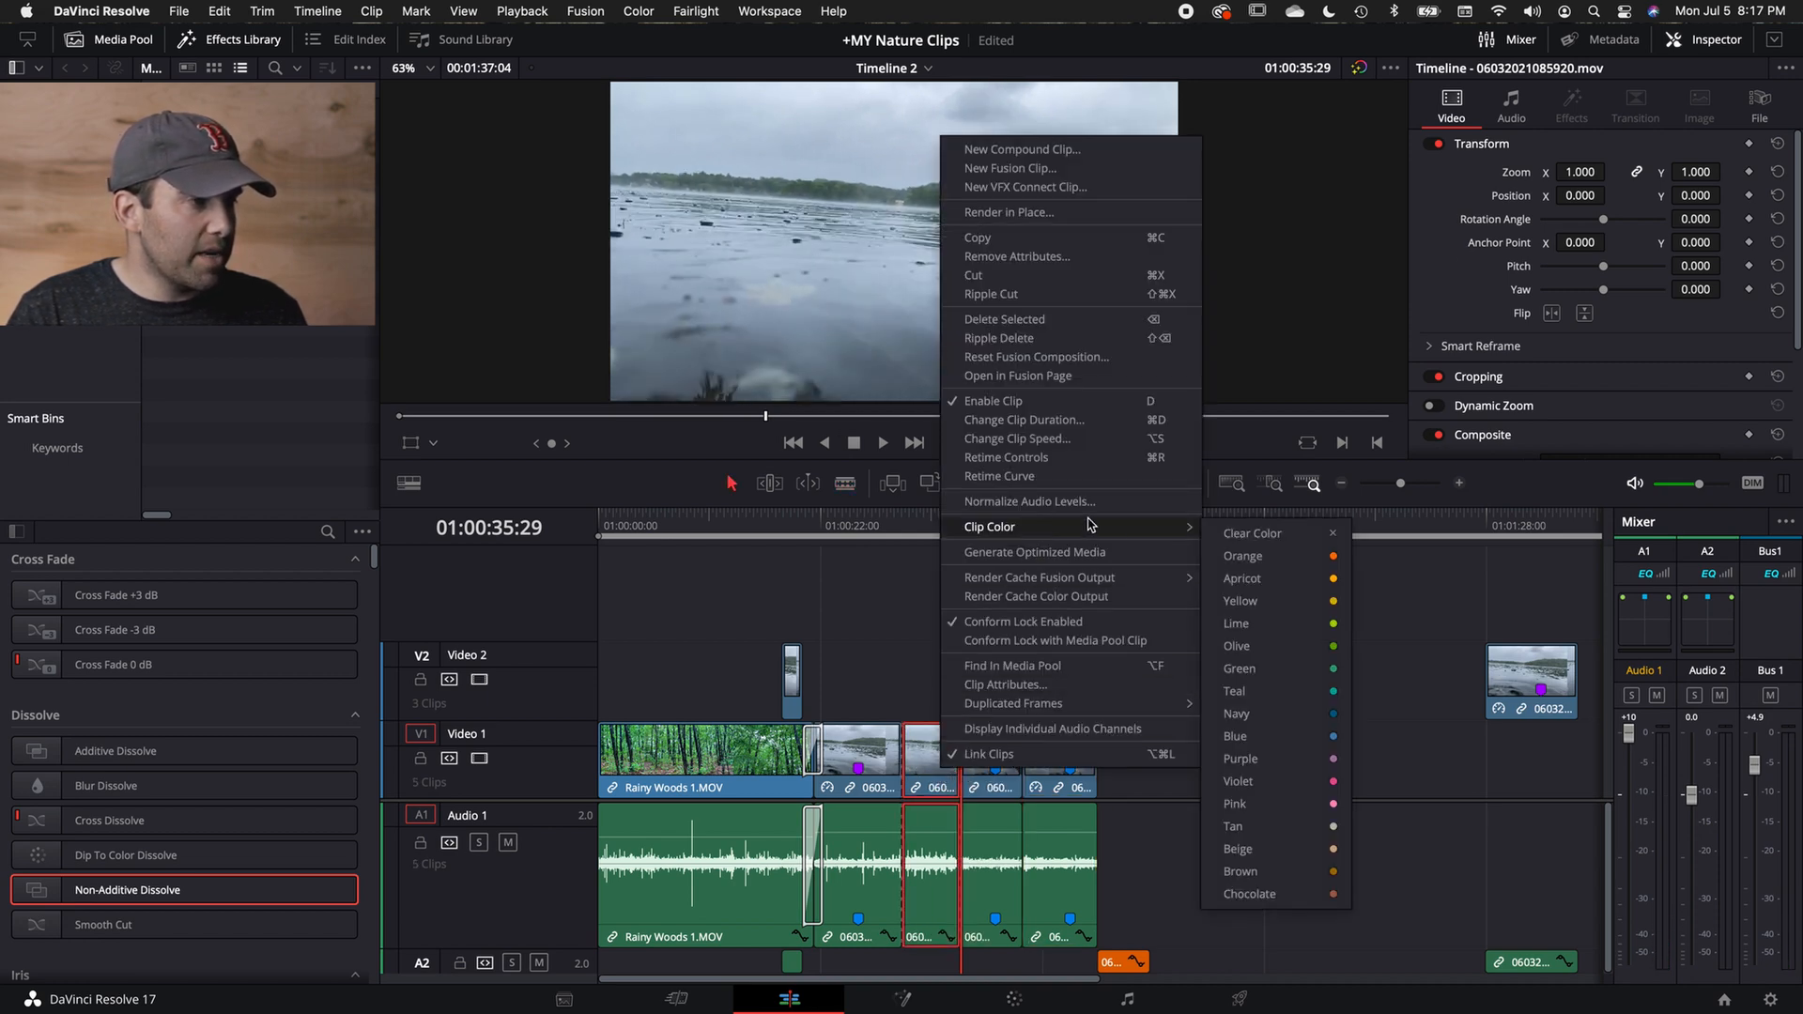
click(1230, 562)
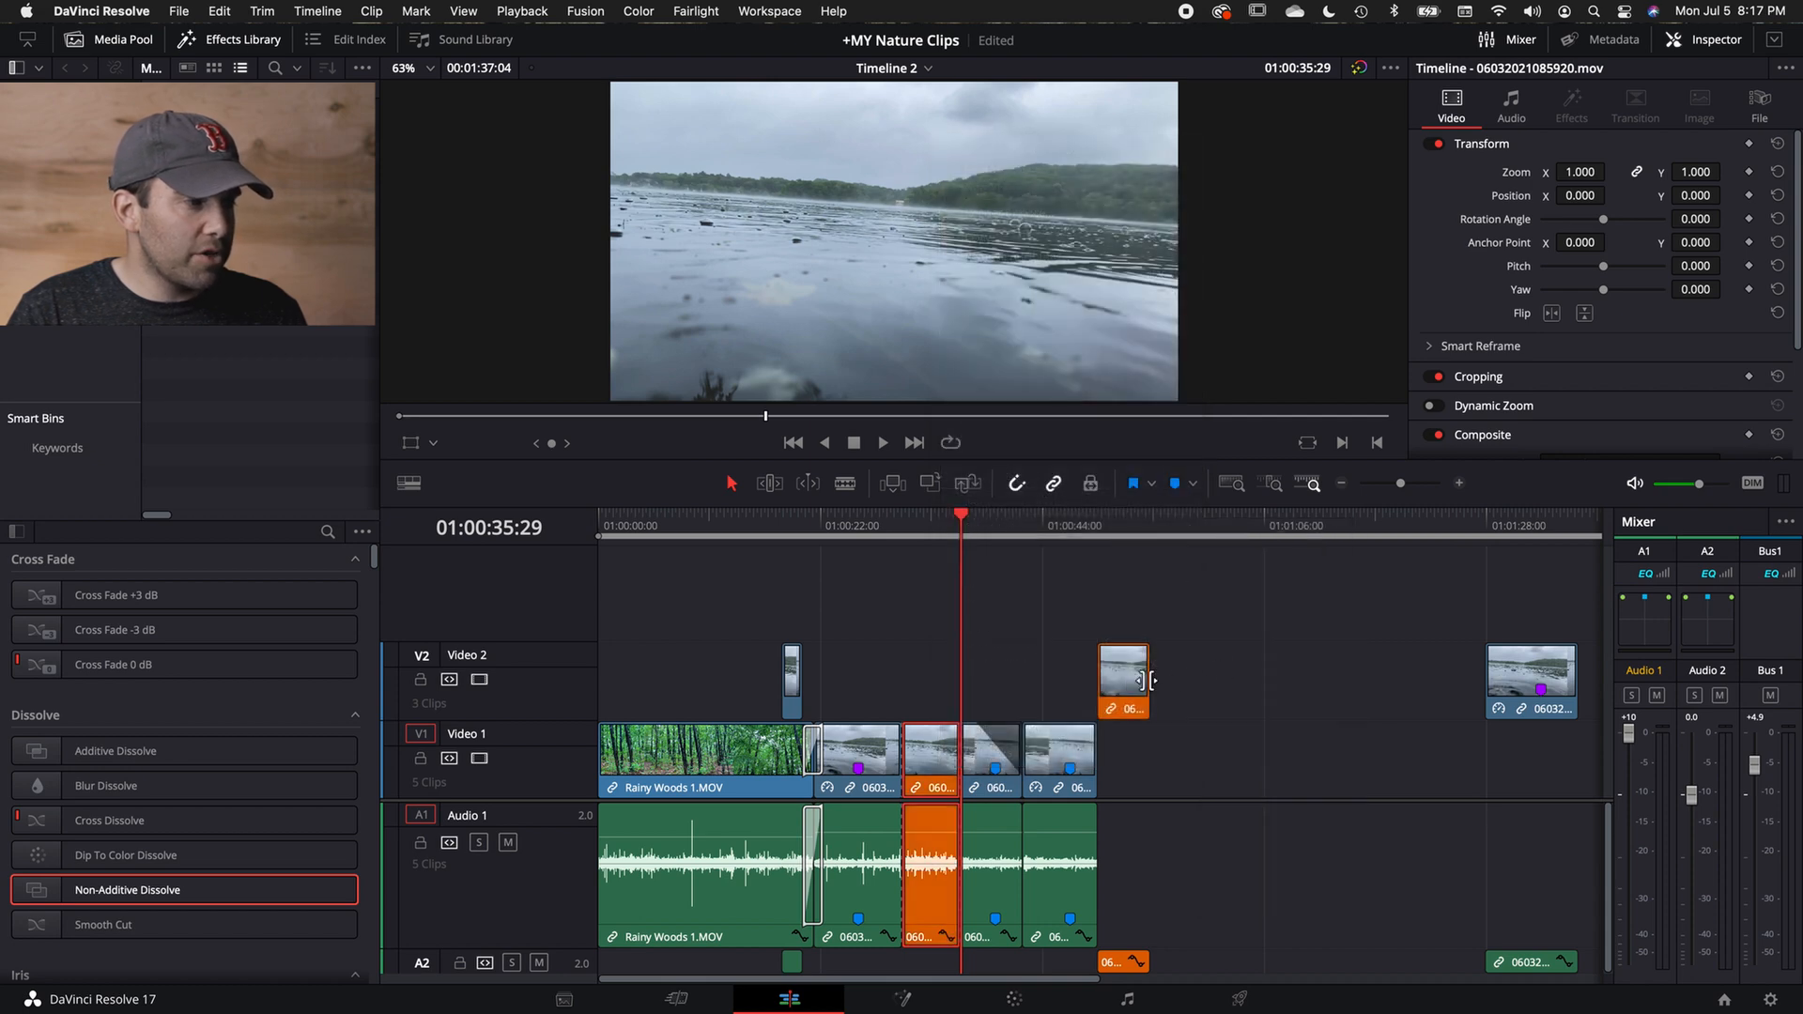
Delete the orange lake piece from Video 2 and place the playhead at the orange Video 1 section's start, 01:00:30:04.
key(BackSpace)
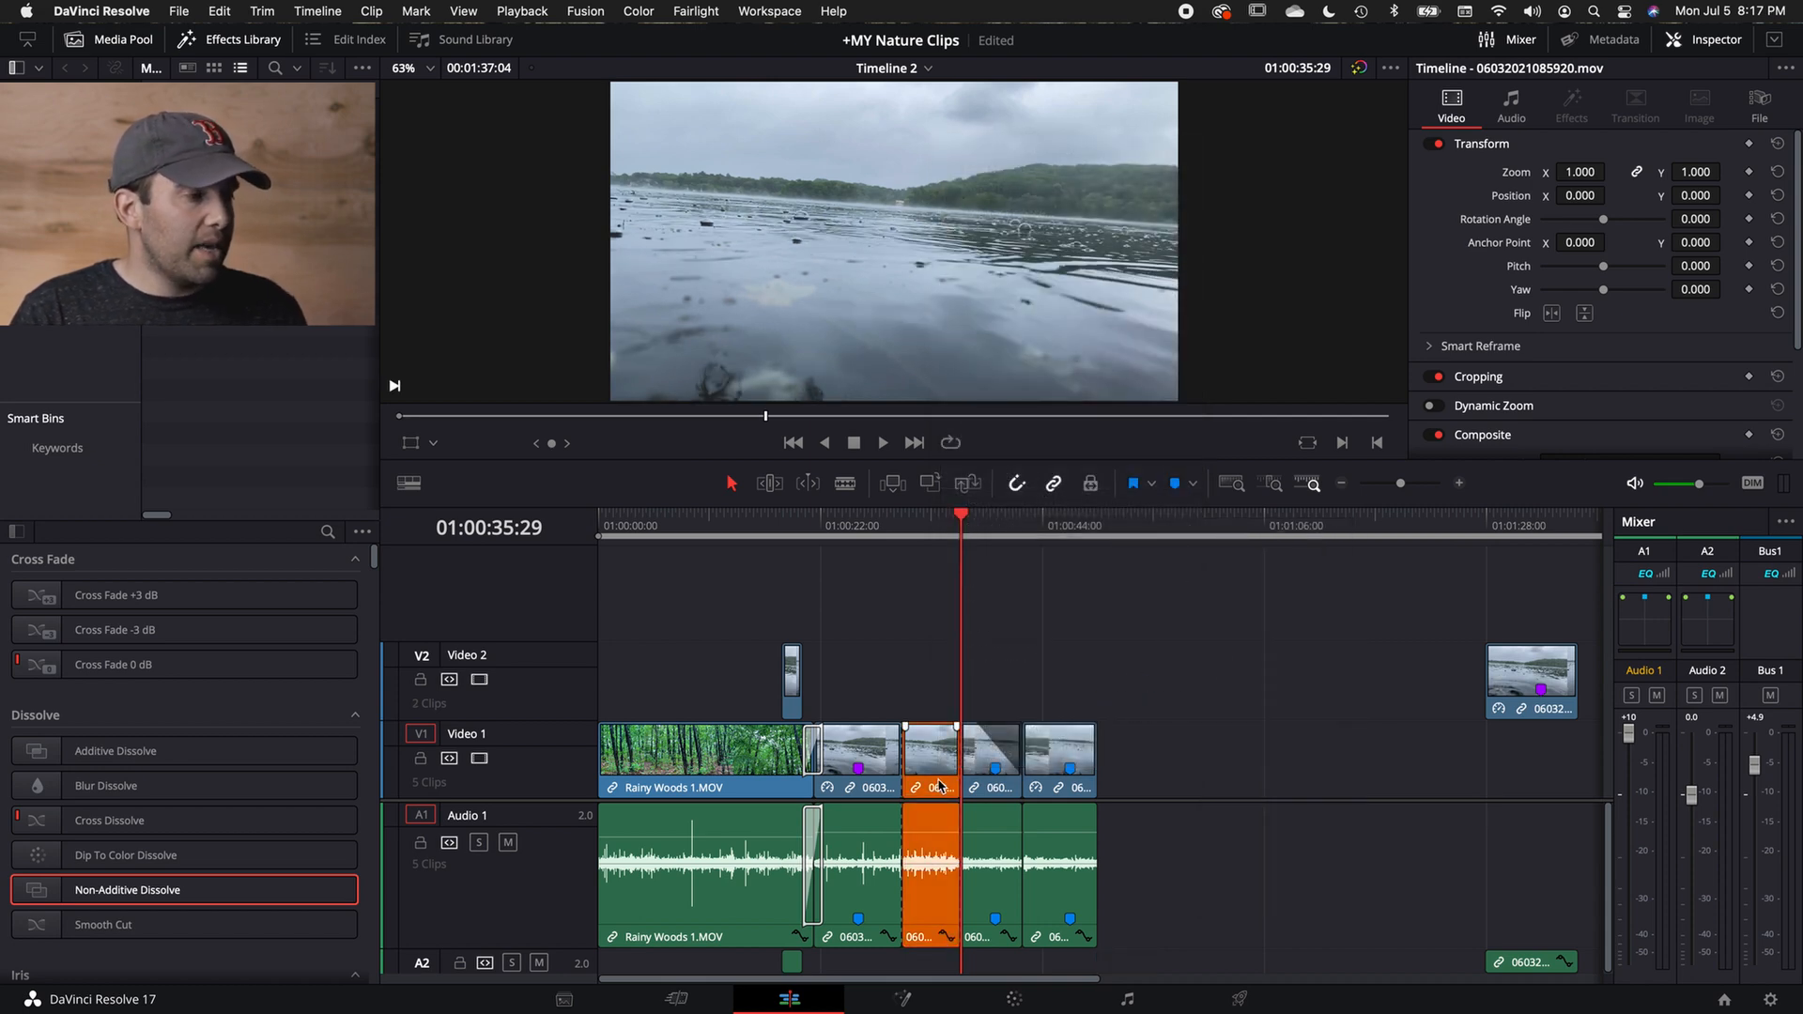
drag(962, 528, 916, 539)
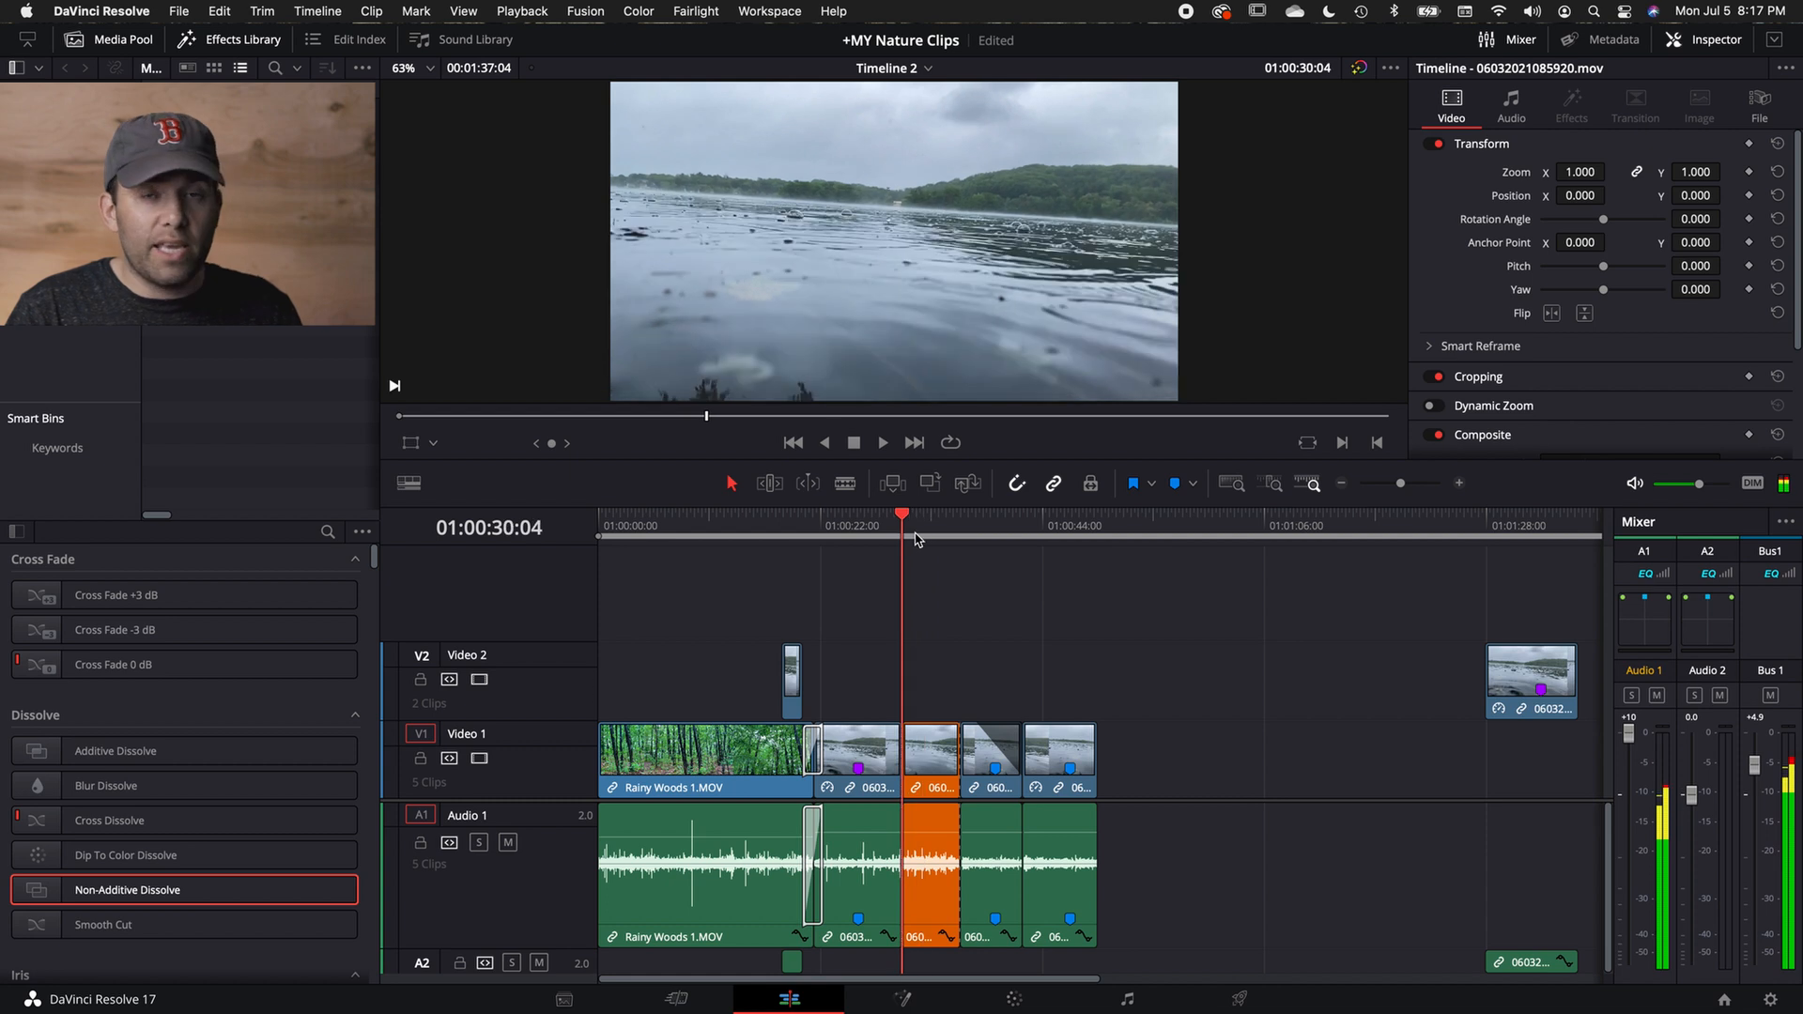